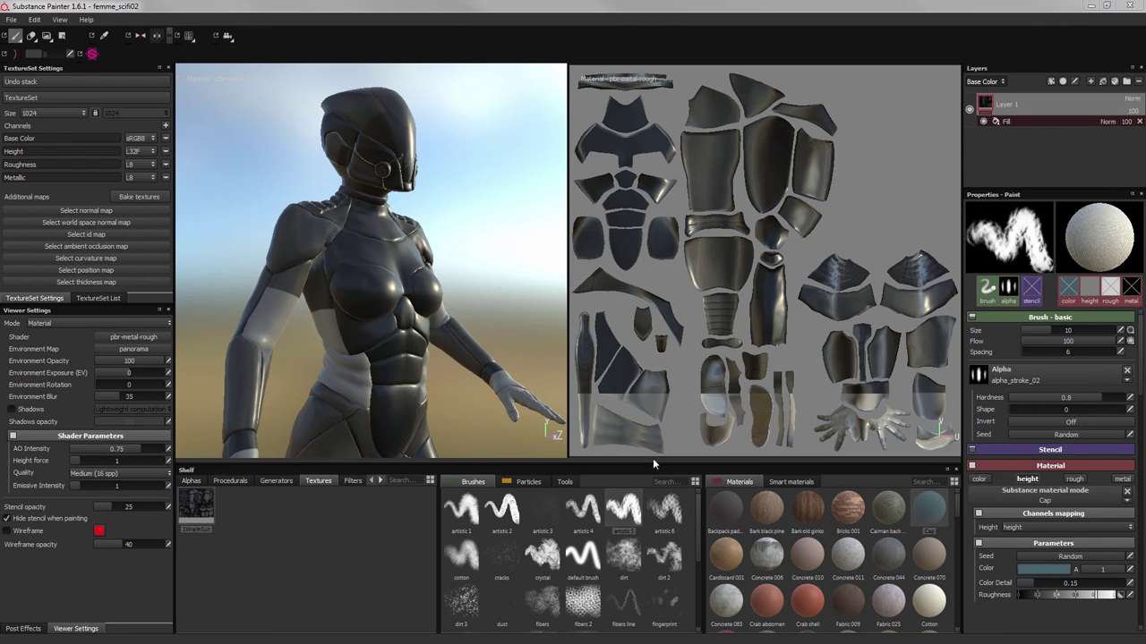
Paint a small dotted stroke on the collar, then orbit to the character's front
left_click_drag(373, 215, 399, 218)
left_click_drag(268, 243, 393, 242, "alt")
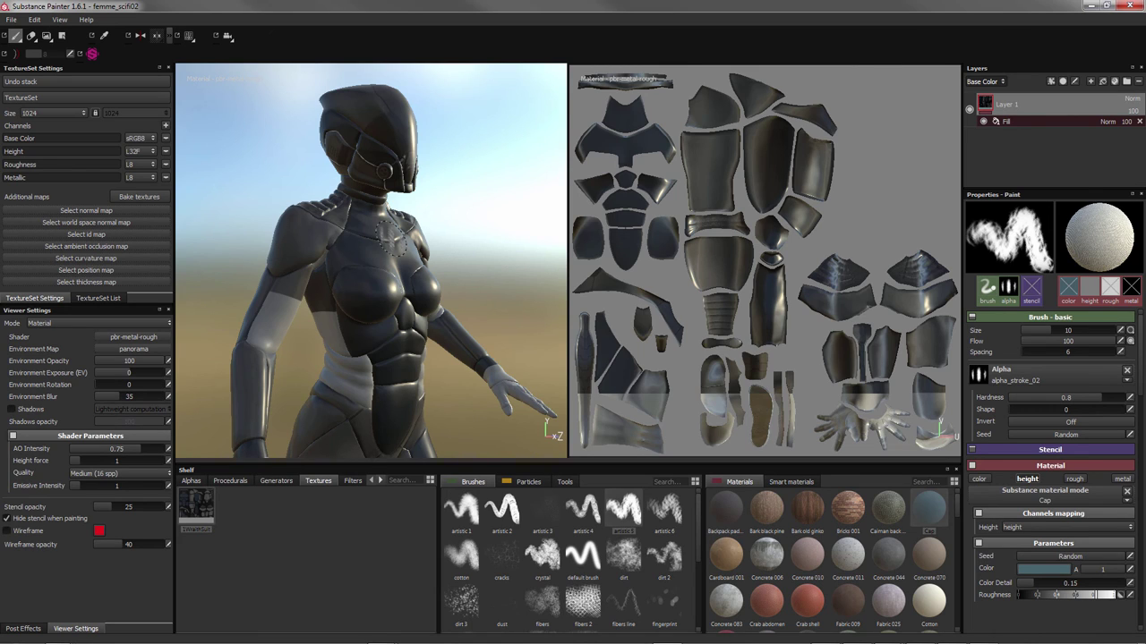
Orbit and zoom in close on the torso, ending on the character's right side
mouse_move(416, 244)
left_mouse_down("alt")
mouse_move(383, 252)
mouse_move(422, 248)
left_mouse_up("alt")
right_click_drag(421, 248, 475, 266, "alt")
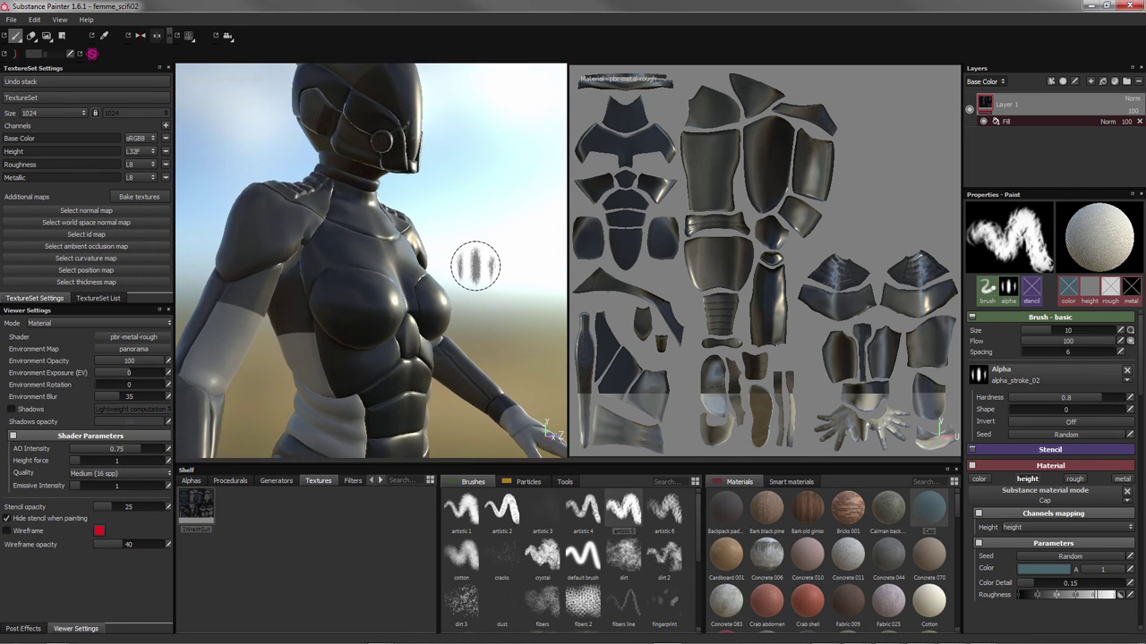
left_click_drag(475, 266, 416, 291, "alt")
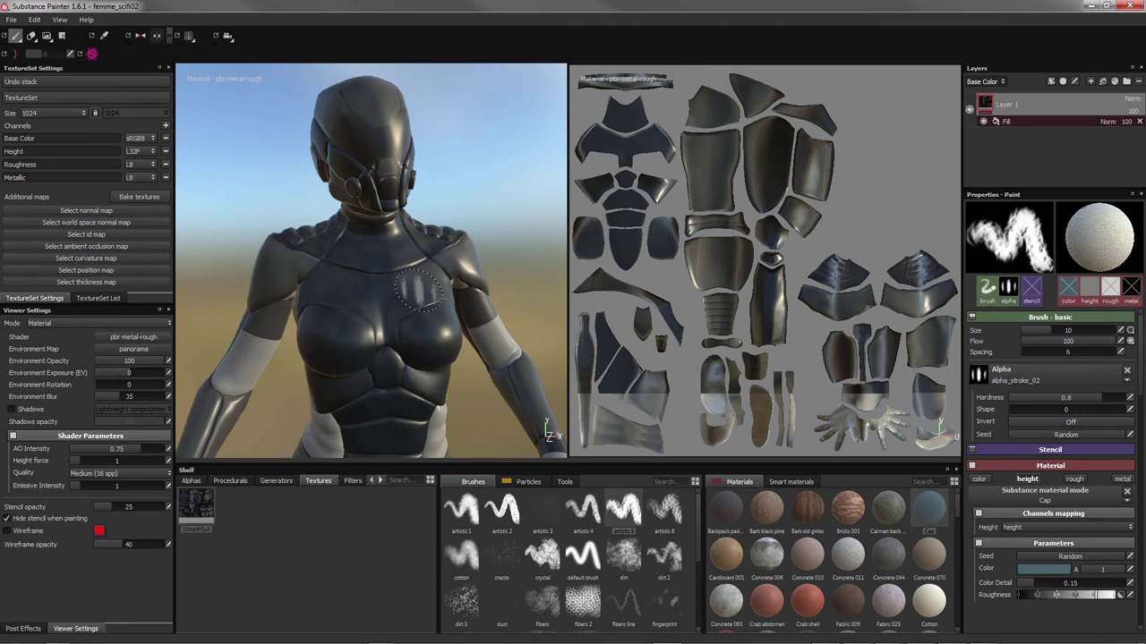
mouse_move(417, 289)
right_mouse_down("alt")
mouse_move(403, 269)
mouse_move(403, 294)
right_mouse_up("alt")
mouse_move(403, 294)
left_mouse_down("alt")
mouse_move(473, 277)
mouse_move(360, 310)
mouse_move(447, 248)
left_mouse_up("alt")
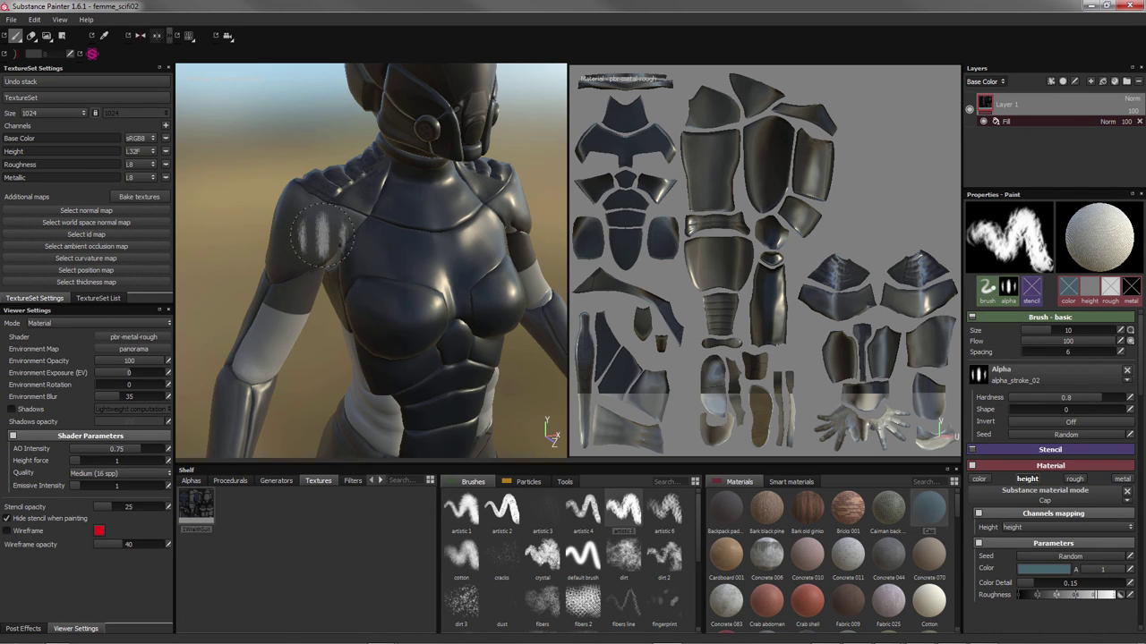
Paint white brush marks across the character's right shoulder
mouse_move(320, 234)
left_mouse_down("alt")
mouse_move(336, 212)
mouse_move(338, 226)
left_mouse_up("alt")
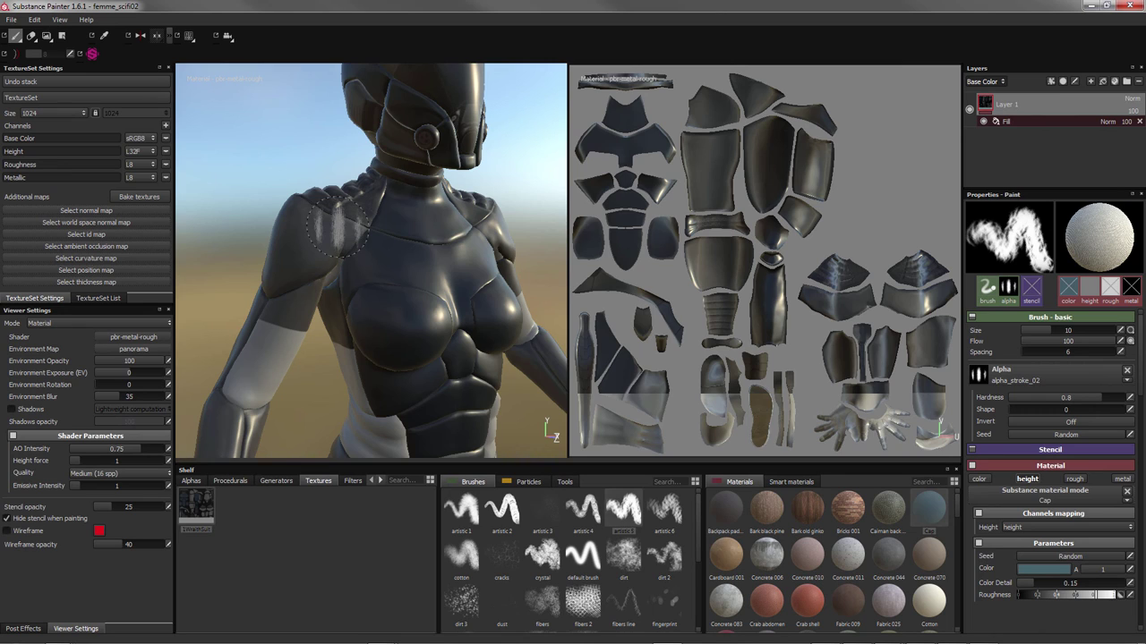
left_click_drag(339, 227, 324, 249)
right_click_drag(321, 244, 246, 219, "alt")
From a wider three-quarter view, rotate the environment lighting around the model
left_click_drag(246, 219, 407, 246, "alt")
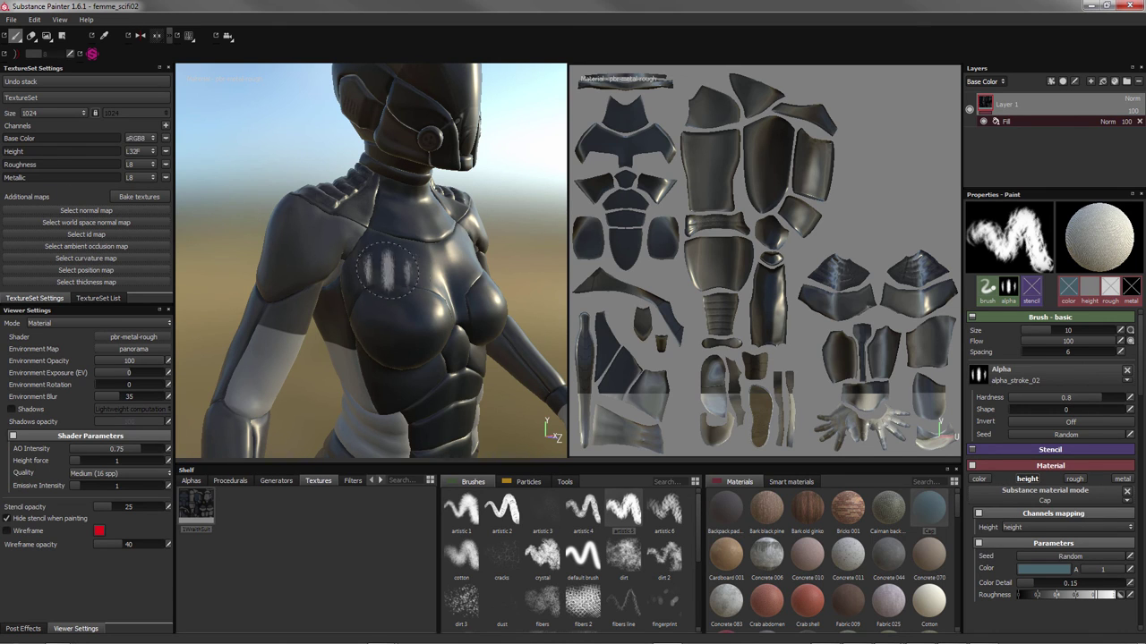
mouse_move(401, 269)
left_mouse_down("alt")
mouse_move(382, 264)
mouse_move(389, 276)
mouse_move(387, 237)
left_mouse_up("alt")
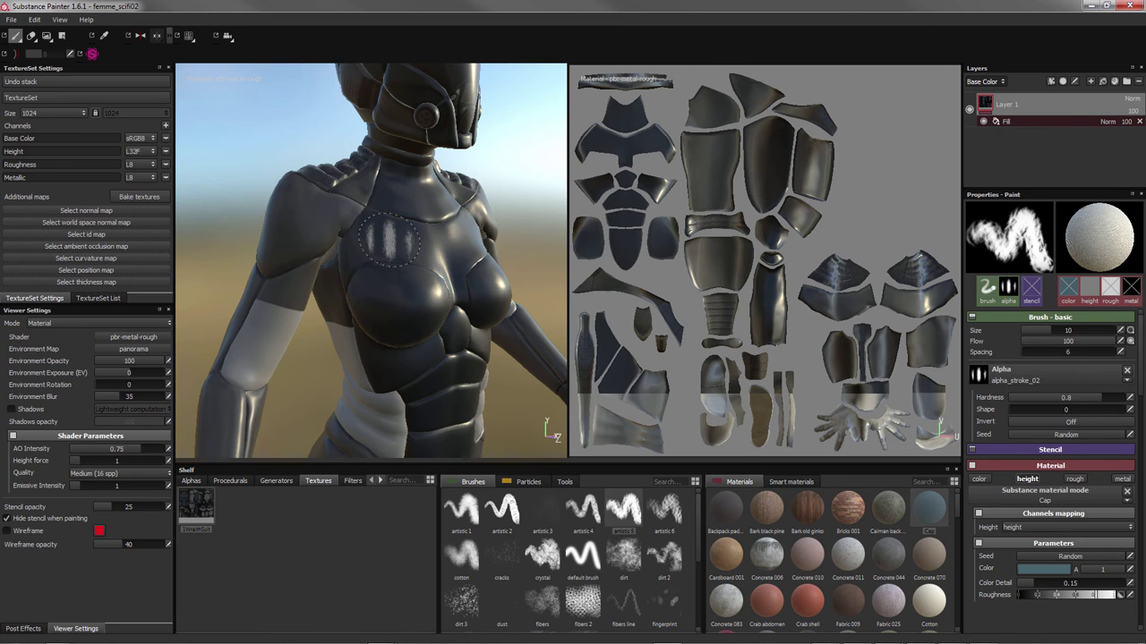
mouse_move(400, 224)
right_mouse_down("shift")
mouse_move(408, 218)
mouse_move(302, 228)
mouse_move(379, 230)
mouse_move(414, 209)
right_mouse_up("shift")
middle_click_drag(414, 209, 415, 235, "alt")
right_click_drag(415, 235, 417, 248, "shift")
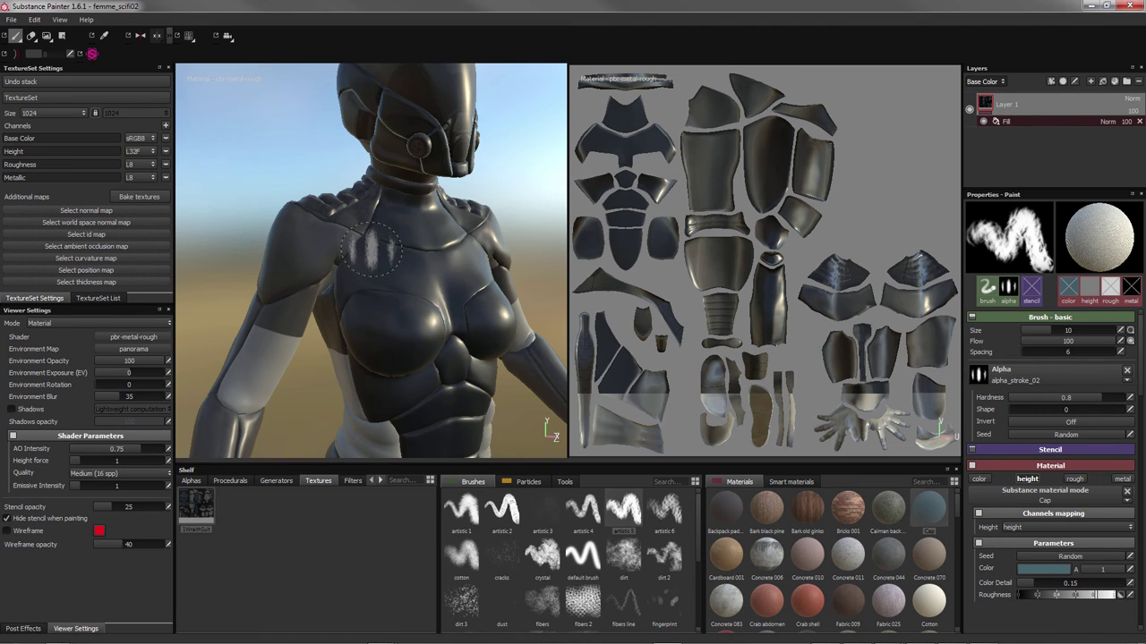
mouse_move(386, 244)
left_mouse_down("alt")
mouse_move(397, 241)
mouse_move(365, 285)
left_mouse_up("alt")
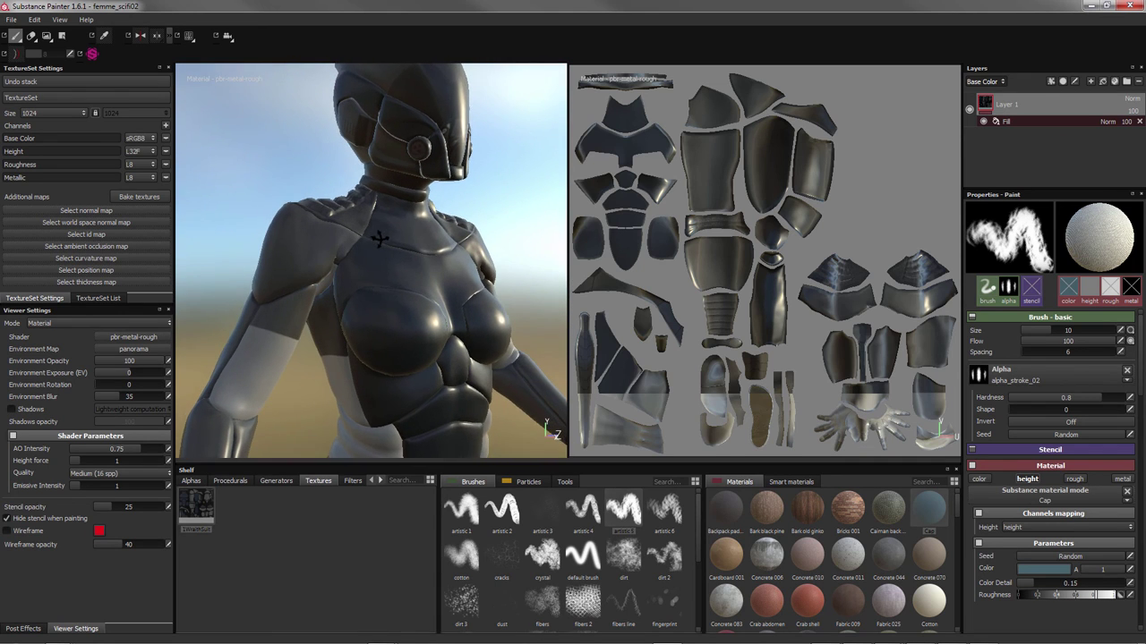
left_click(364, 284)
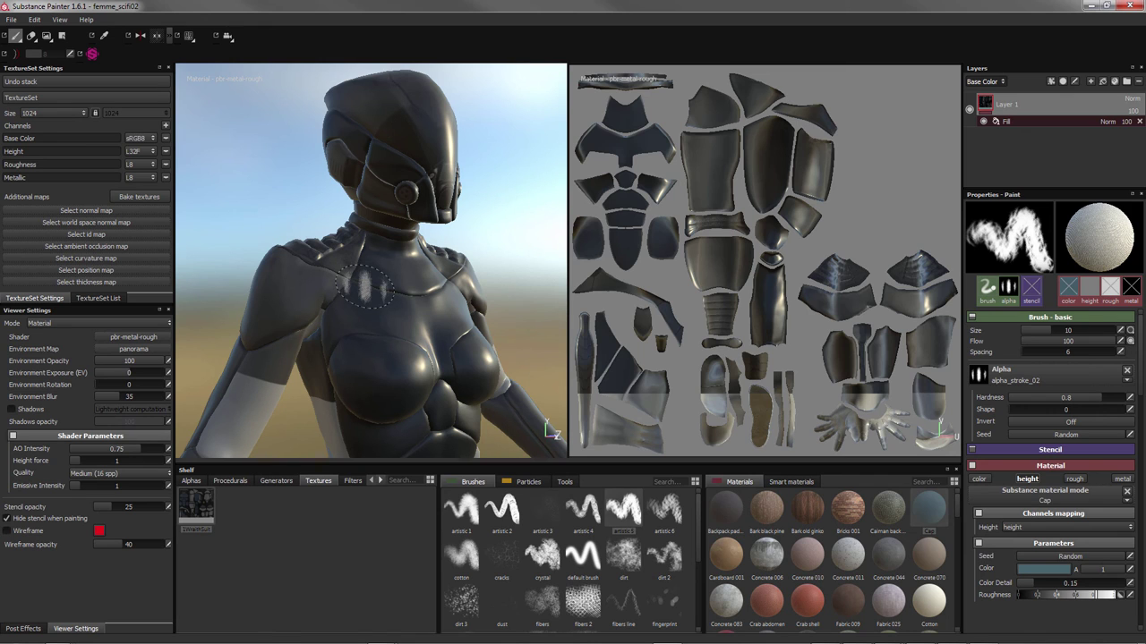
key("ctrl+z")
mouse_move(365, 285)
left_mouse_down("alt")
mouse_move(369, 297)
mouse_move(372, 280)
mouse_move(324, 271)
mouse_move(369, 284)
left_mouse_up("alt")
left_click(371, 280)
key("ctrl+z")
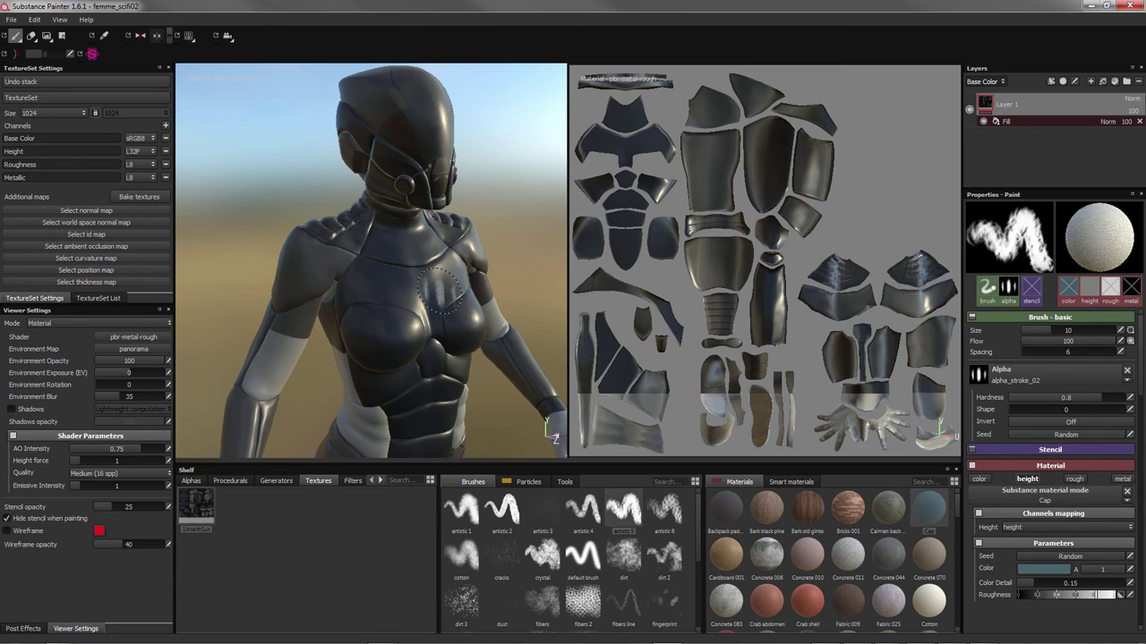
mouse_move(434, 287)
left_mouse_down("alt")
mouse_move(266, 316)
mouse_move(310, 319)
mouse_move(501, 269)
mouse_move(421, 243)
mouse_move(403, 273)
mouse_move(537, 420)
mouse_move(447, 290)
mouse_move(525, 296)
mouse_move(349, 312)
mouse_move(277, 289)
mouse_move(187, 296)
mouse_move(176, 248)
mouse_move(326, 270)
mouse_move(551, 434)
left_mouse_up("alt")
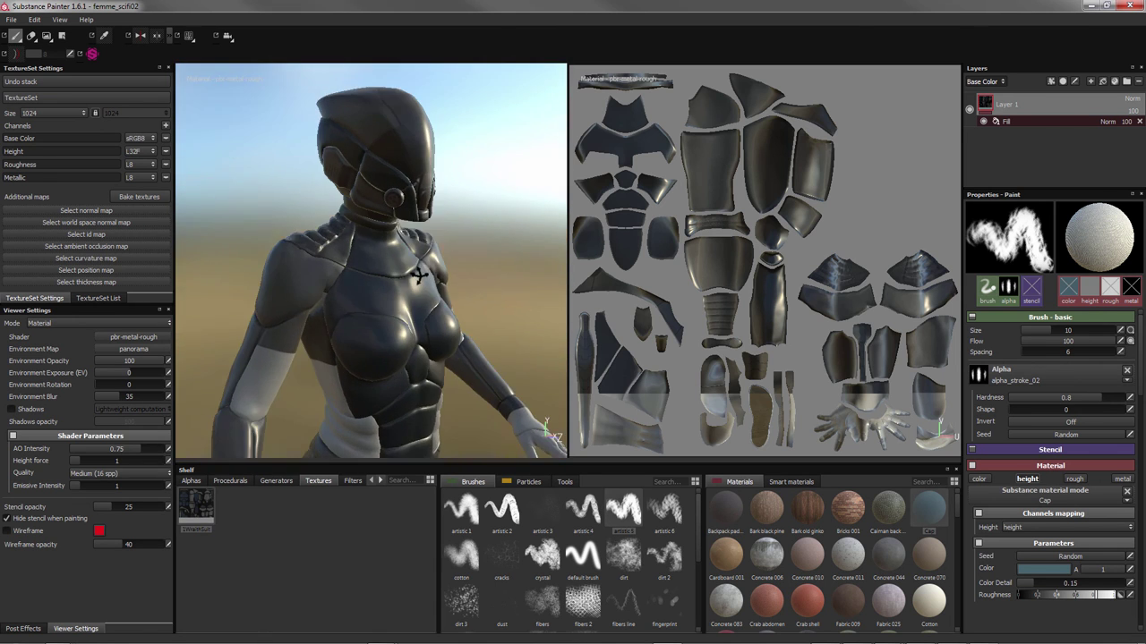
left_click_drag(408, 291, 405, 260, "alt")
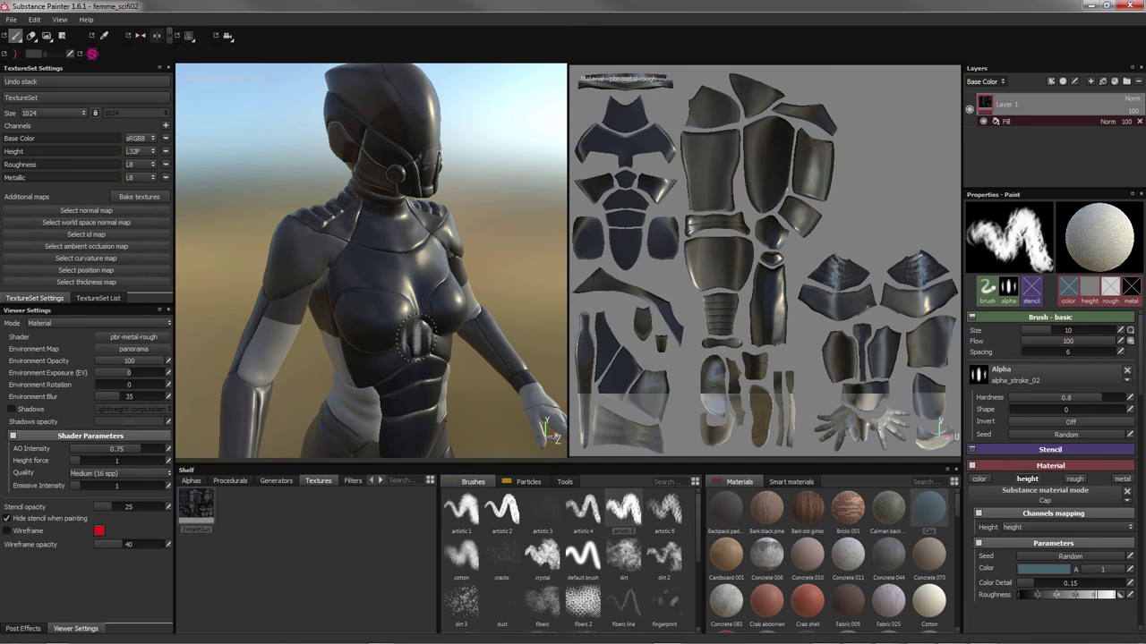
left_click_drag(416, 334, 370, 326)
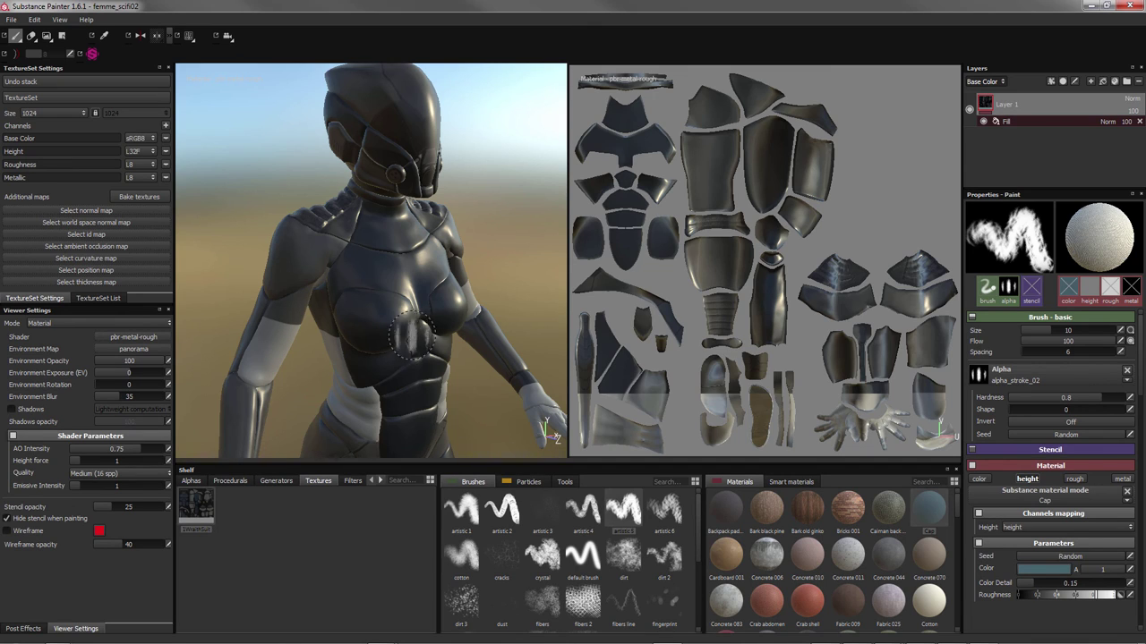
key("ctrl+z")
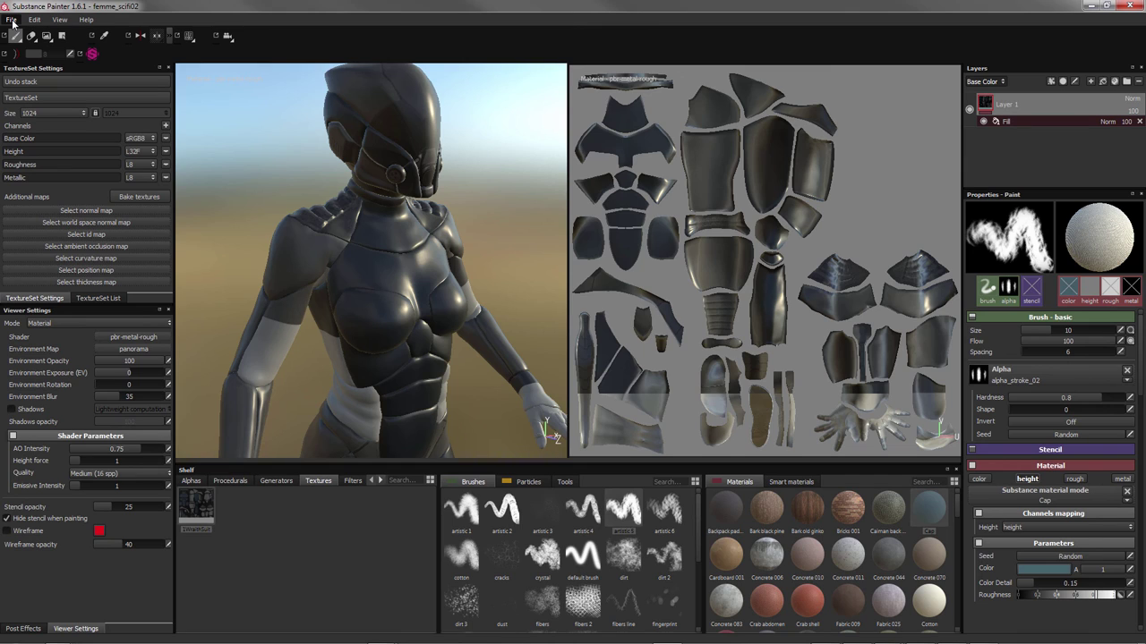
Start a new project, discarding unsaved changes, and open the femme_scifi mesh browser
left_click(12, 19)
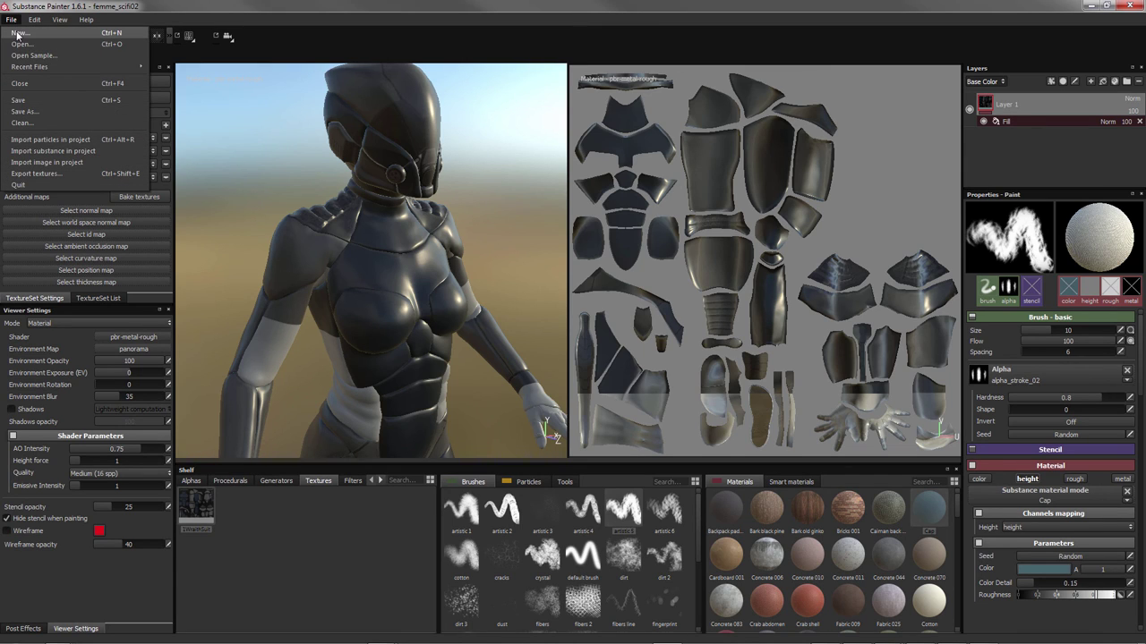
left_click(17, 34)
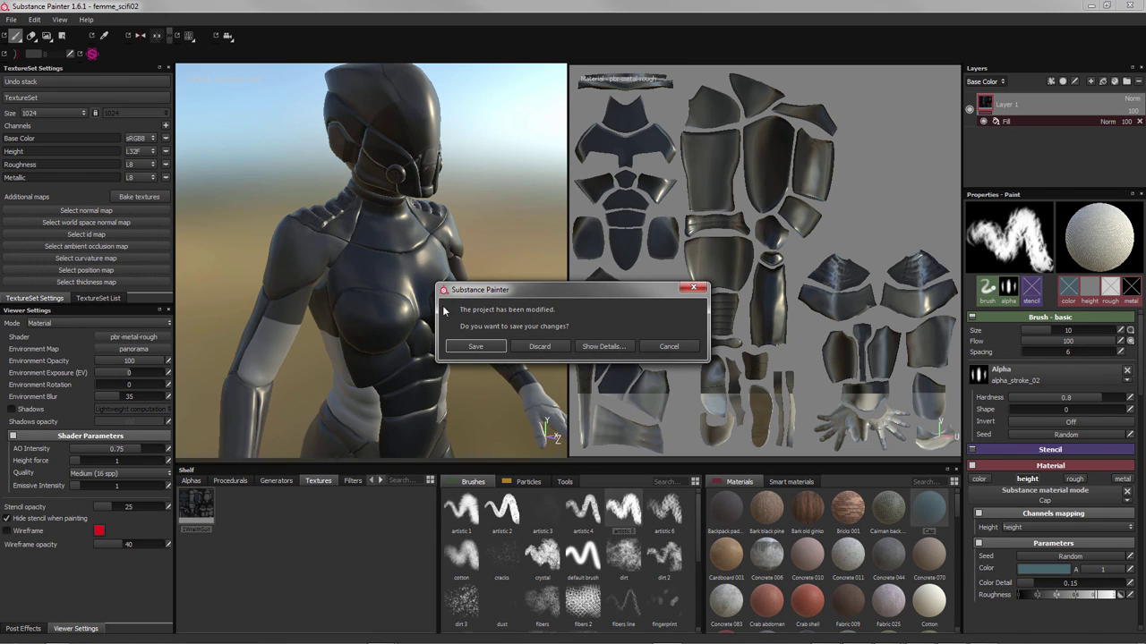
left_click(537, 347)
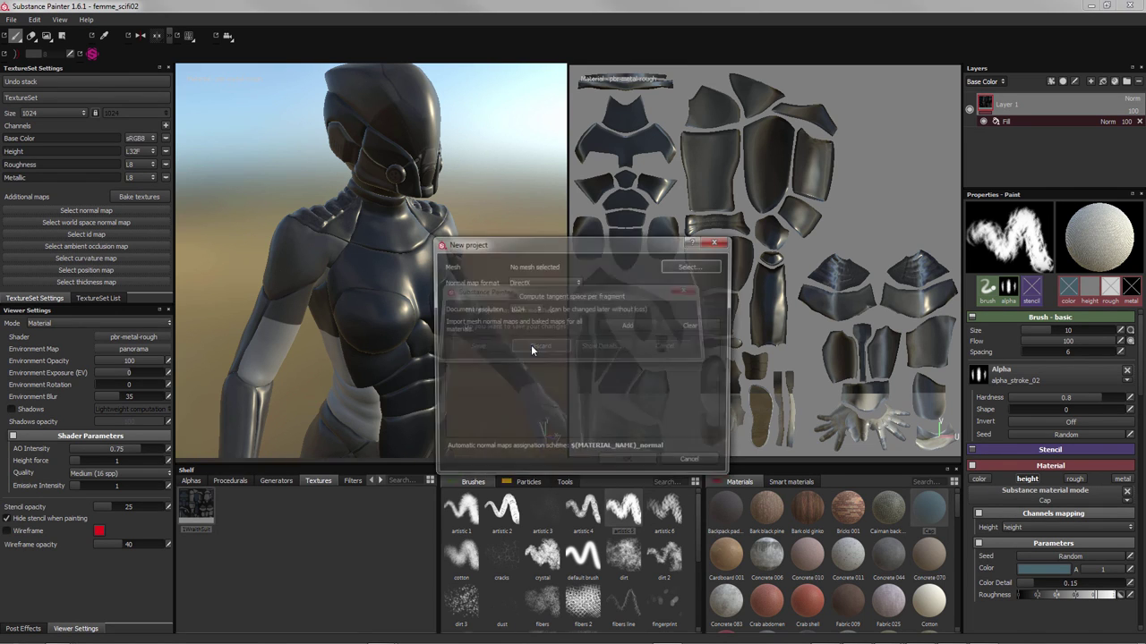
left_click_drag(537, 255, 462, 168)
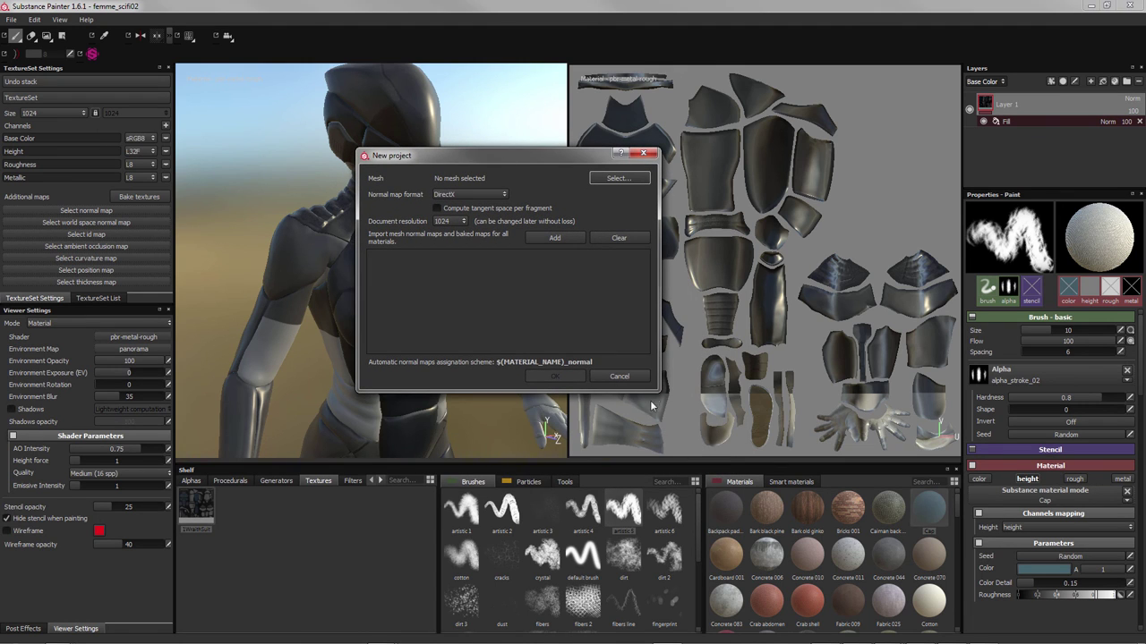
left_click(593, 183)
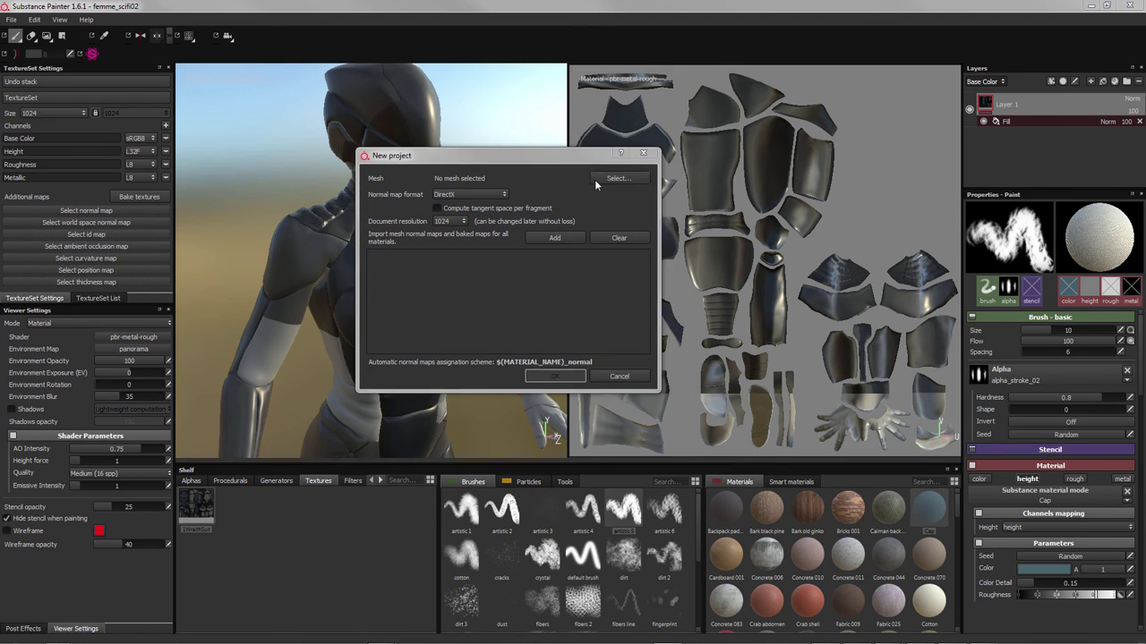
left_click_drag(595, 183, 575, 179)
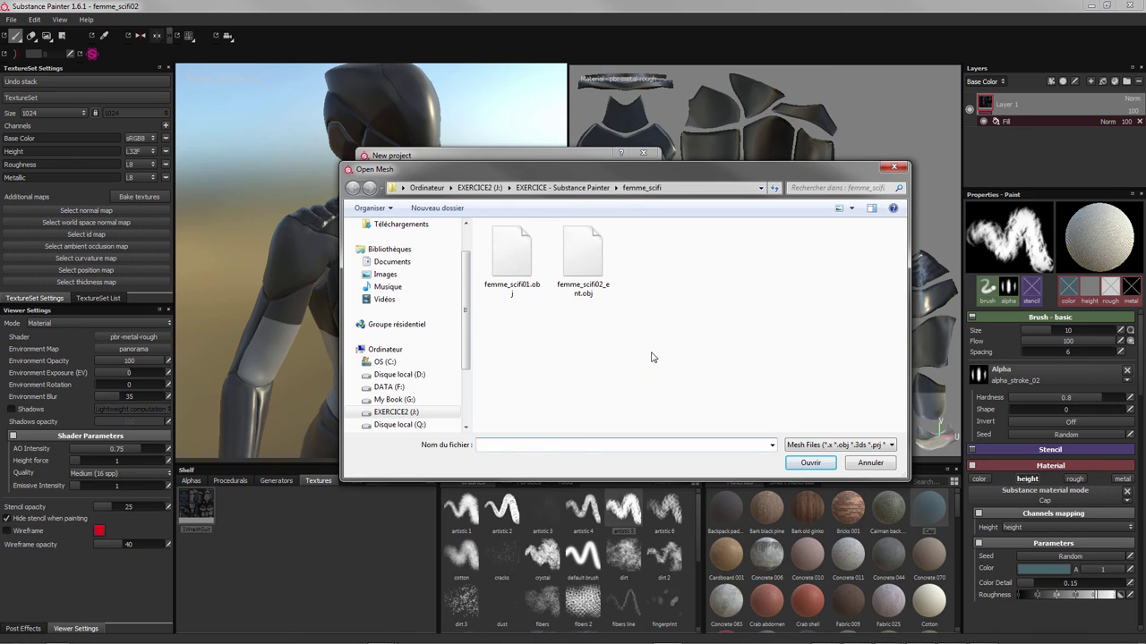
Choose femme_scifi01.obj as the new project's mesh
left_click_drag(668, 188, 646, 205)
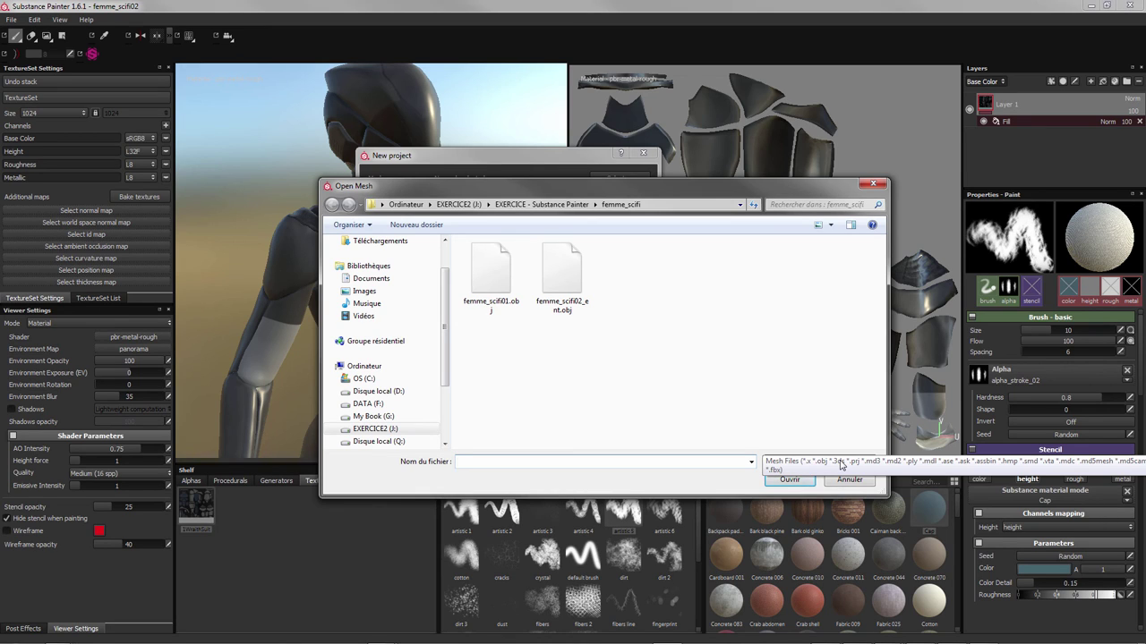
left_click(501, 288)
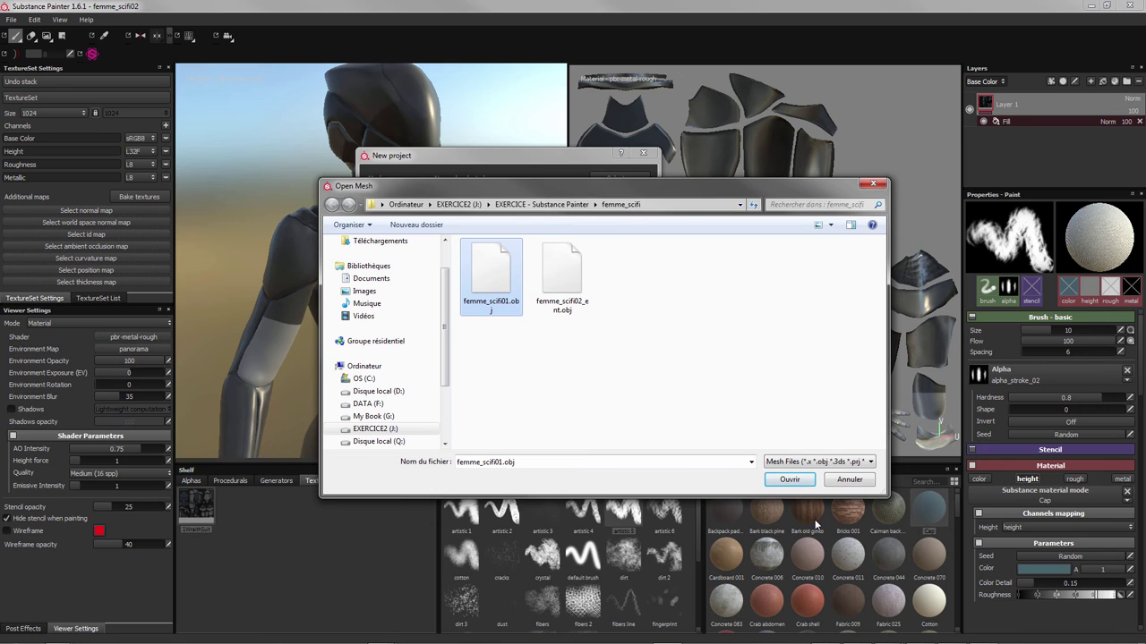
left_click(783, 484)
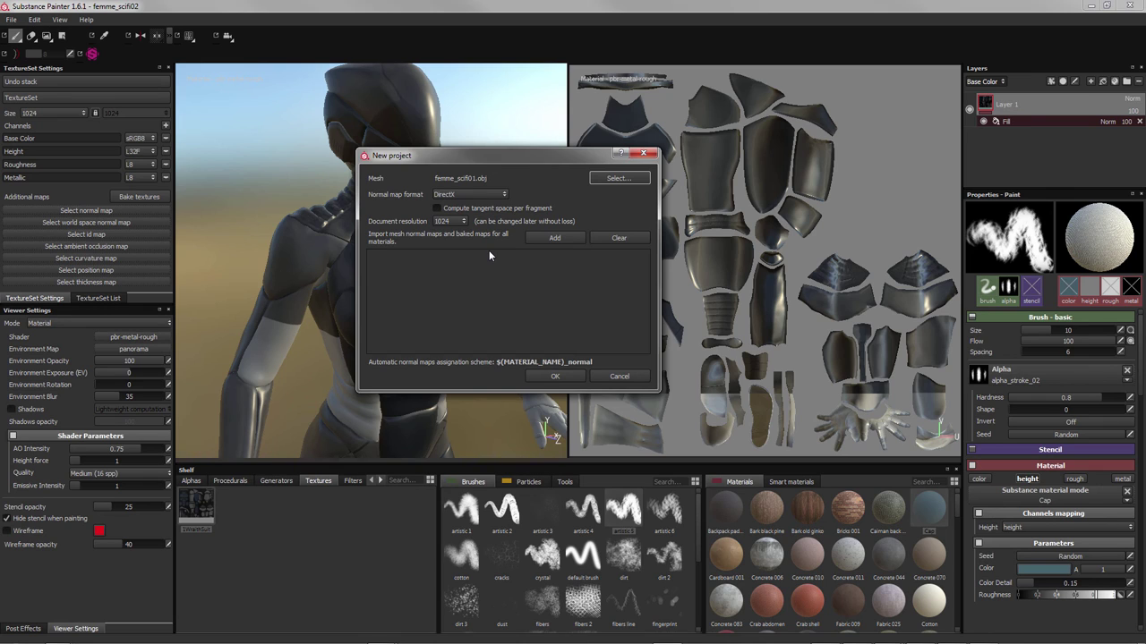
Add the 1WraithSuit.jpg texture and create the project at 1024 resolution
left_click(555, 239)
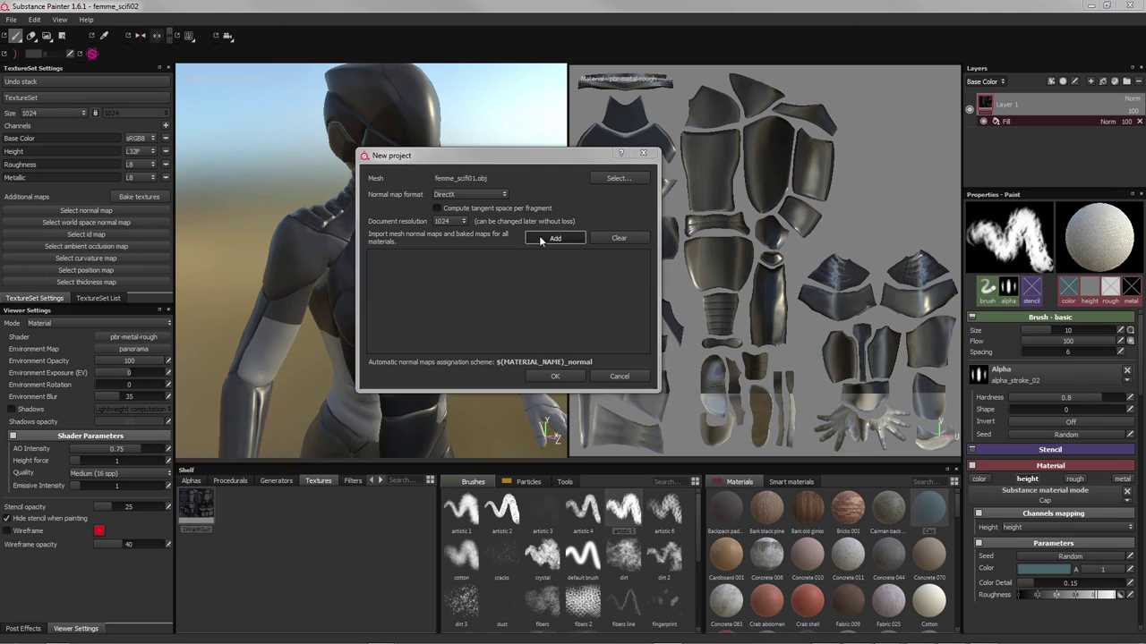
left_click(503, 261)
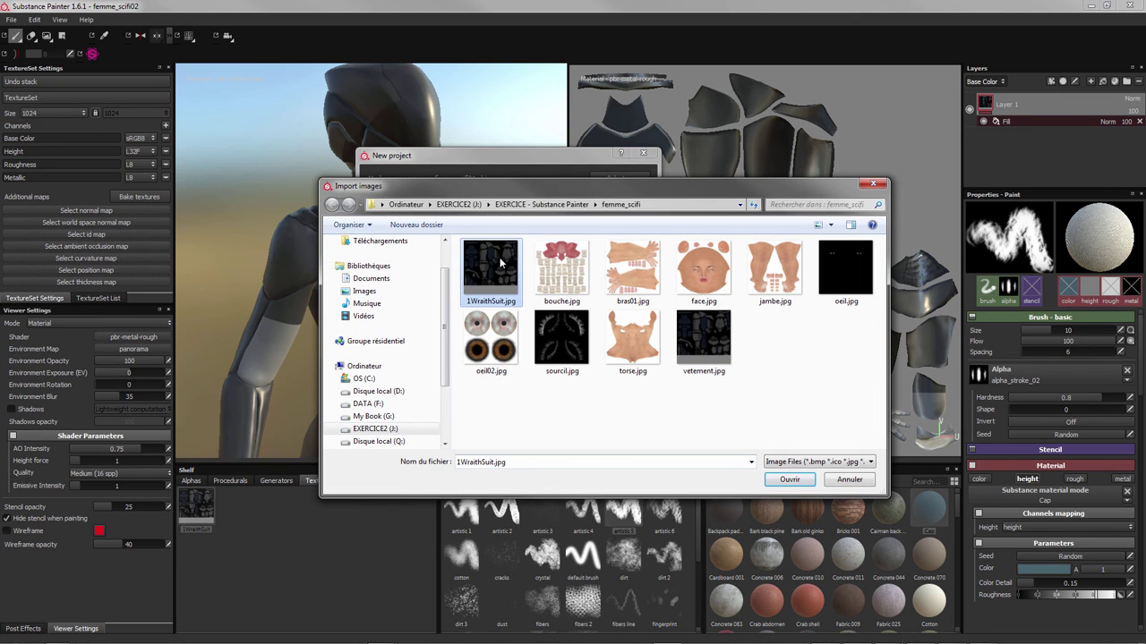
double_click(493, 259)
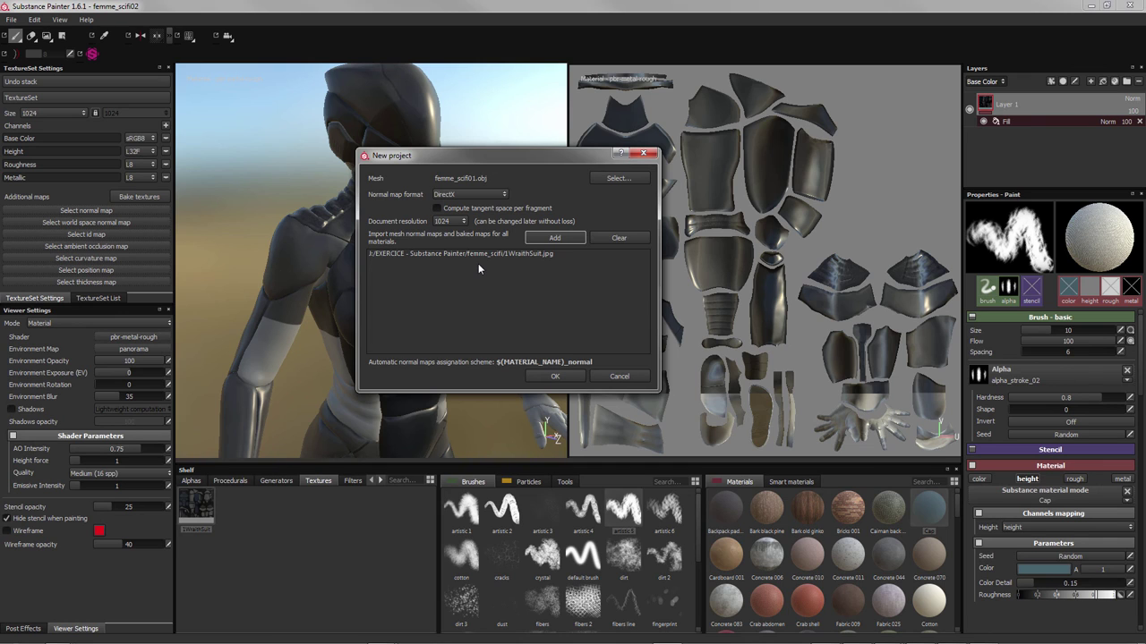
left_click(553, 377)
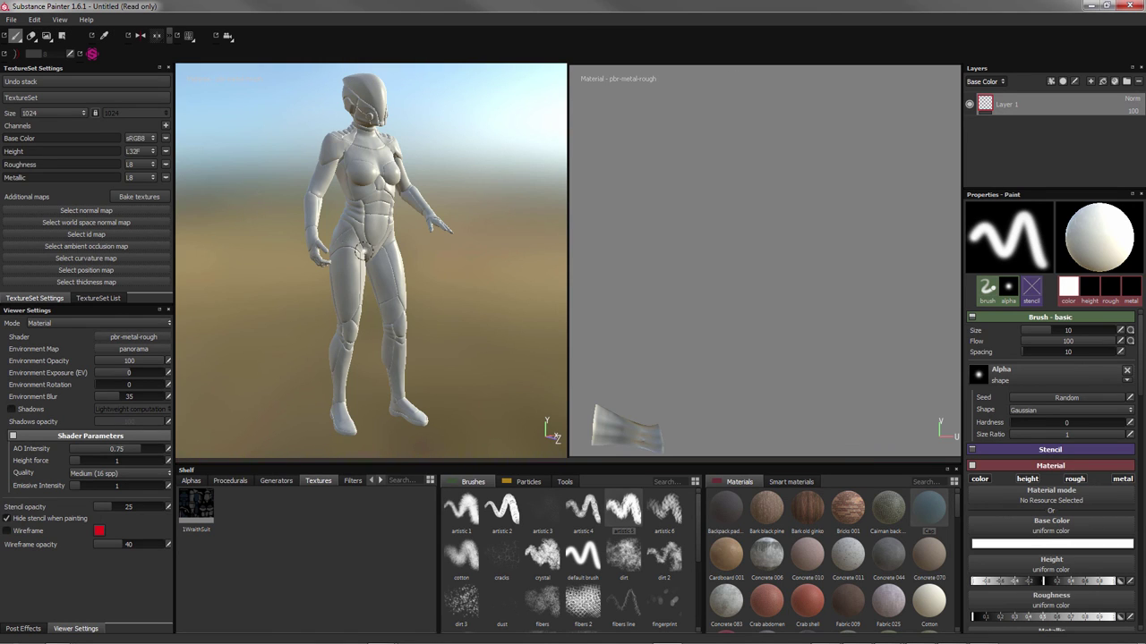
Zoom and orbit in on the white femme_scifi01 character's helmet and torso
scroll(375, 268, "up", 2)
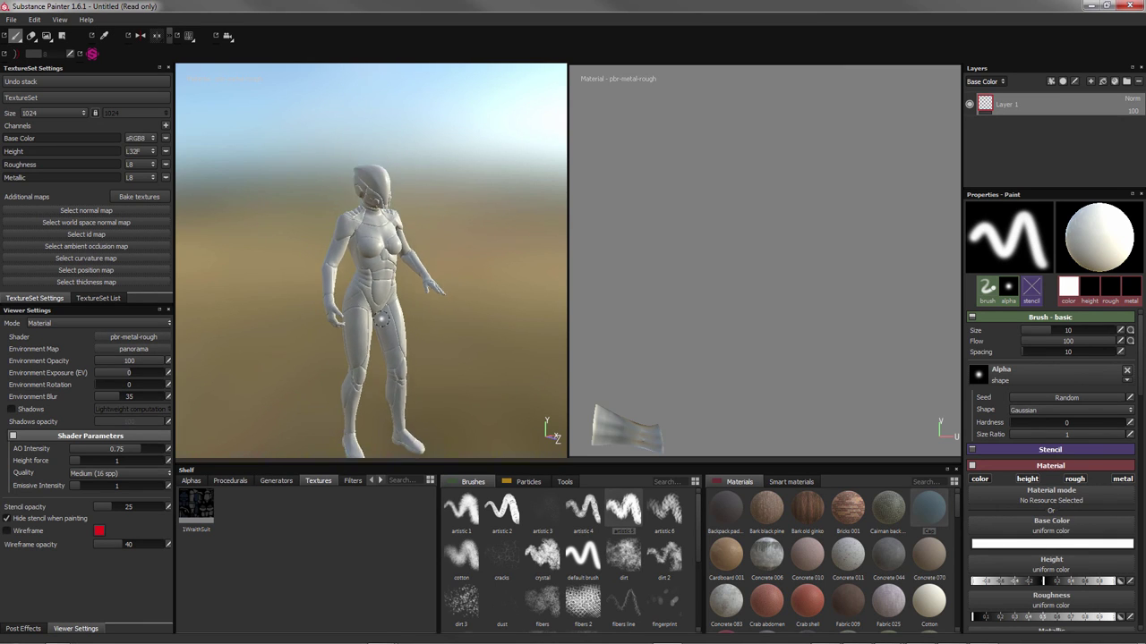
scroll(382, 320, "up", 2)
scroll(382, 320, "up", 3)
left_click_drag(382, 320, 388, 376, "alt")
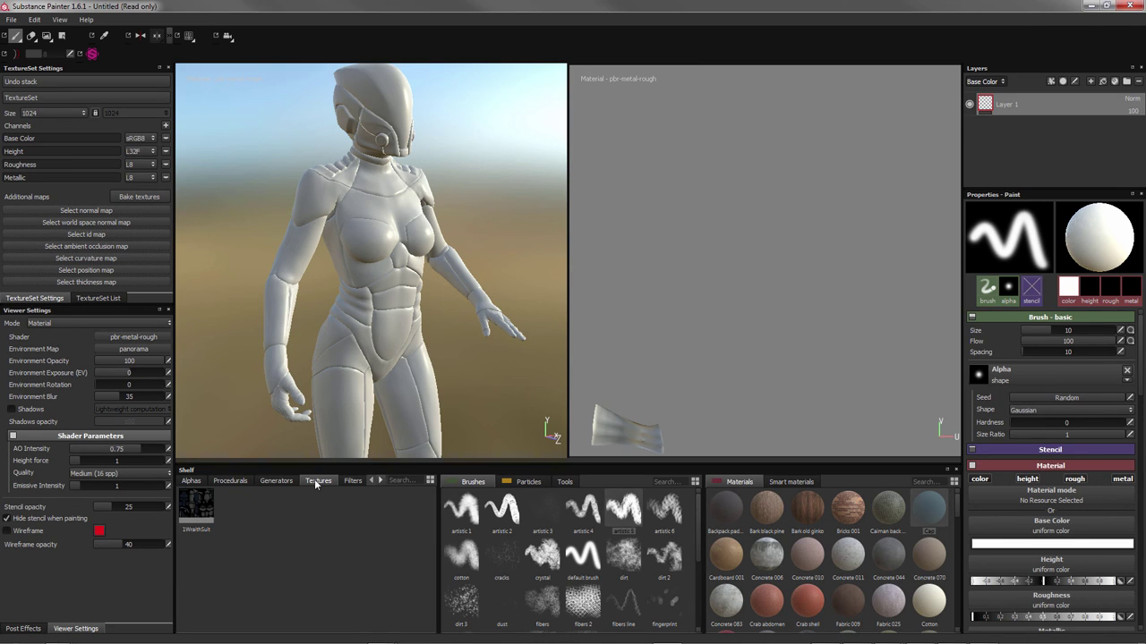
left_click(190, 482)
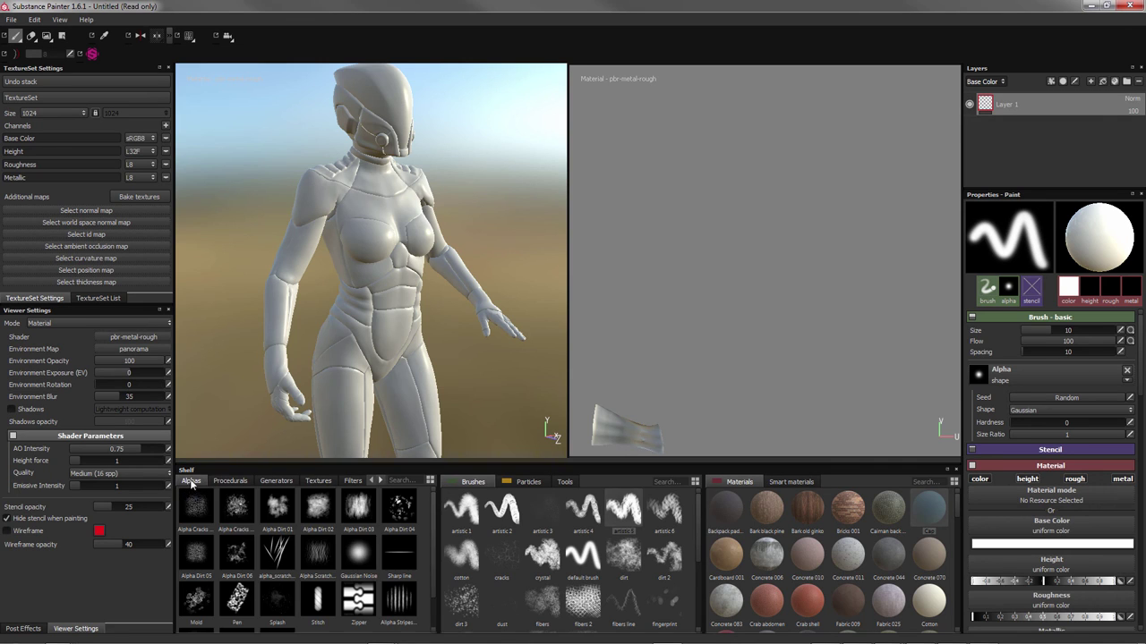
left_click(230, 481)
left_click(274, 481)
left_click(315, 481)
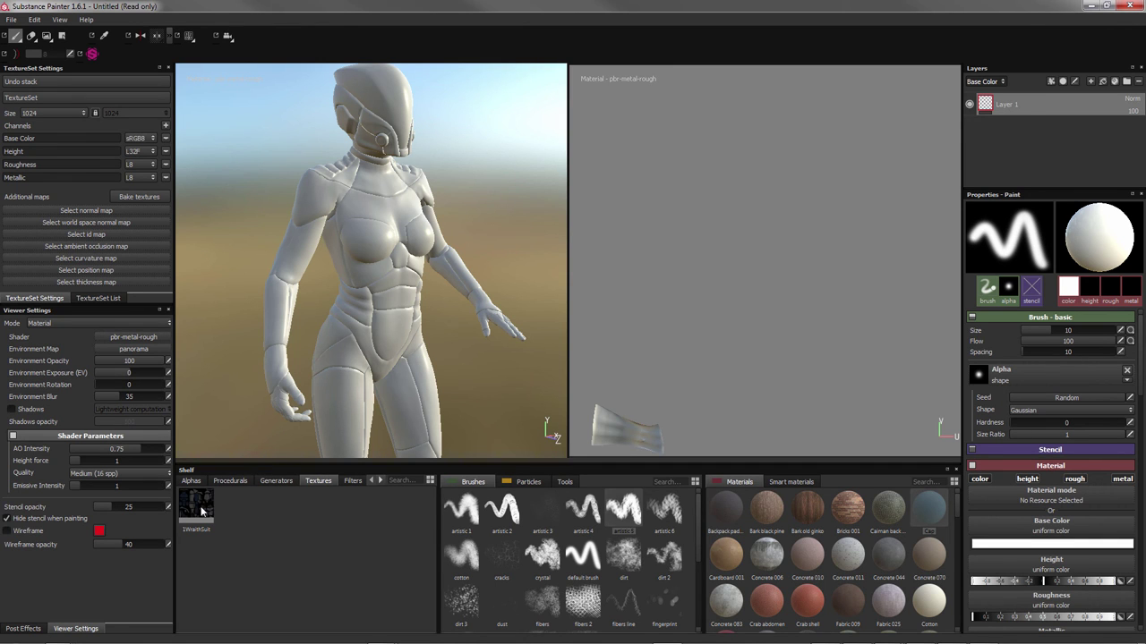
mouse_move(383, 384)
left_mouse_down("alt")
mouse_move(187, 373)
mouse_move(459, 369)
mouse_move(417, 355)
left_mouse_up("alt")
scroll(413, 362, "down", 3)
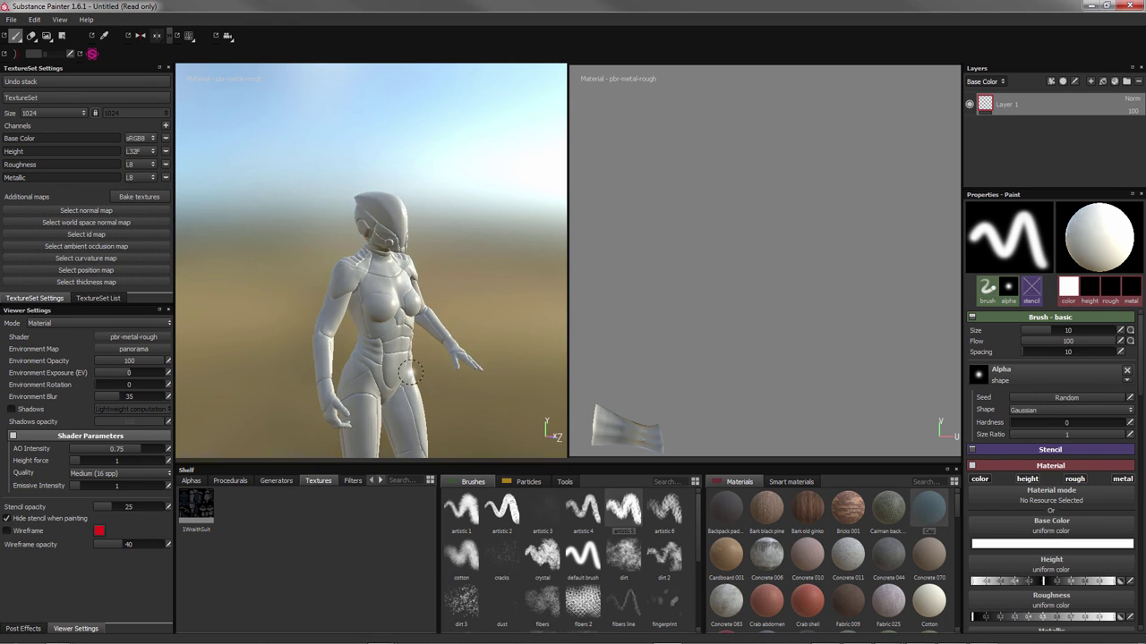
scroll(408, 371, "up", 3)
scroll(377, 271, "up", 1)
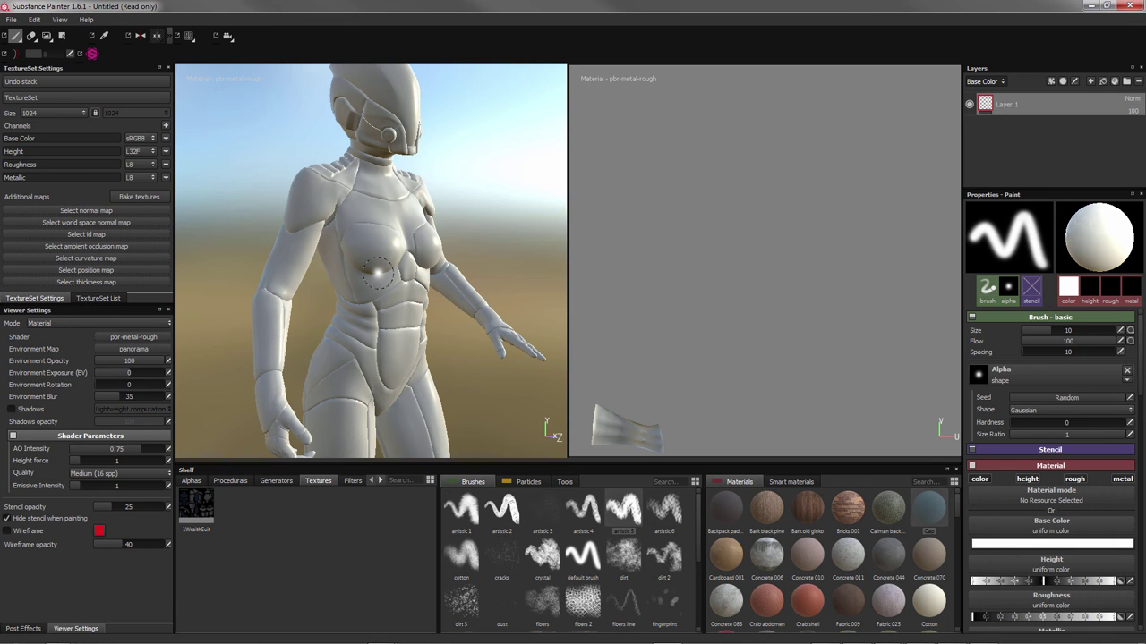
mouse_move(378, 273)
left_mouse_down("alt")
mouse_move(299, 327)
mouse_move(360, 307)
left_mouse_up("alt")
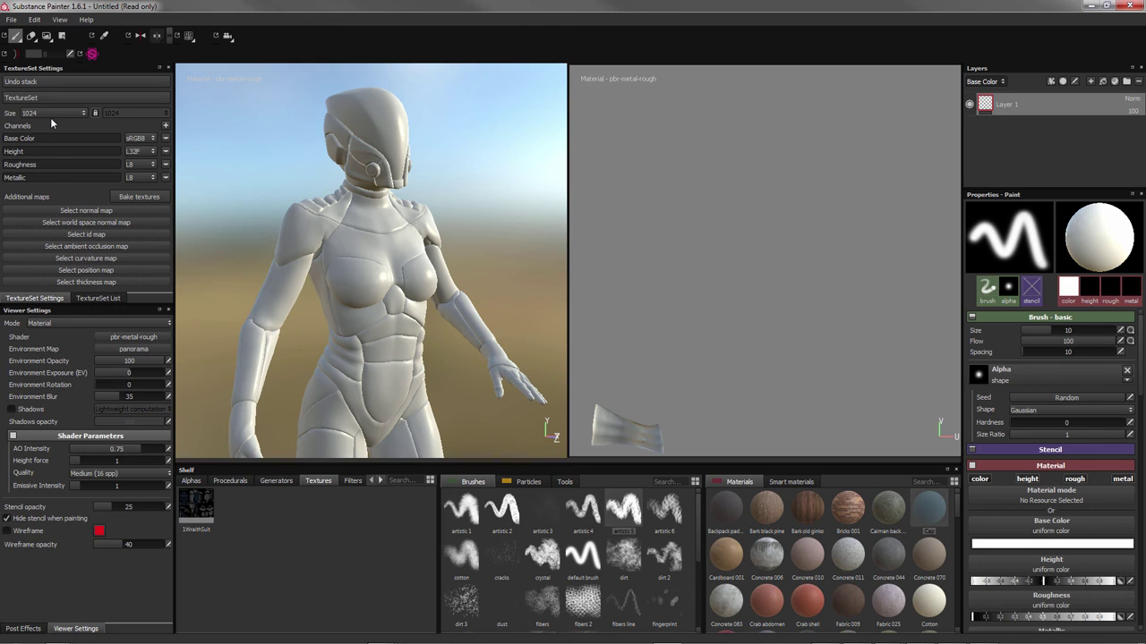
In the TextureSet List, step through abdomen01_gr, barre_filtre_gr and barre_visor_gr1 to bras_gr
left_click(87, 301)
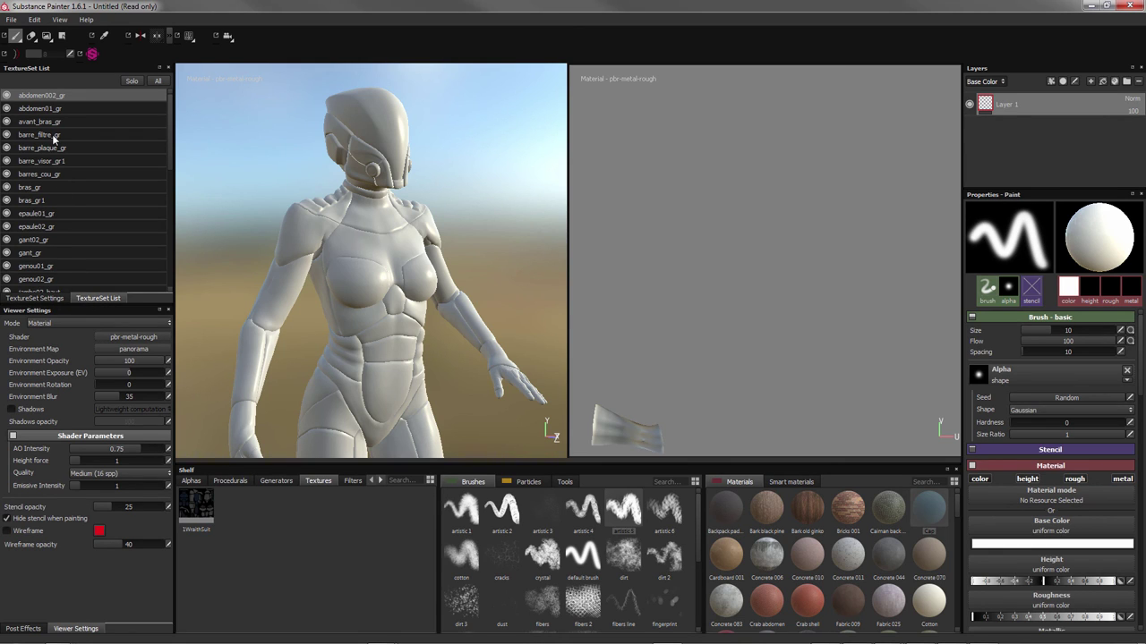
left_click(49, 299)
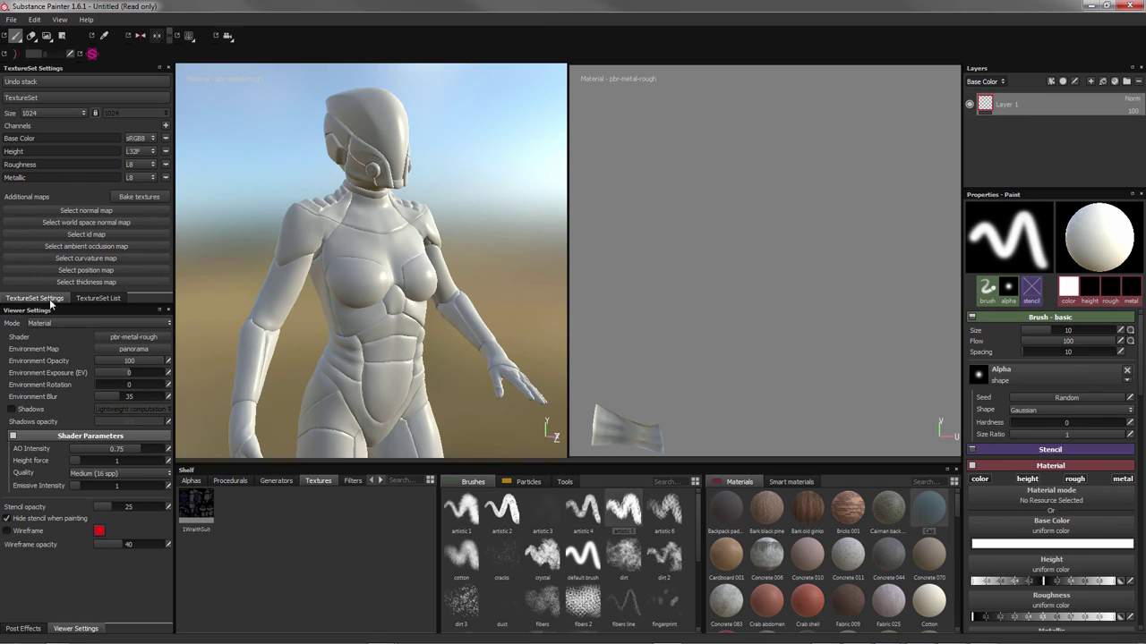
left_click(80, 299)
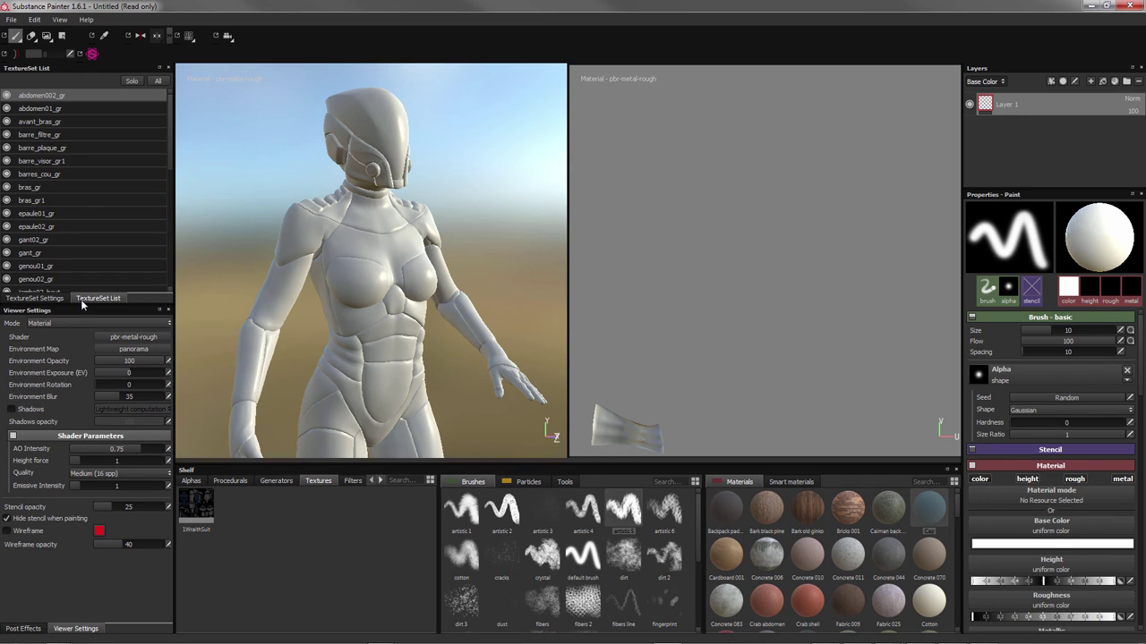
left_click(38, 109)
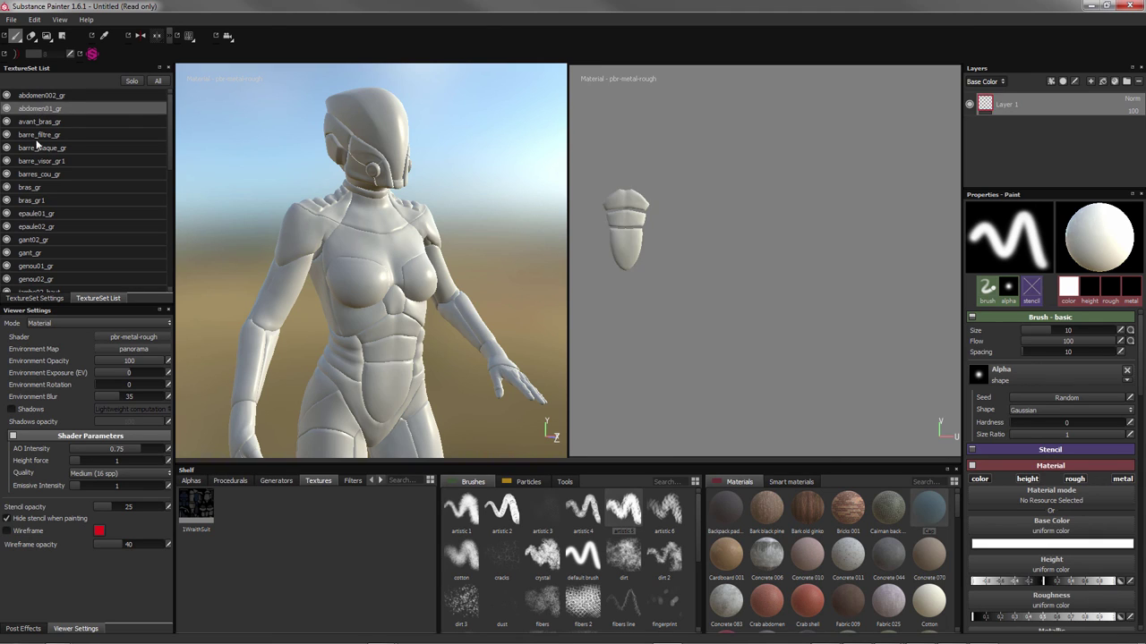
left_click(39, 135)
left_click(36, 163)
left_click(36, 186)
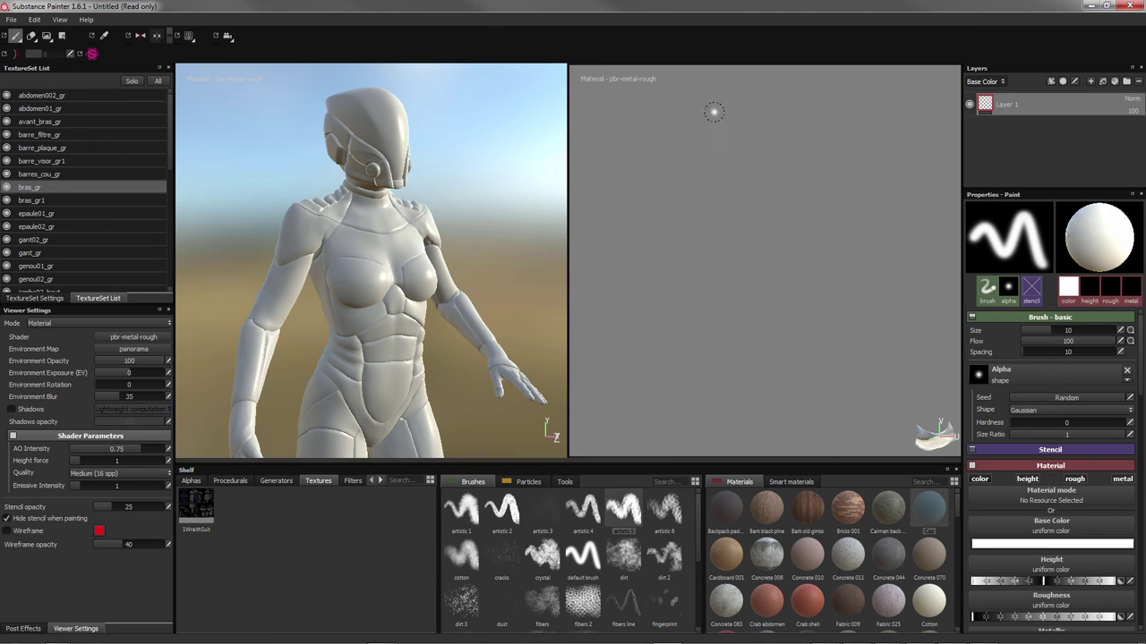
left_click(227, 37)
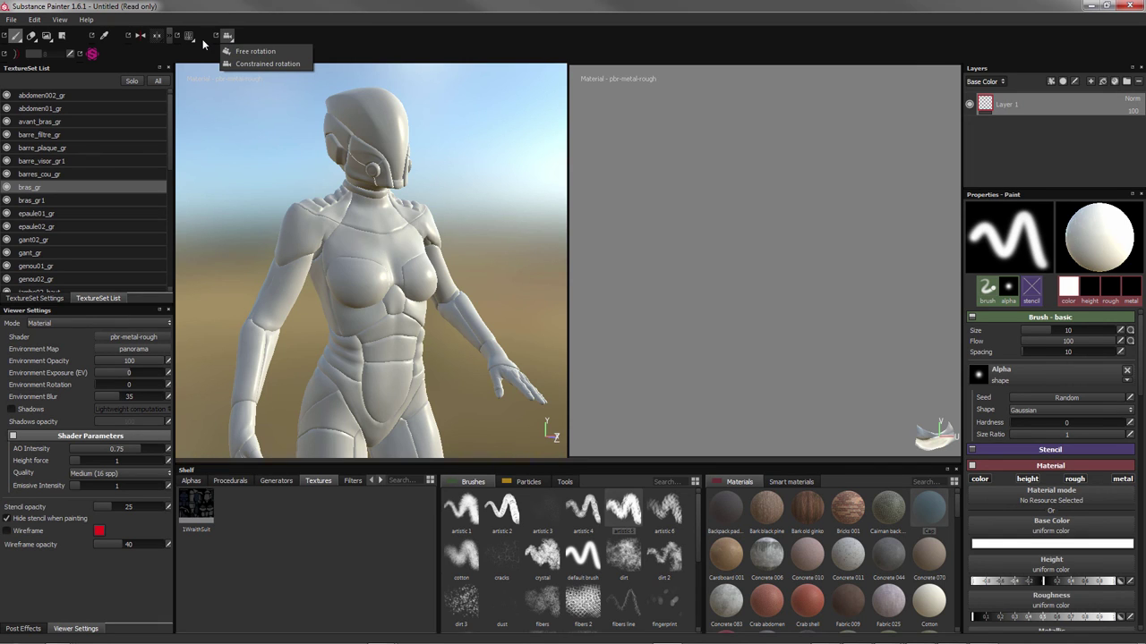
left_click(61, 20)
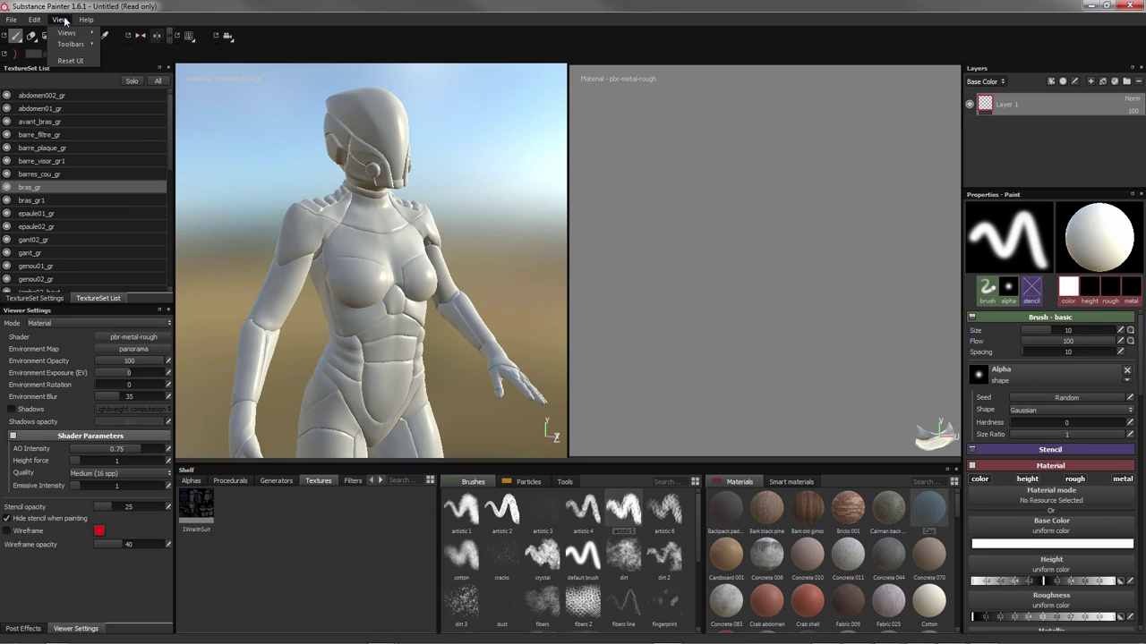
mouse_move(71, 44)
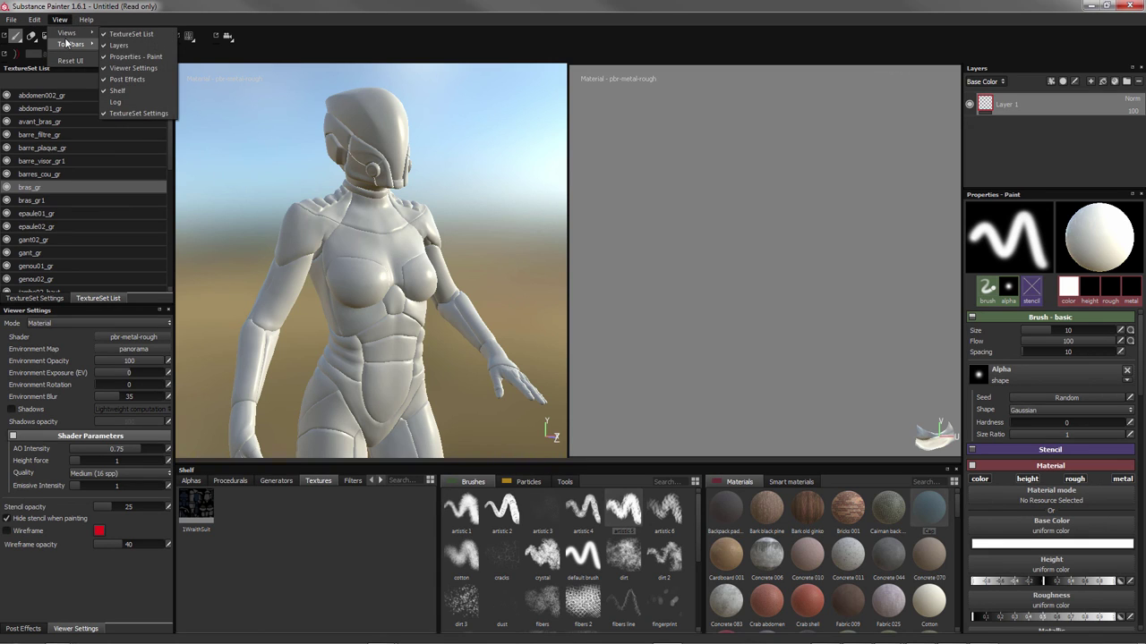
left_click(115, 26)
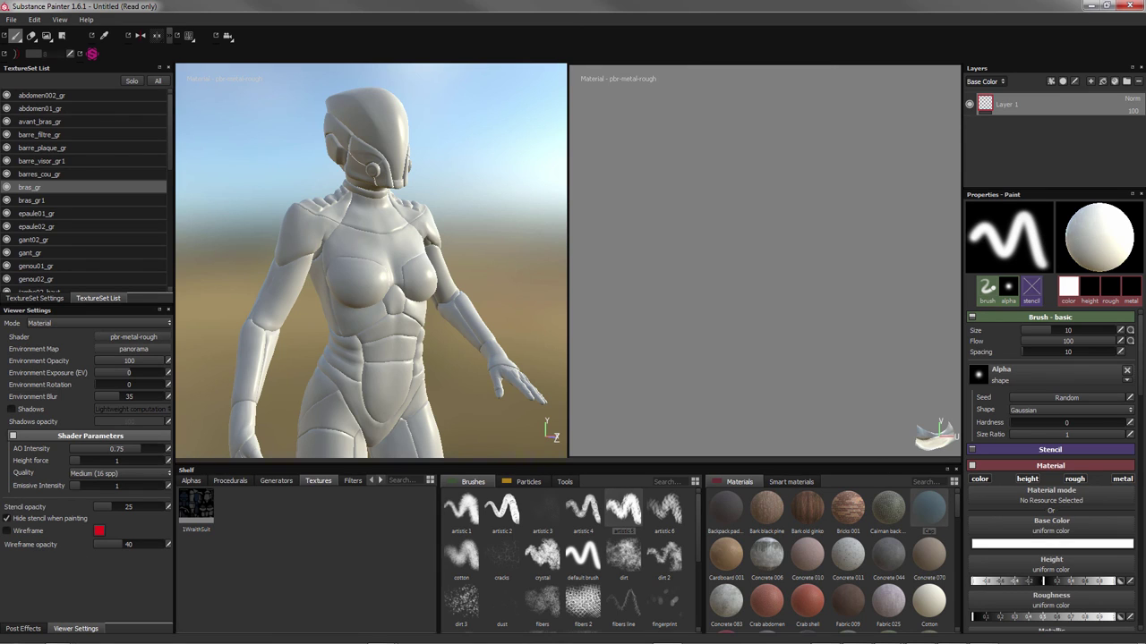
left_click(190, 40)
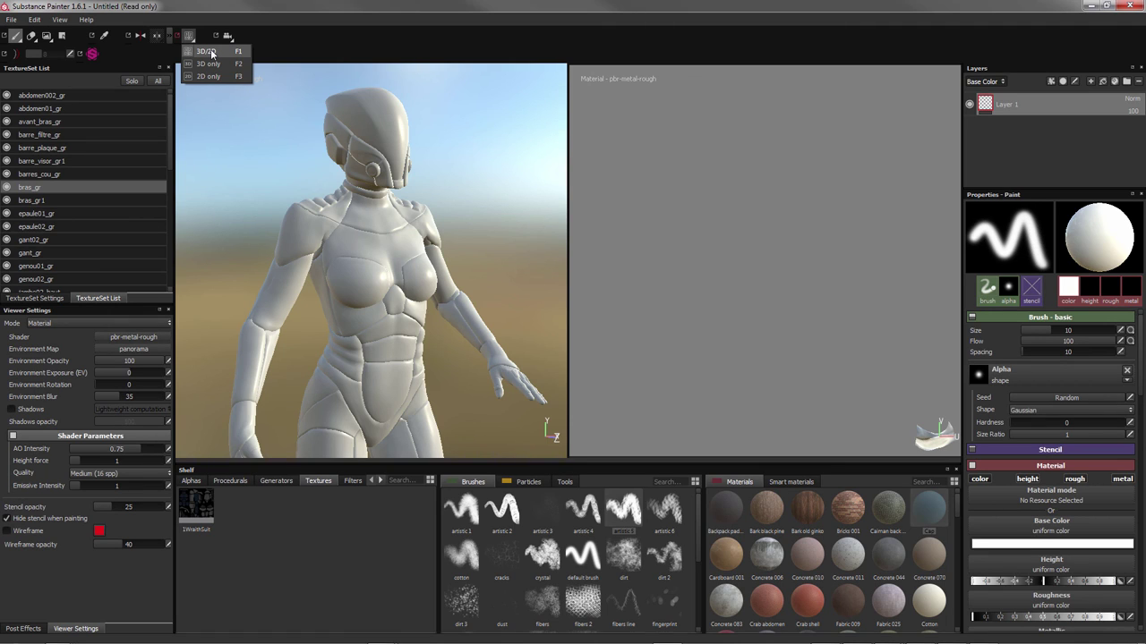
left_click(211, 52)
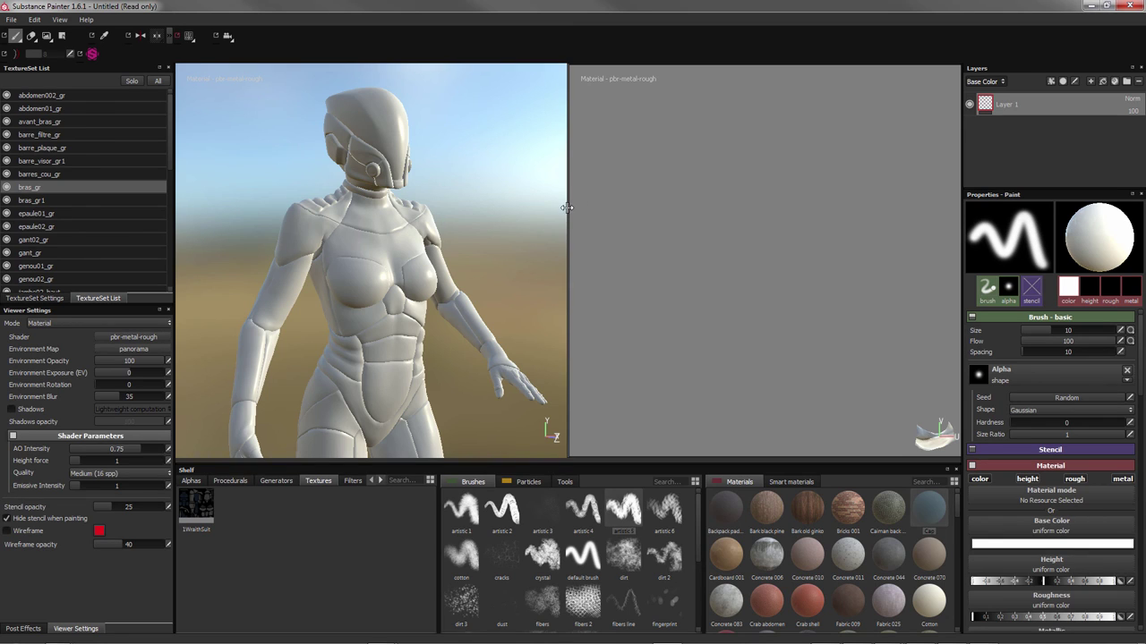
Solo the gant_gr glove texture set and orbit to inspect the gloves
left_click(27, 203)
left_click(36, 227)
left_click(38, 254)
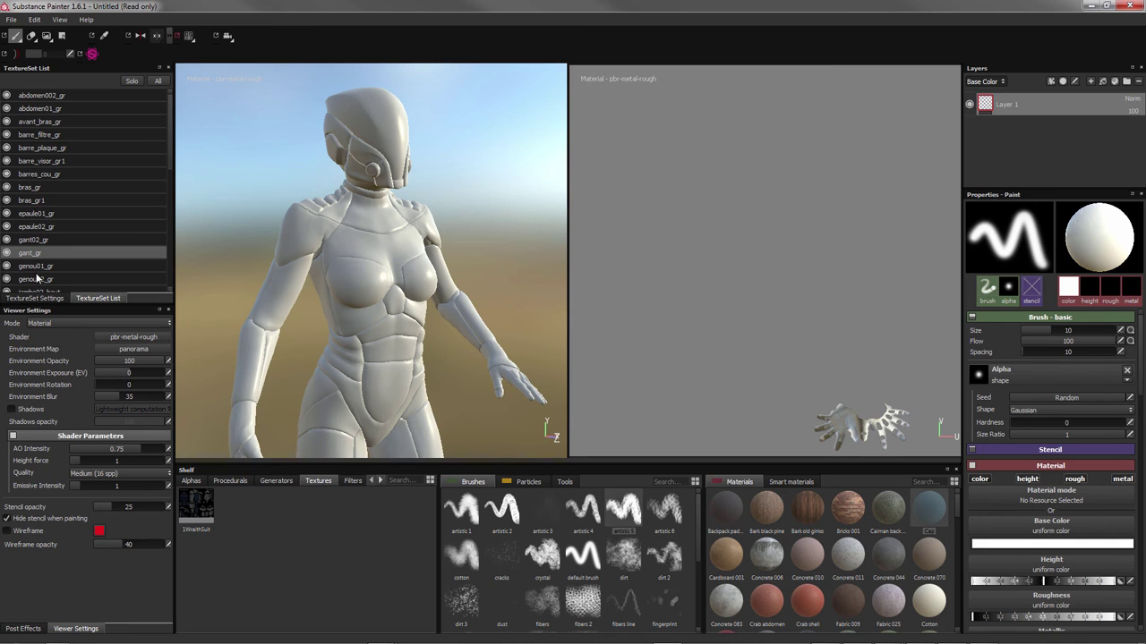
left_click(39, 292)
left_click(36, 257)
left_click(132, 82)
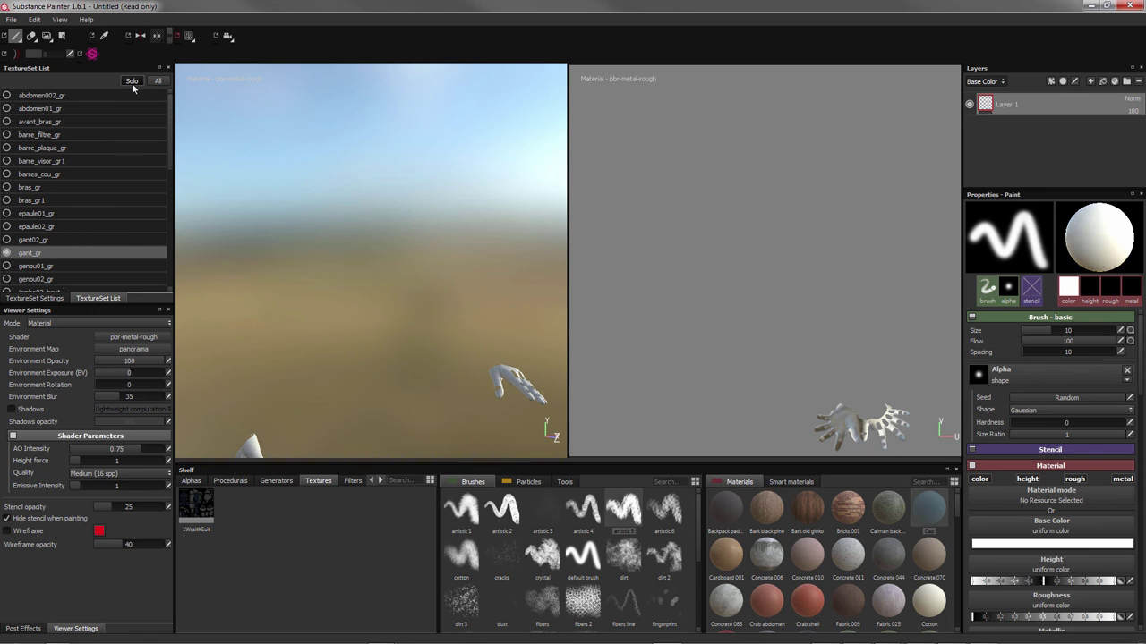
middle_click_drag(353, 356, 352, 259, "alt")
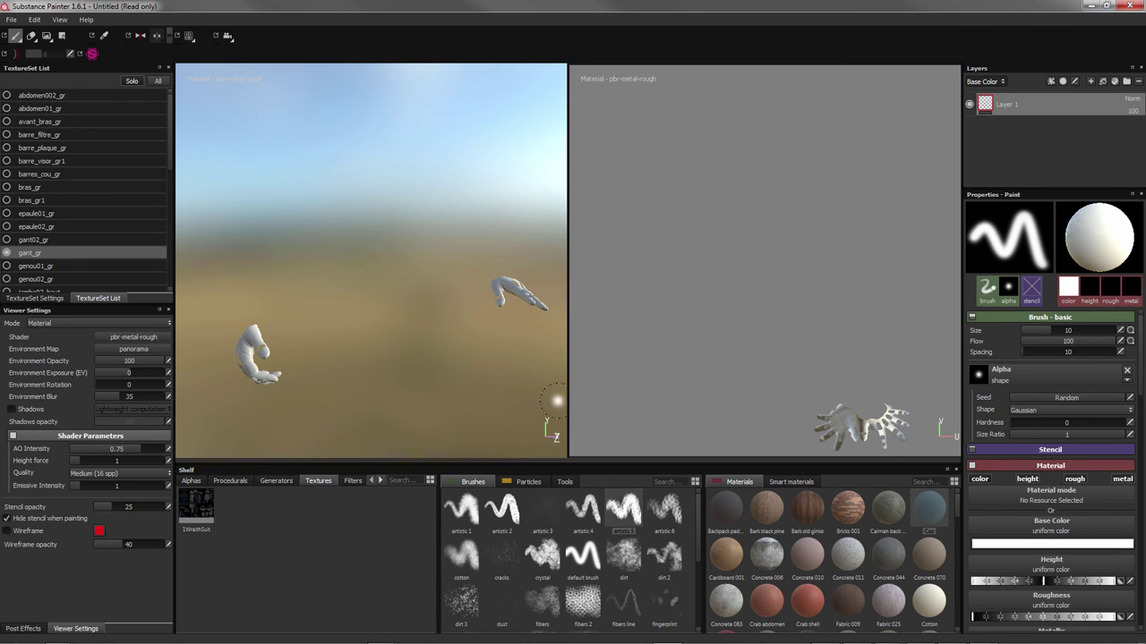
mouse_move(331, 390)
left_mouse_down("alt")
mouse_move(379, 388)
mouse_move(422, 360)
mouse_move(336, 398)
left_mouse_up("alt")
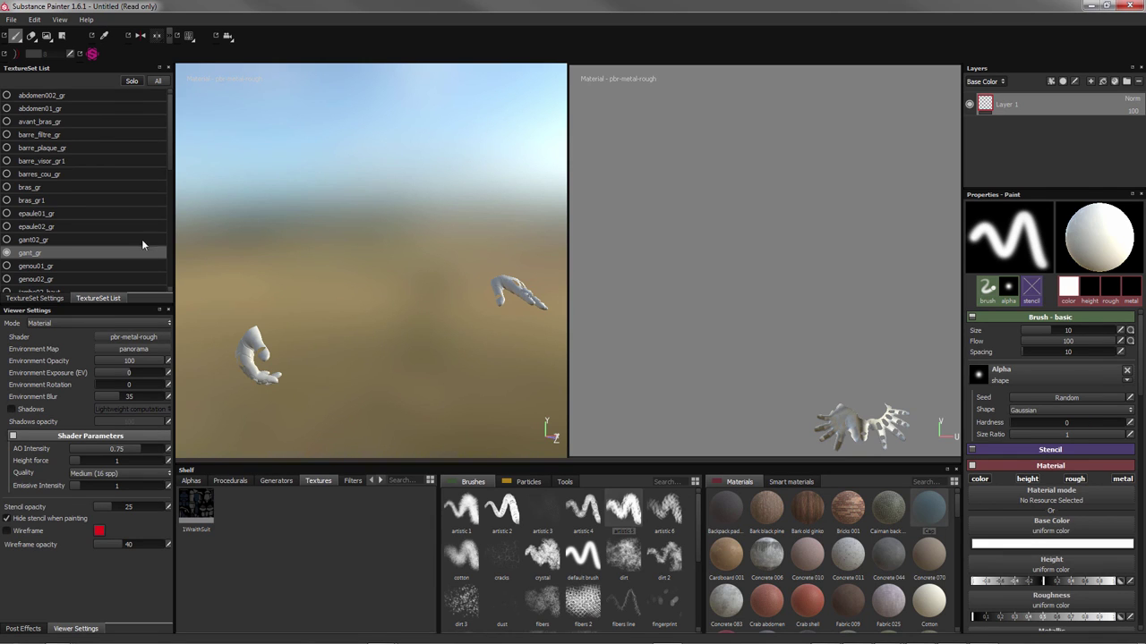
Select abdomen002_gr and show all texture sets on the full character
left_click(40, 99)
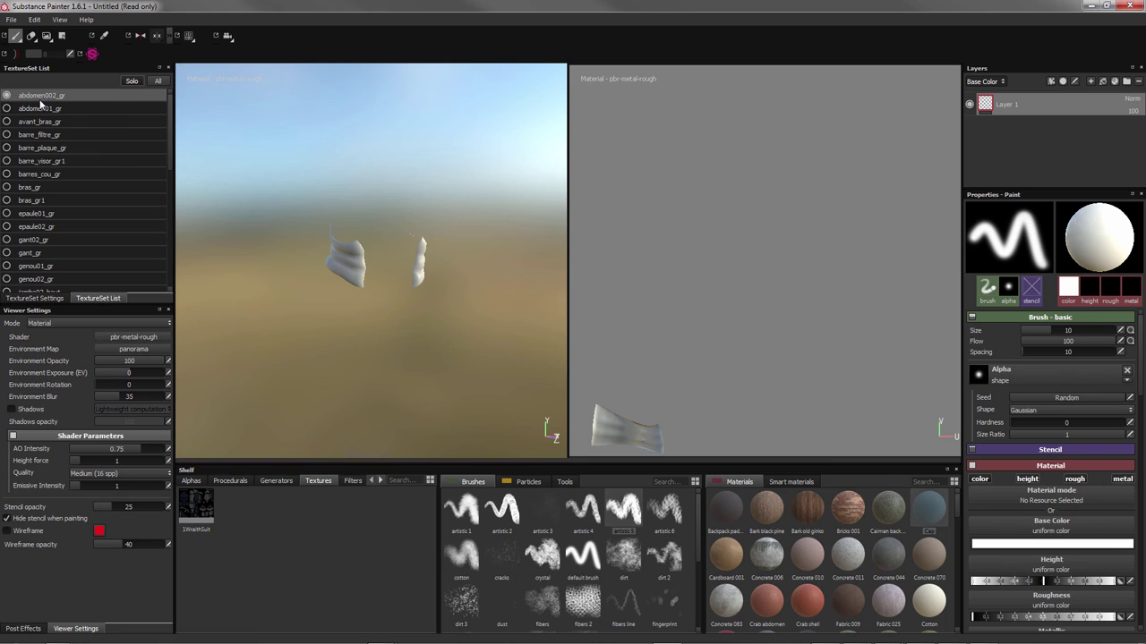
left_click(158, 82)
mouse_move(352, 283)
left_mouse_down("alt")
mouse_move(358, 396)
mouse_move(356, 367)
left_mouse_up("alt")
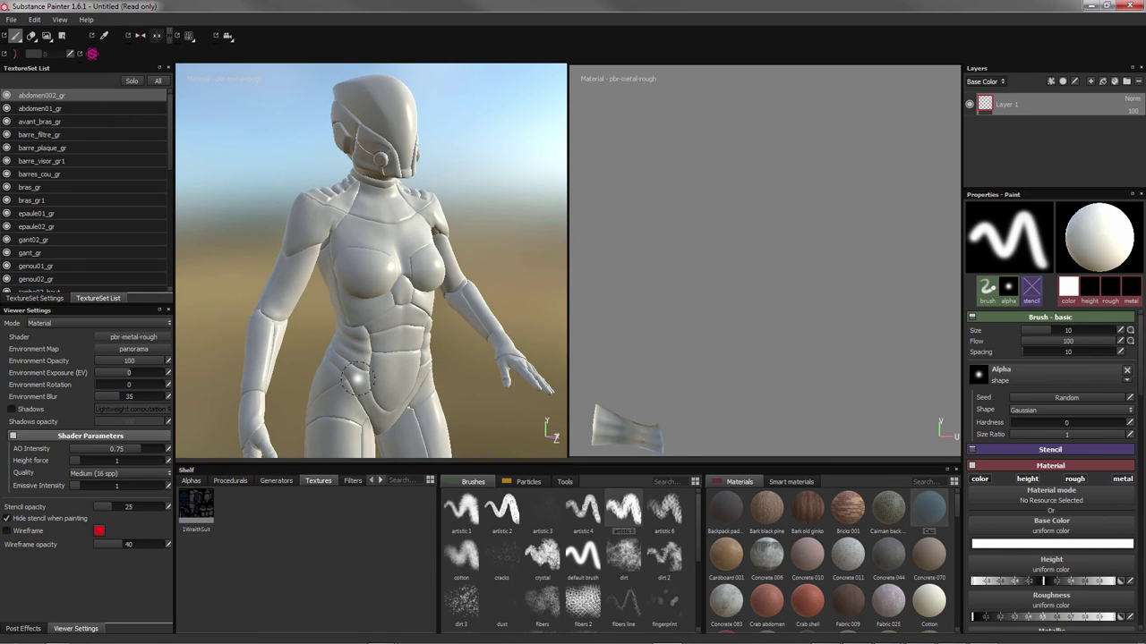
Switch to Maya and maximize its window
key("alt+Tab")
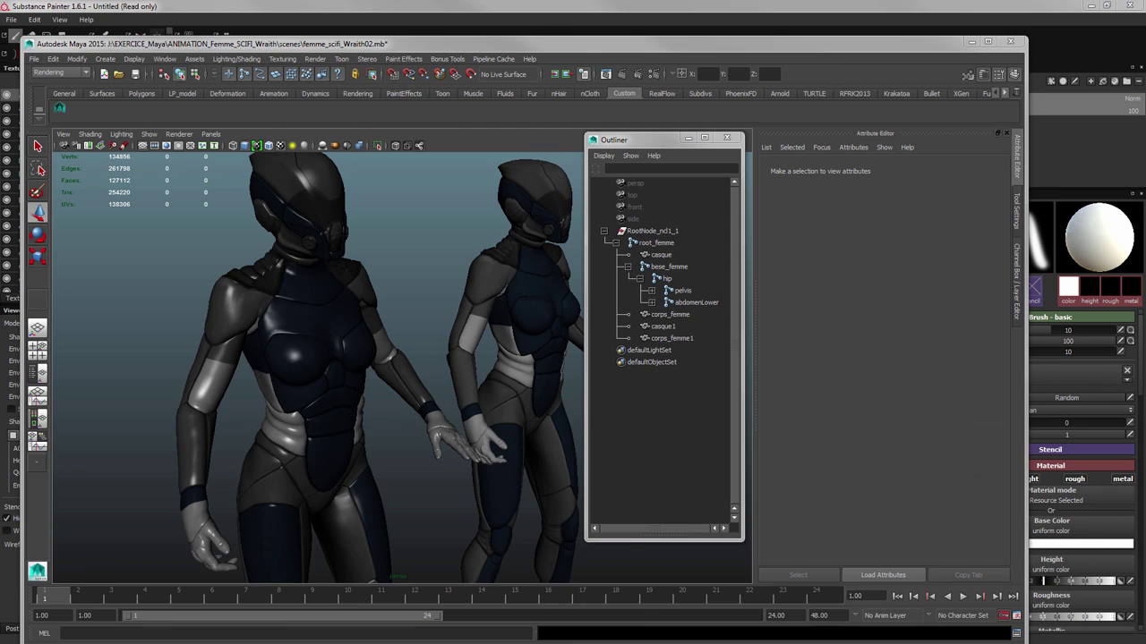
left_click_drag(482, 405, 461, 404, "alt")
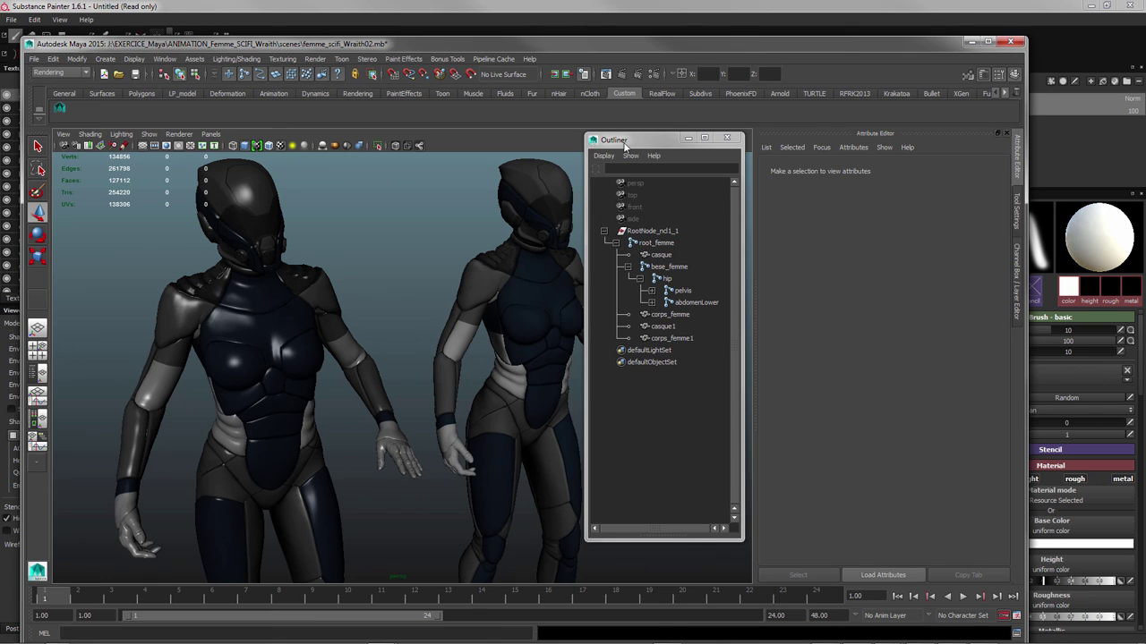
mouse_move(631, 143)
left_mouse_down()
mouse_move(756, 162)
mouse_move(792, 154)
left_mouse_up()
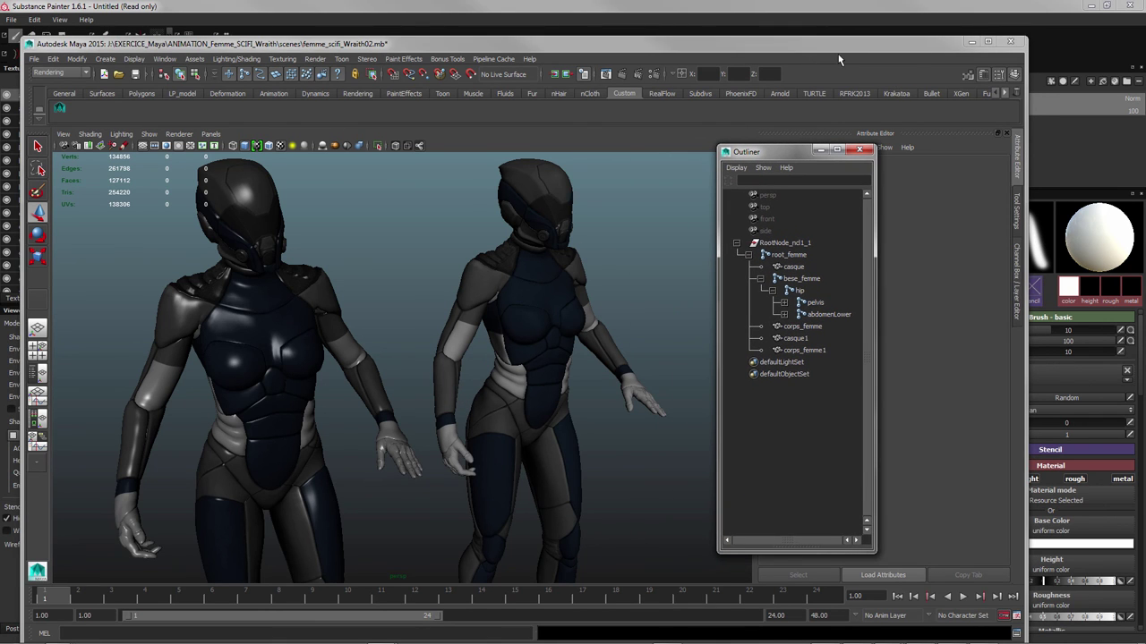
left_click_drag(837, 50, 820, 30)
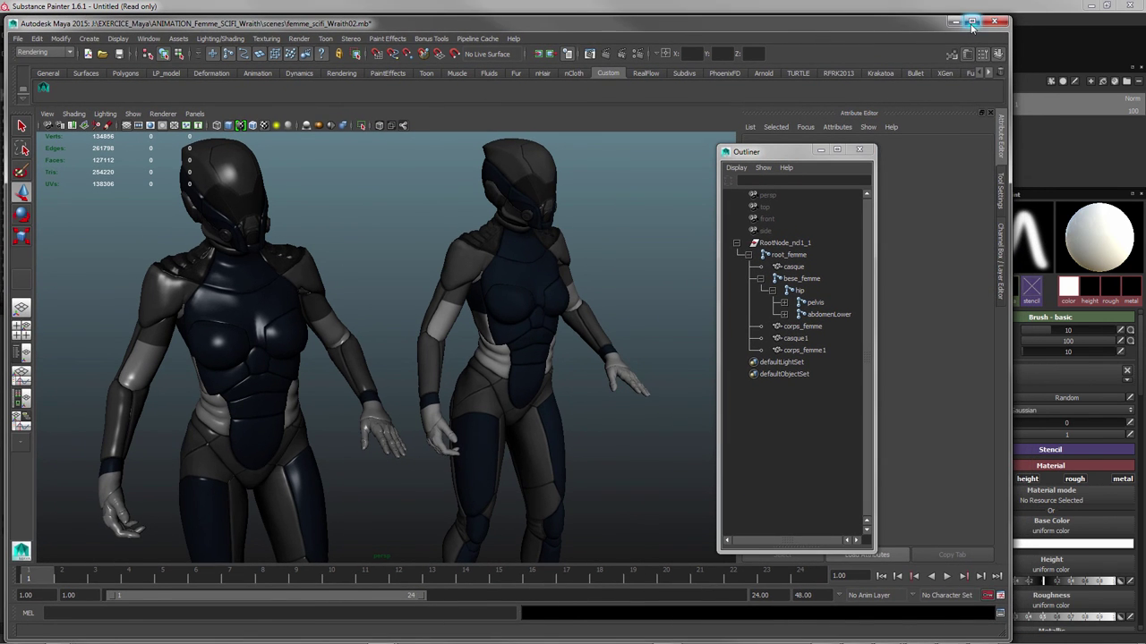
left_click(972, 23)
Move the Outliner aside, view both figures from the front, and open Rendering Editors
left_click_drag(771, 159, 866, 141)
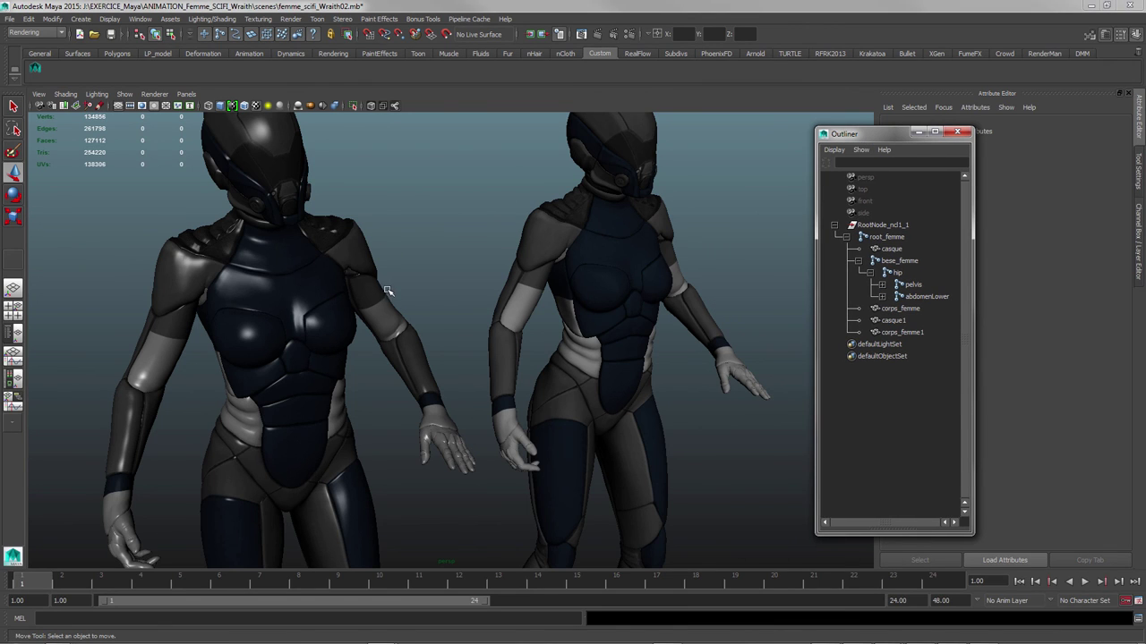
mouse_move(356, 304)
left_mouse_down("alt")
mouse_move(352, 287)
mouse_move(320, 292)
left_mouse_up("alt")
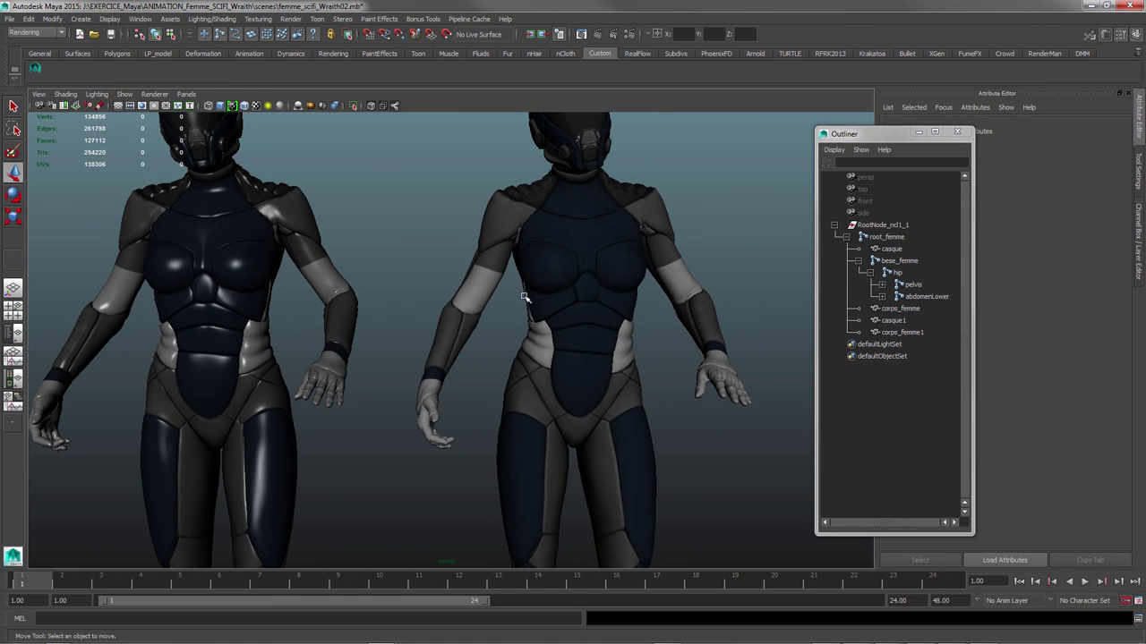
left_click(555, 284)
scroll(677, 324, "up", 2)
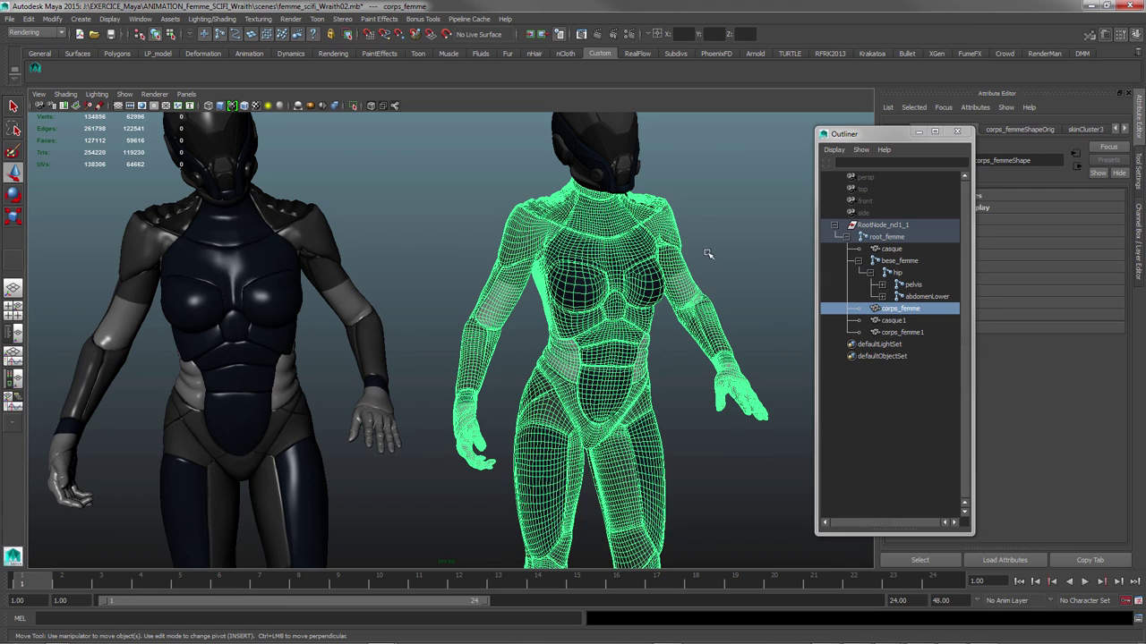
left_click(481, 266)
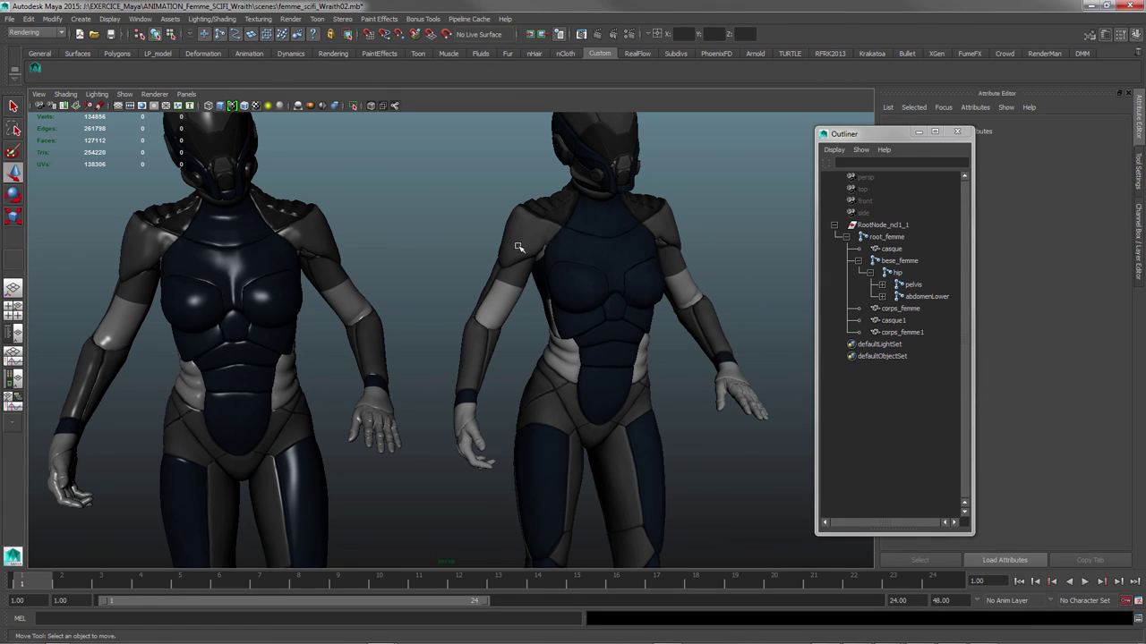
left_click(146, 24)
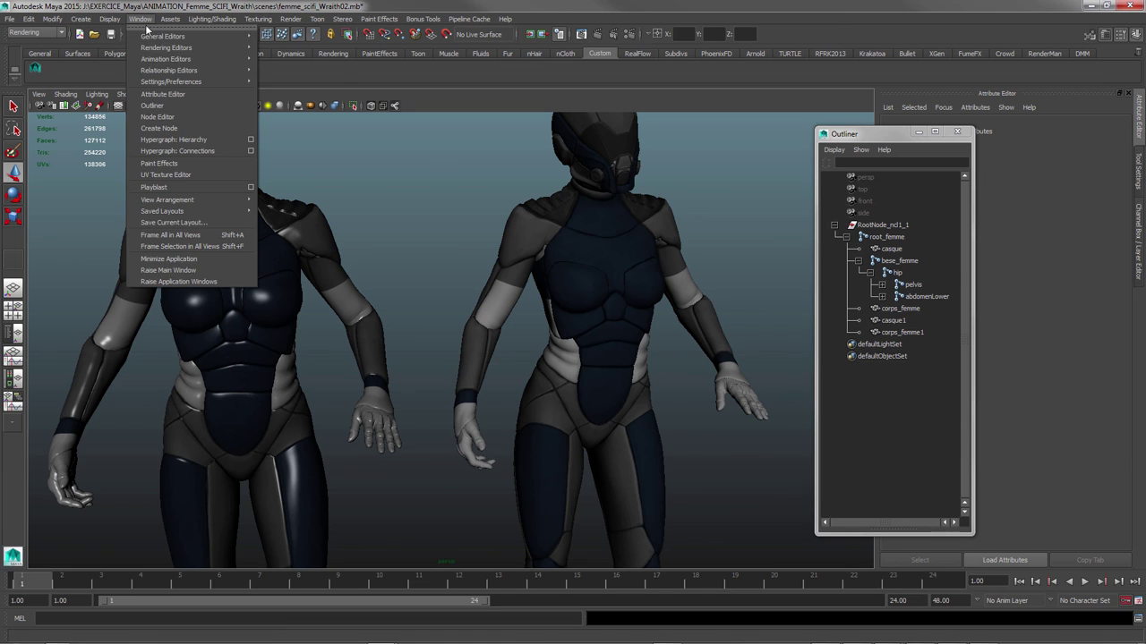
mouse_move(167, 47)
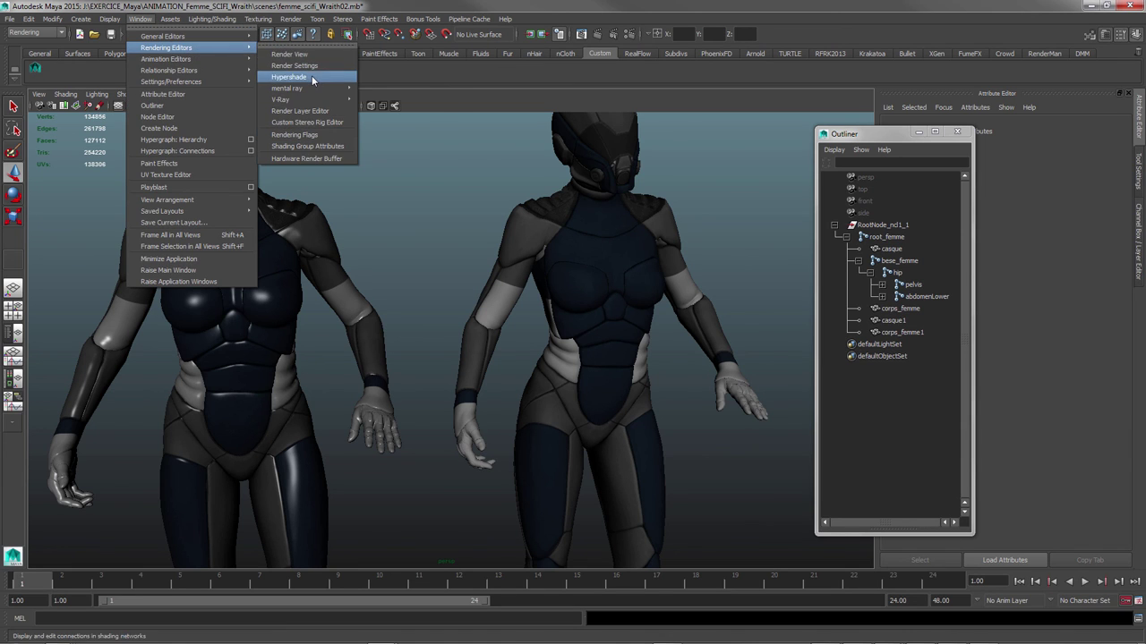
Open Hypershade and drag it off to the right, clear of the figures
left_click(313, 80)
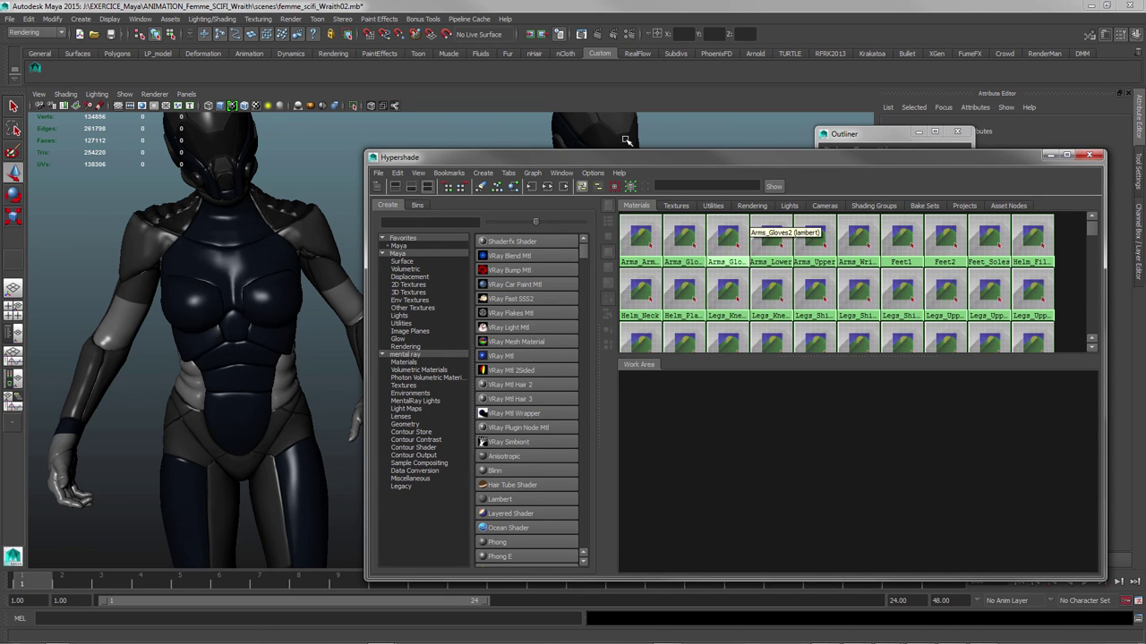
left_click_drag(619, 160, 1145, 166)
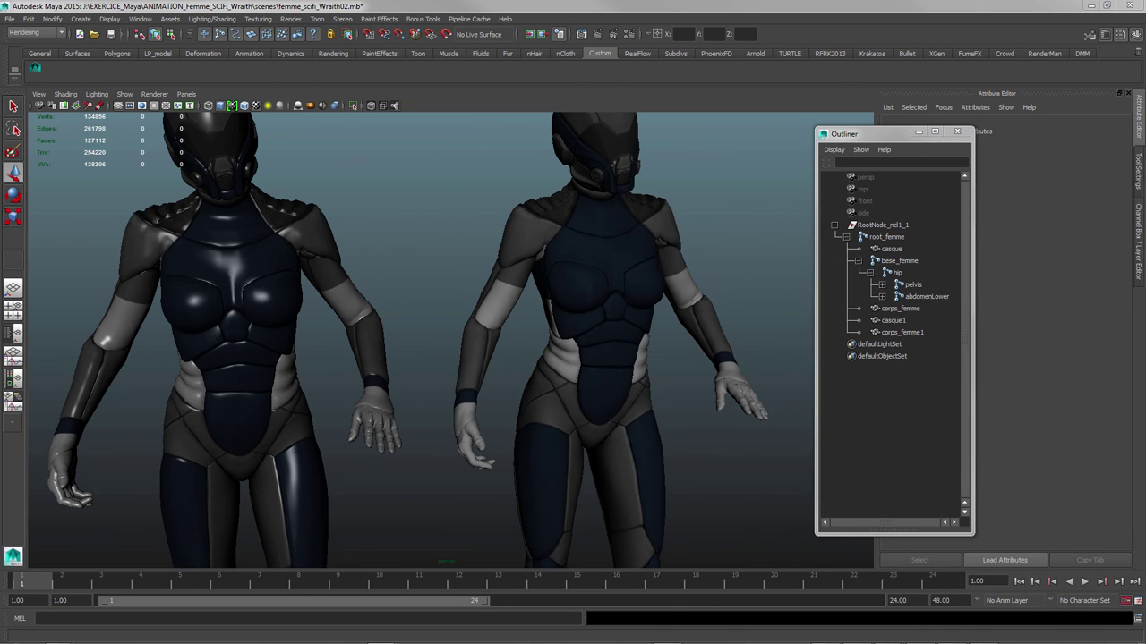
left_click_drag(616, 306, 585, 288, "alt")
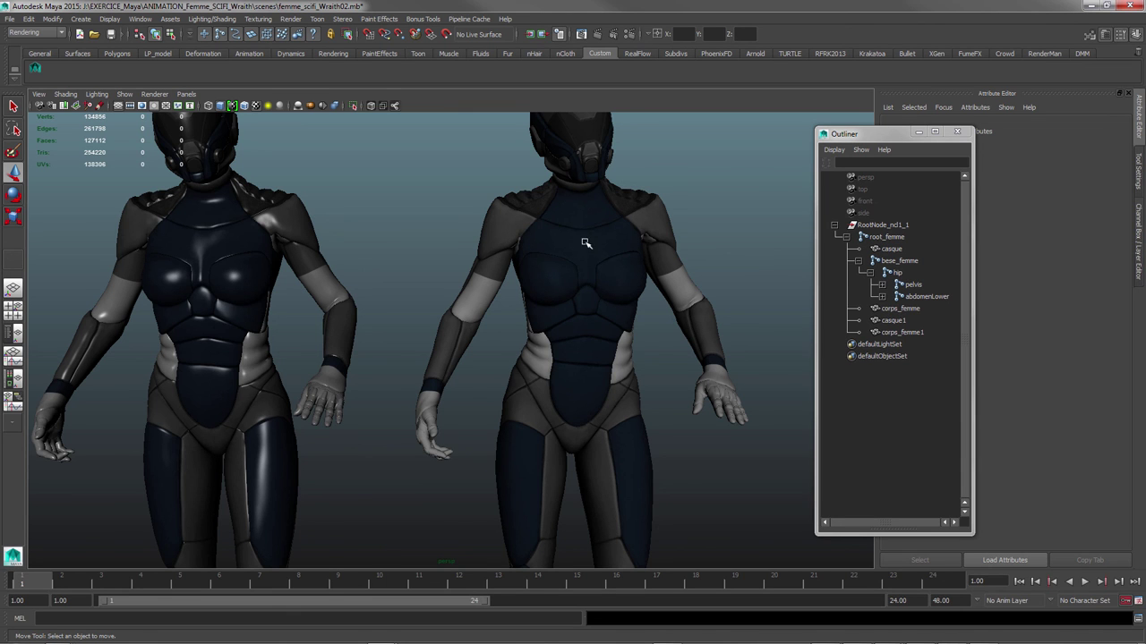
mouse_move(586, 243)
left_mouse_down("alt")
mouse_move(600, 261)
mouse_move(540, 245)
left_mouse_up("alt")
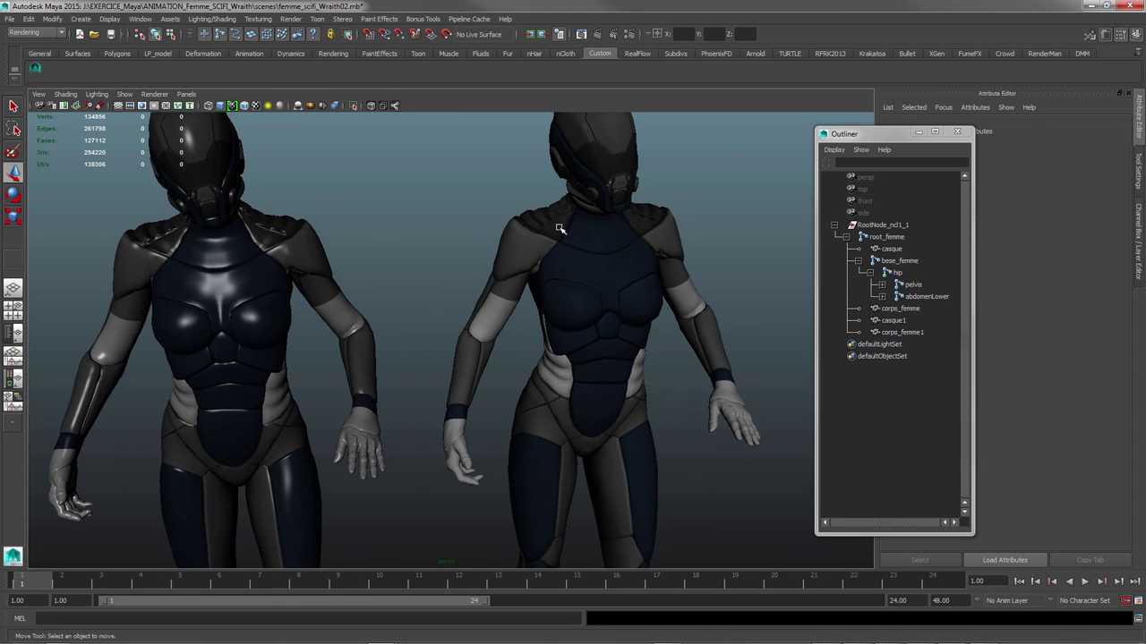
Zoom in and select the right figure's body mesh, corps_femme
scroll(558, 231, "up", 2)
scroll(528, 246, "up", 3)
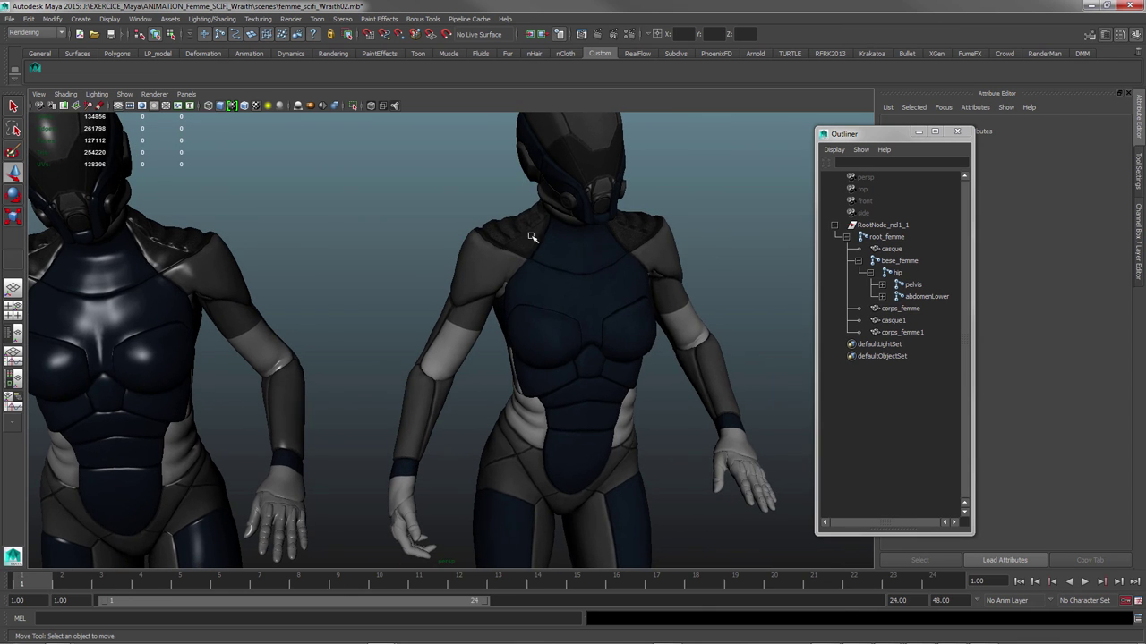
mouse_move(534, 258)
left_mouse_down("alt")
mouse_move(576, 248)
mouse_move(553, 259)
mouse_move(525, 251)
left_mouse_up("alt")
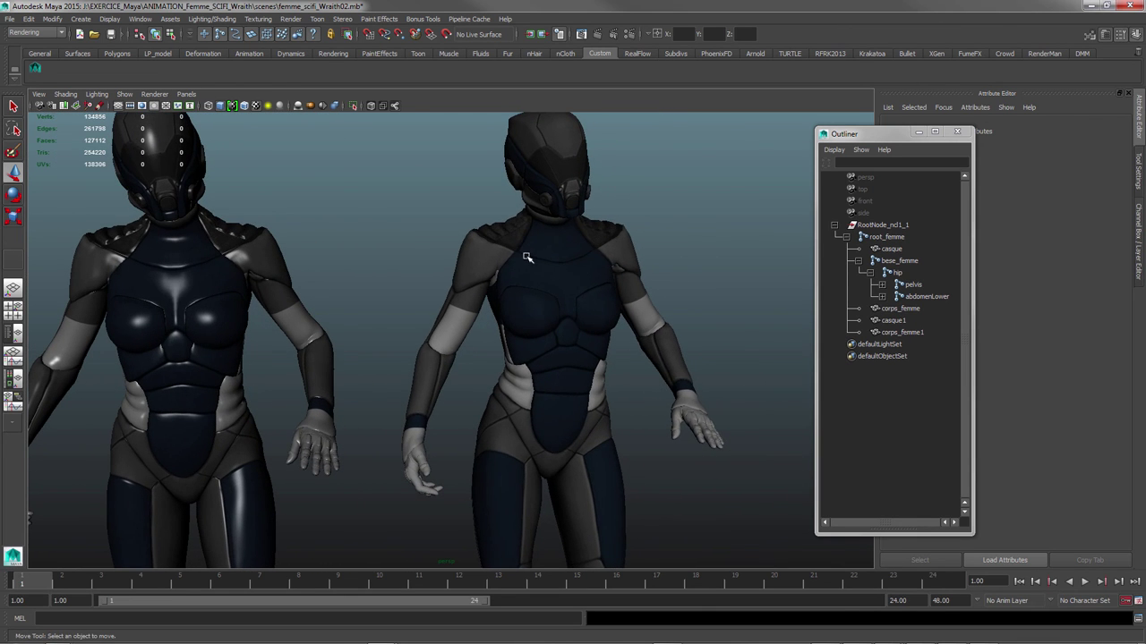
left_click(543, 300)
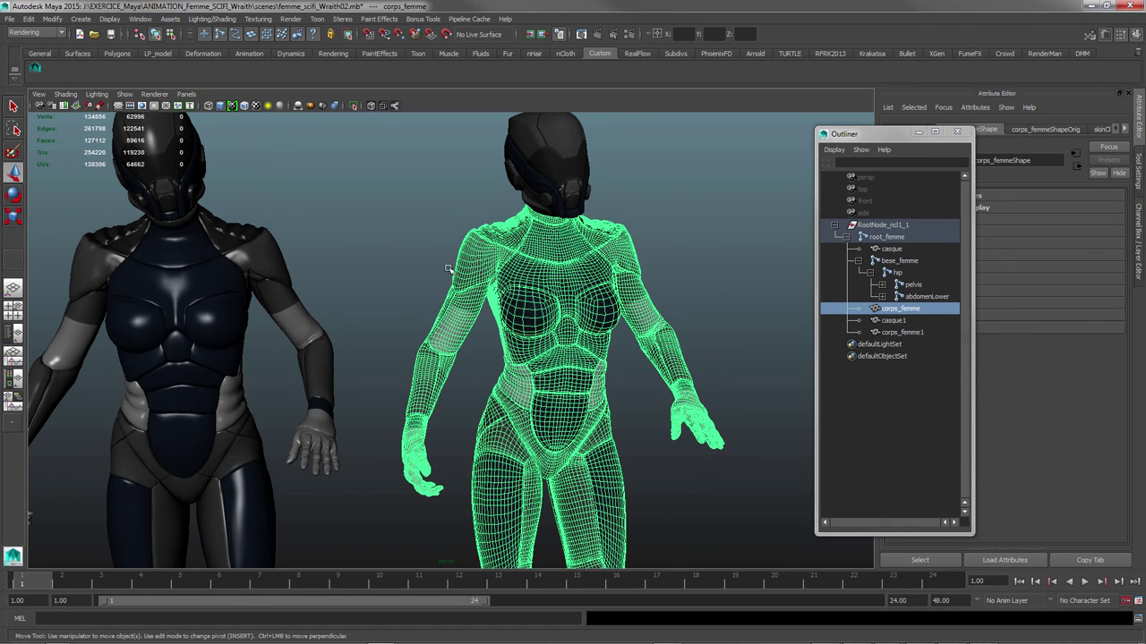
Switch Maya's menu set from Rendering to Polygons and browse the Mesh menu
left_click(36, 33)
left_click(23, 50)
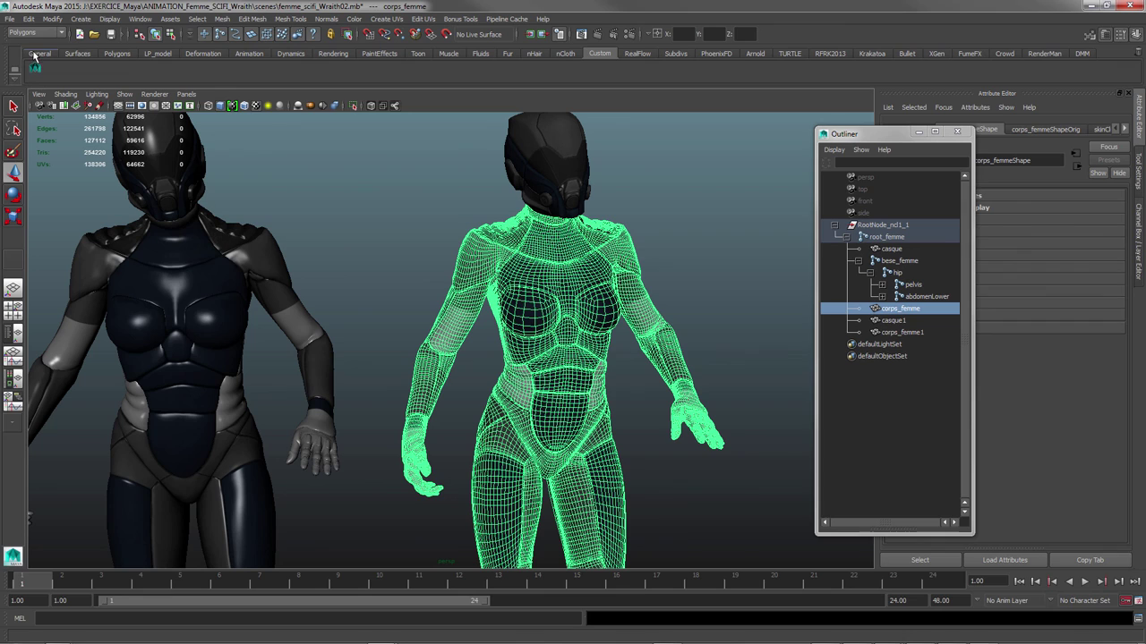
left_click(221, 19)
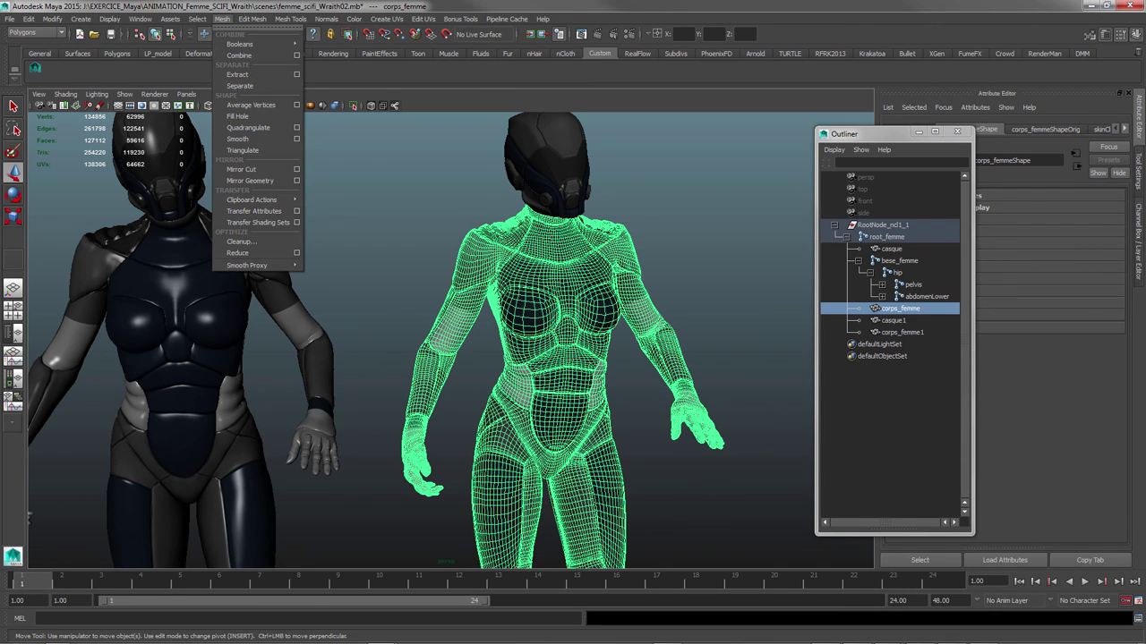
key("Escape")
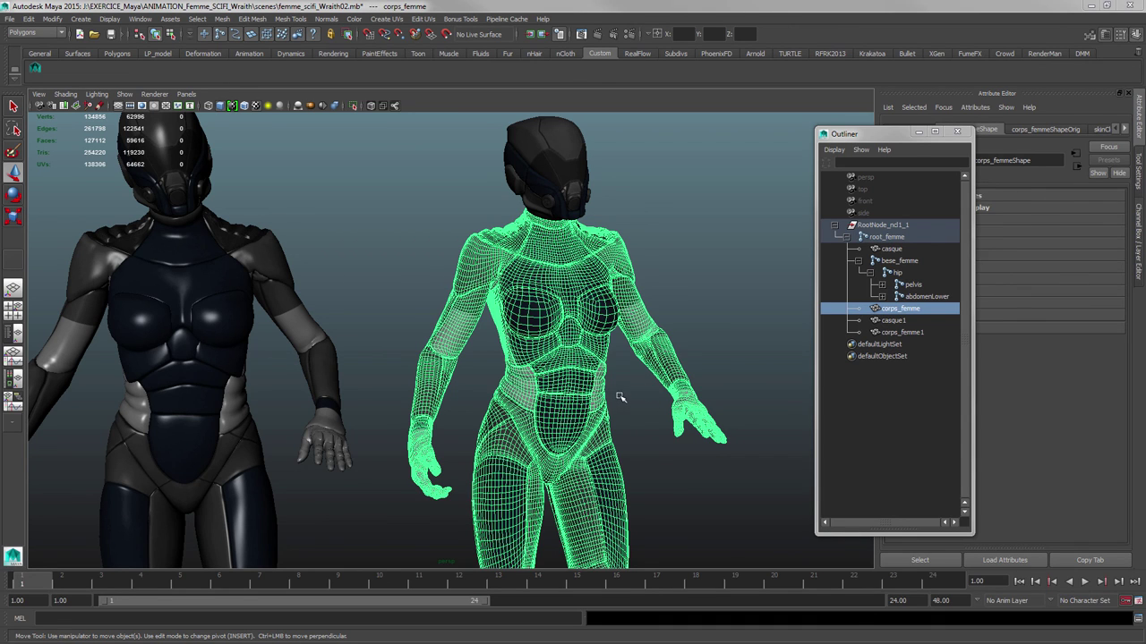
Select the left figure's body mesh corps_femme1, orbiting to a frontal view
left_click(622, 400)
left_click(571, 374)
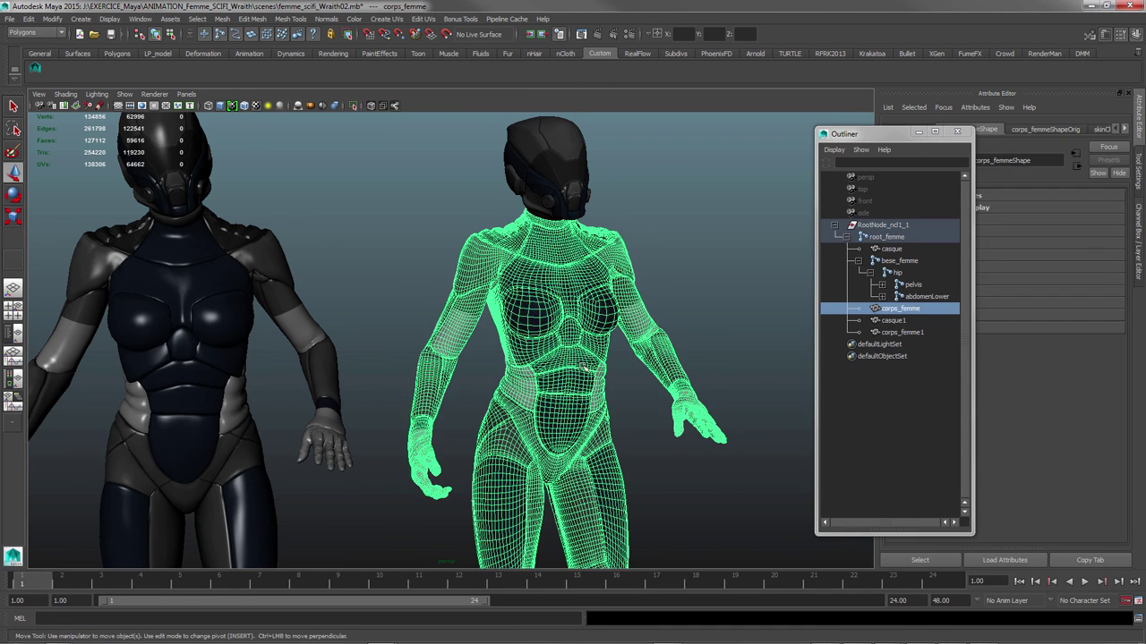
left_click_drag(569, 354, 343, 337, "alt")
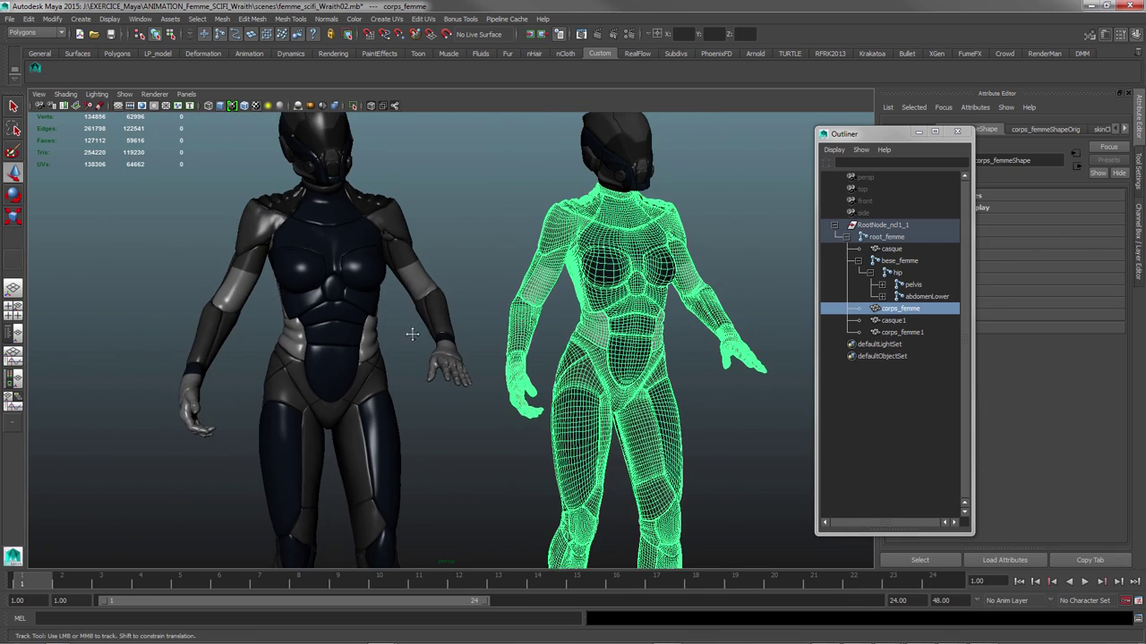
left_click(343, 337)
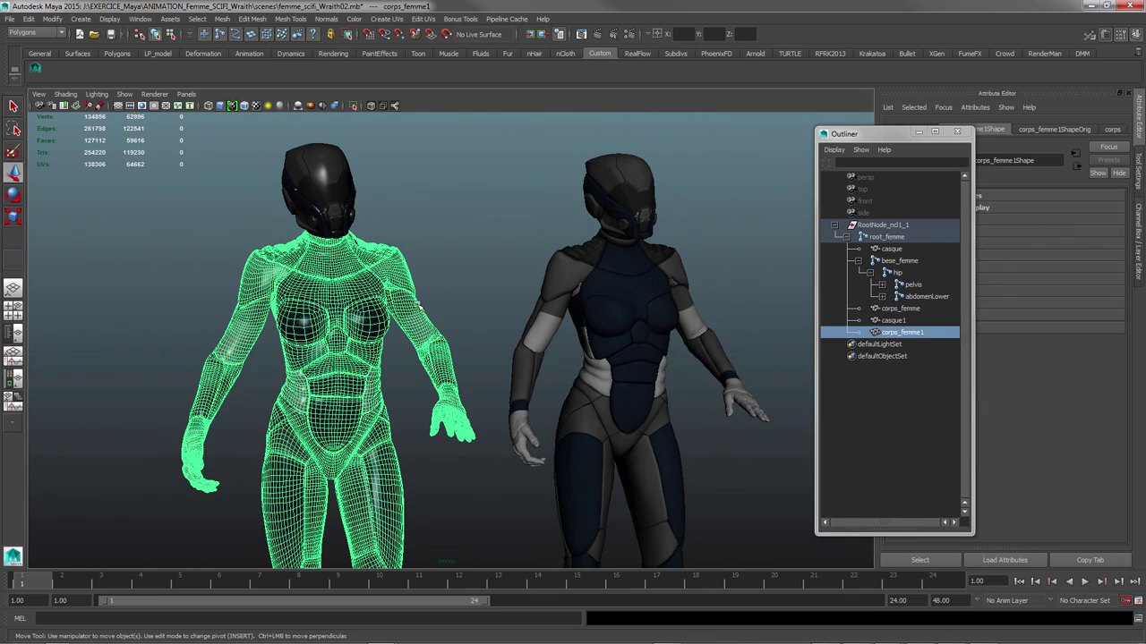
left_click(441, 284)
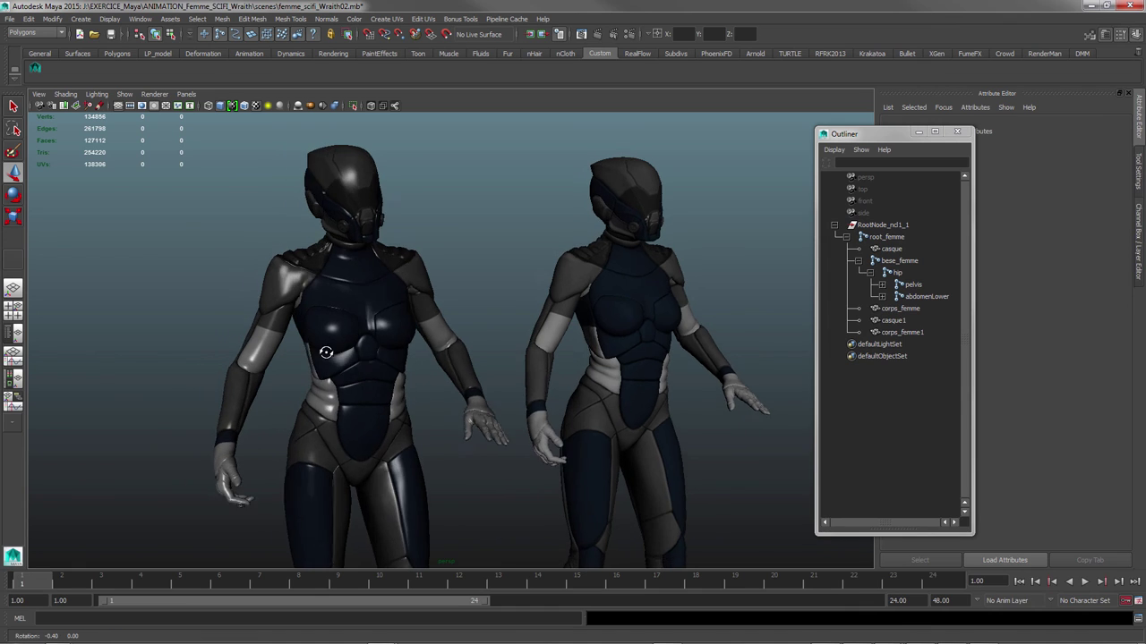
left_click_drag(304, 352, 326, 344, "alt")
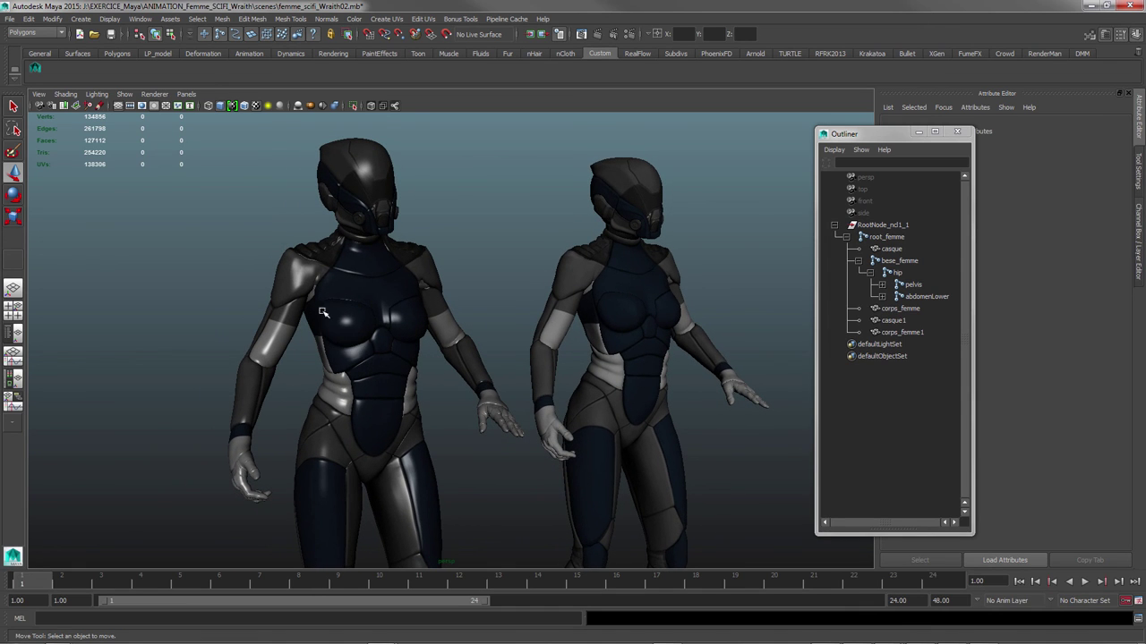
Select corps_femme1 and inspect its corps Phong material's file1 colour texture
left_click(341, 326)
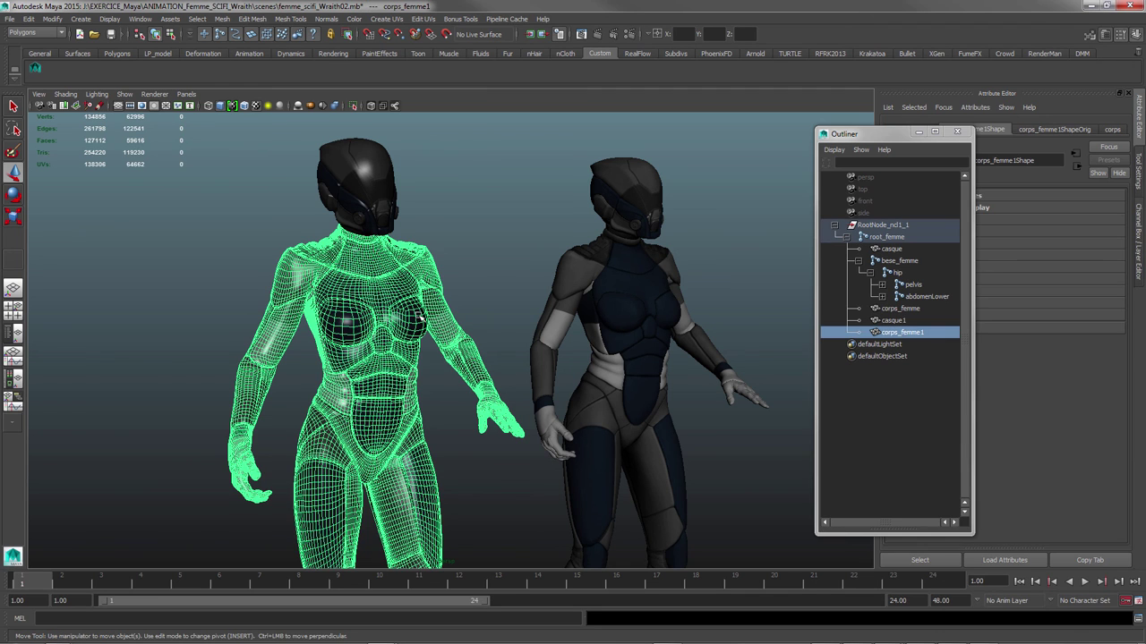
left_click_drag(858, 134, 750, 107)
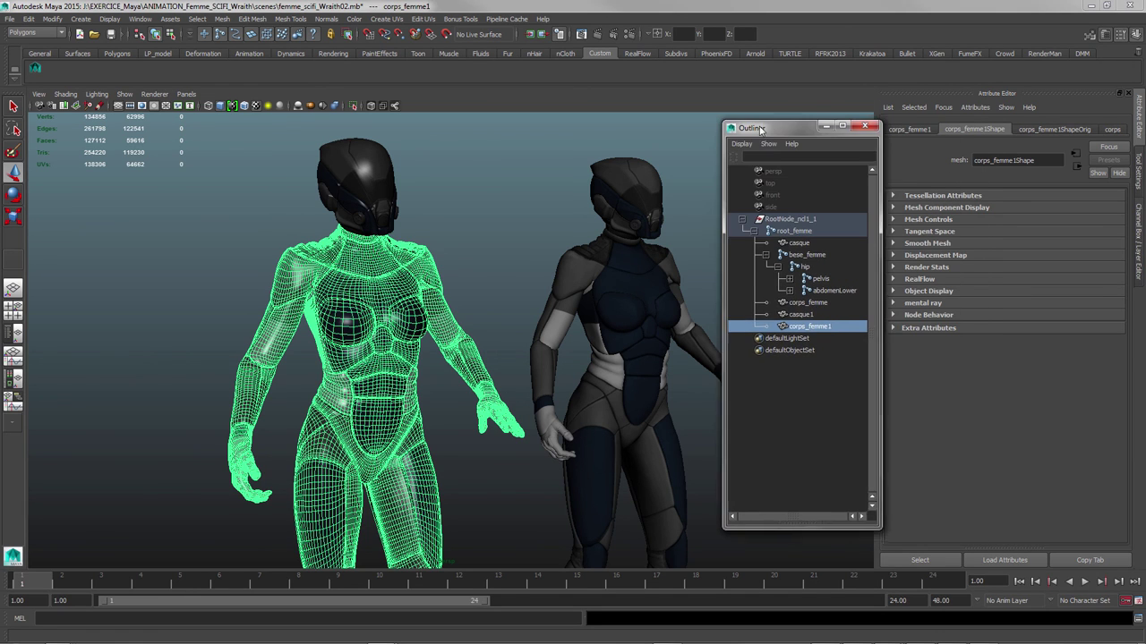
left_click(1117, 130)
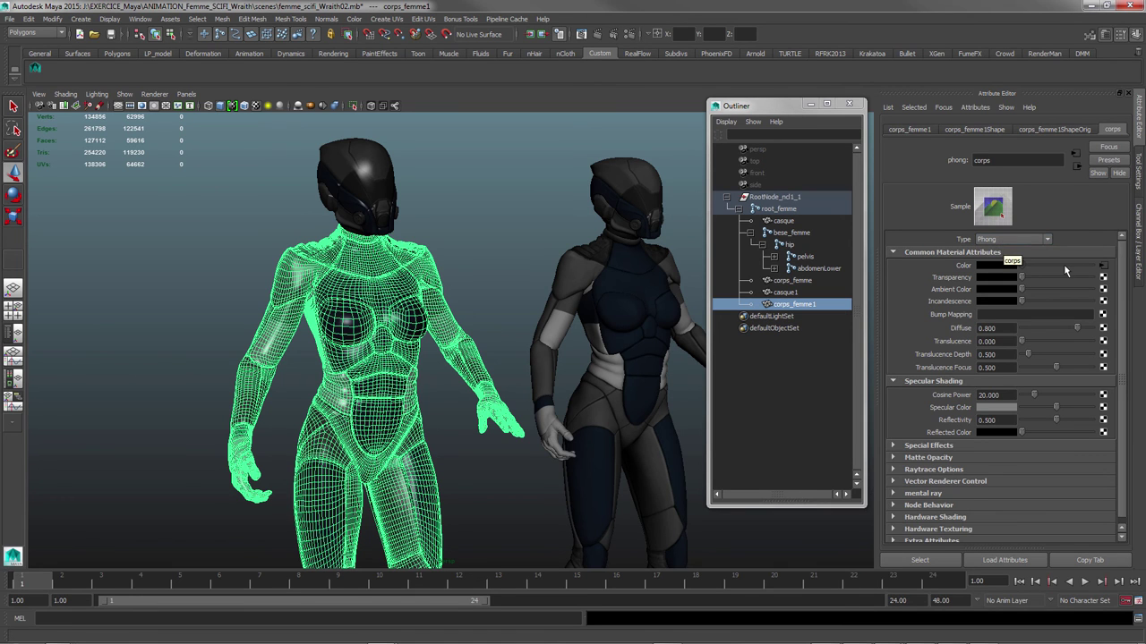
left_click(1103, 266)
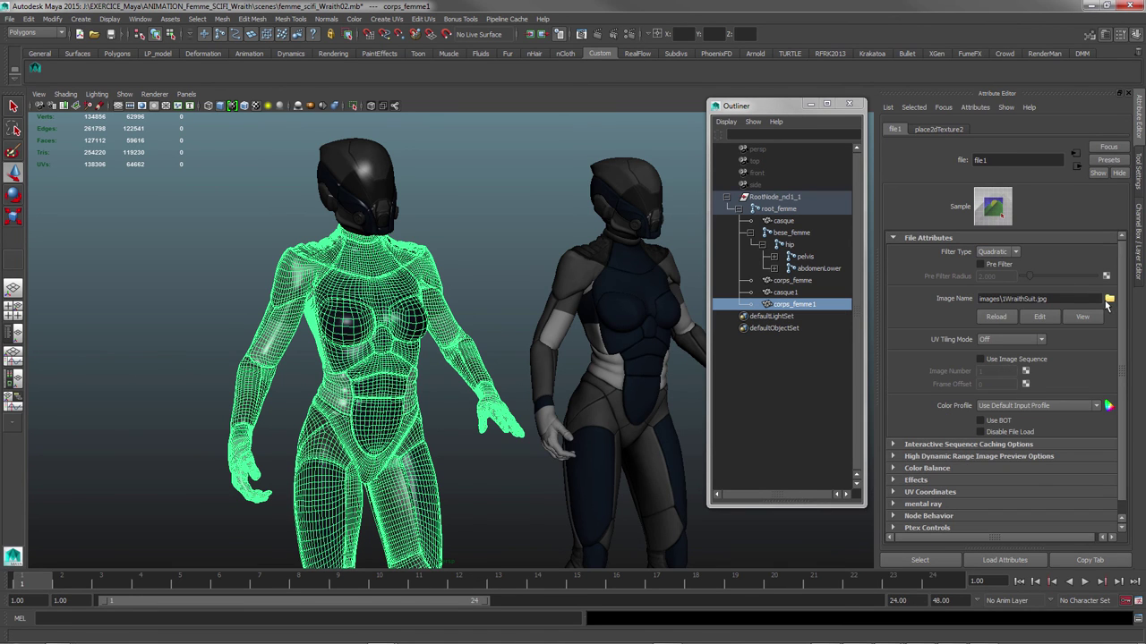
Set the file texture to images/1WraithSuit.jpg, then deselect and orbit to view both figures
left_click(1109, 298)
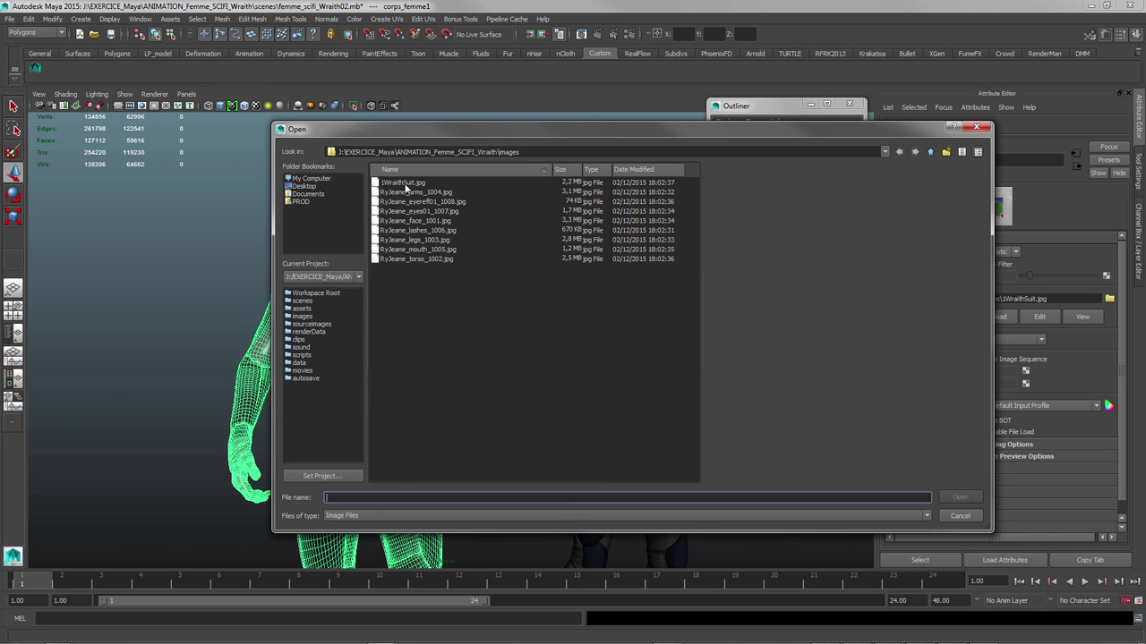
left_click(406, 184)
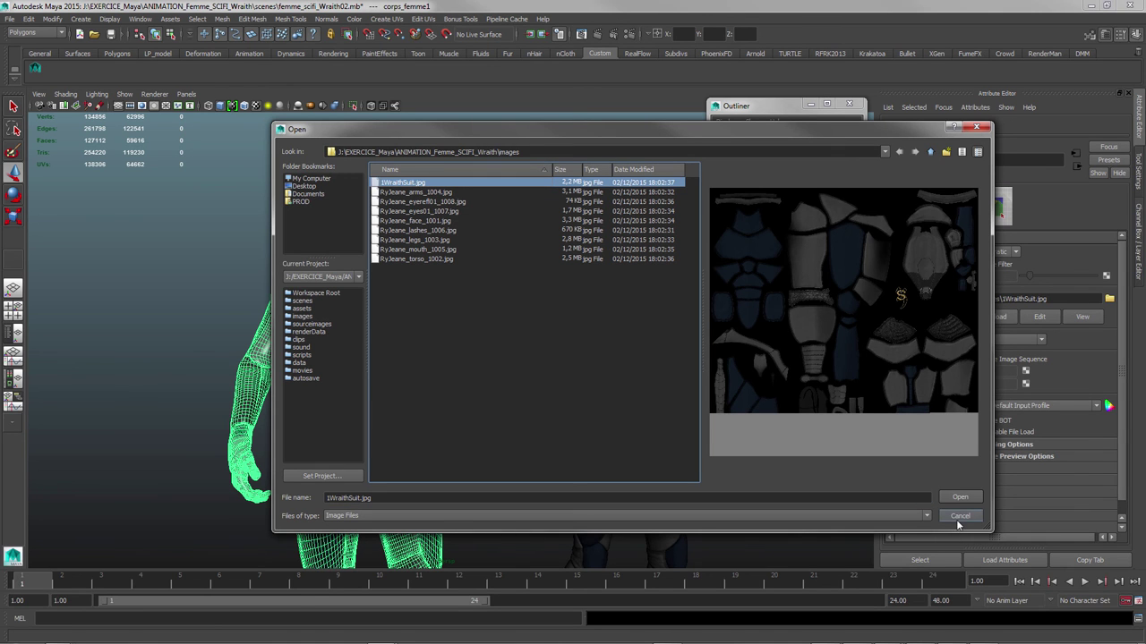
left_click(960, 518)
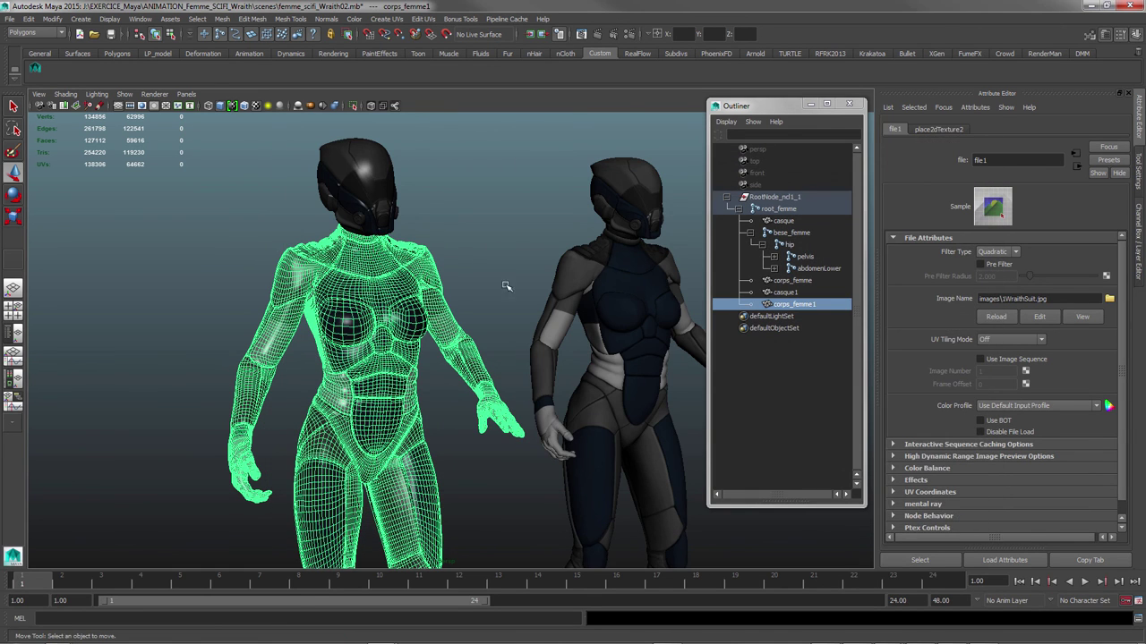
left_click(523, 371)
mouse_move(523, 370)
left_mouse_down("alt")
mouse_move(469, 322)
mouse_move(381, 324)
mouse_move(417, 330)
mouse_move(438, 304)
left_mouse_up("alt")
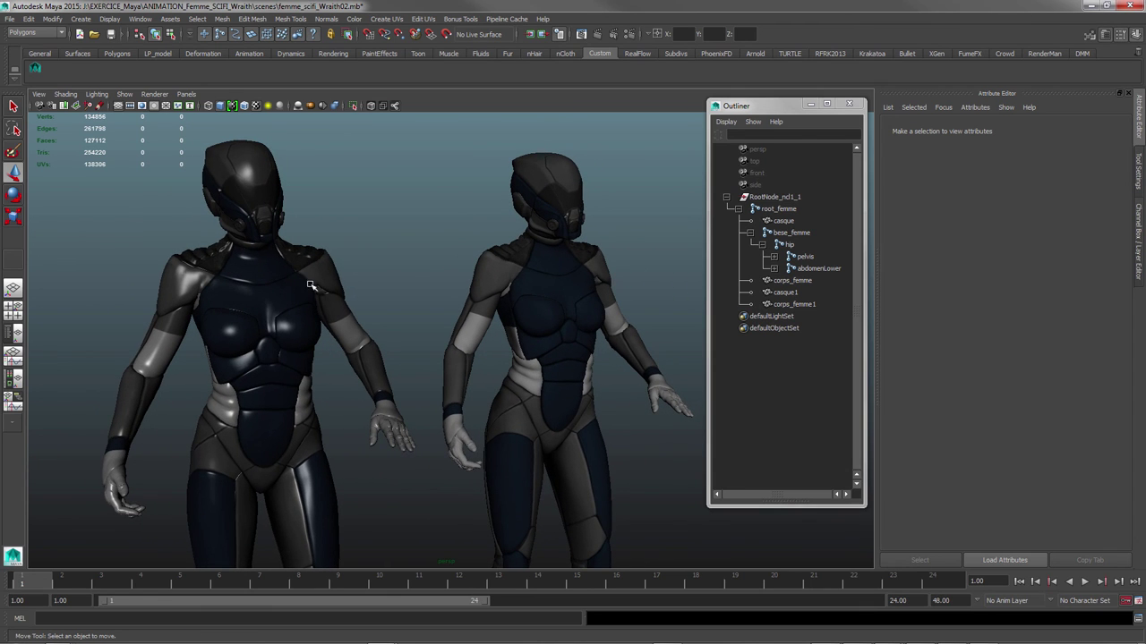
mouse_move(281, 290)
left_mouse_down("alt")
mouse_move(305, 299)
mouse_move(286, 286)
mouse_move(285, 244)
left_mouse_up("alt")
left_click(250, 358)
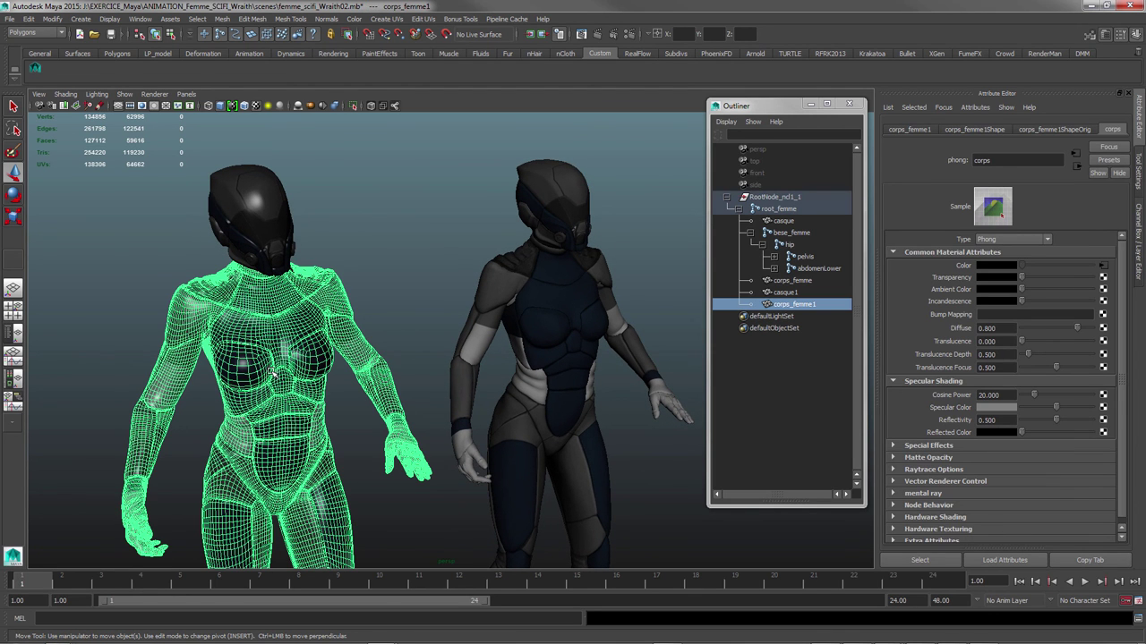
left_click_drag(277, 373, 279, 363, "alt")
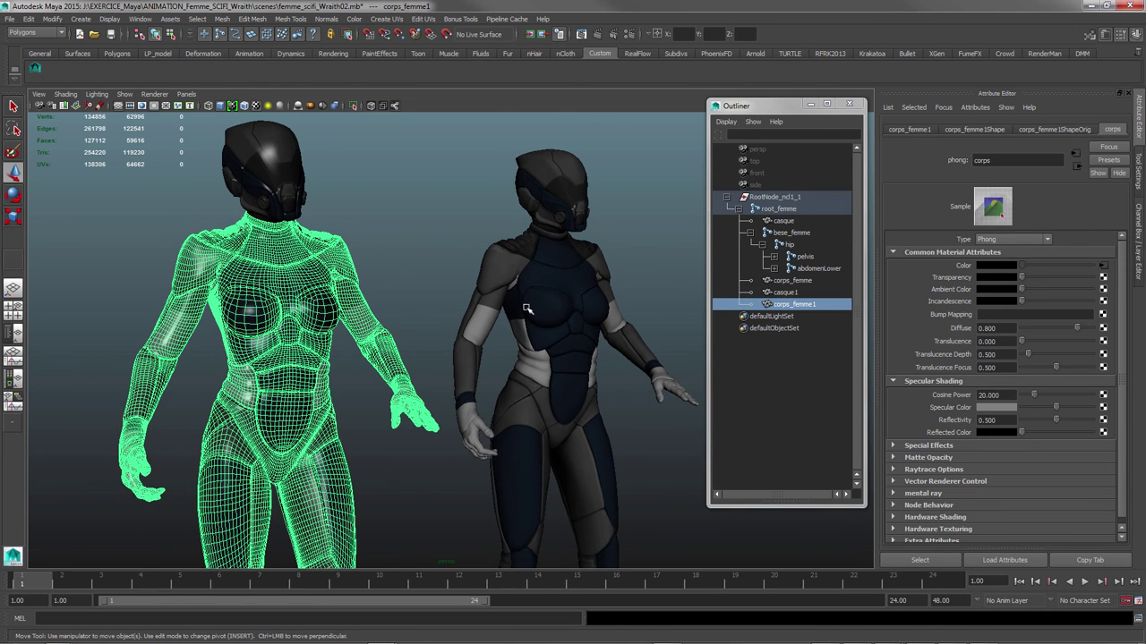
left_click(535, 345)
mouse_move(537, 347)
left_mouse_down("alt")
mouse_move(460, 353)
mouse_move(481, 356)
left_mouse_up("alt")
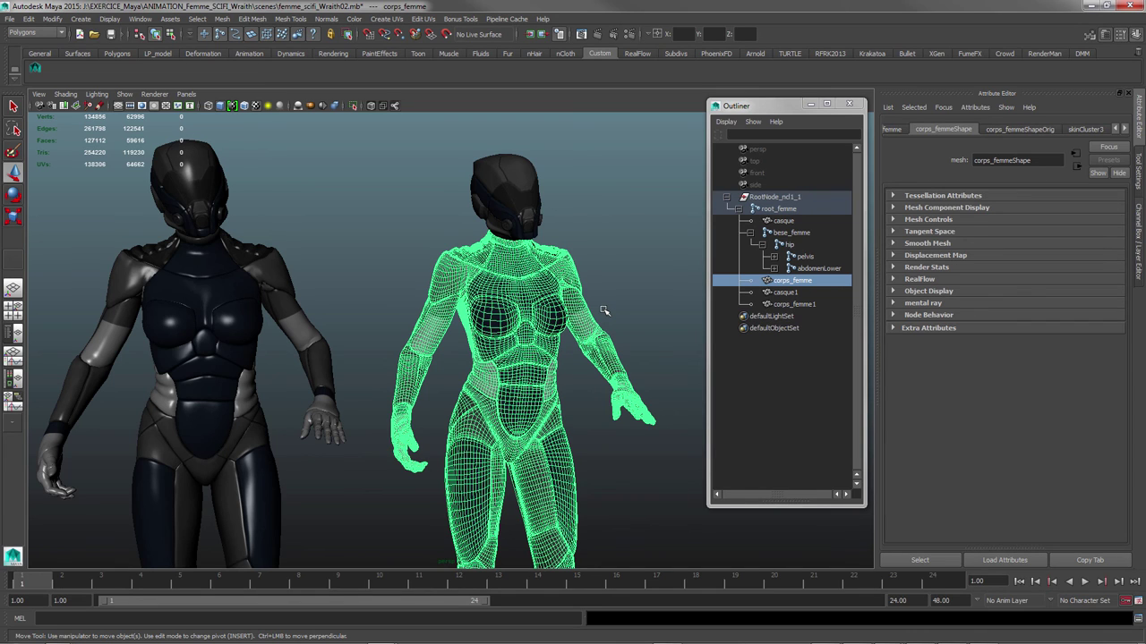
left_click(609, 291)
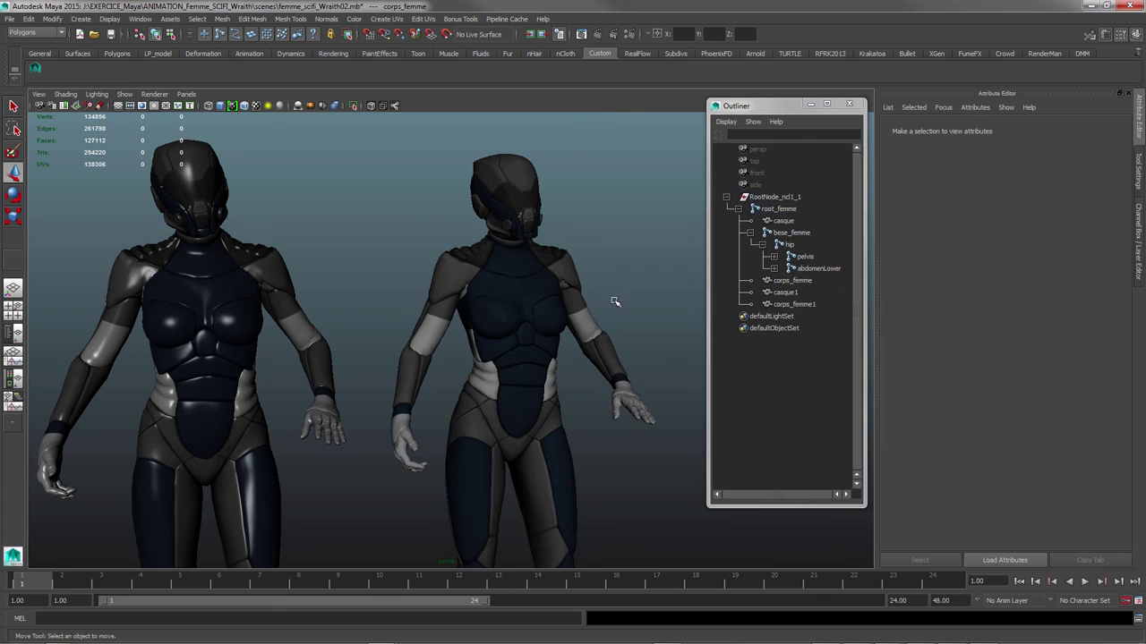
middle_click_drag(418, 368, 509, 341, "alt")
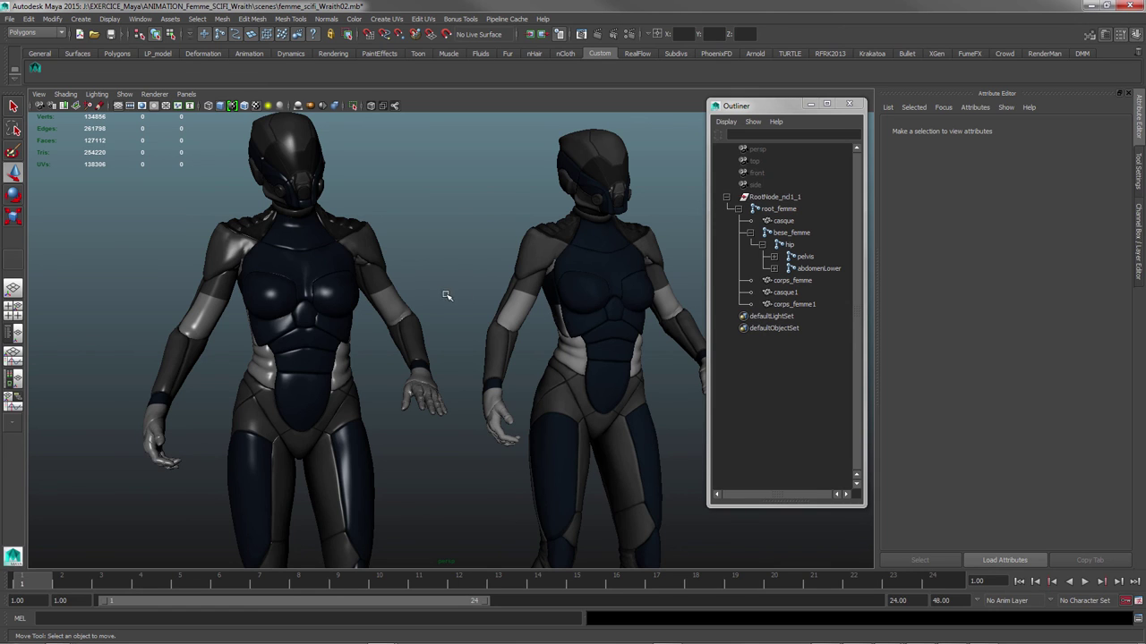
left_click(560, 282)
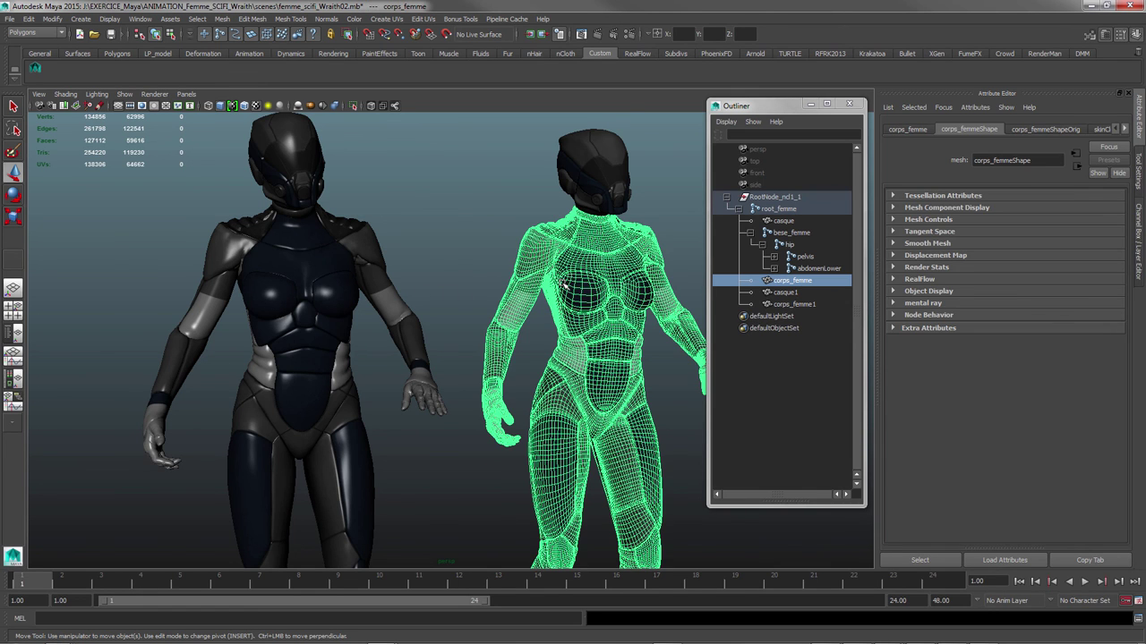
left_click(387, 283)
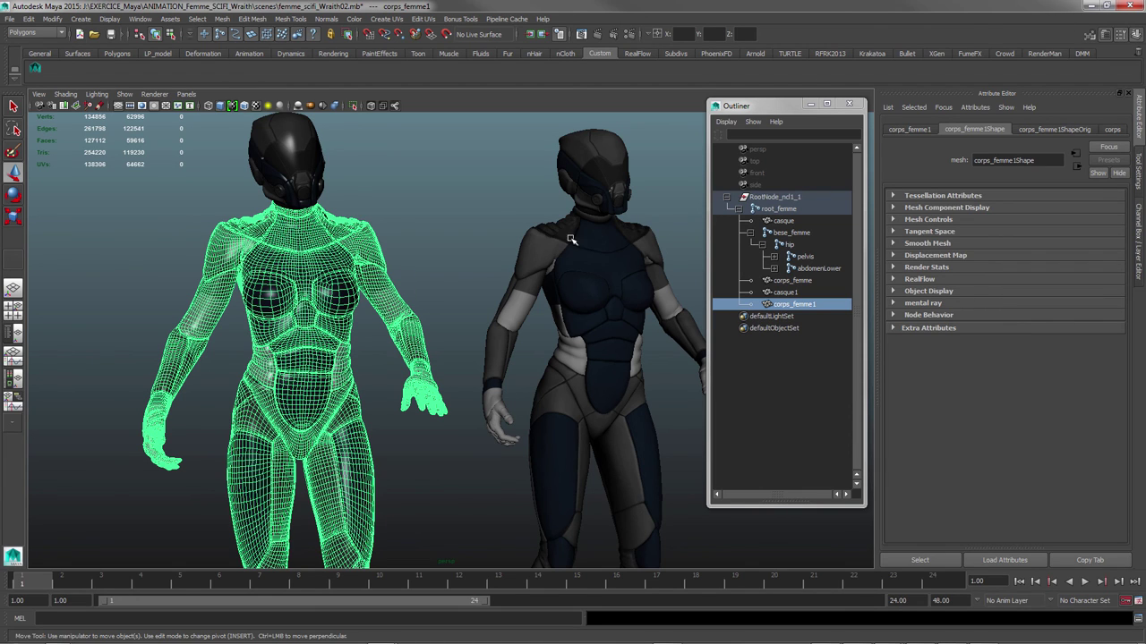
left_click(419, 238)
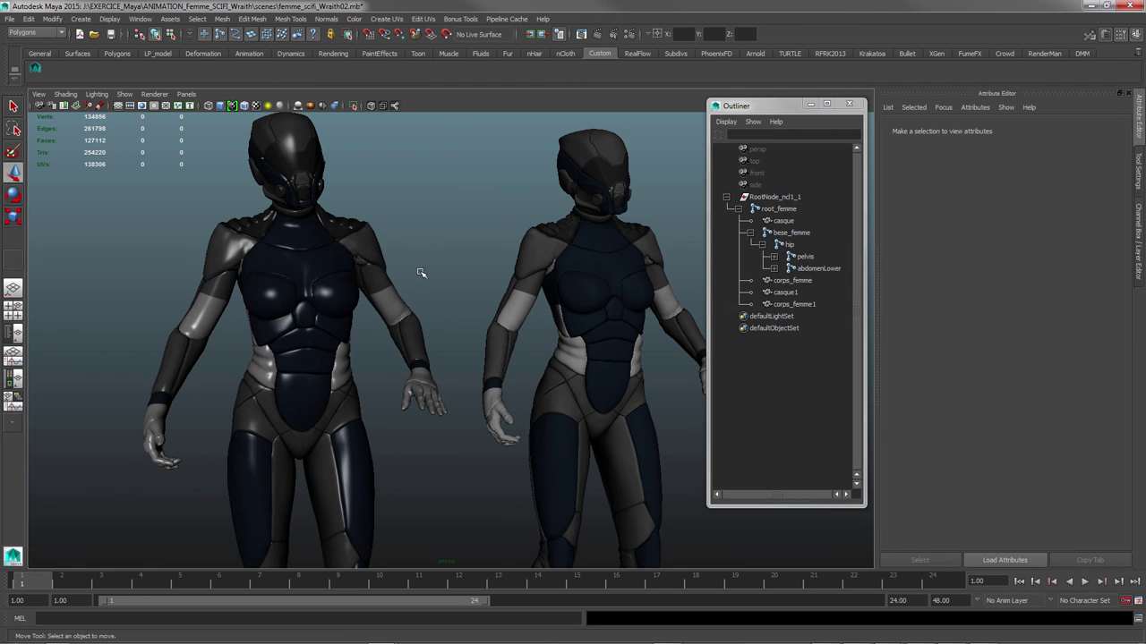
mouse_move(417, 272)
left_mouse_down("alt")
mouse_move(391, 296)
mouse_move(376, 281)
mouse_move(428, 276)
left_mouse_up("alt")
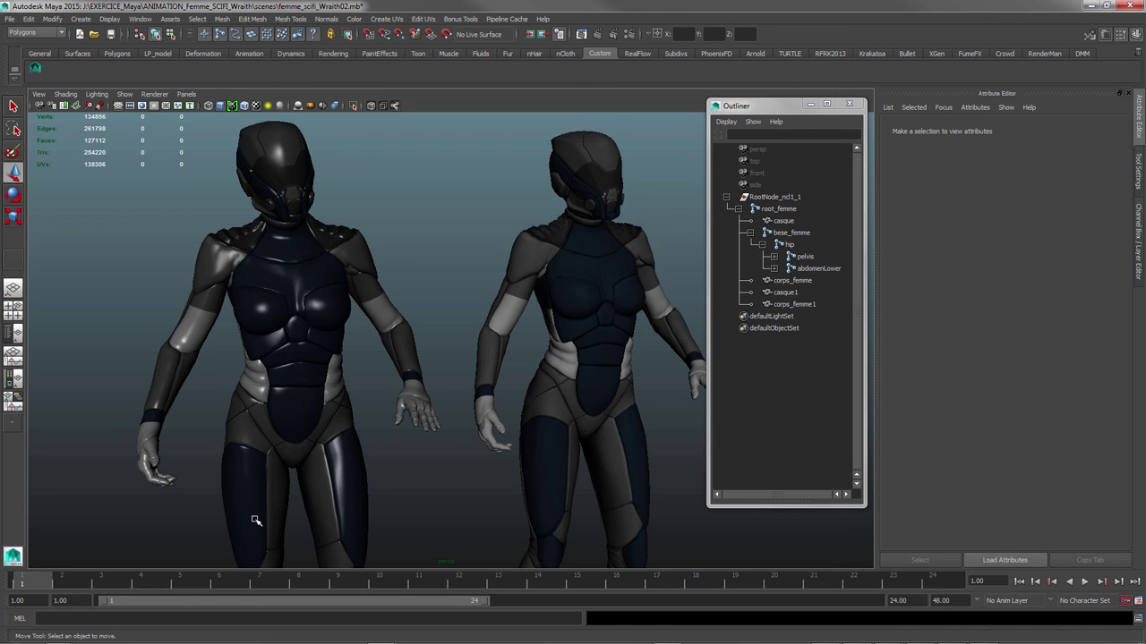
left_click_drag(547, 420, 459, 408, "alt")
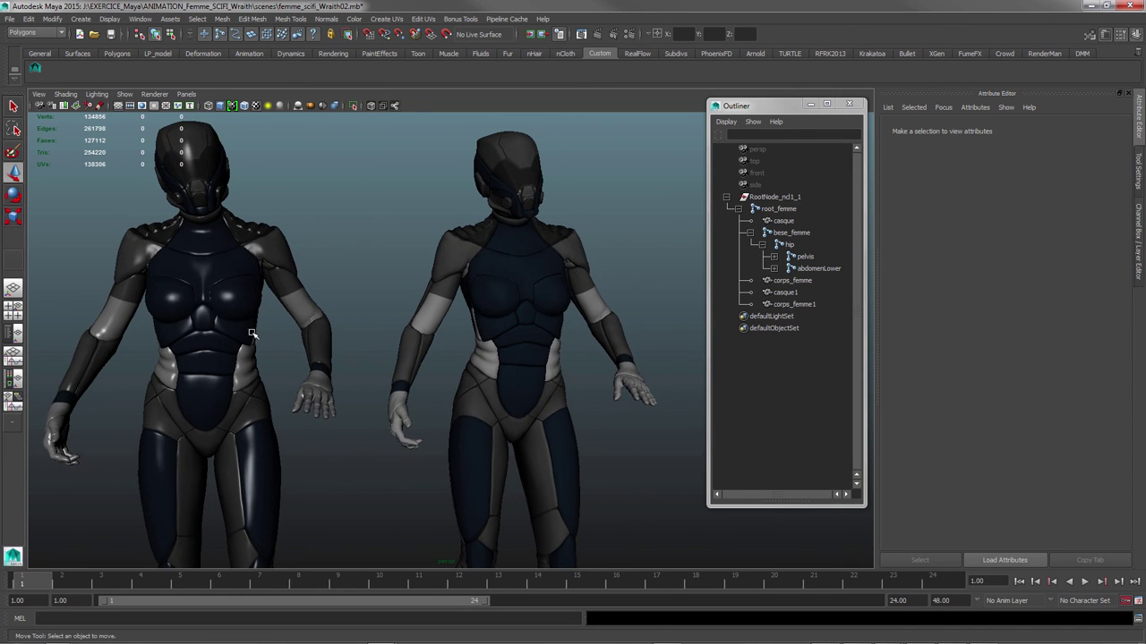
left_click(497, 299)
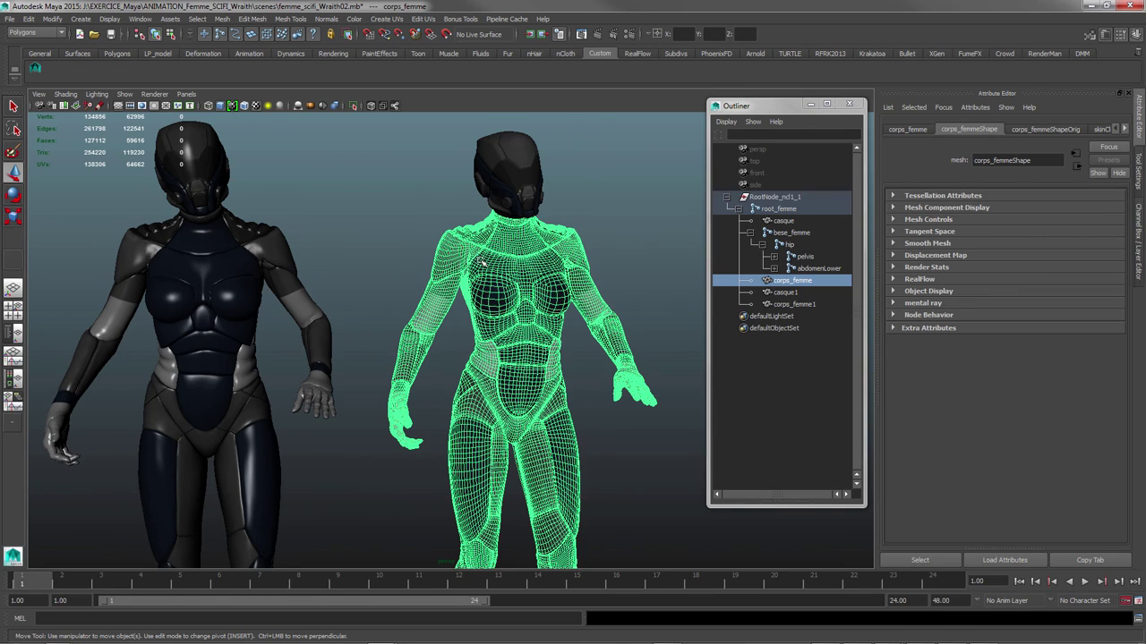
mouse_move(502, 283)
left_mouse_down("alt")
mouse_move(537, 292)
mouse_move(523, 298)
left_mouse_up("alt")
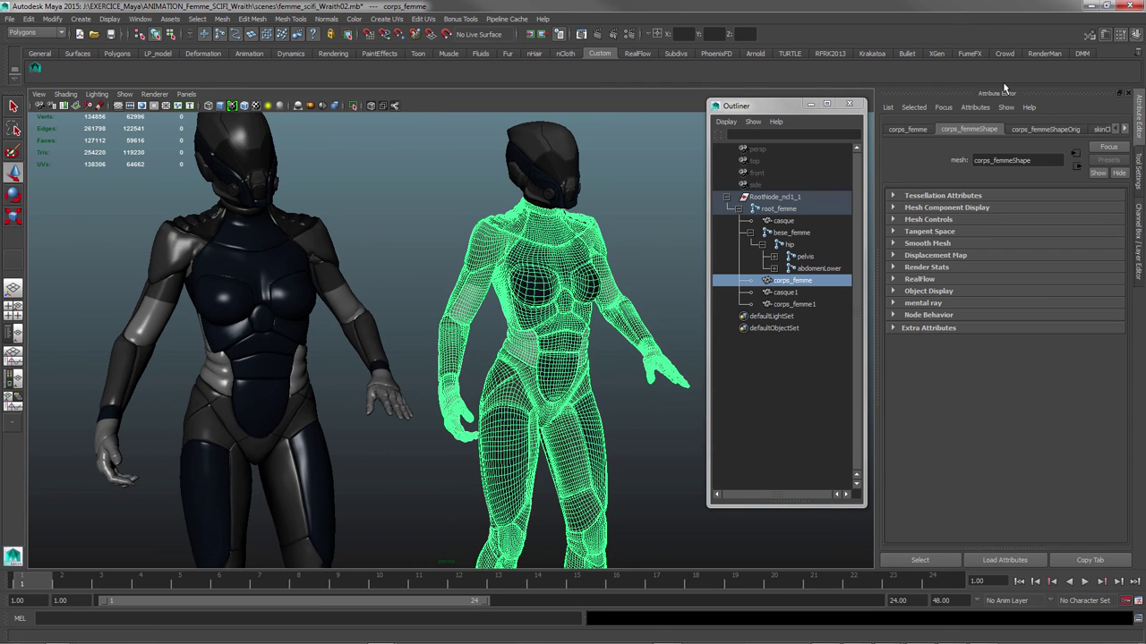
Back in Substance Painter, preview barres_cou_gr, barre_plaque_gr, barre_filtre_gr, avant_bras_gr and abdomen01_gr texture sets
left_click(1090, 9)
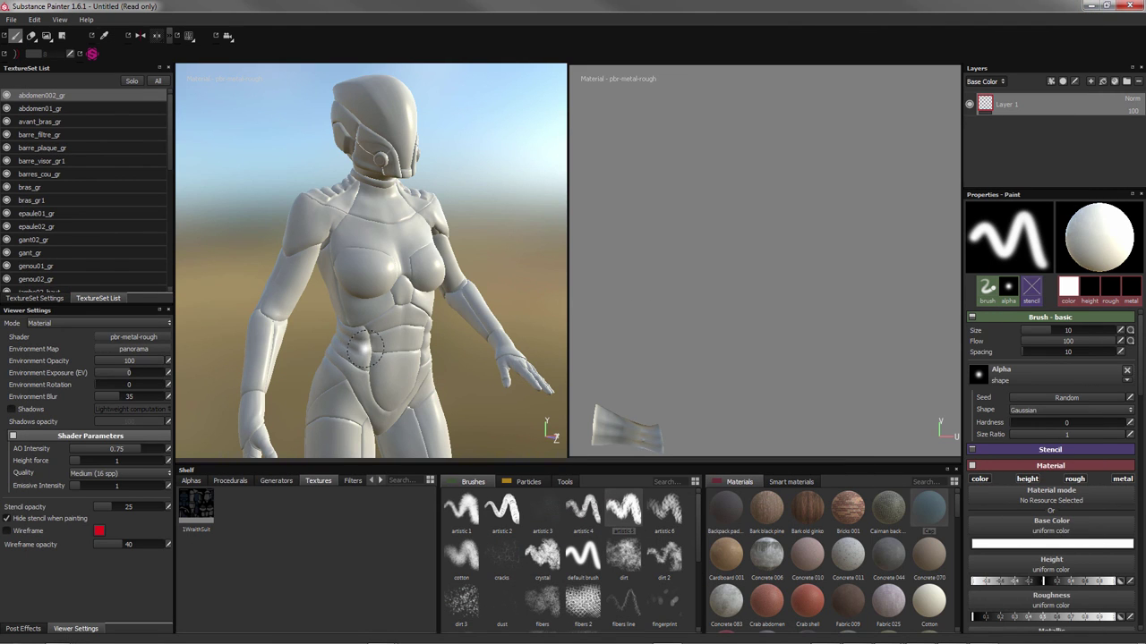
left_click_drag(342, 351, 365, 335, "alt")
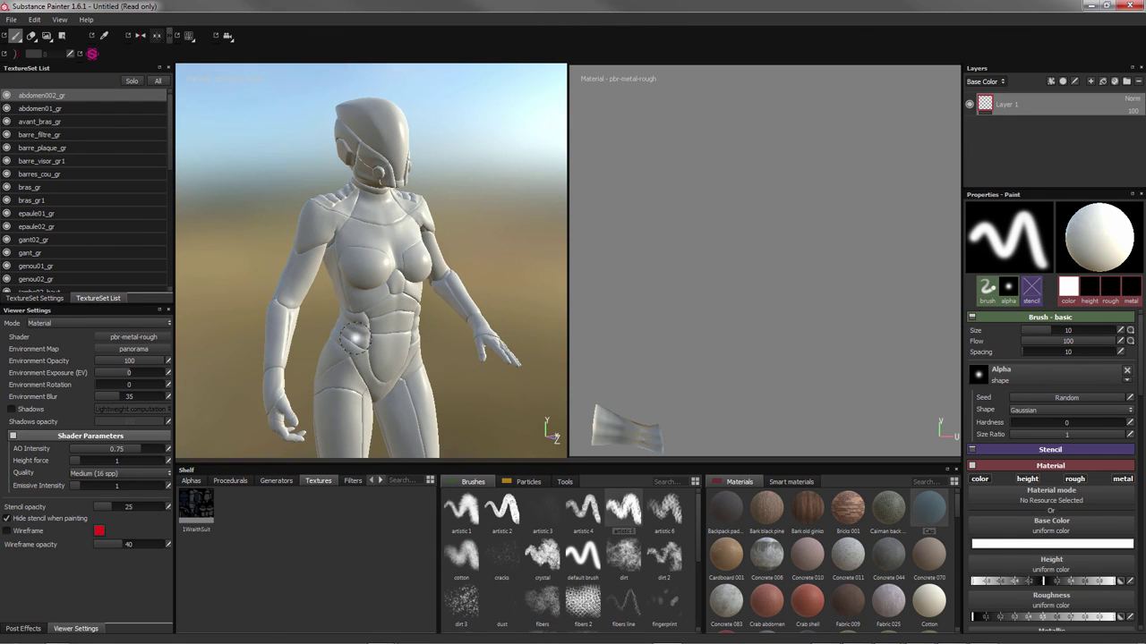
left_click(55, 176)
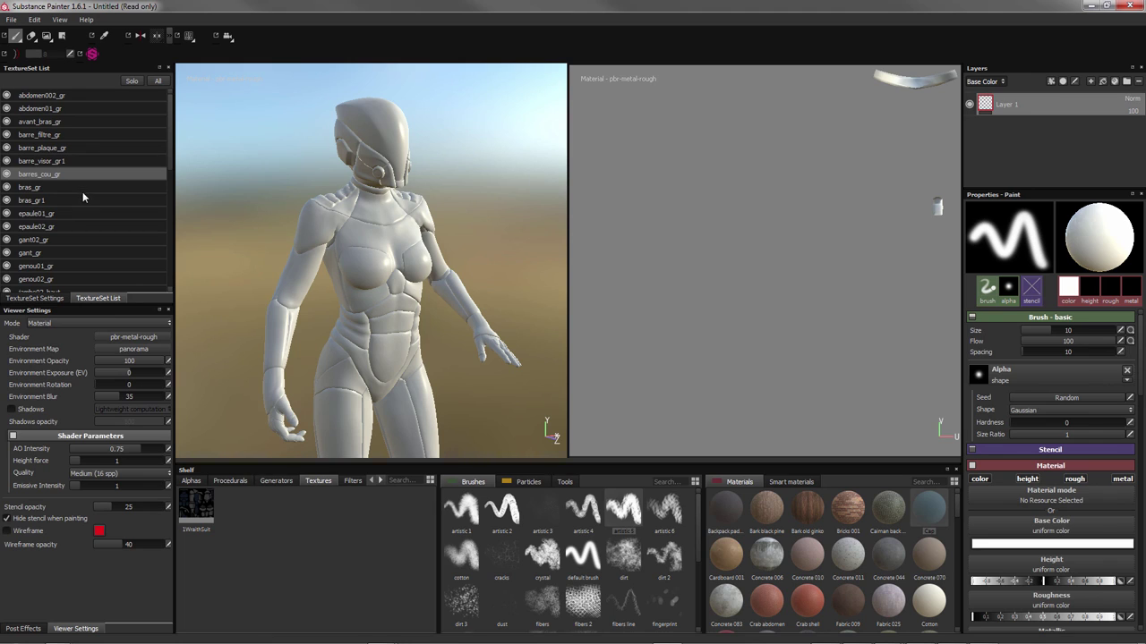
left_click(18, 150)
left_click(40, 135)
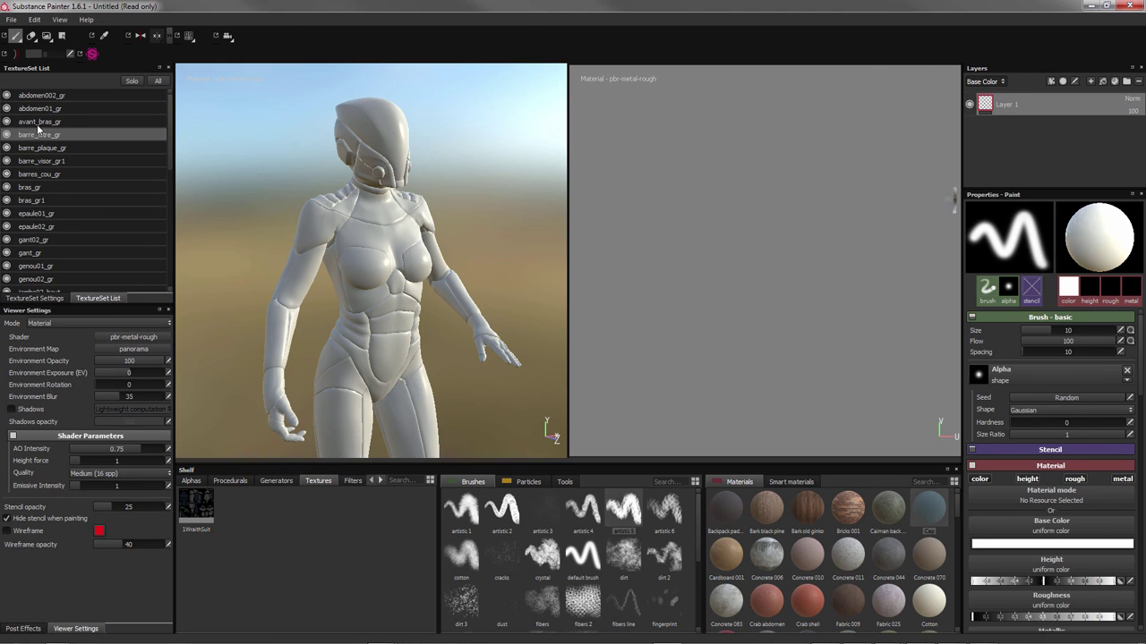
left_click(41, 120)
left_click(43, 108)
Preview the bras_gr, bras_gr1, barres_cou_gr and barre_visor_gr1 sets, ending on genou01_gr
left_click(42, 187)
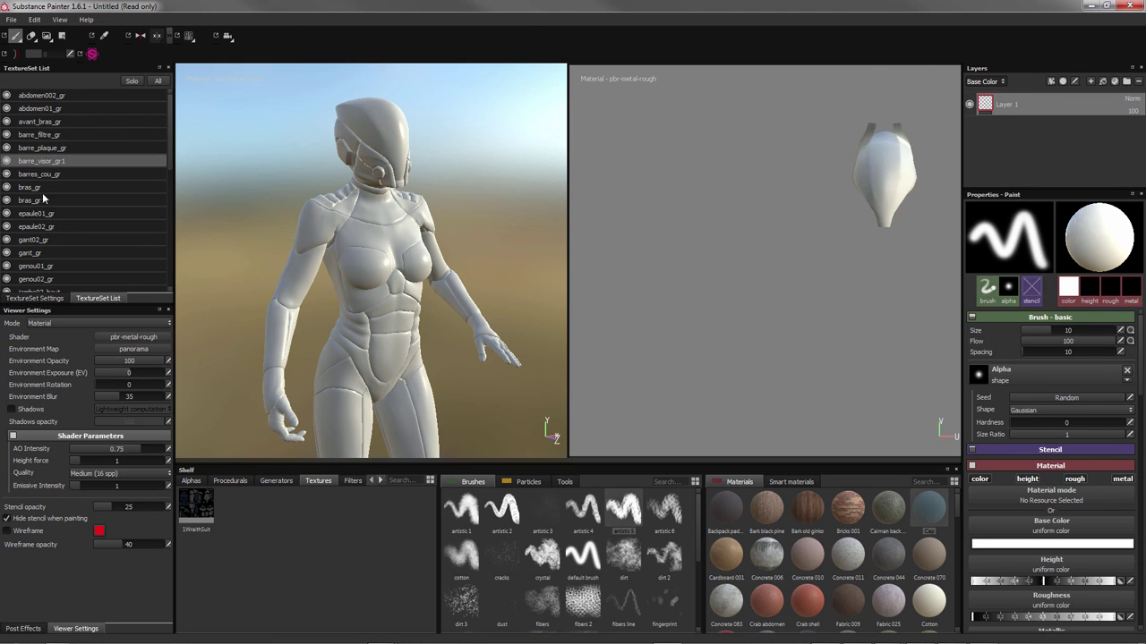
left_click(44, 200)
left_click(68, 190)
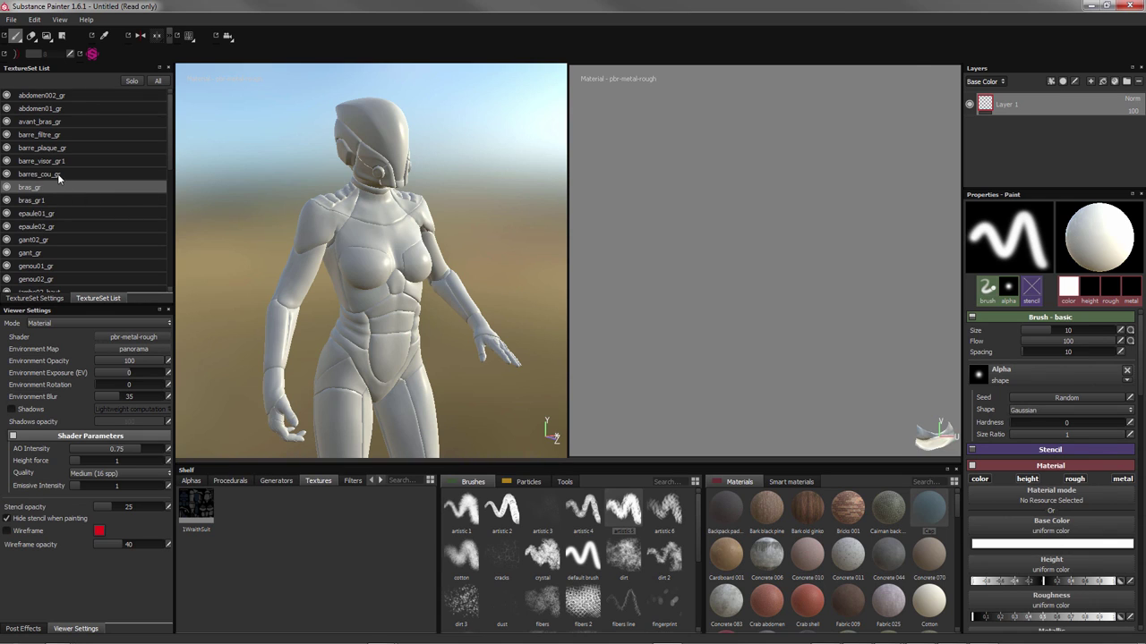
left_click(58, 175)
left_click(54, 163)
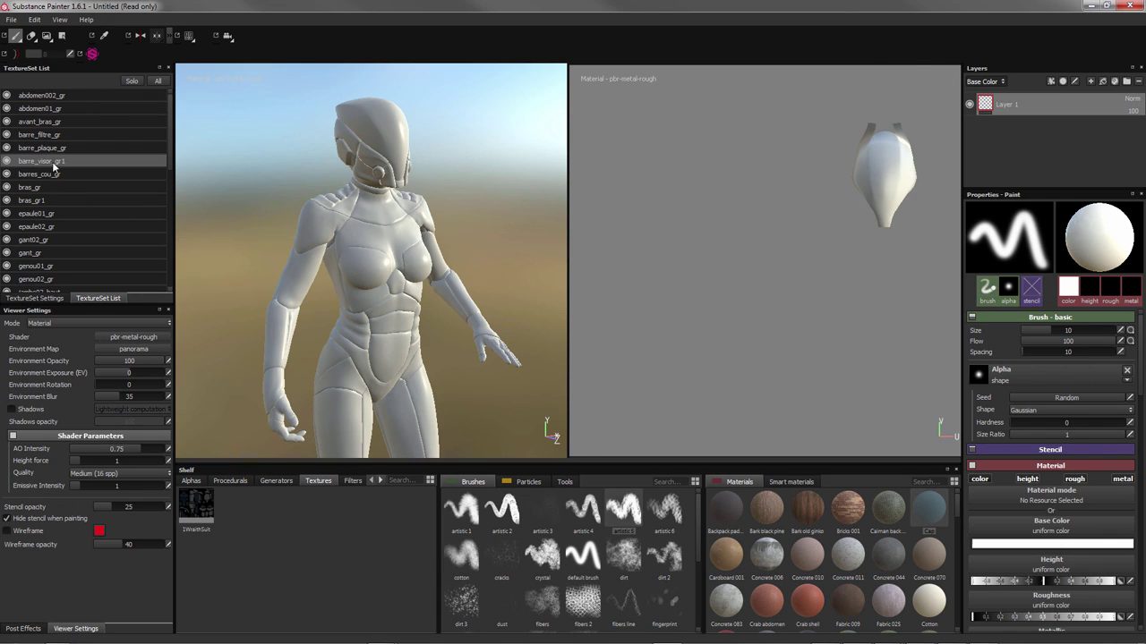
left_click(39, 265)
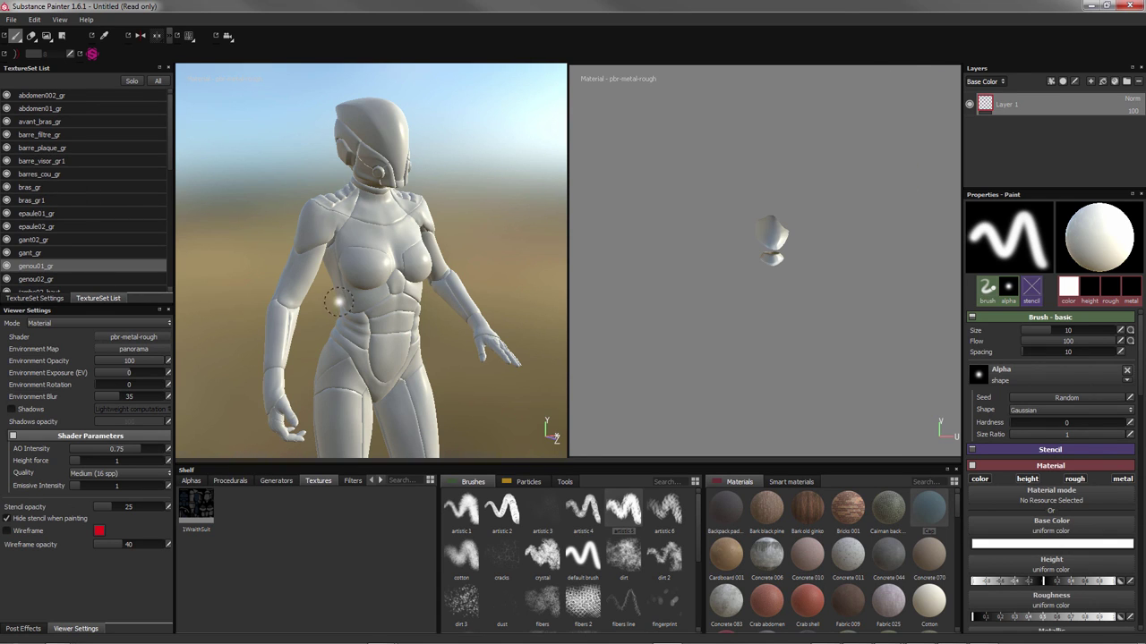
Isolate the genou01_gr and then genou02_gr knee texture sets in the viewport
middle_click_drag(338, 305, 368, 299)
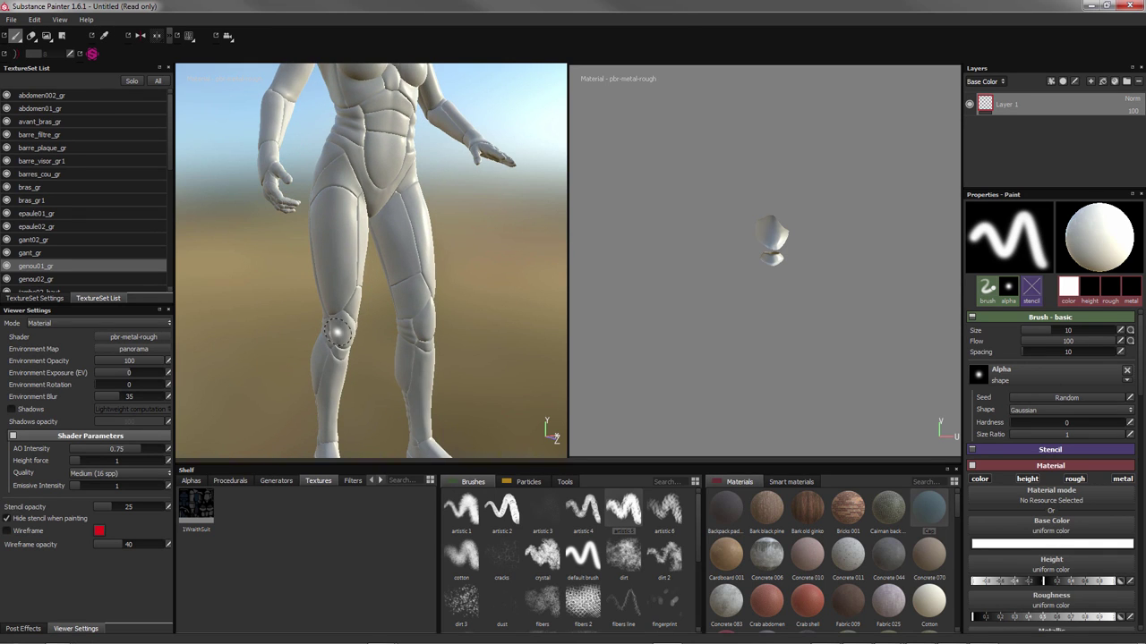
key("alt+q")
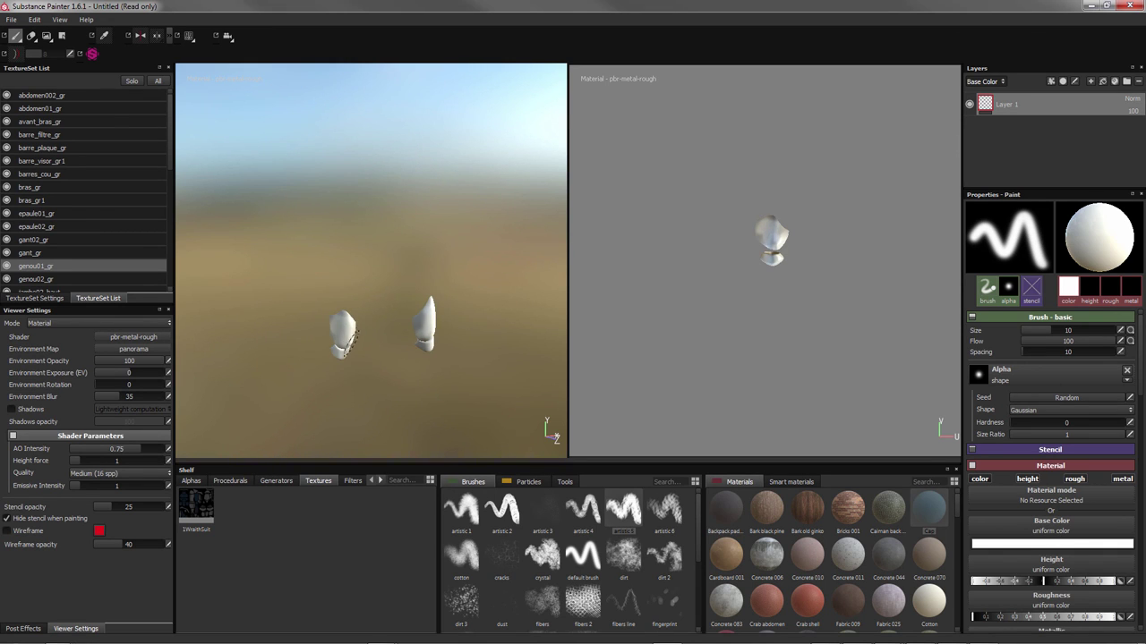
key("alt+q")
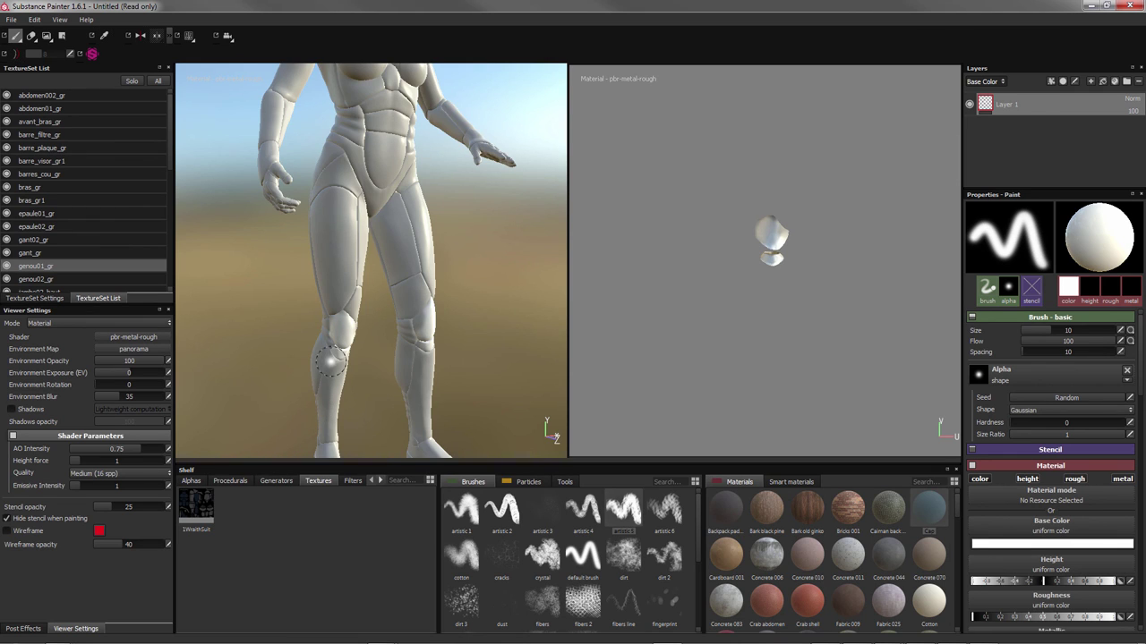
left_click(51, 280)
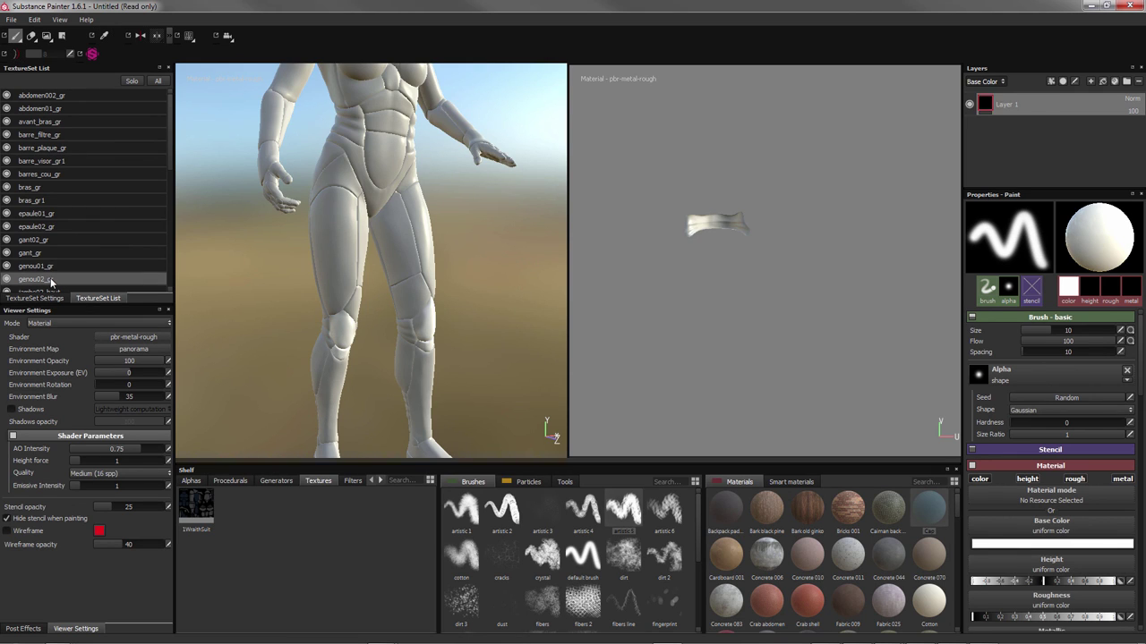
key("alt+q")
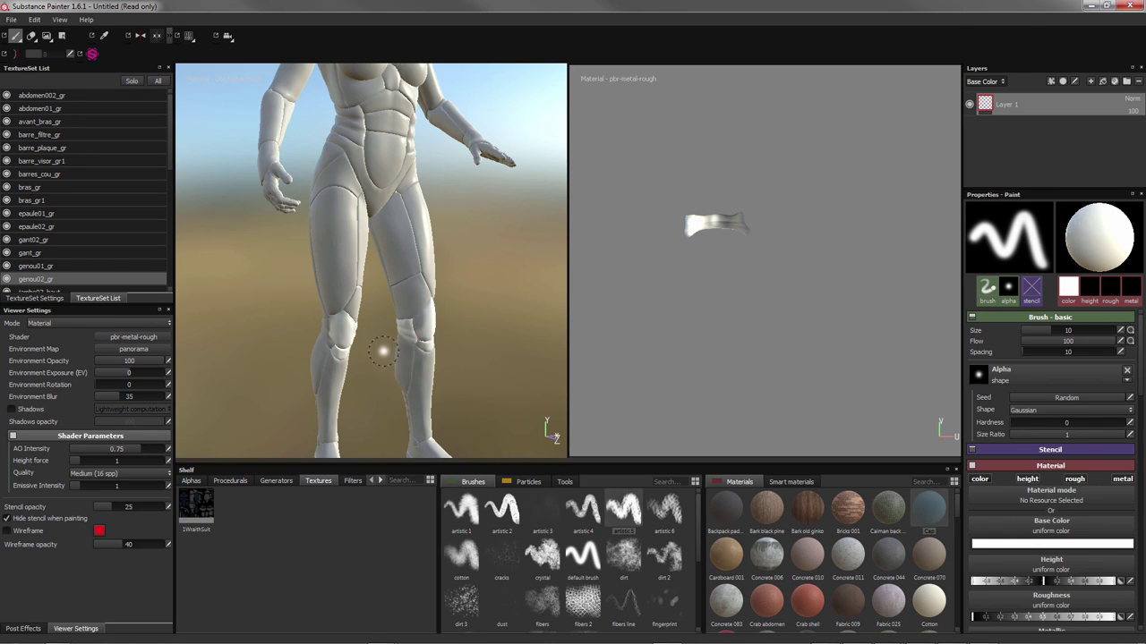
Show the shortcut hints overlay and orbit to a frontal view of the torso
key("ctrl")
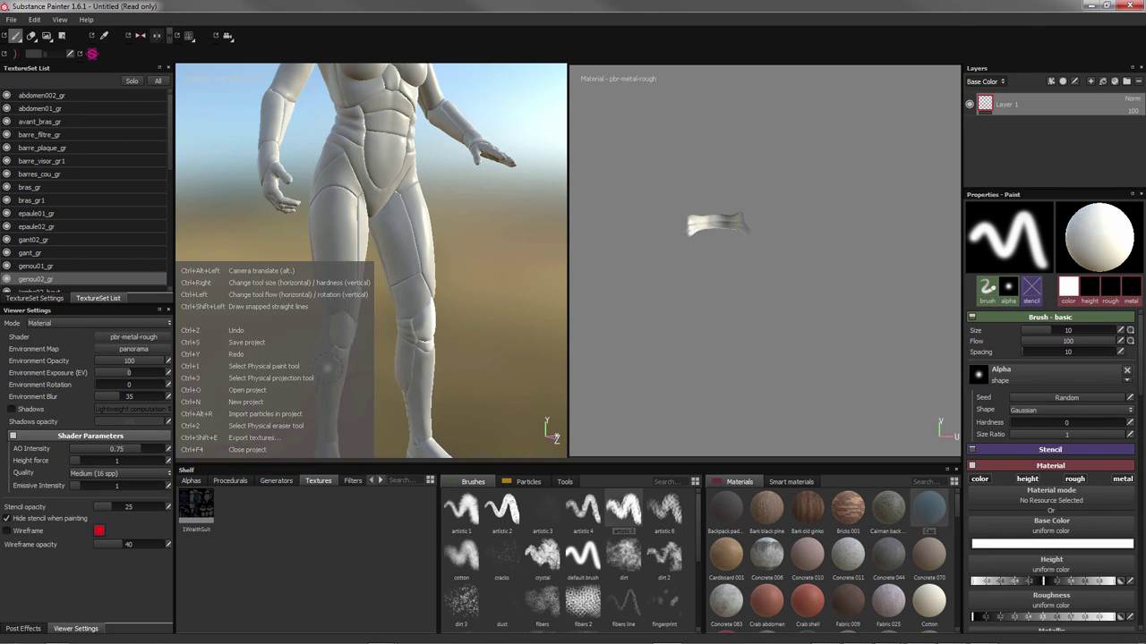
key("ctrl")
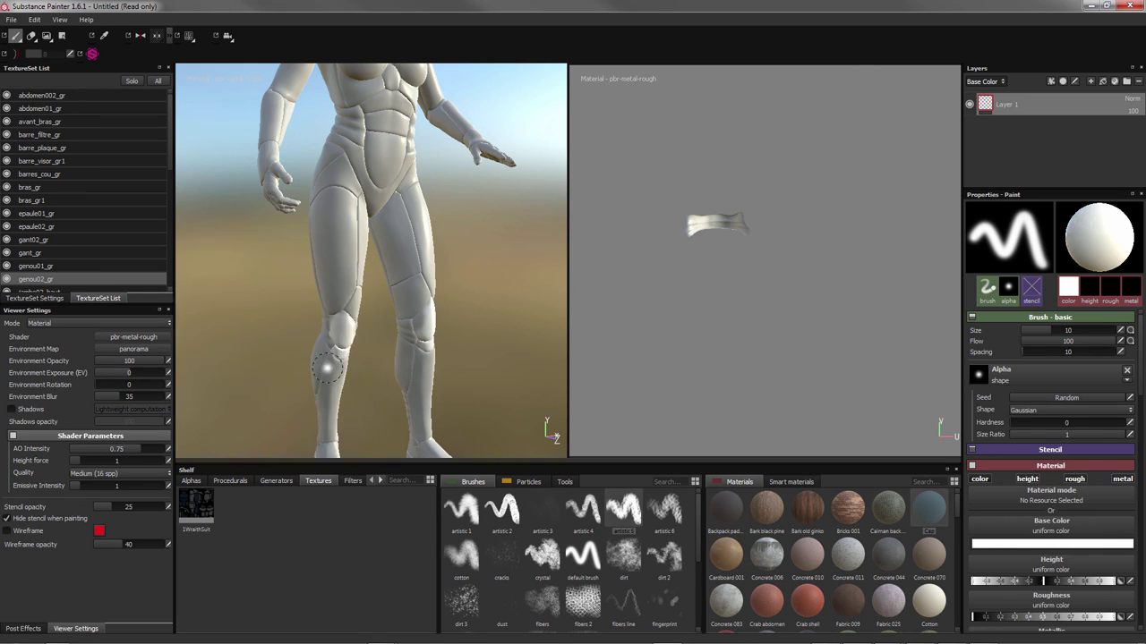
key("ctrl")
mouse_move(370, 269)
left_mouse_down("alt")
mouse_move(394, 322)
mouse_move(382, 334)
mouse_move(388, 362)
mouse_move(398, 290)
left_mouse_up("alt")
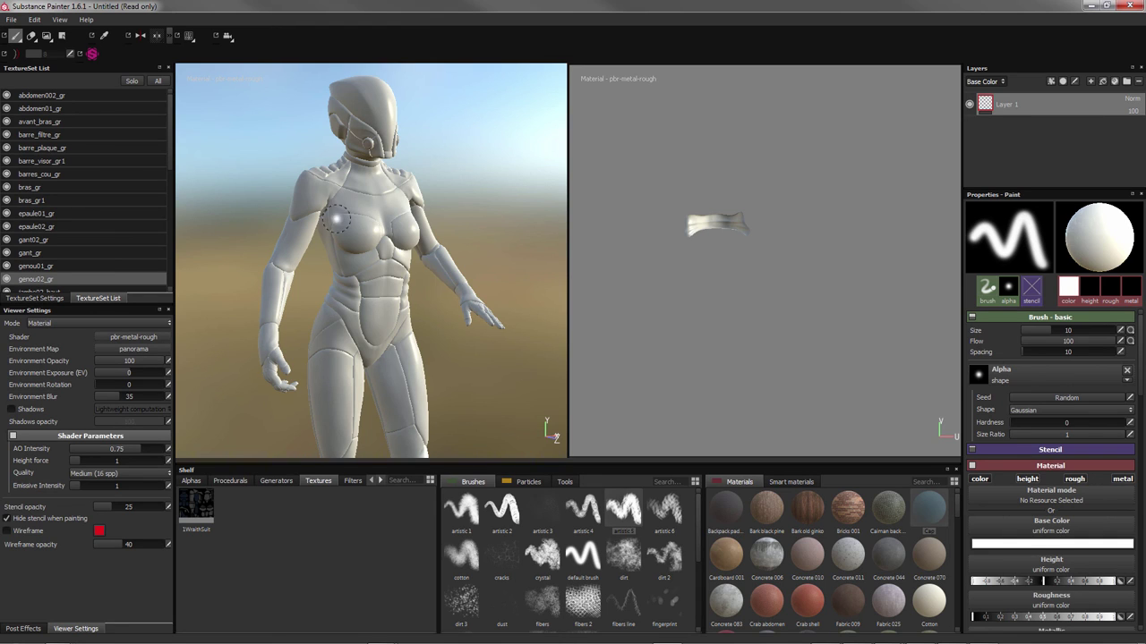
Start a new project via File > New, discarding the unsaved changes
left_click(12, 19)
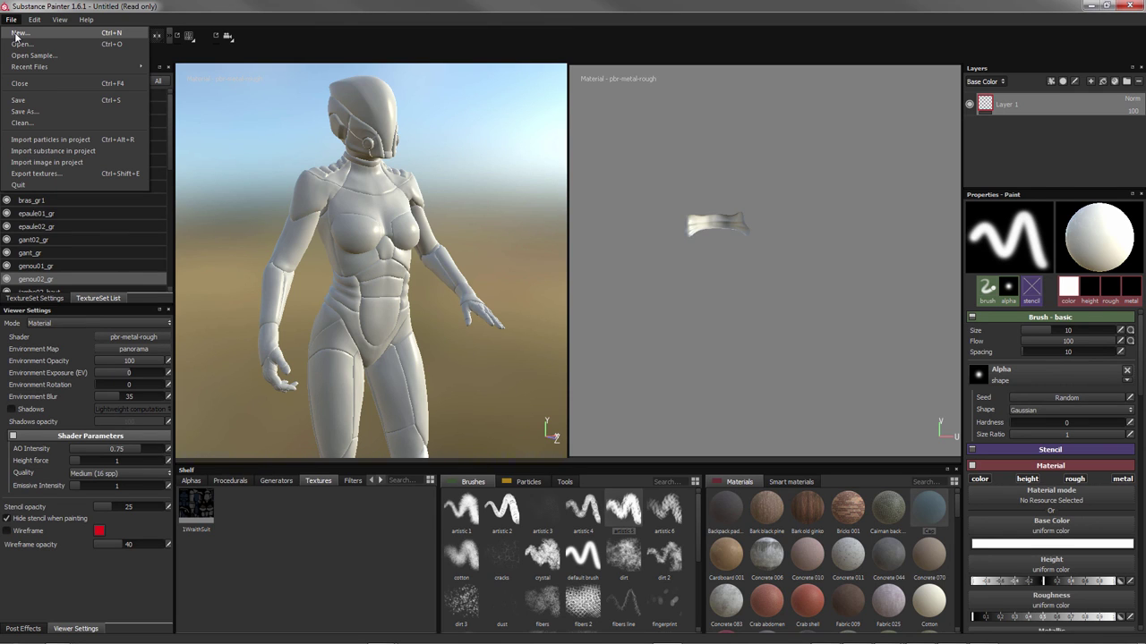
left_click(16, 36)
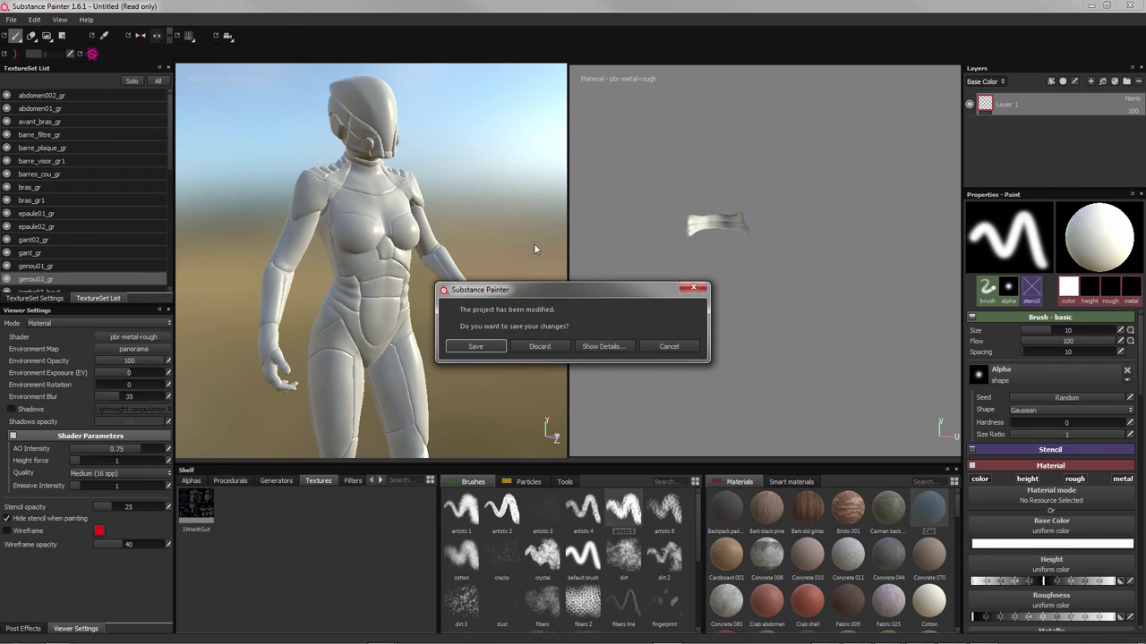
left_click(543, 351)
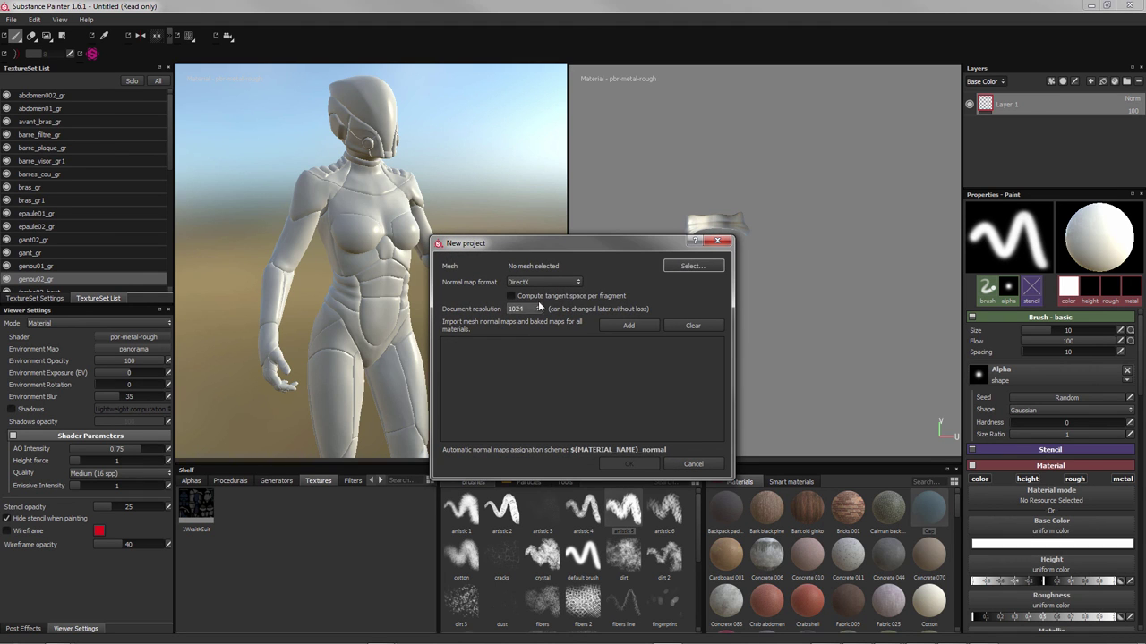
Create a project from femme_scifi02_ent.obj with 1WraithSuit.jpg added as a texture
left_click(673, 269)
double_click(670, 351)
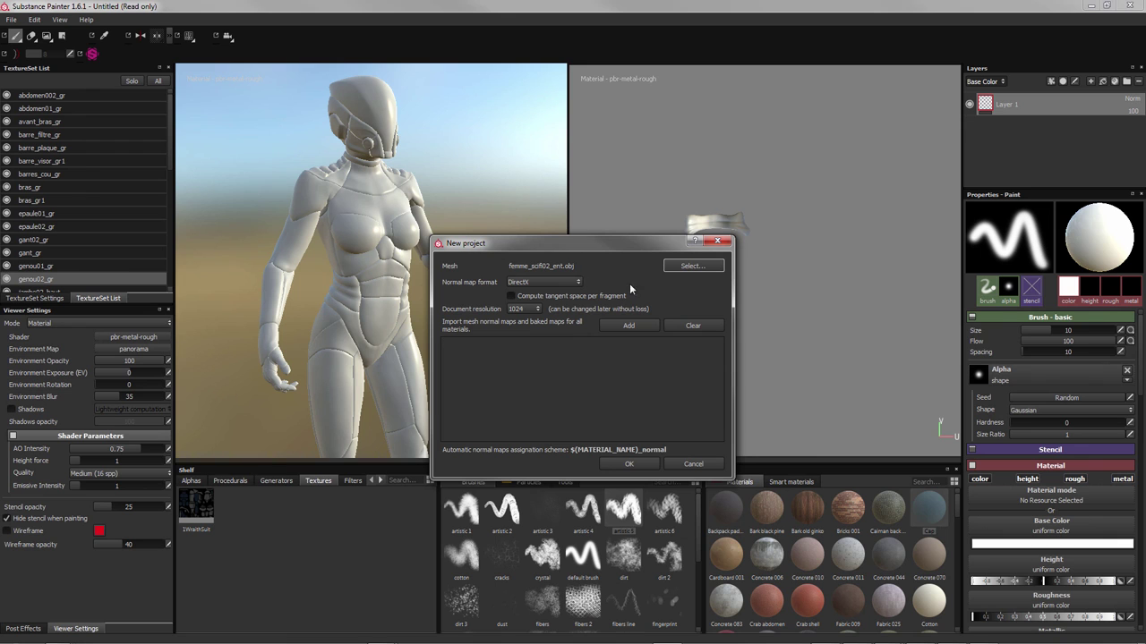
left_click(628, 326)
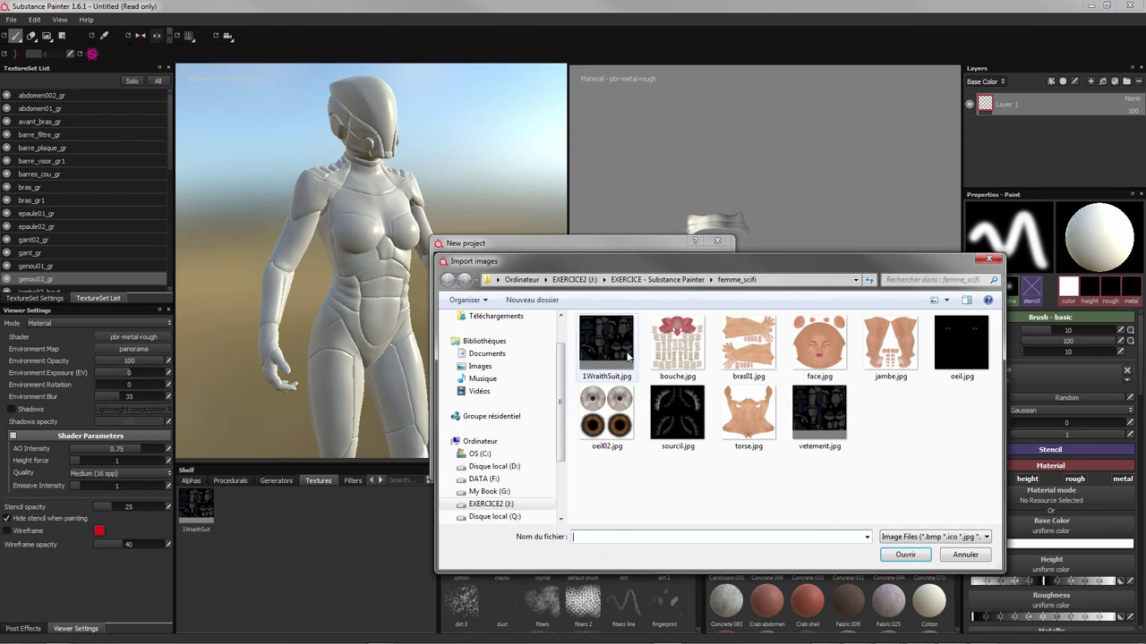
double_click(618, 349)
left_click(629, 462)
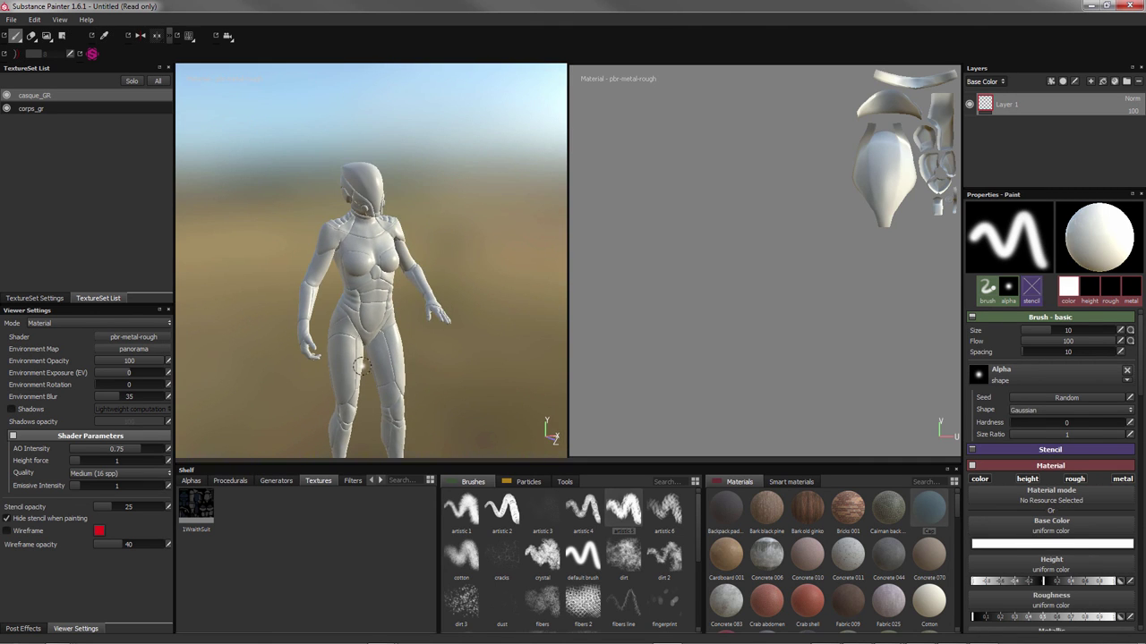
Zoom the 3D view and select the corps_gr body texture set
scroll(356, 368, "down", 2)
scroll(357, 376, "up", 4)
scroll(360, 387, "up", 2)
scroll(360, 387, "down", 1)
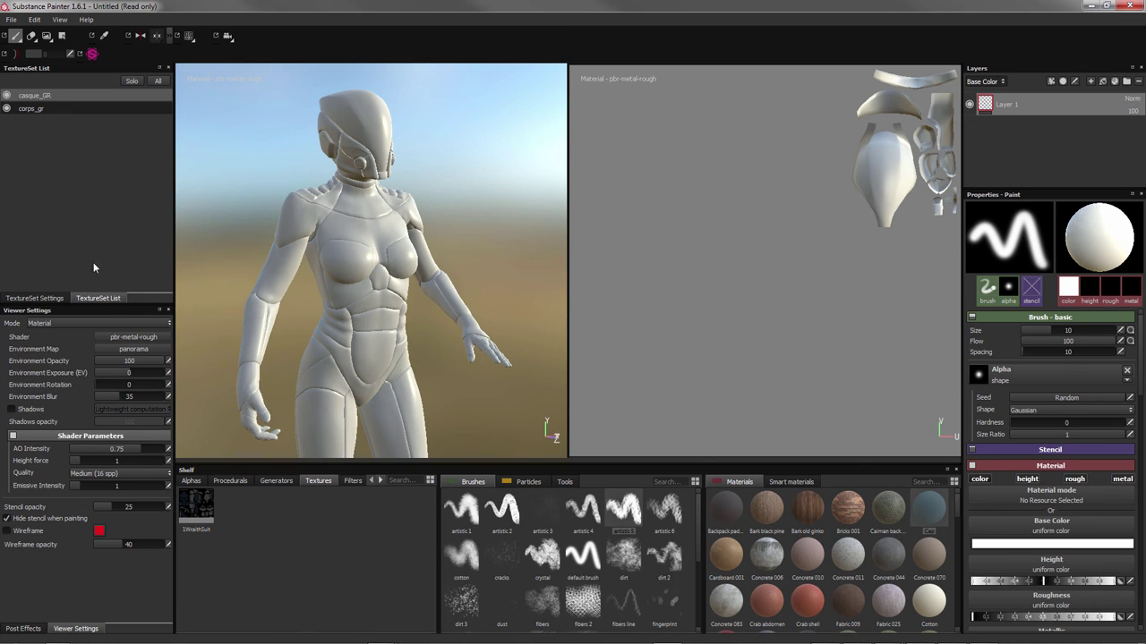
left_click(51, 108)
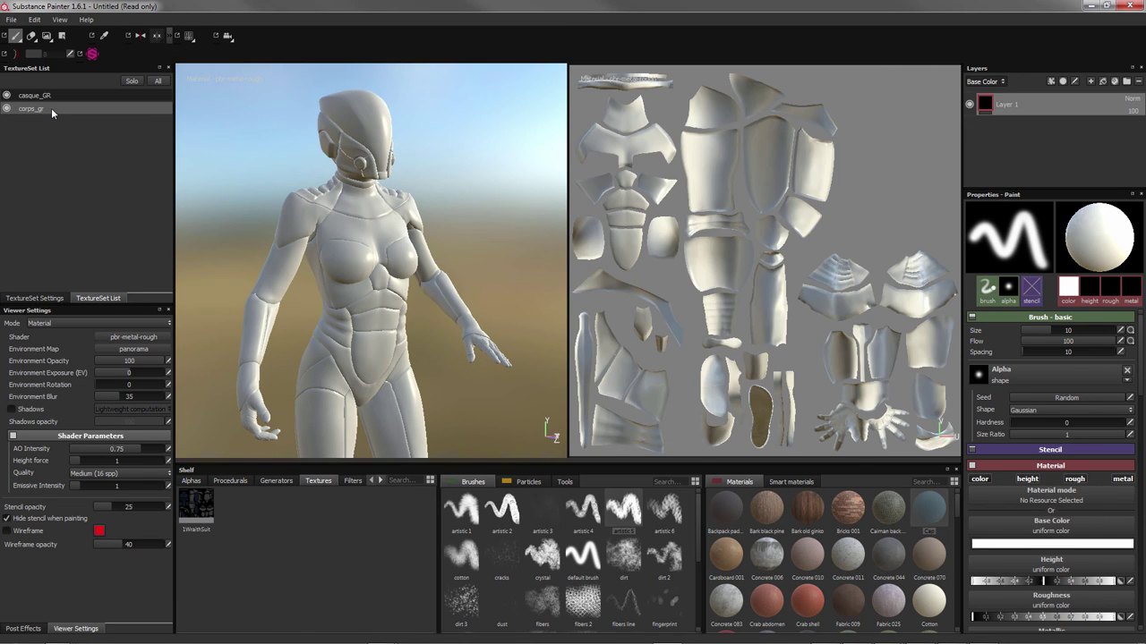
left_click(51, 96)
left_click(50, 109)
Toggle isolation of the body off and on, then orbit around to a near-frontal view
key("alt+q")
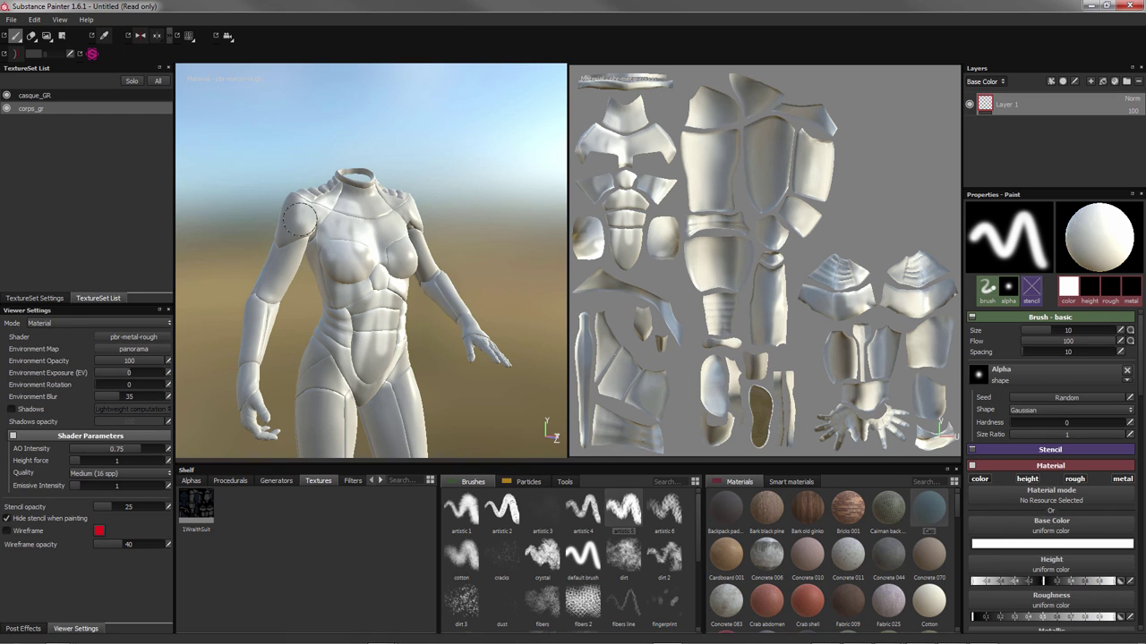
key("alt+q")
key("ctrl")
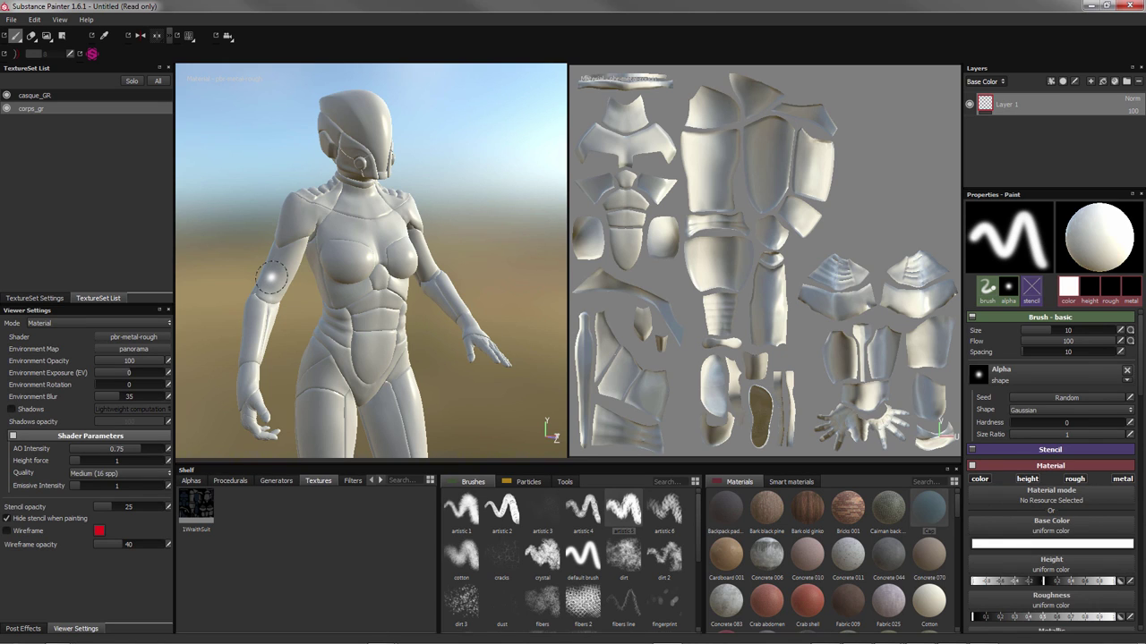
mouse_move(331, 294)
left_mouse_down("alt")
mouse_move(414, 296)
mouse_move(342, 288)
left_mouse_up("alt")
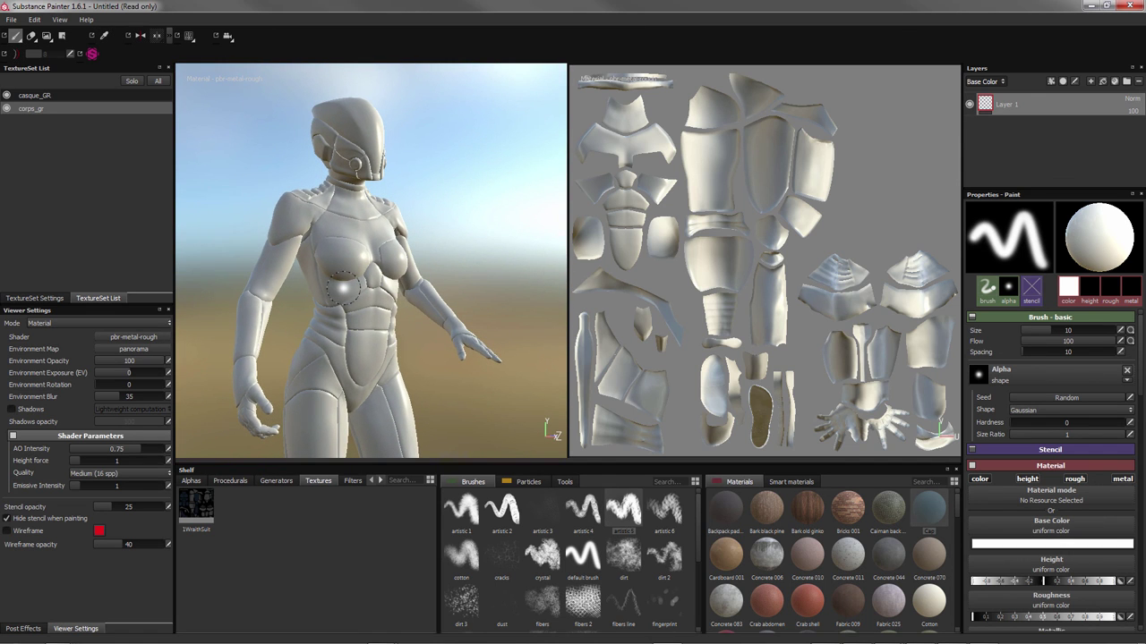
mouse_move(343, 288)
left_mouse_down("alt")
mouse_move(294, 302)
mouse_move(343, 291)
mouse_move(345, 313)
mouse_move(373, 319)
mouse_move(350, 296)
mouse_move(379, 320)
mouse_move(378, 304)
mouse_move(351, 309)
left_mouse_up("alt")
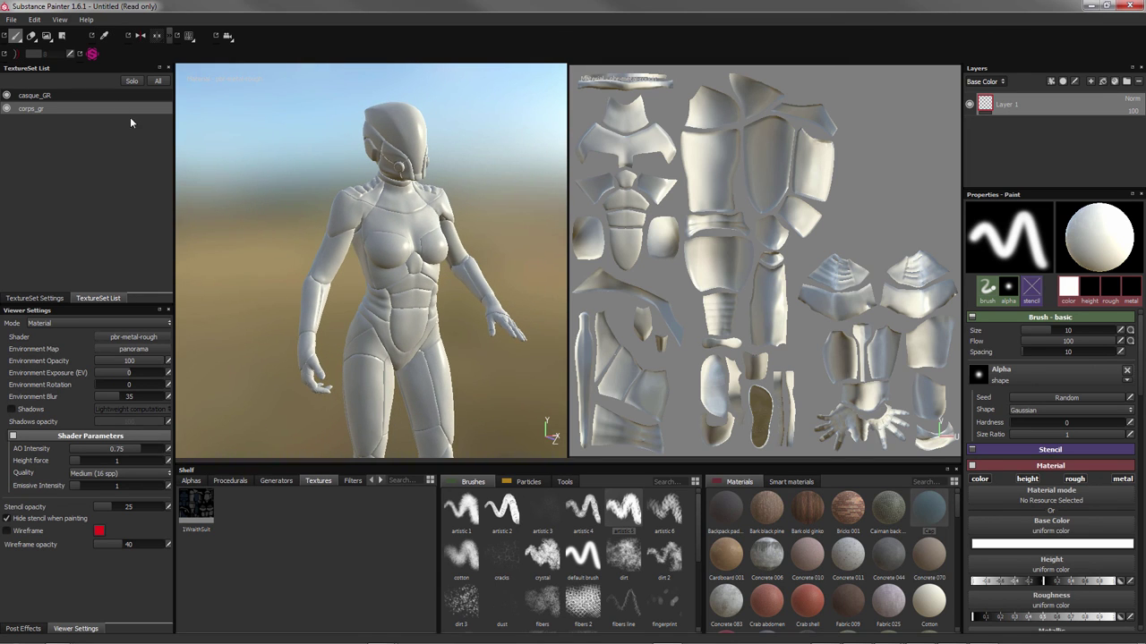
Flip between casque_GR and corps_gr texture sets and orbit the model to a frontal view
left_click(62, 94)
left_click(62, 109)
mouse_move(350, 296)
left_mouse_down("alt")
mouse_move(322, 287)
mouse_move(332, 286)
left_mouse_up("alt")
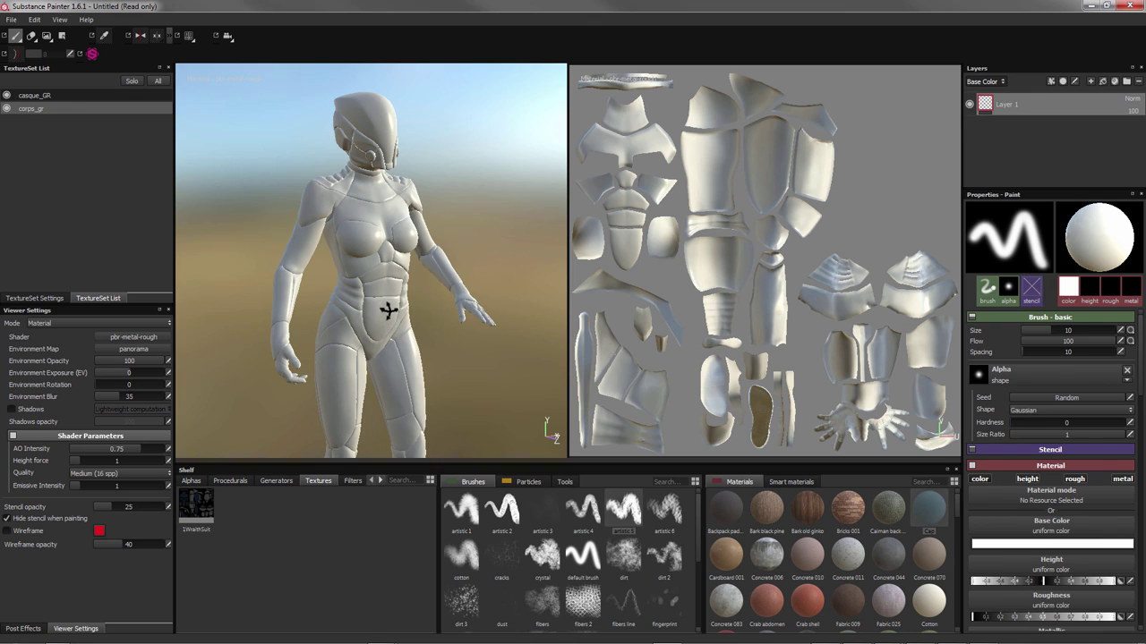
mouse_move(389, 310)
left_mouse_down("alt")
mouse_move(315, 325)
mouse_move(376, 307)
left_mouse_up("alt")
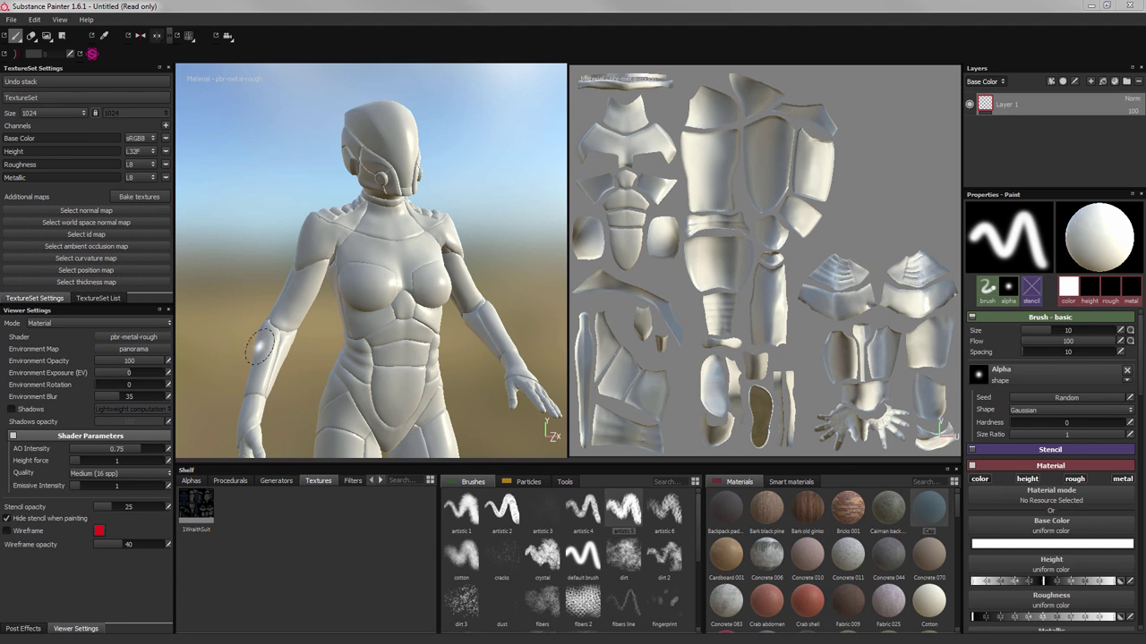
left_click(191, 482)
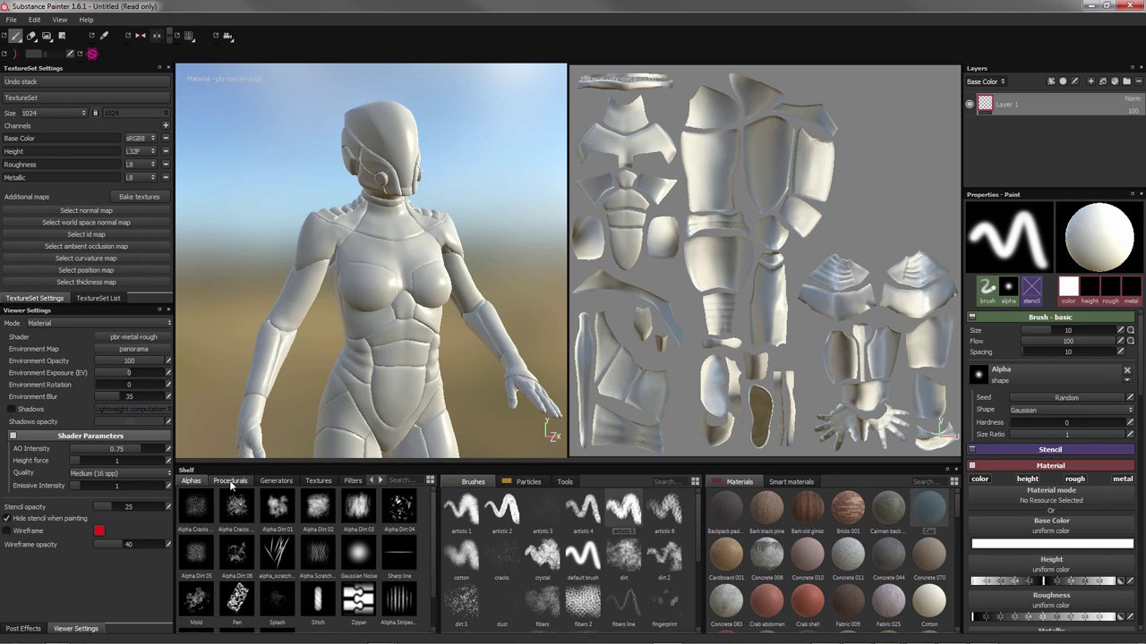
left_click(231, 482)
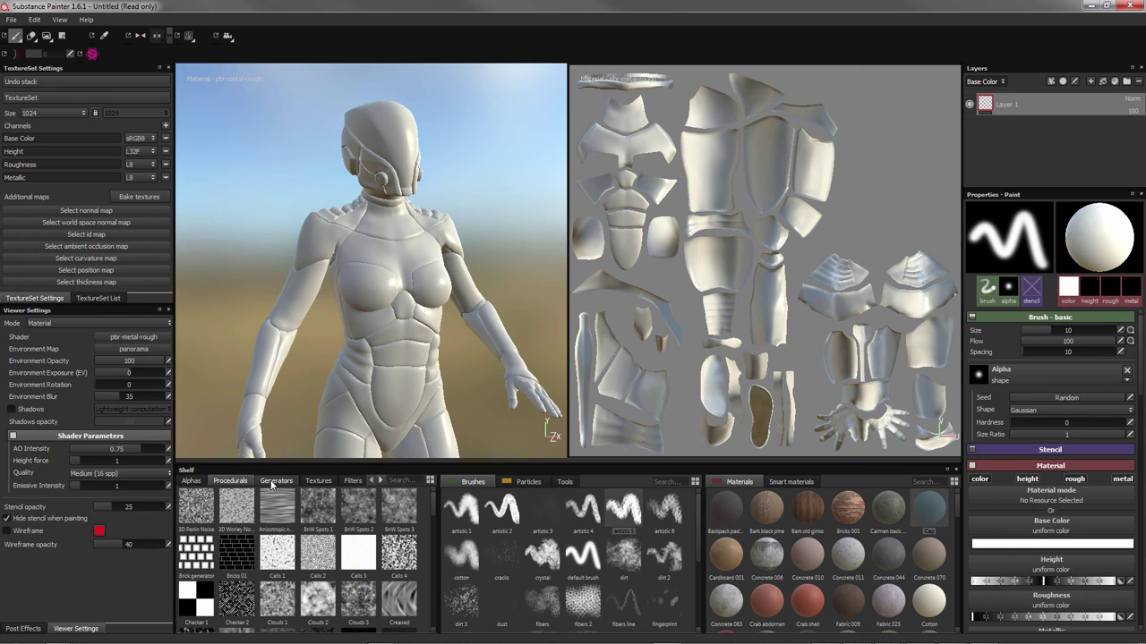
left_click(273, 482)
left_click(320, 482)
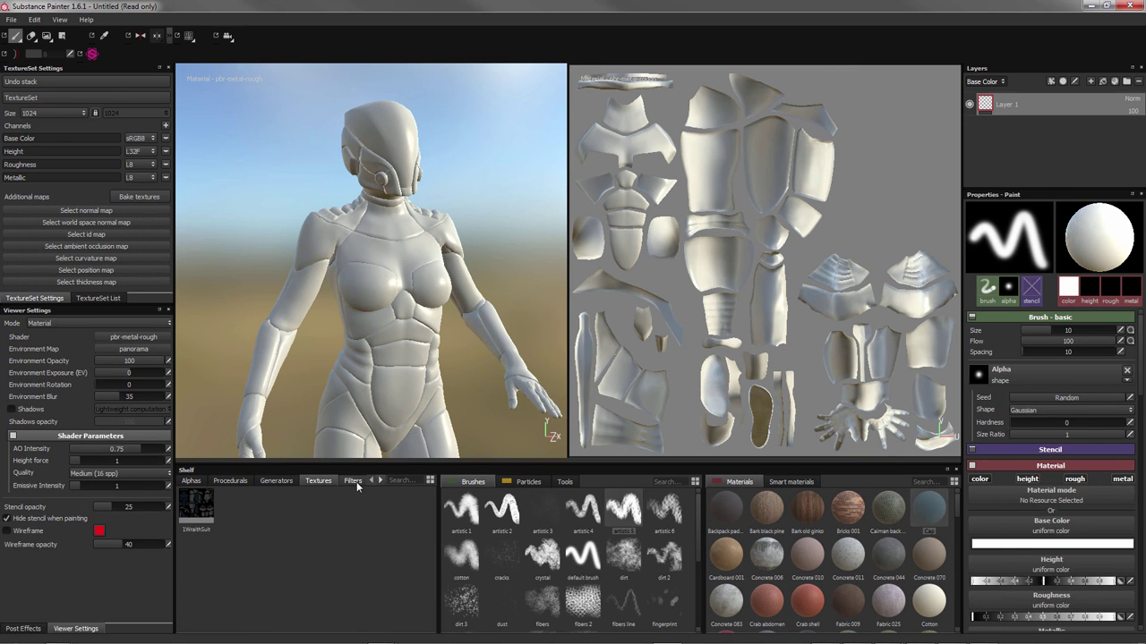
left_click(356, 481)
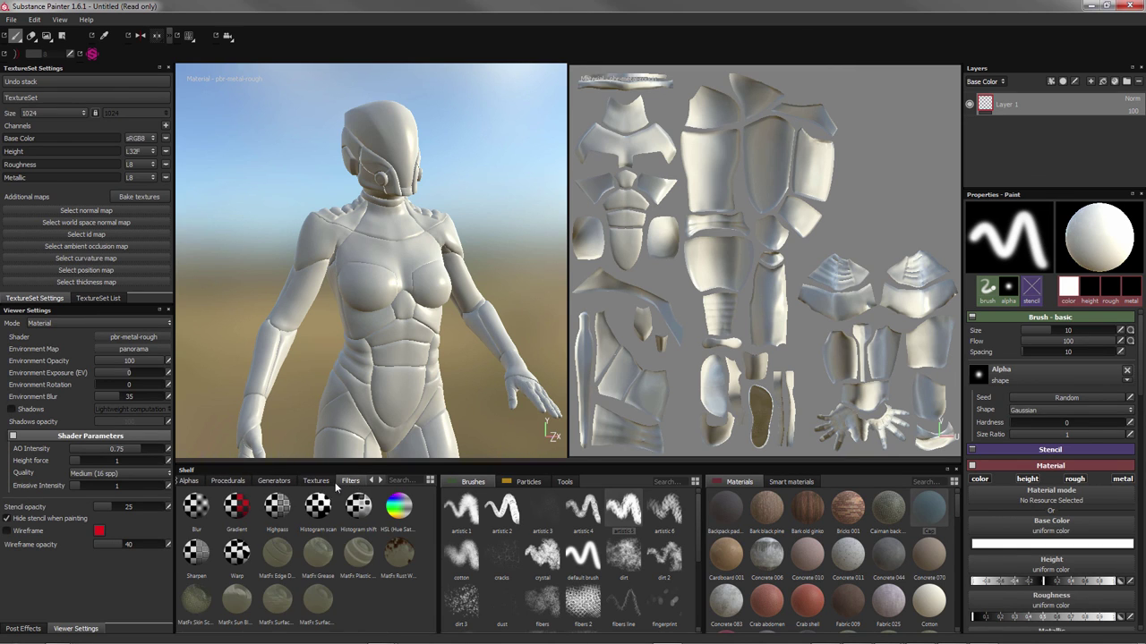
left_click(192, 481)
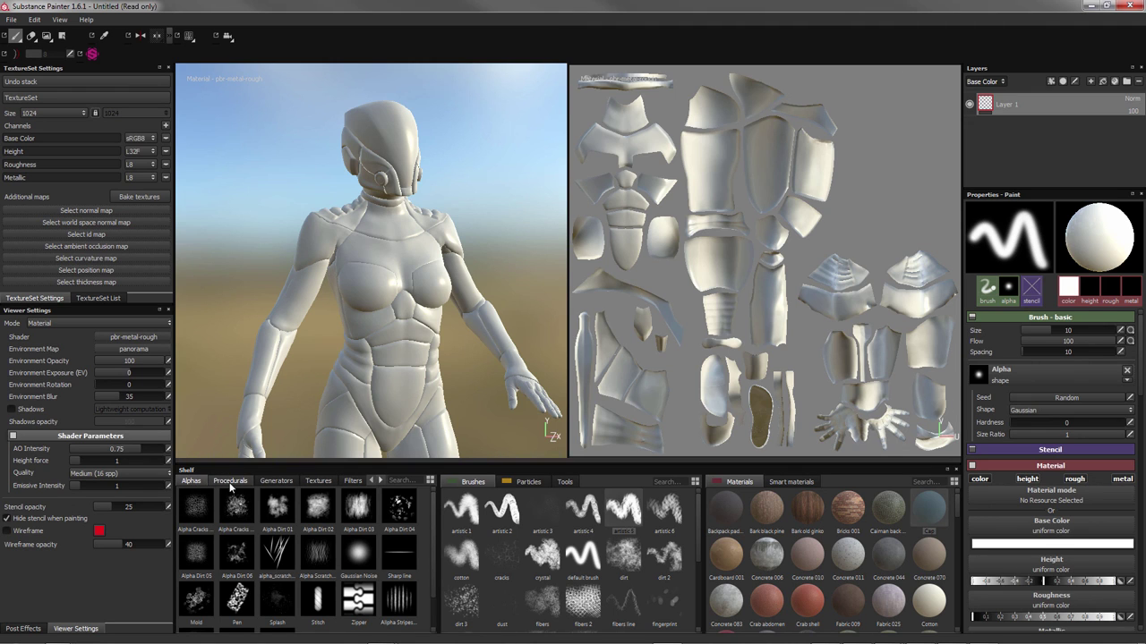
left_click(231, 484)
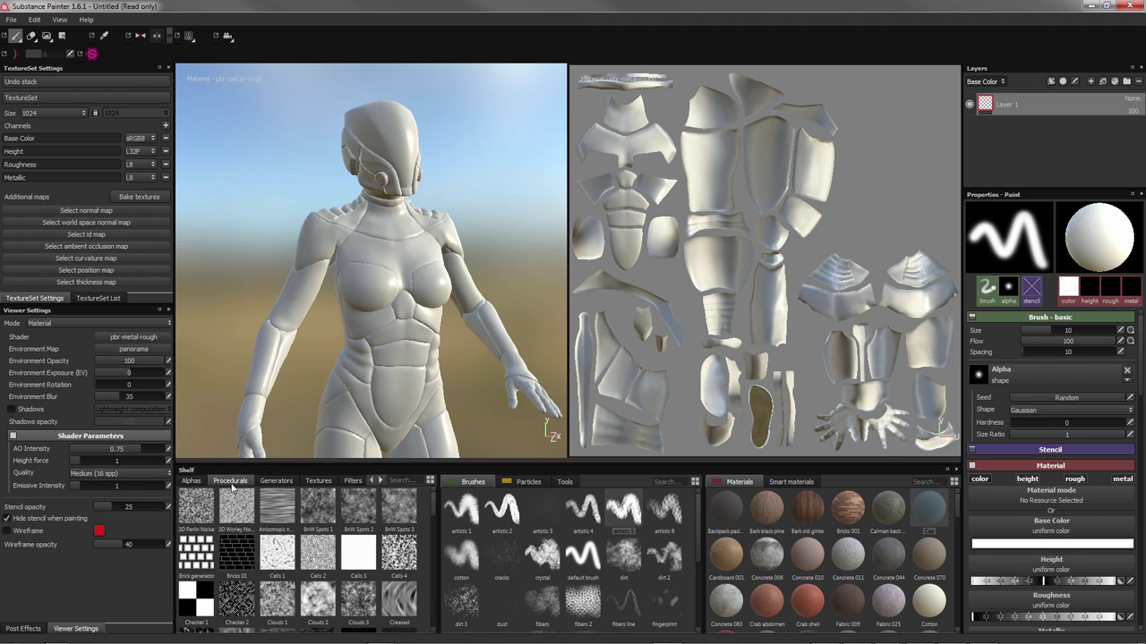
left_click(278, 488)
left_click(318, 481)
left_click(353, 481)
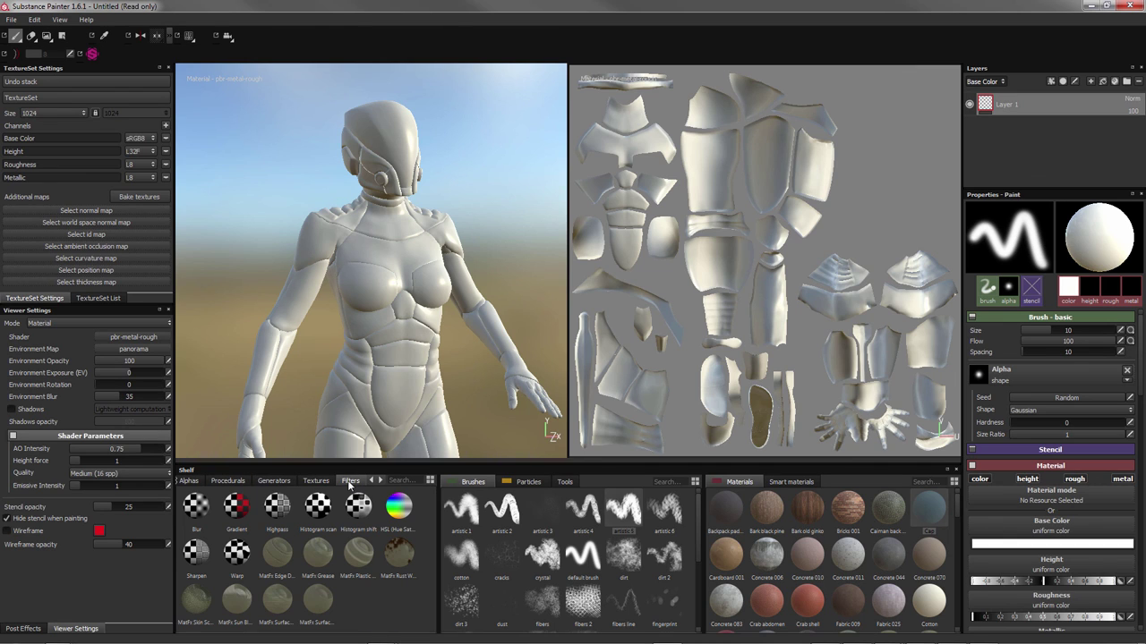
left_click(380, 481)
left_click(381, 481)
left_click(348, 481)
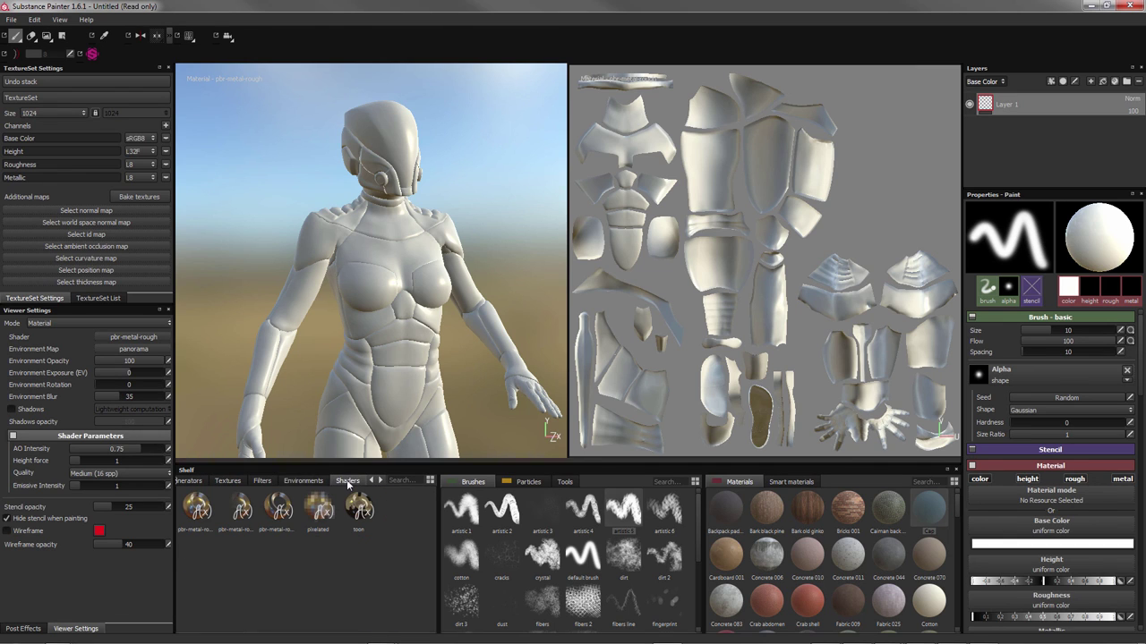
left_click(306, 485)
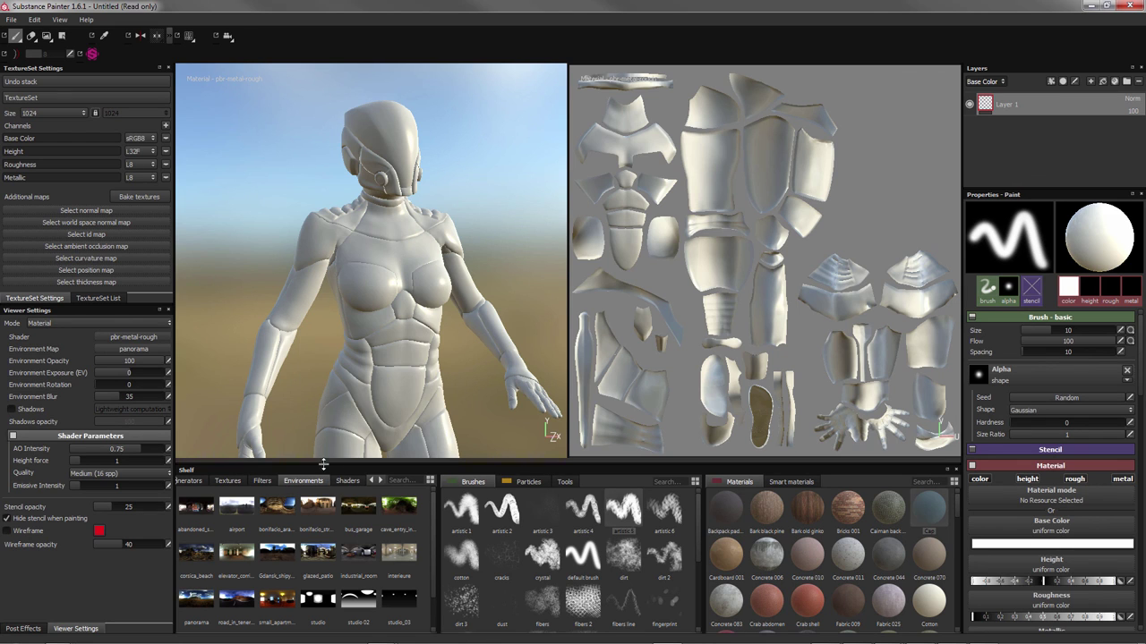
mouse_move(398, 507)
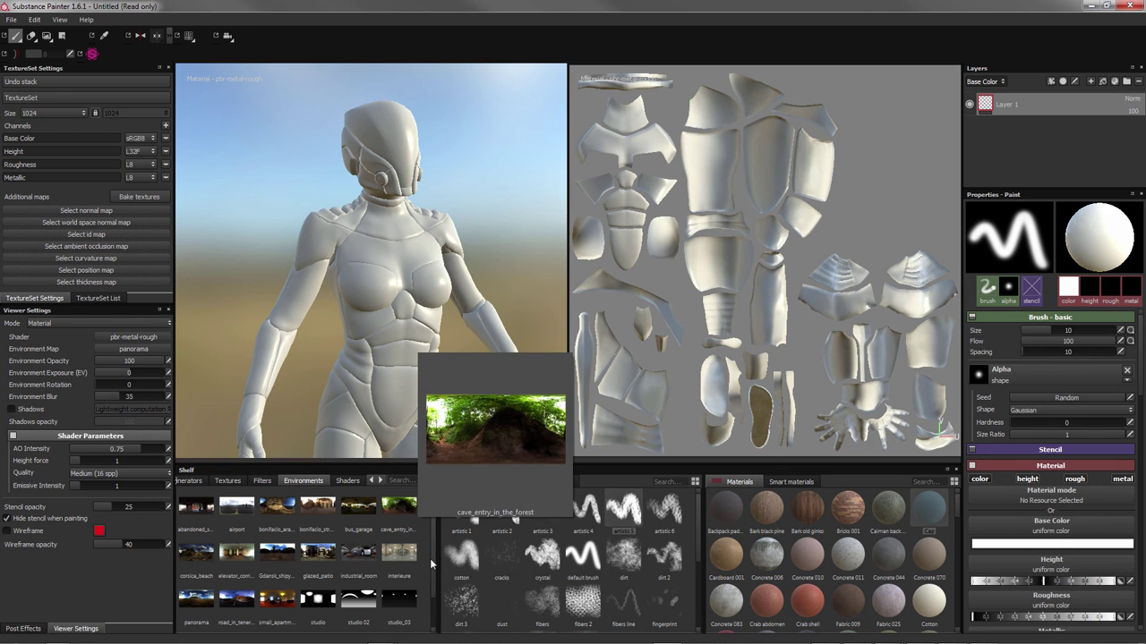
left_click(261, 481)
left_click(227, 481)
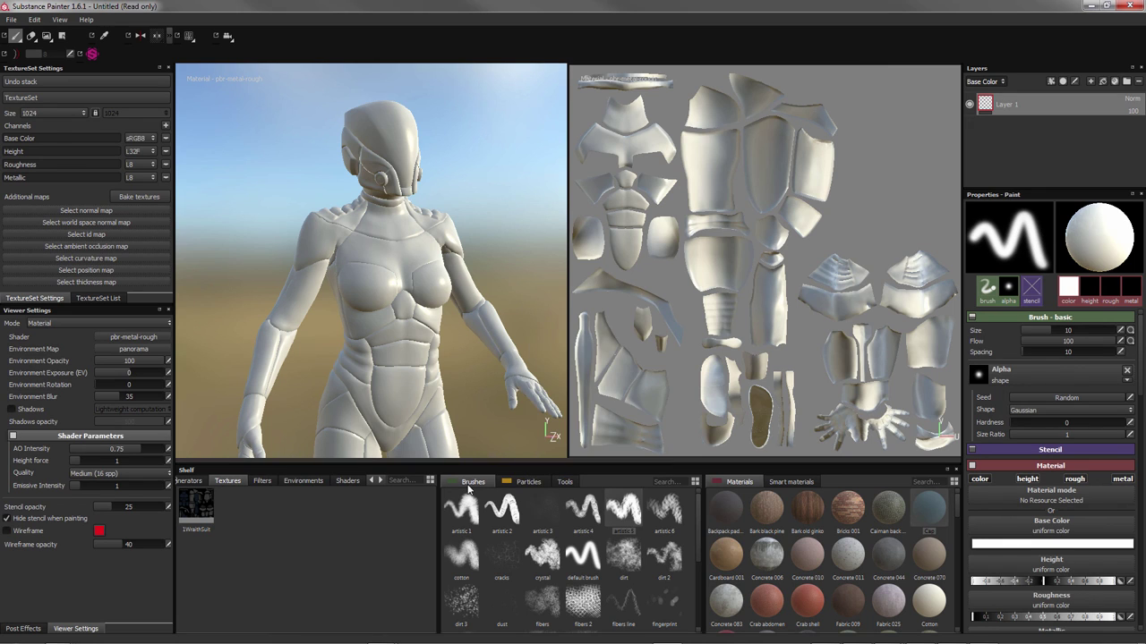
Browse the shelf's Particles, Tools and Smart materials tabs
left_click(529, 483)
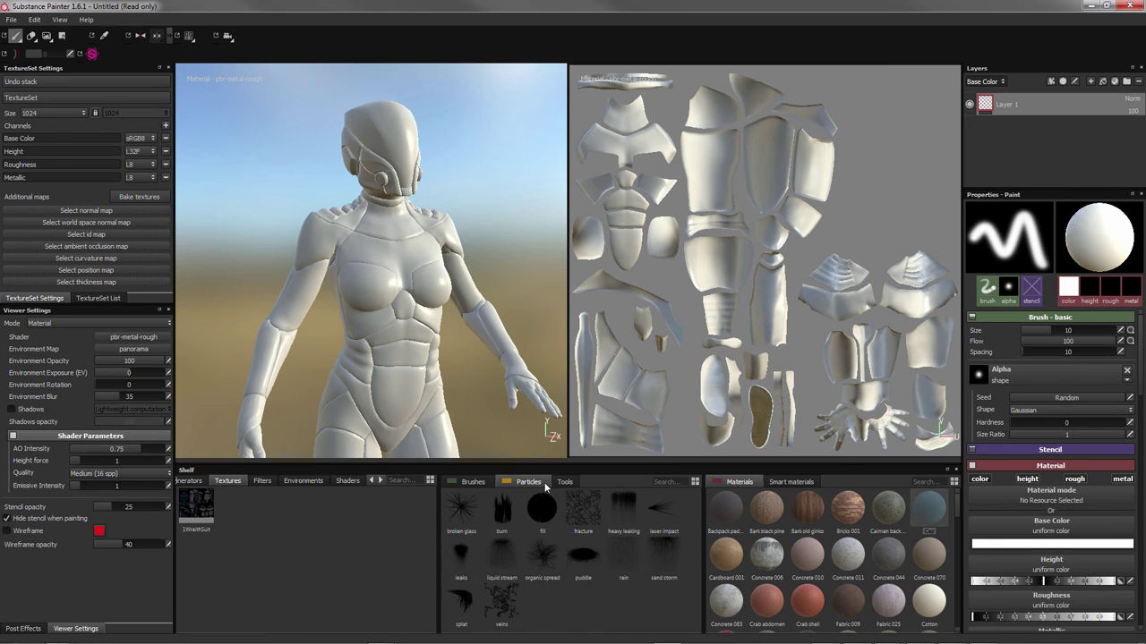
left_click(564, 483)
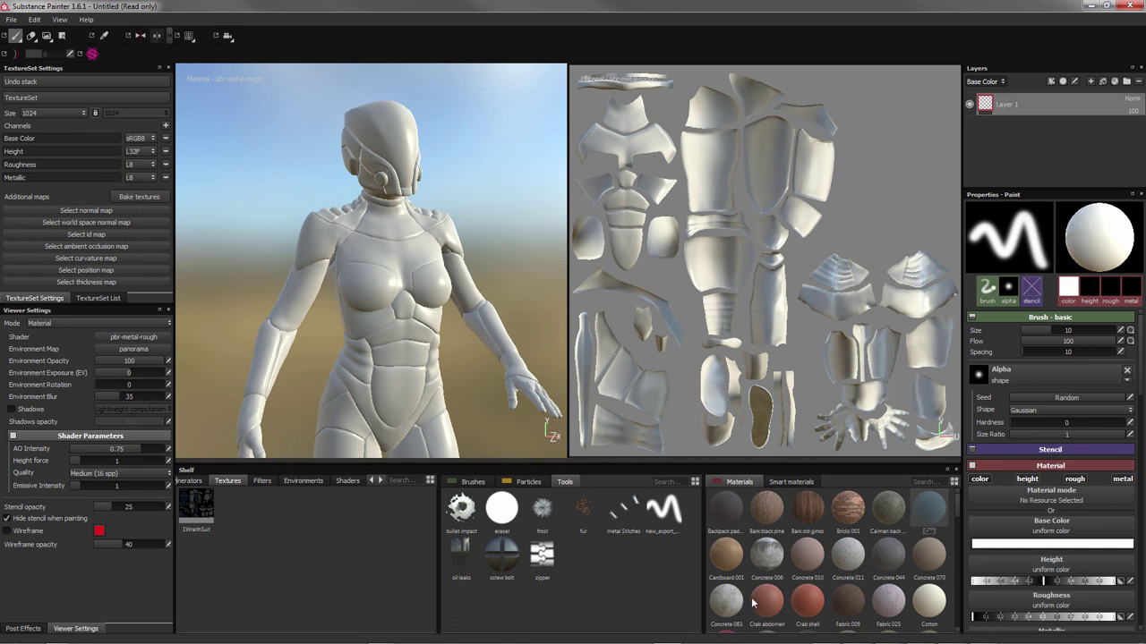
left_click(785, 485)
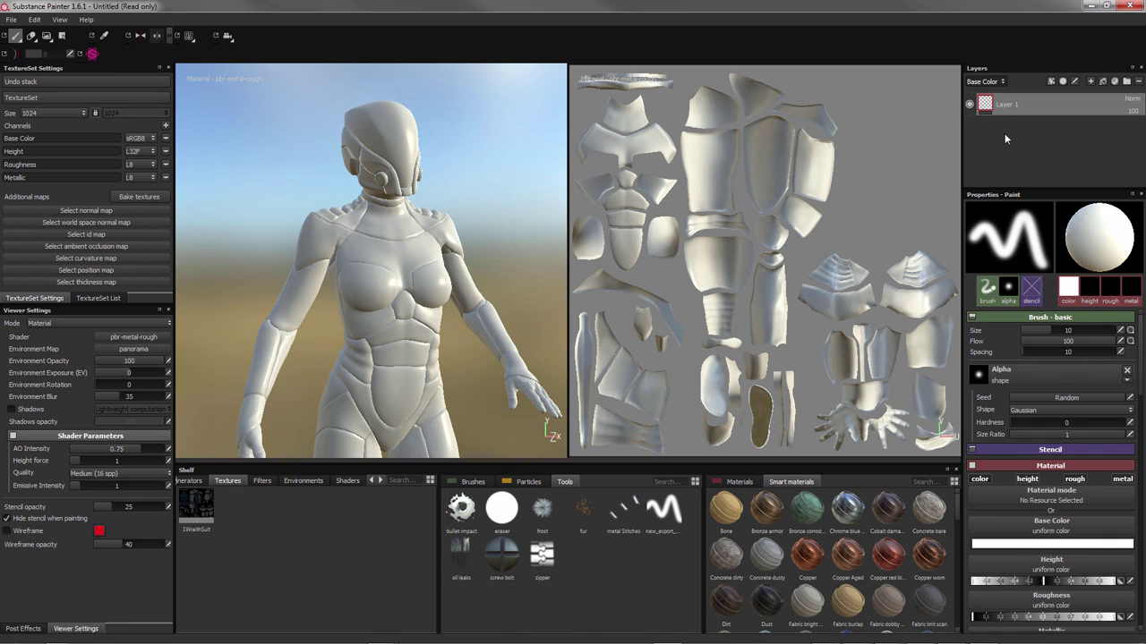
left_click(985, 82)
left_click(983, 91)
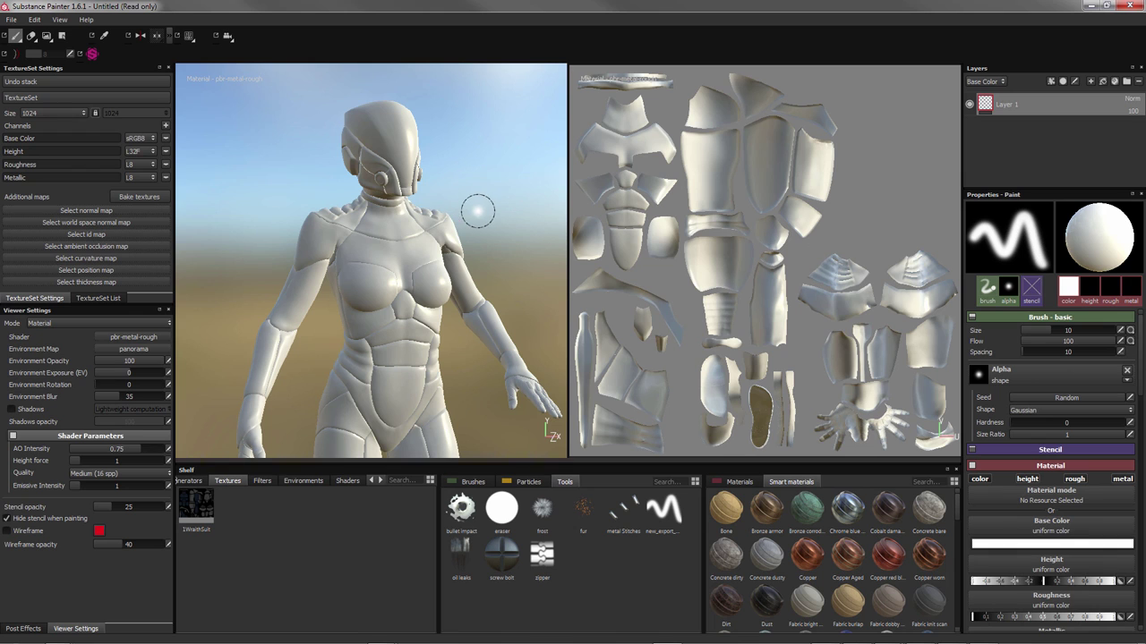
Orbit the character to a three-quarter view, leaving the 3D/2D view mode unchanged
left_click_drag(383, 281, 390, 292, "alt")
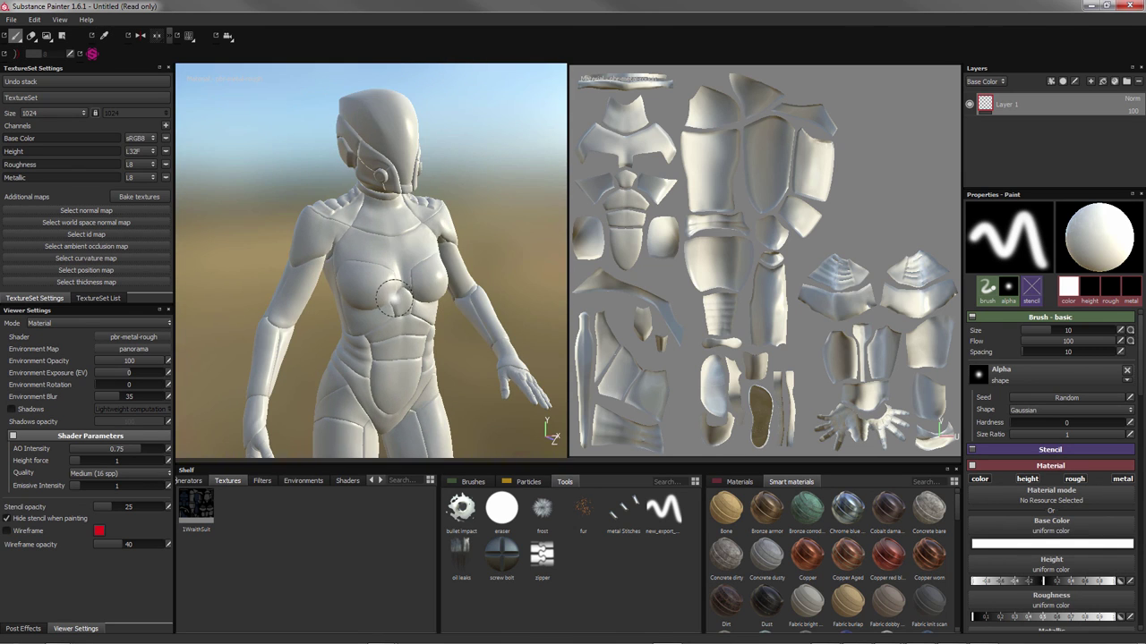
left_click(190, 37)
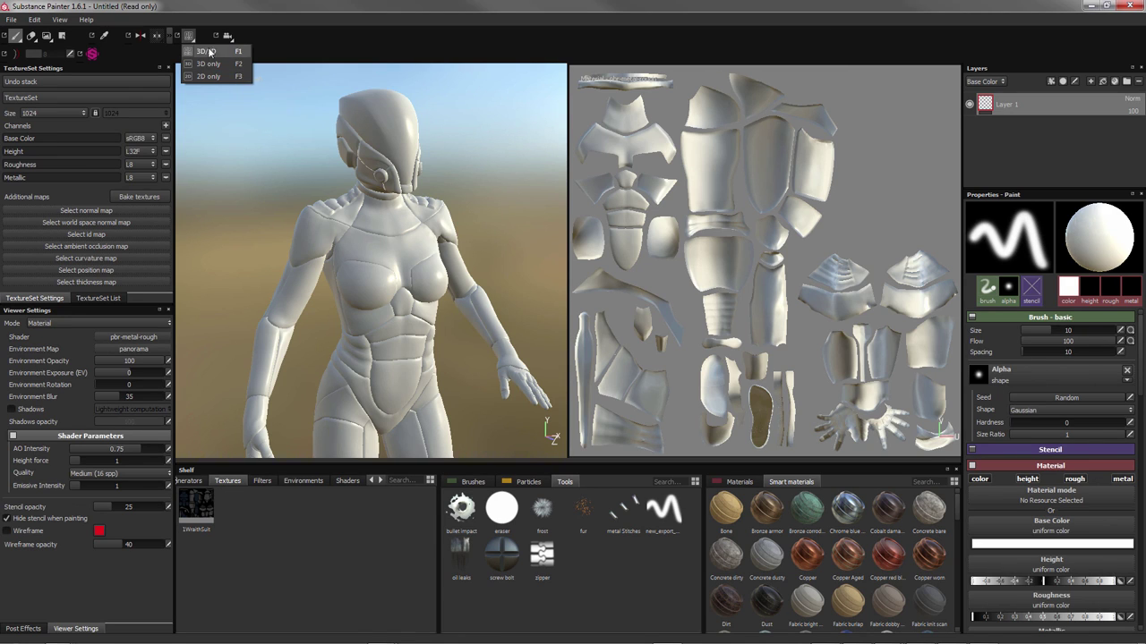
left_click(400, 18)
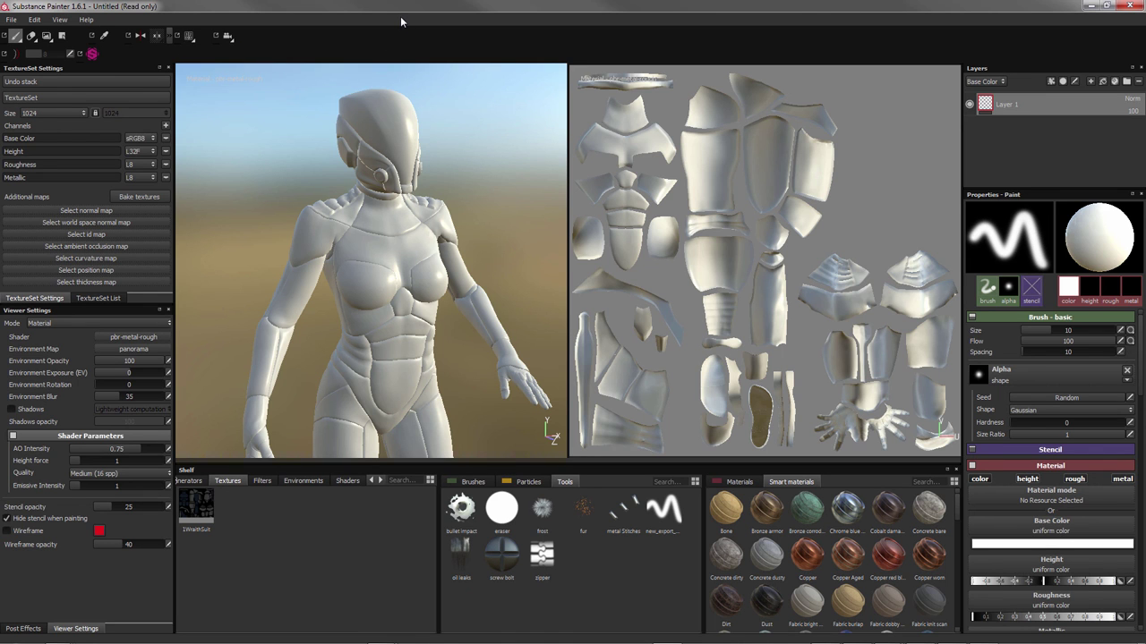
mouse_move(415, 310)
left_mouse_down("alt")
mouse_move(507, 310)
mouse_move(387, 315)
left_mouse_up("alt")
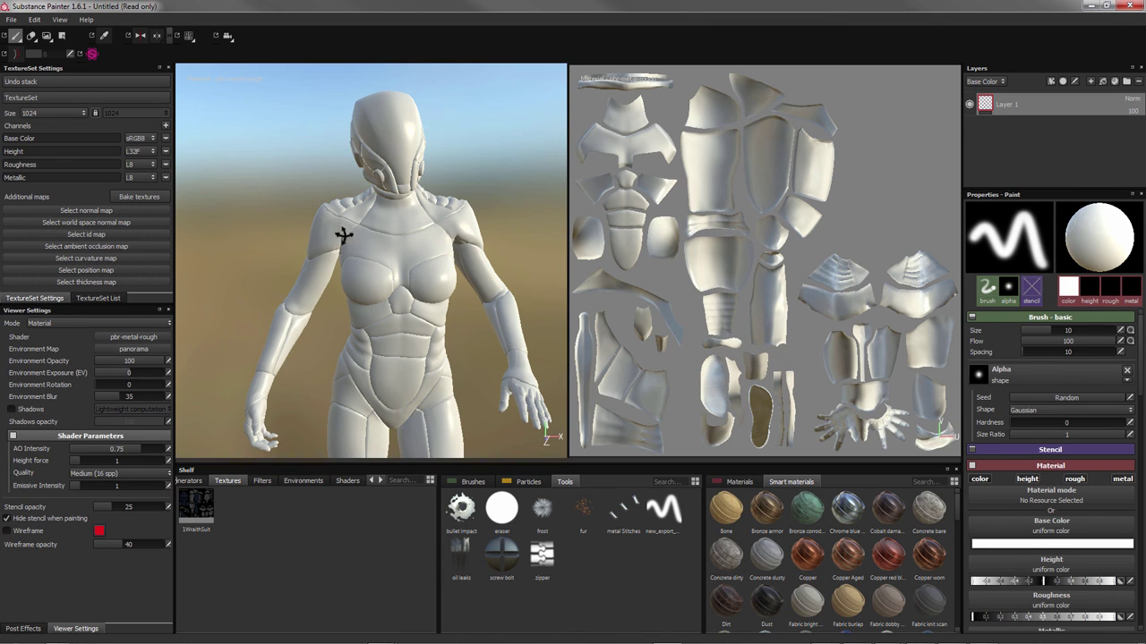
mouse_move(343, 243)
left_mouse_down("alt")
mouse_move(455, 234)
mouse_move(504, 248)
mouse_move(298, 257)
mouse_move(376, 243)
mouse_move(371, 235)
left_mouse_up("alt")
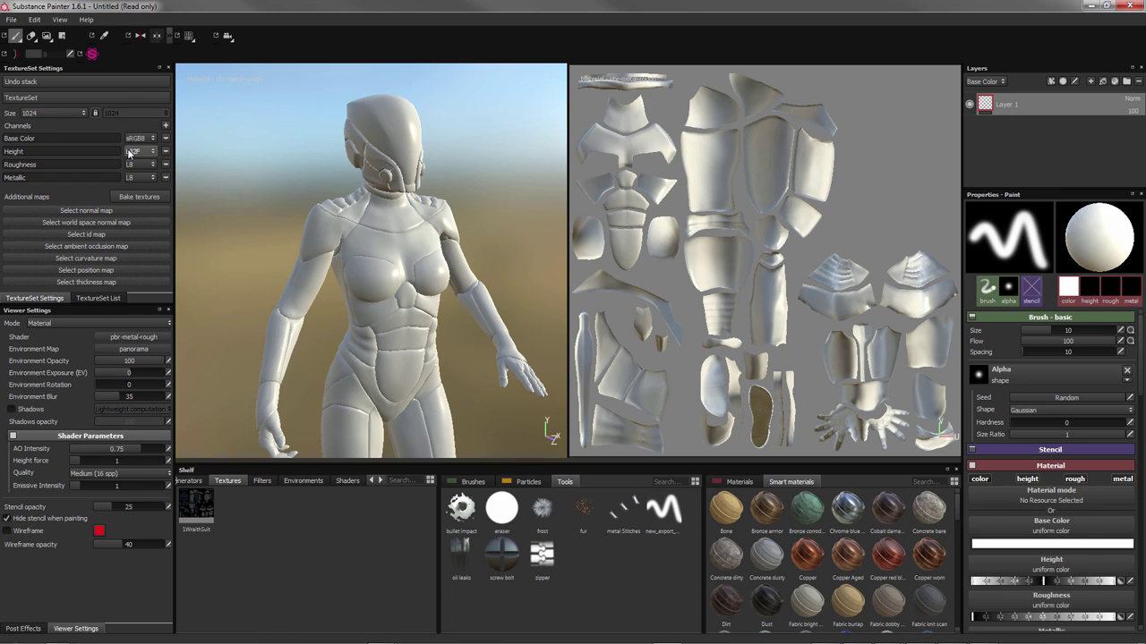
scroll(129, 153, "down", 1)
left_click(164, 128)
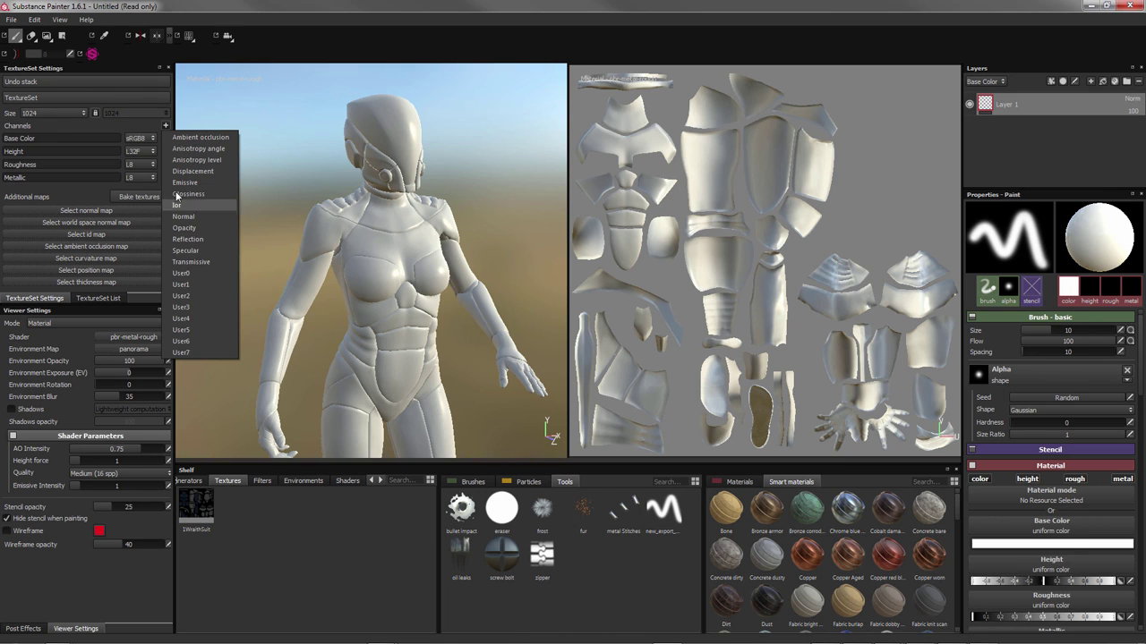
left_click(111, 123)
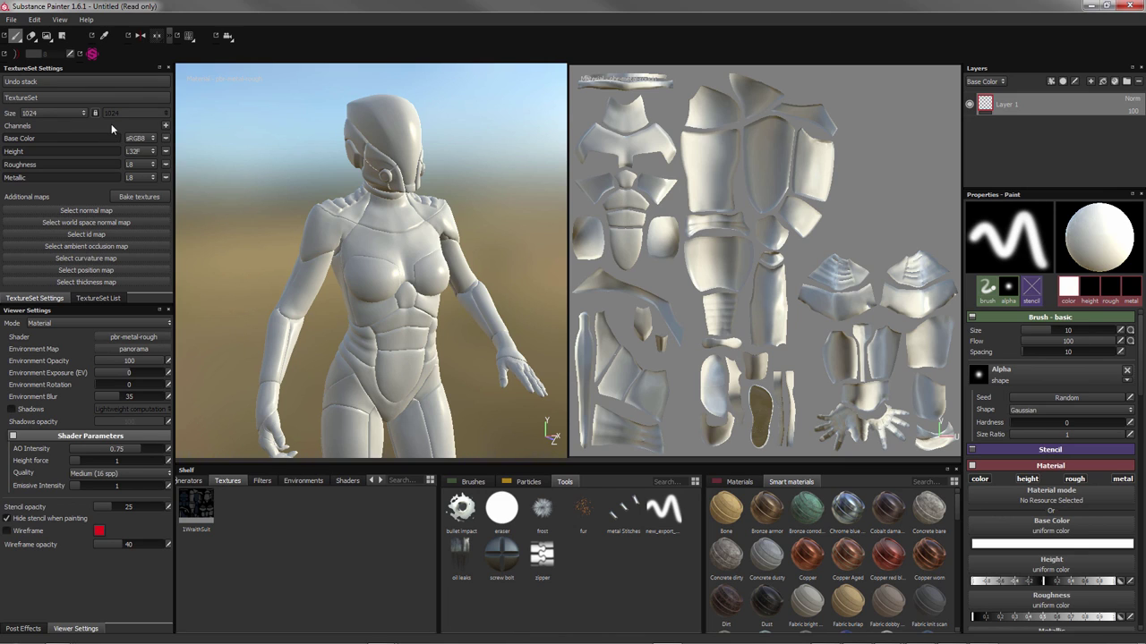
left_click(165, 125)
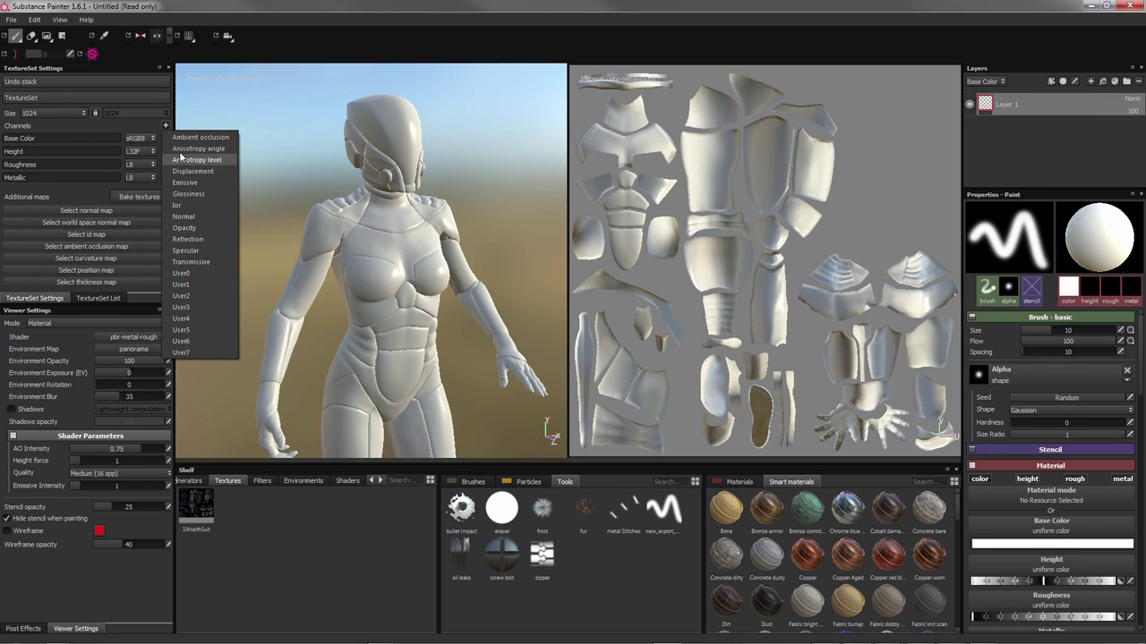
left_click(107, 125)
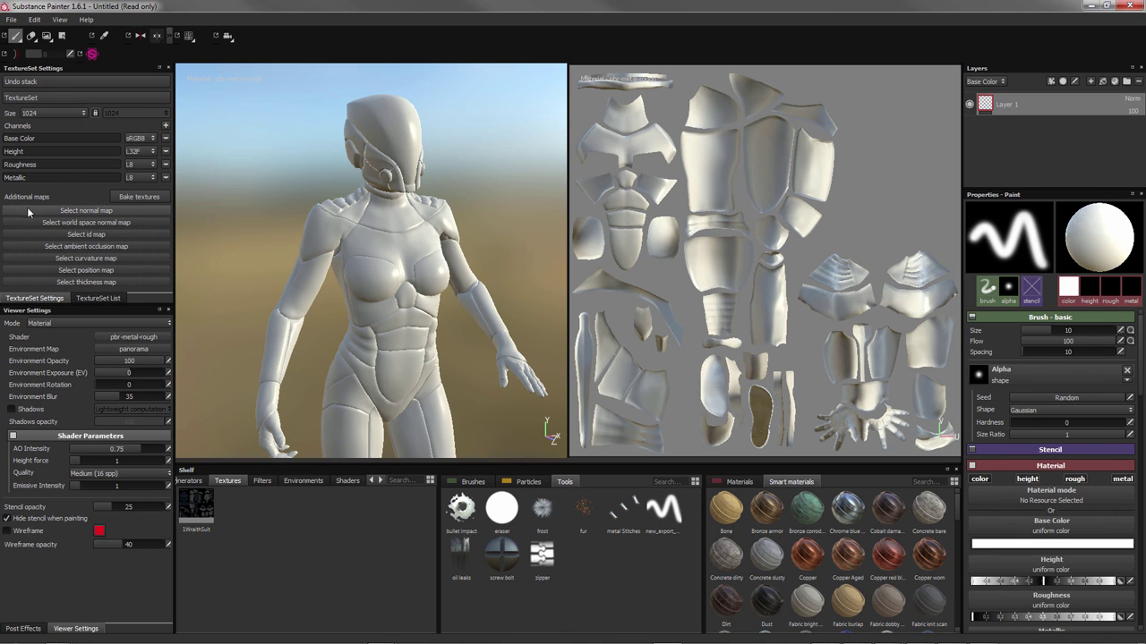
left_click(95, 211)
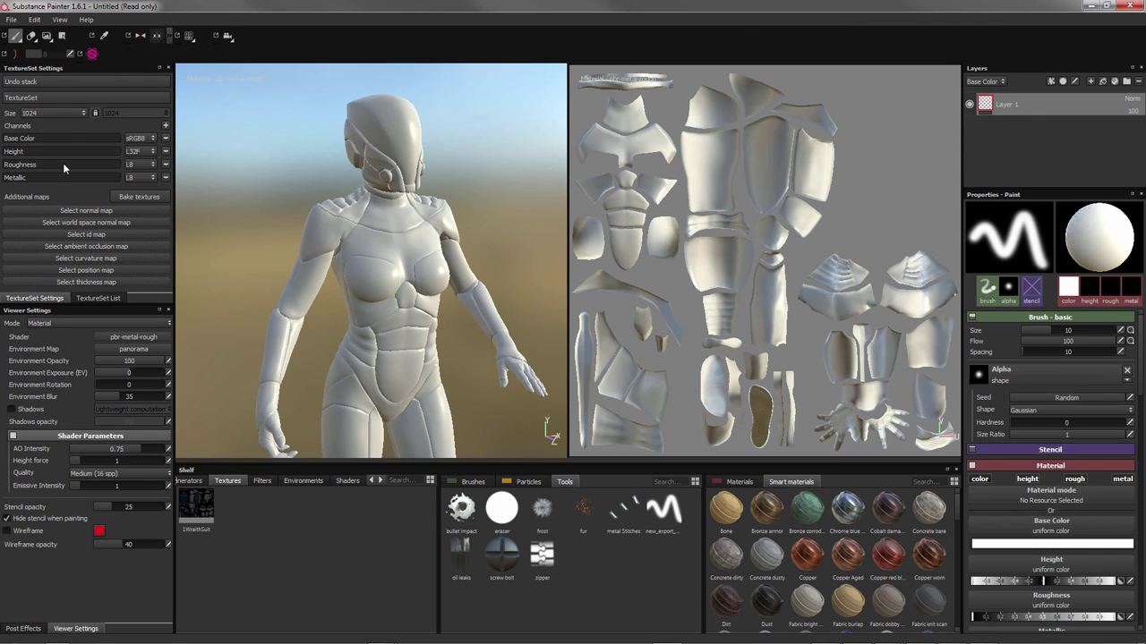
Expand the Undo stack, redo the Add stroke with Ctrl+Y, then undo it with Ctrl+Z
left_click(49, 79)
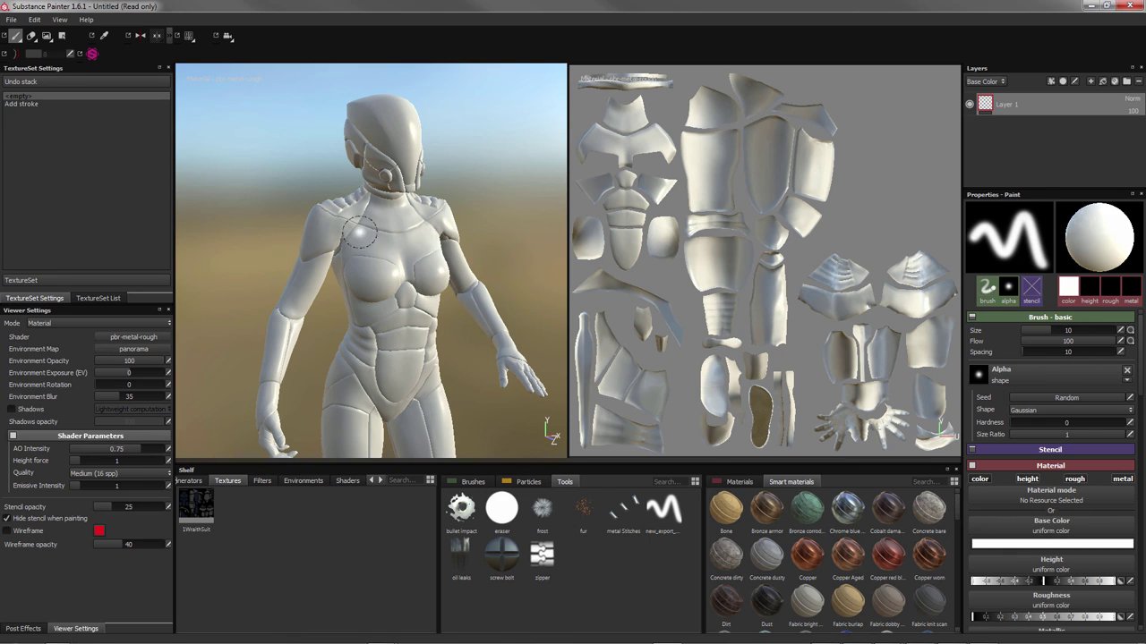
key("ctrl+y")
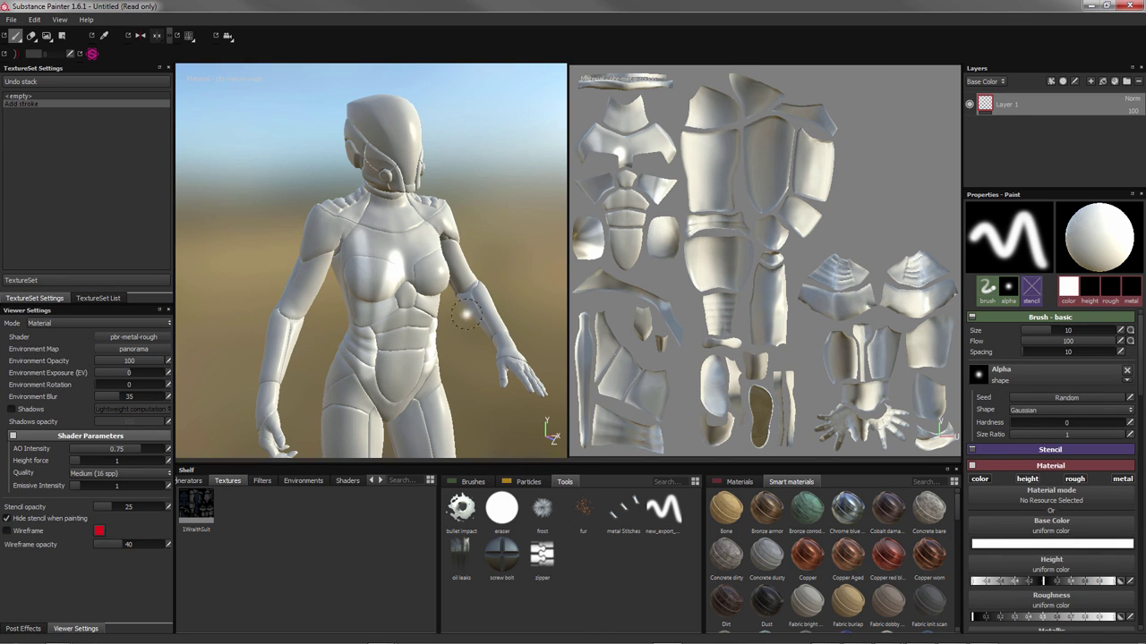
key("ctrl+z")
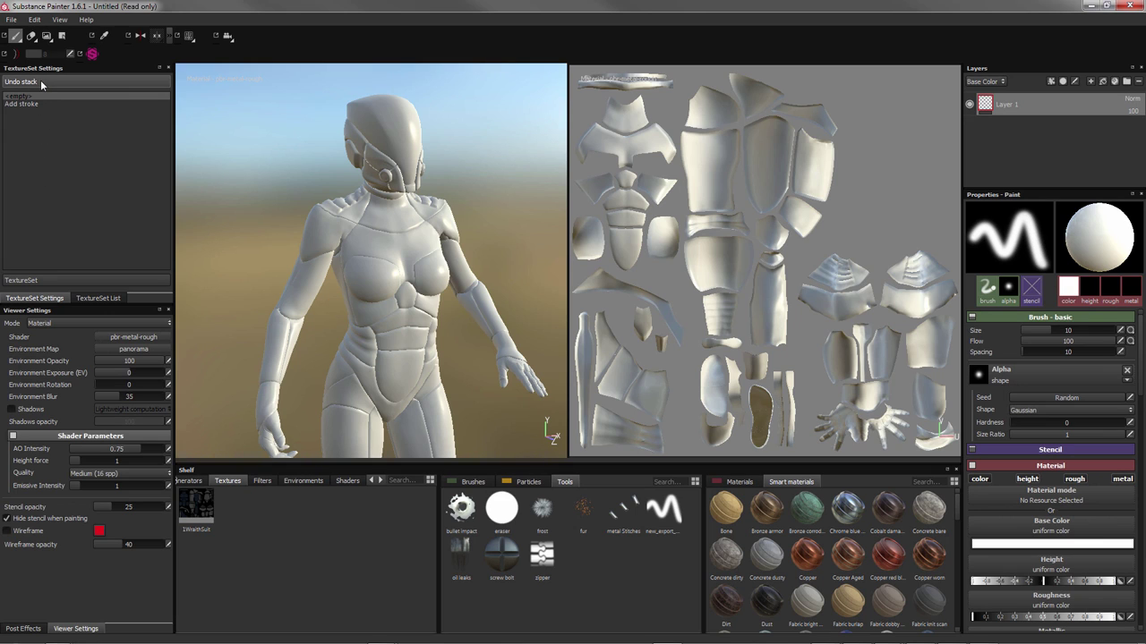
Hide the undo history and expand the TextureSet settings panel
left_click(81, 301)
left_click(40, 302)
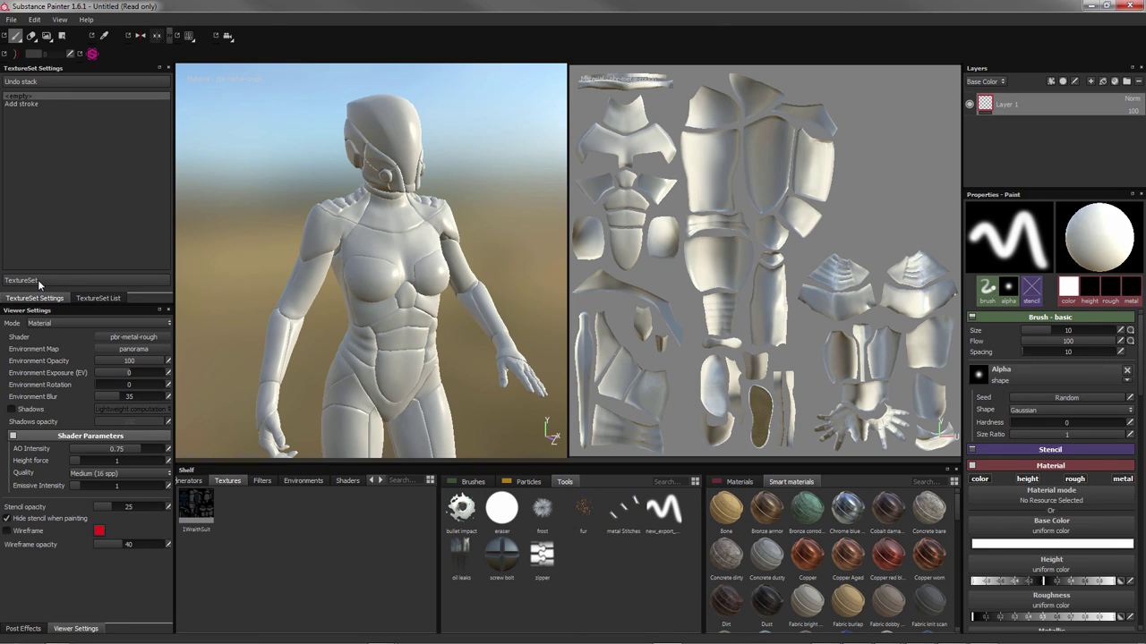
left_click(37, 279)
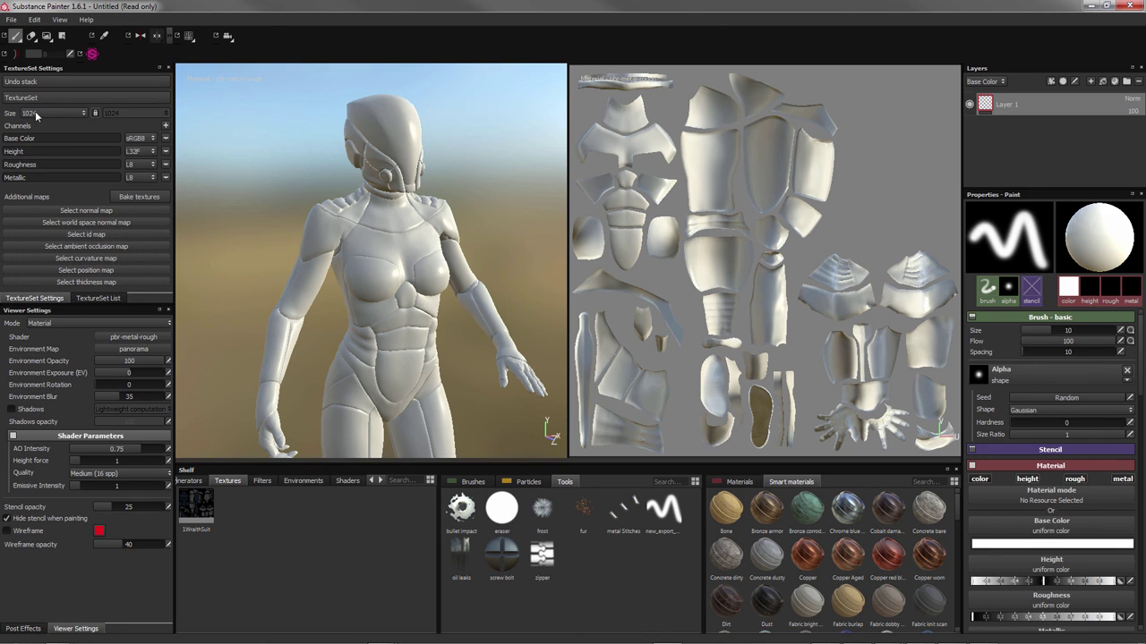
Check the casque_GR and corps_gr texture sets in the list, then return to TextureSet Settings
left_click(87, 301)
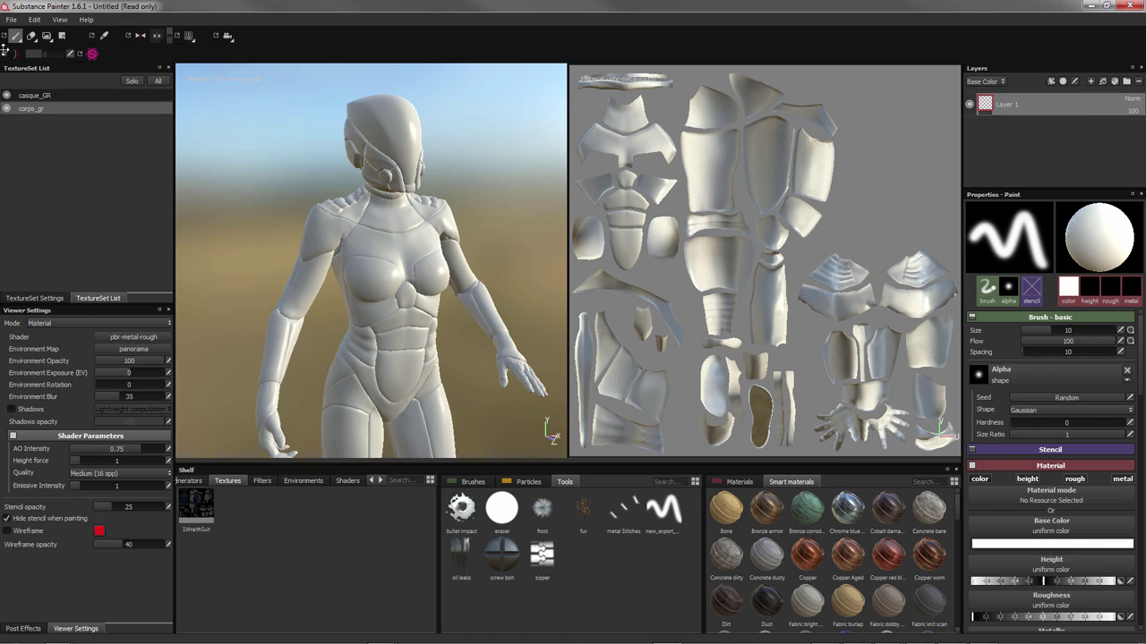
left_click(55, 94)
left_click(52, 109)
left_click(45, 298)
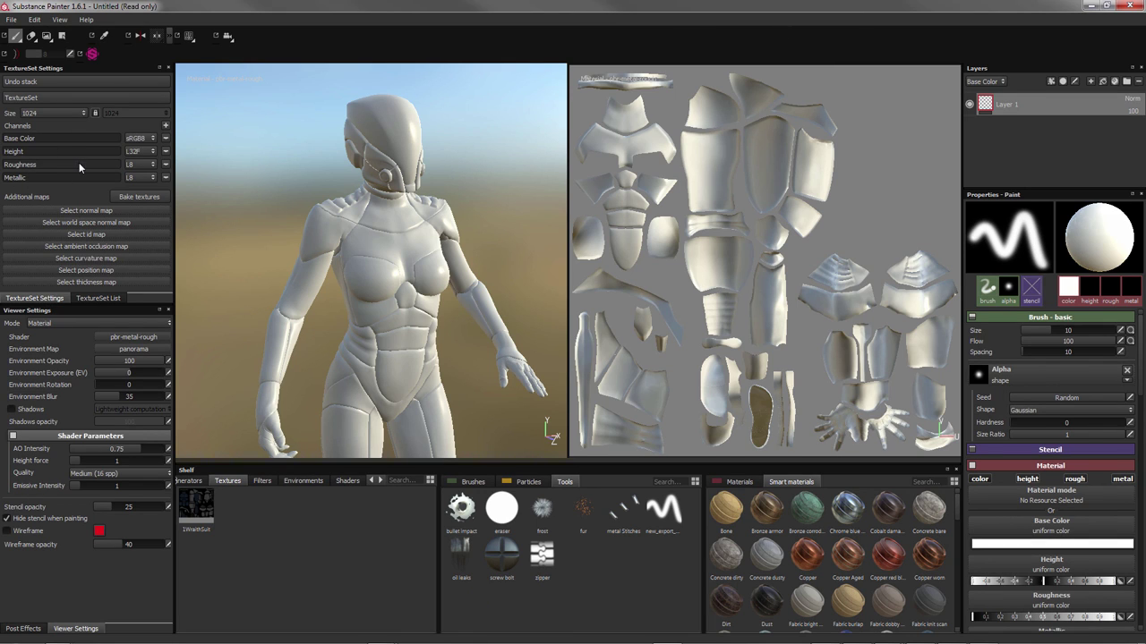
Orbit the character toward a side view, leaving the viewport shader unchanged
left_click(122, 338)
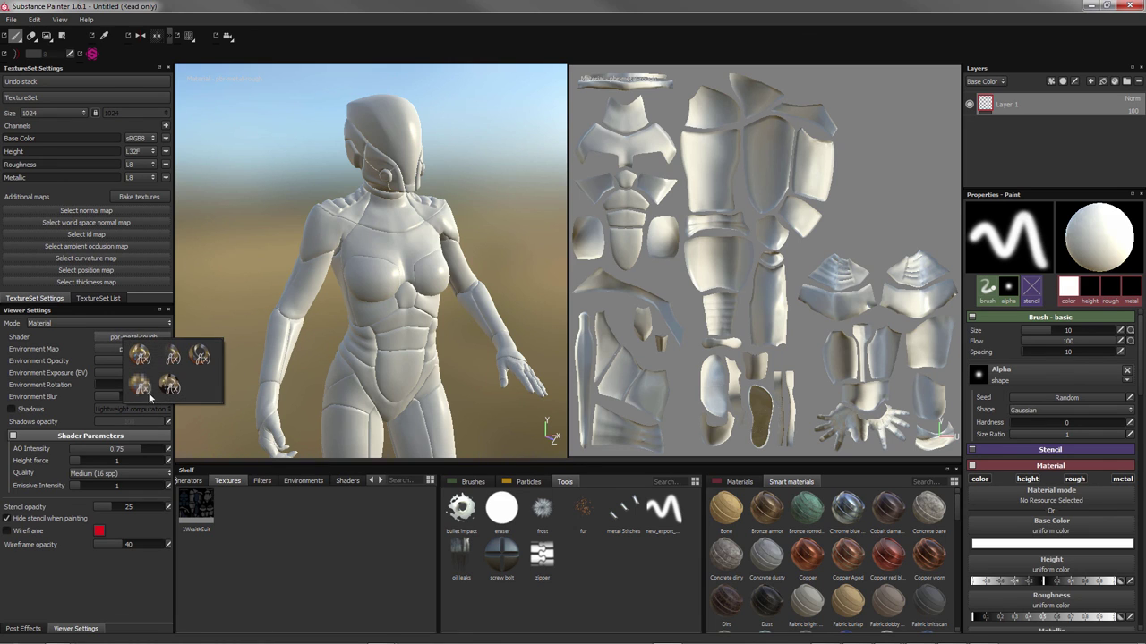
left_click(70, 336)
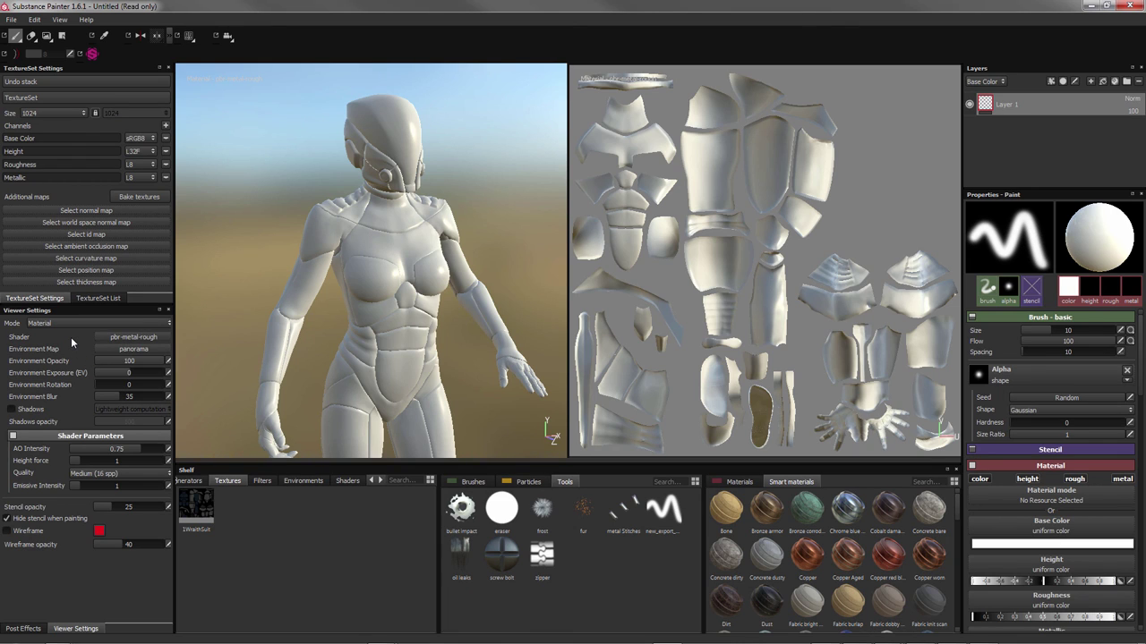
mouse_move(310, 340)
left_mouse_down("alt")
mouse_move(350, 345)
mouse_move(290, 322)
mouse_move(268, 332)
mouse_move(299, 335)
left_mouse_up("alt")
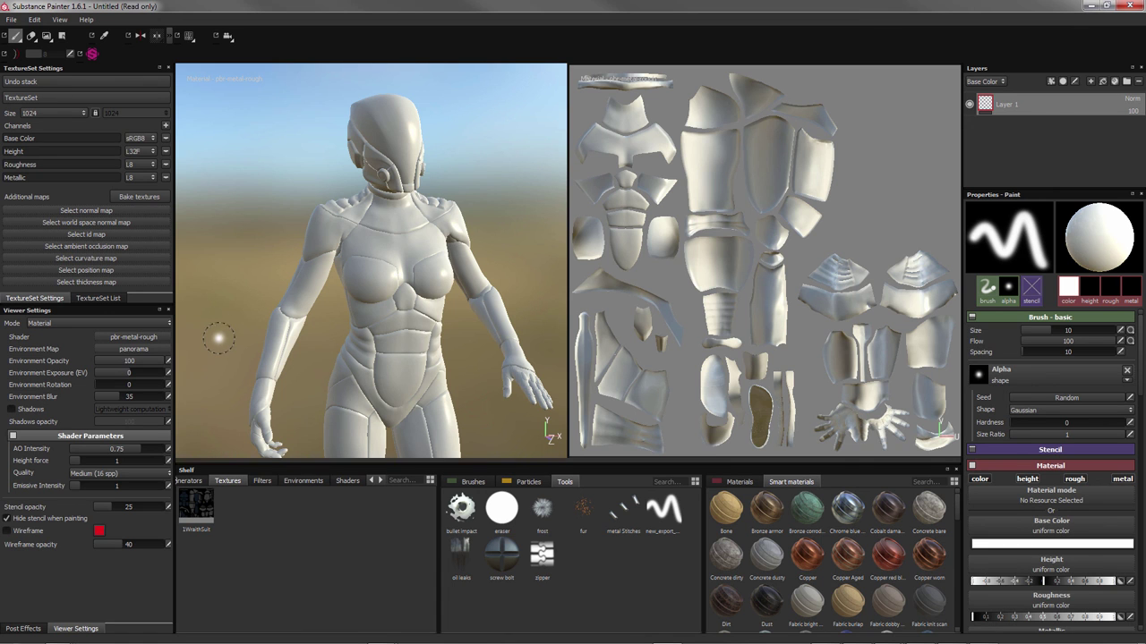
mouse_move(259, 295)
left_mouse_down("alt")
mouse_move(277, 307)
mouse_move(504, 268)
mouse_move(454, 344)
mouse_move(481, 361)
mouse_move(469, 313)
mouse_move(439, 297)
mouse_move(330, 310)
mouse_move(280, 280)
mouse_move(251, 299)
mouse_move(292, 312)
mouse_move(471, 301)
mouse_move(391, 289)
mouse_move(299, 325)
left_mouse_up("alt")
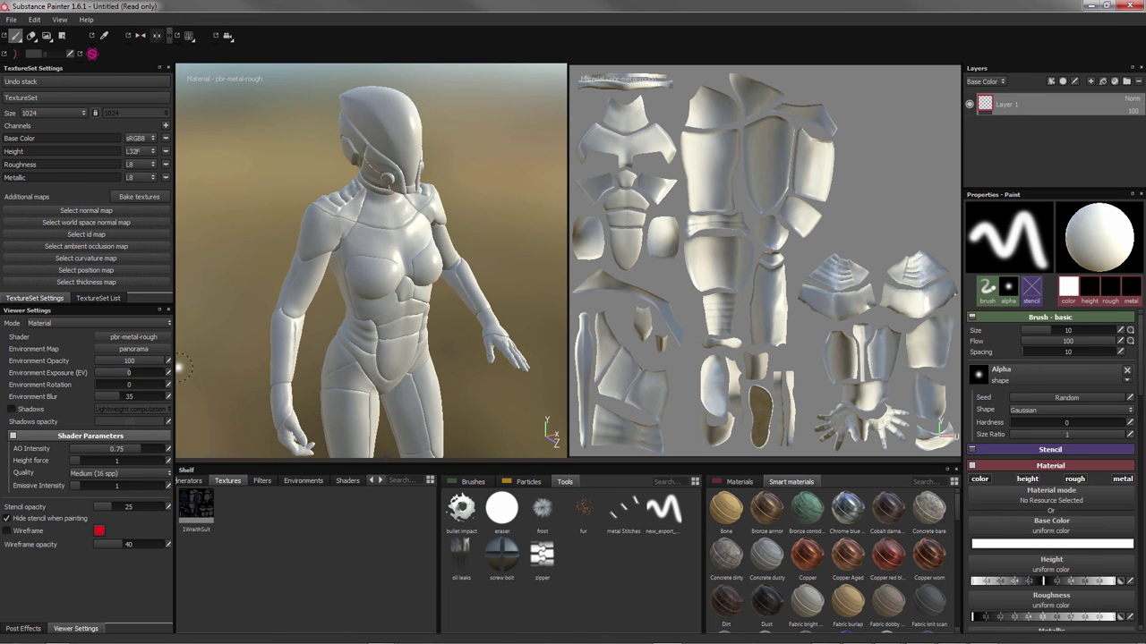
Choose small_apartment as the viewer's environment map
left_click(127, 349)
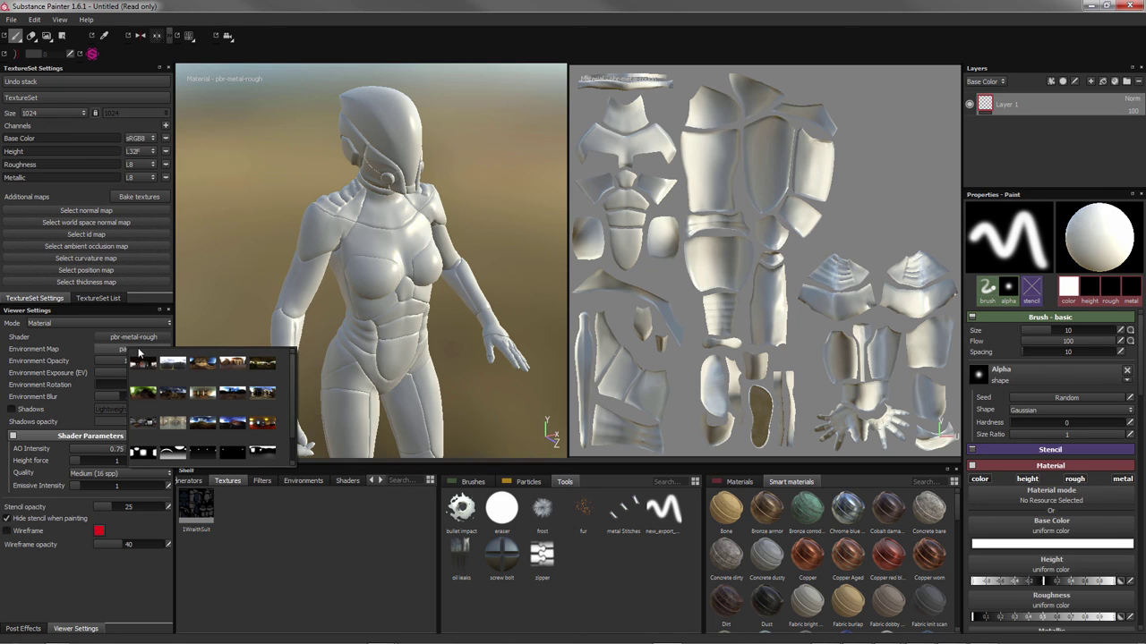
left_click(266, 419)
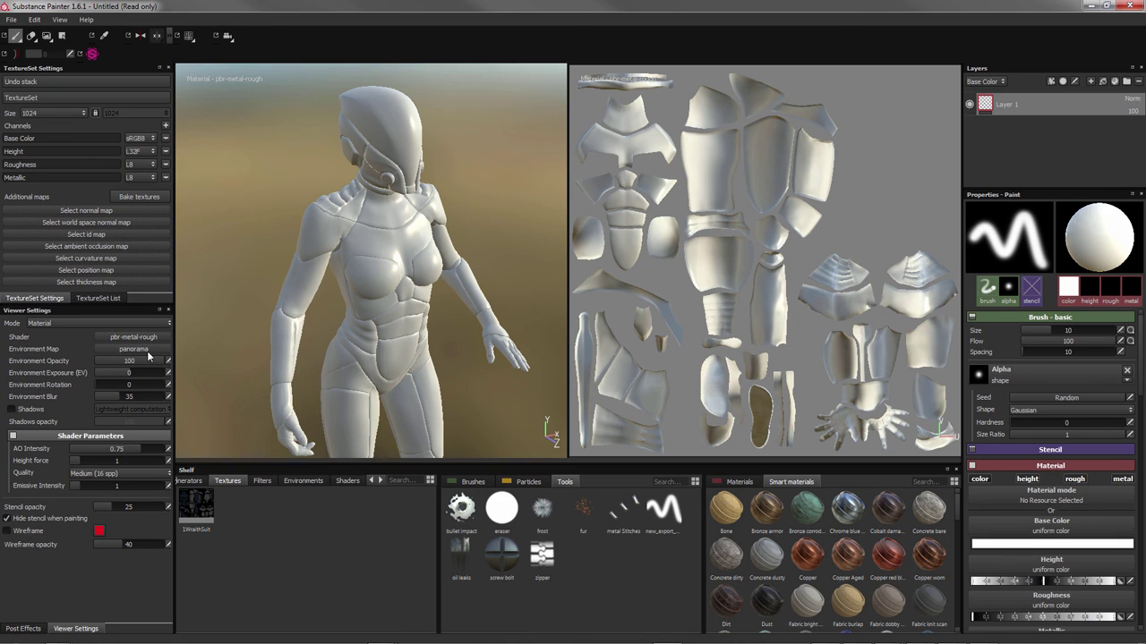
left_click(147, 351)
left_click(379, 325)
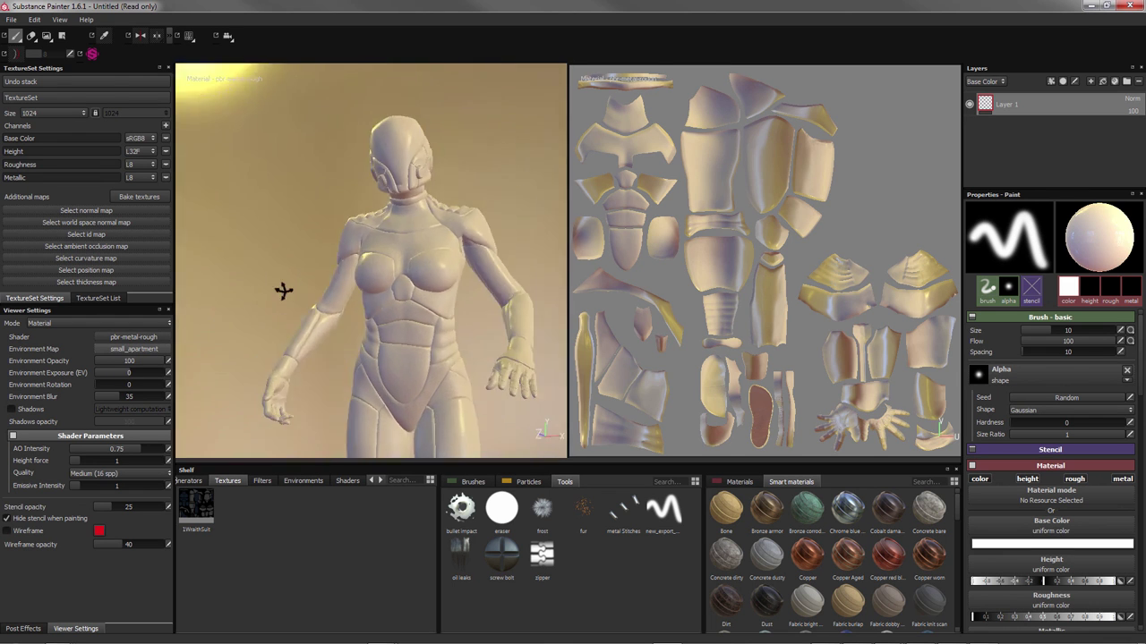
Orbit around the character and lower Environment Exposure to 0.43
mouse_move(282, 291)
left_mouse_down("alt")
mouse_move(623, 293)
mouse_move(176, 316)
mouse_move(457, 309)
mouse_move(440, 328)
mouse_move(322, 319)
mouse_move(405, 324)
left_mouse_up("alt")
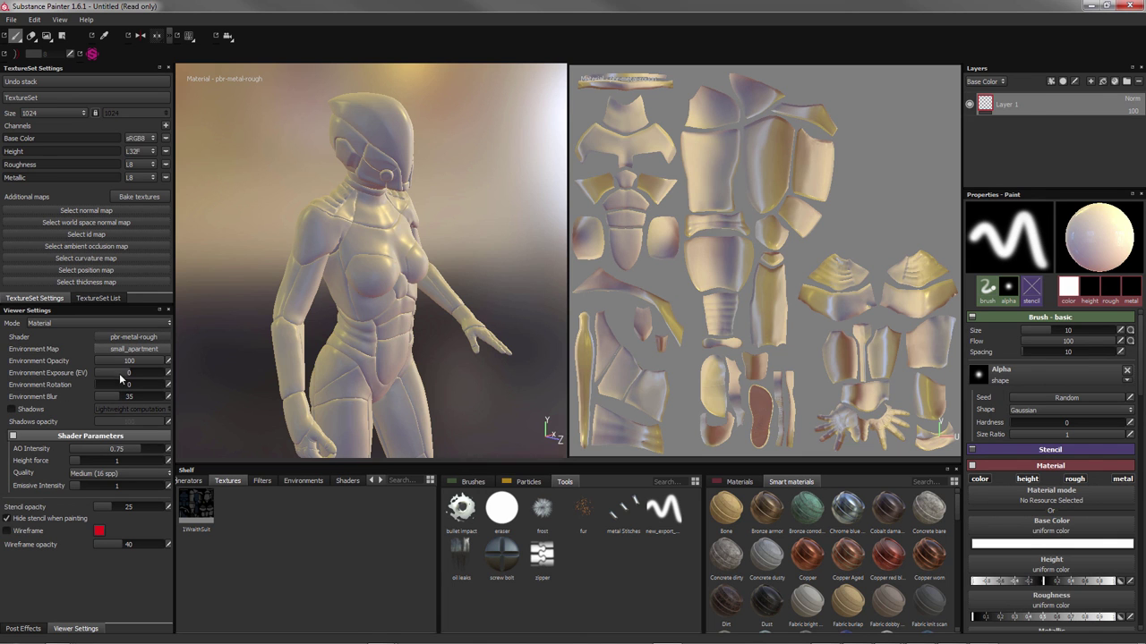
mouse_move(134, 372)
left_mouse_down()
mouse_move(103, 375)
mouse_move(136, 376)
mouse_move(132, 384)
mouse_move(81, 388)
left_mouse_up()
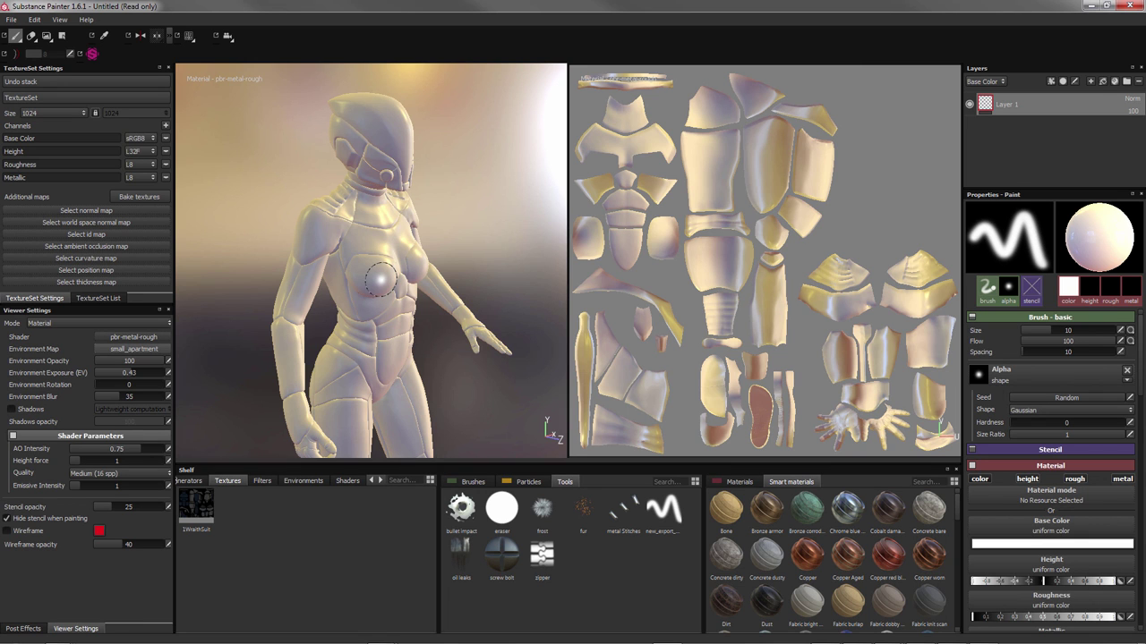
mouse_move(460, 344)
left_mouse_down("alt")
mouse_move(333, 344)
mouse_move(499, 350)
mouse_move(461, 343)
left_mouse_up("alt")
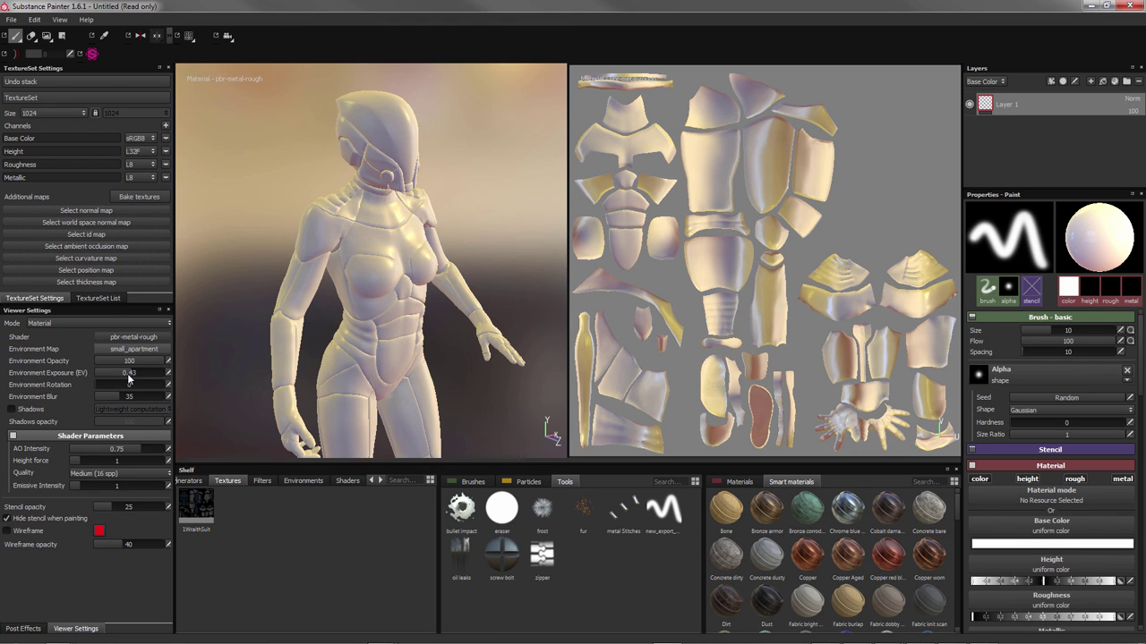
Drag Environment Exposure down to -1.3 and Environment Blur to 27.83
left_click_drag(131, 378, 120, 373)
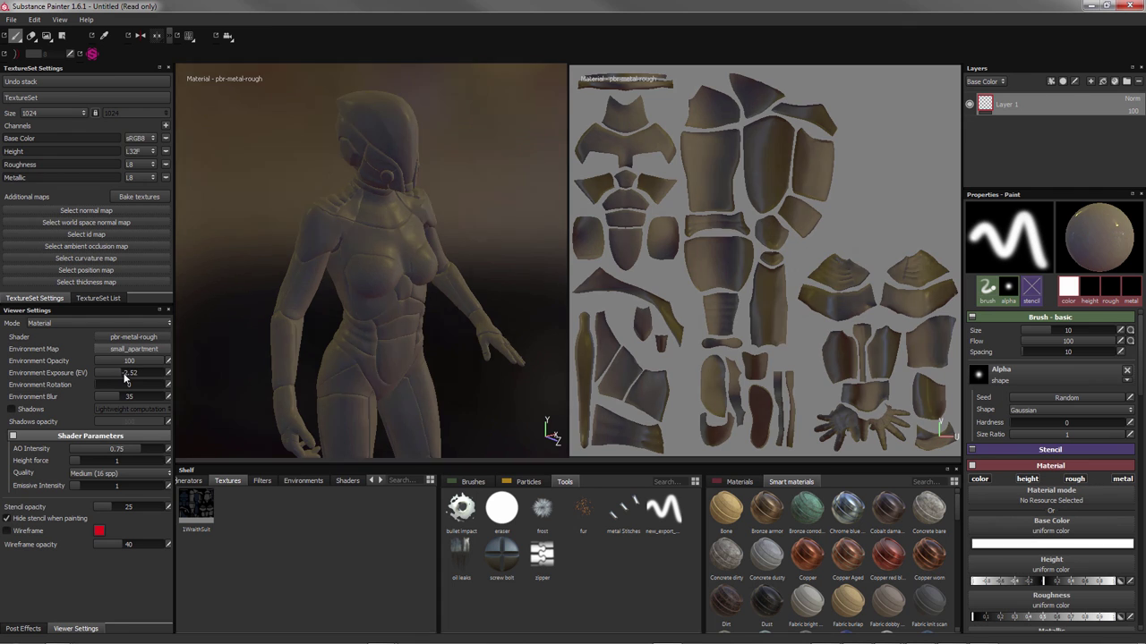
left_click_drag(122, 379, 127, 374)
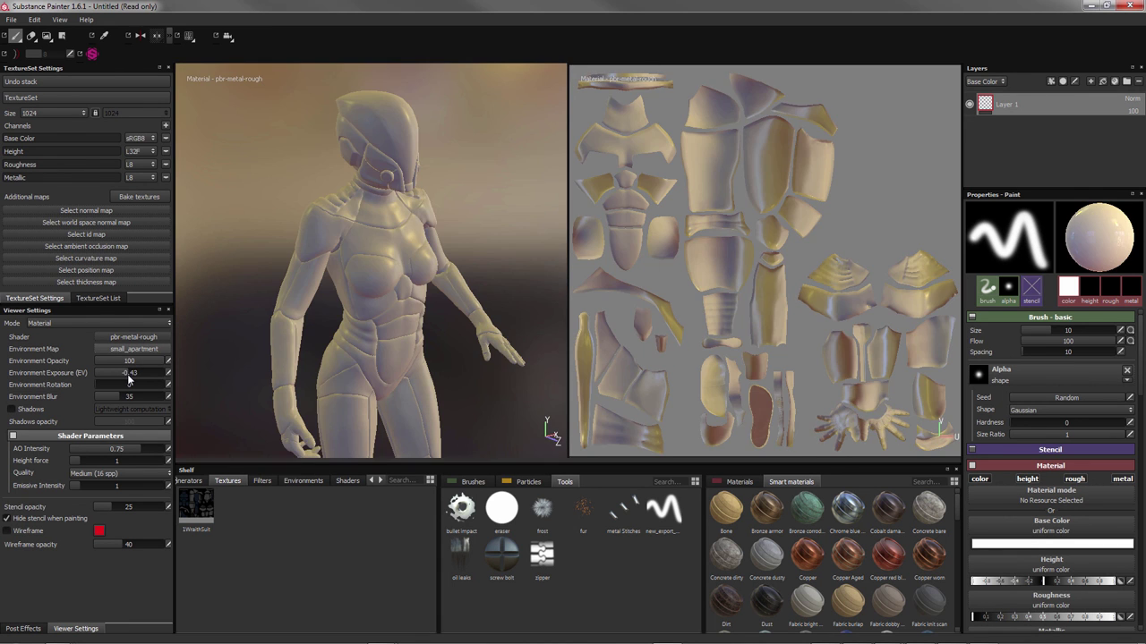
mouse_move(126, 385)
left_click_drag(120, 373, 125, 375)
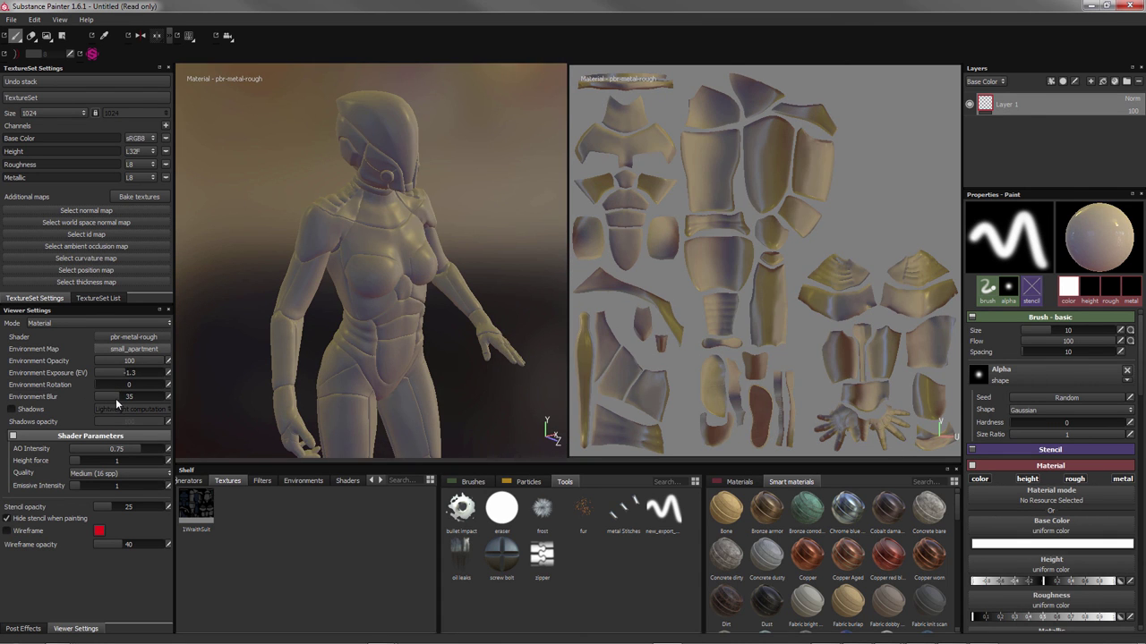
mouse_move(116, 402)
left_mouse_down()
mouse_move(139, 407)
mouse_move(86, 409)
mouse_move(113, 417)
left_mouse_up()
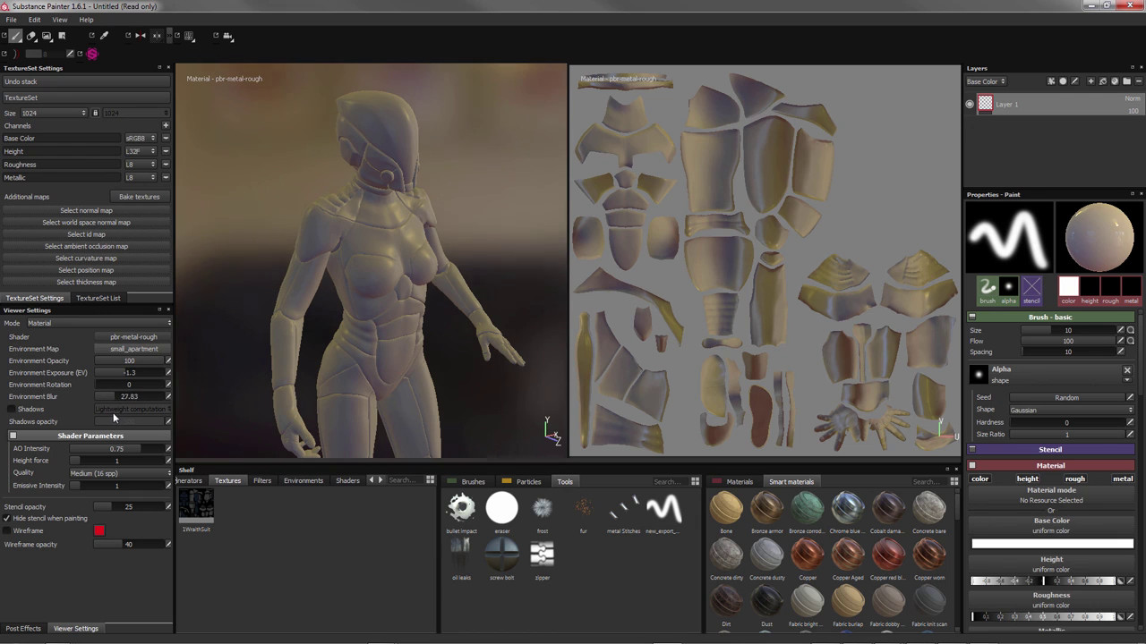
left_click(36, 411)
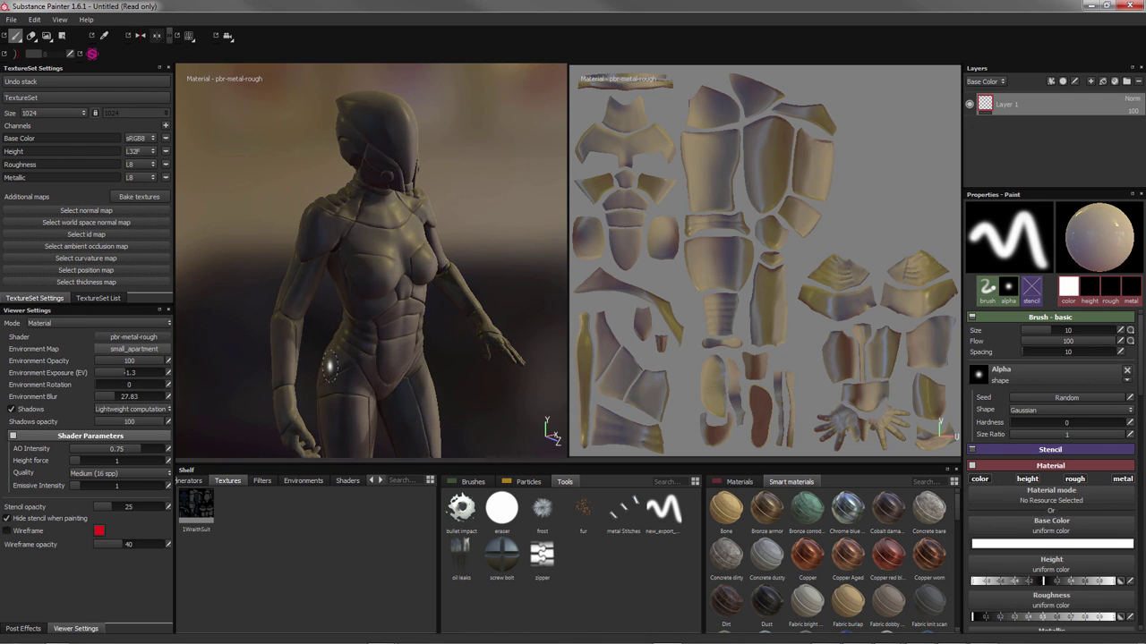
mouse_move(329, 365)
left_mouse_down("alt")
mouse_move(460, 348)
mouse_move(254, 348)
mouse_move(302, 328)
left_mouse_up("alt")
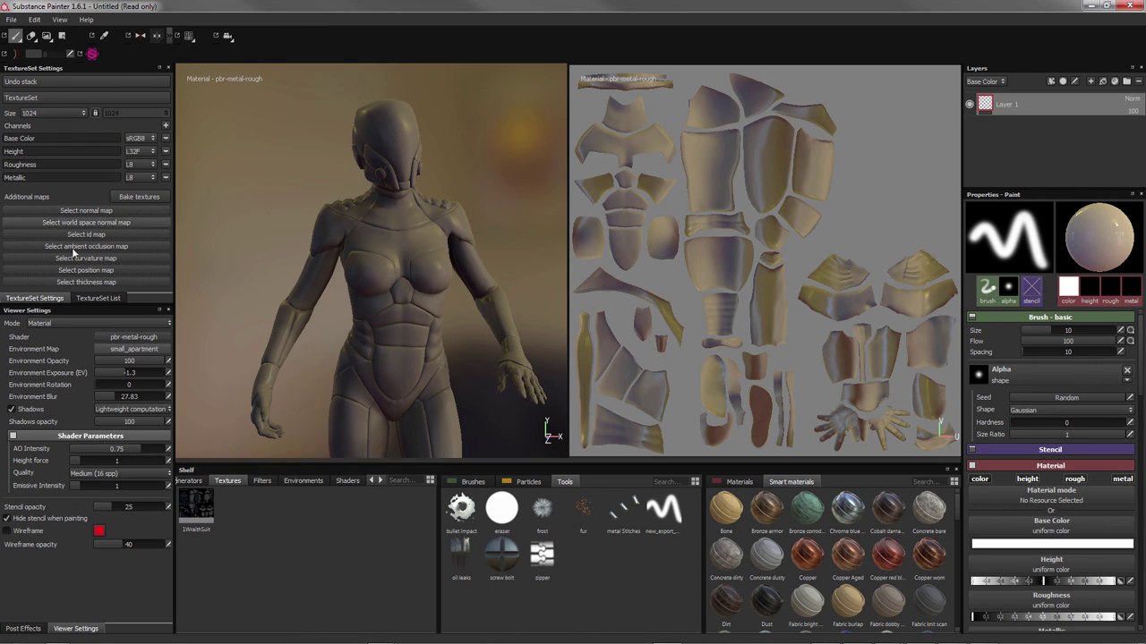
left_click_drag(335, 361, 235, 352, "alt")
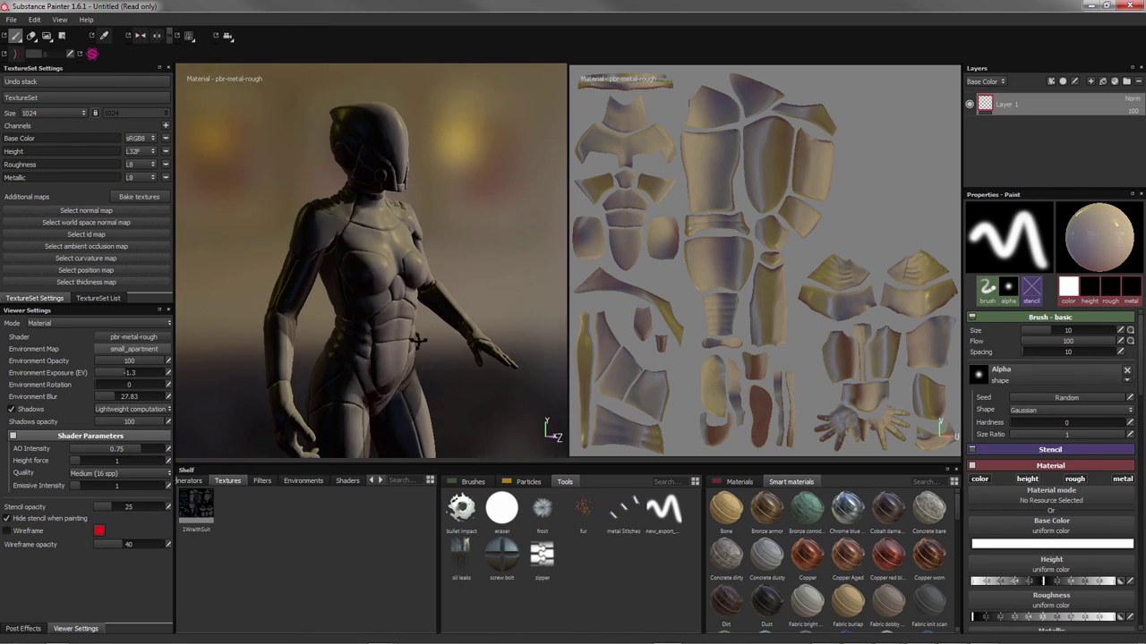
left_click(11, 409)
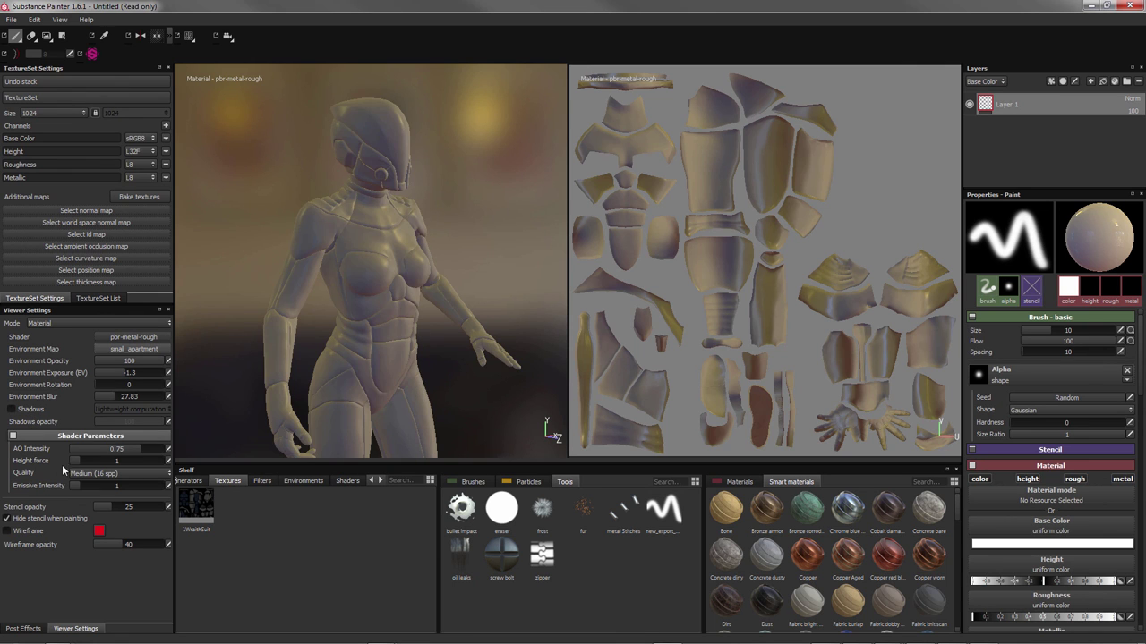
mouse_move(405, 345)
left_mouse_down("alt")
mouse_move(375, 369)
mouse_move(406, 348)
mouse_move(379, 340)
left_mouse_up("alt")
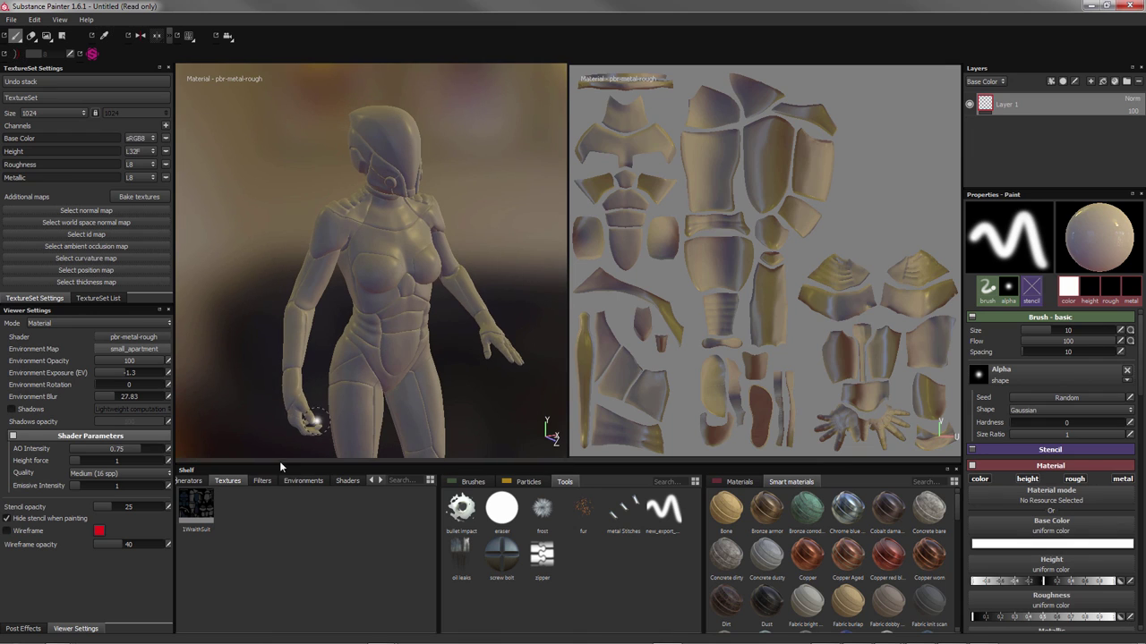
left_click(197, 482)
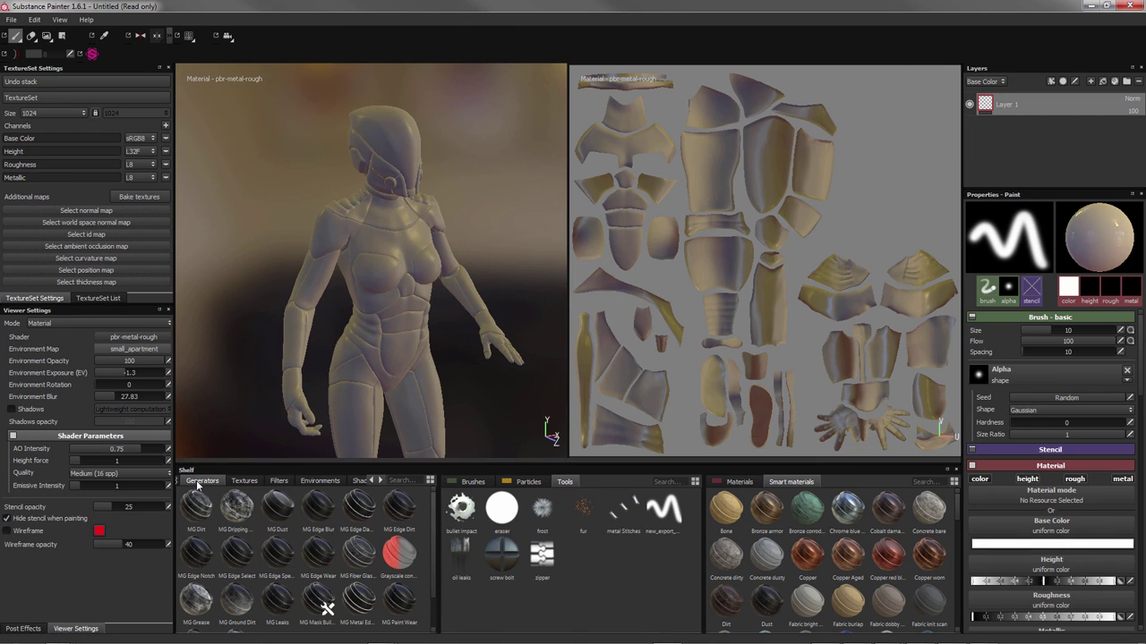
left_click(244, 481)
left_click(280, 480)
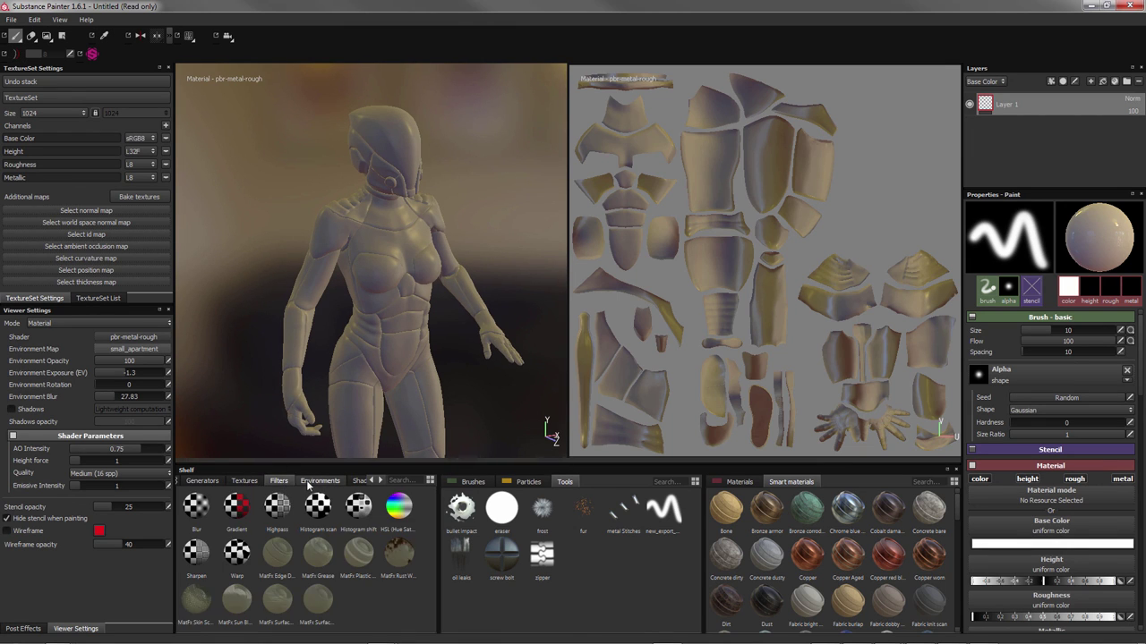
left_click(310, 482)
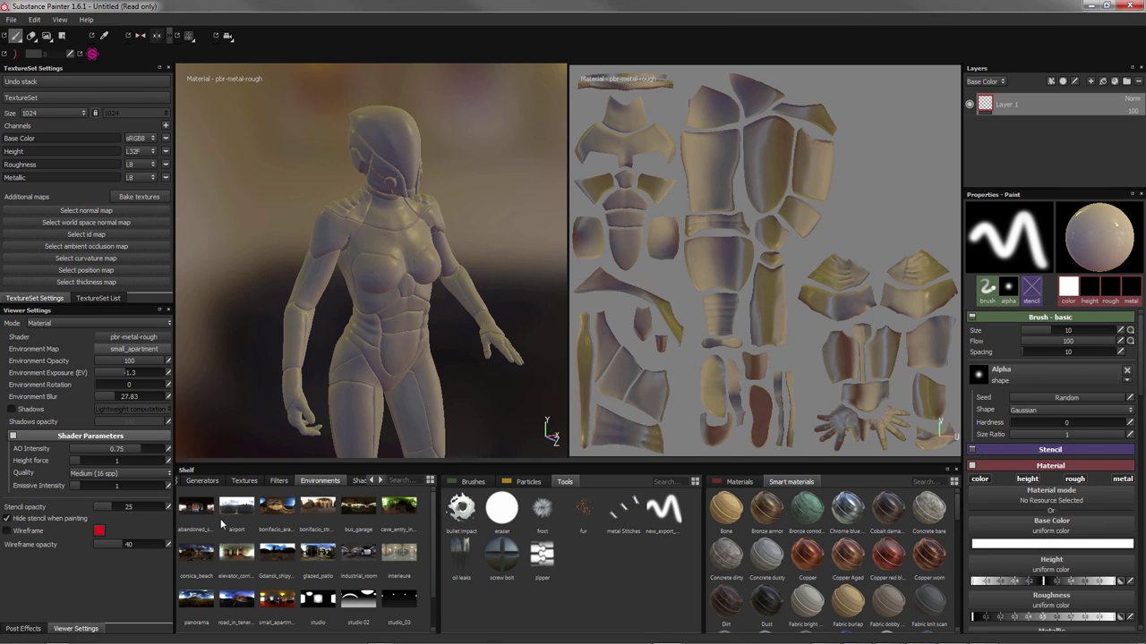
left_click(355, 483)
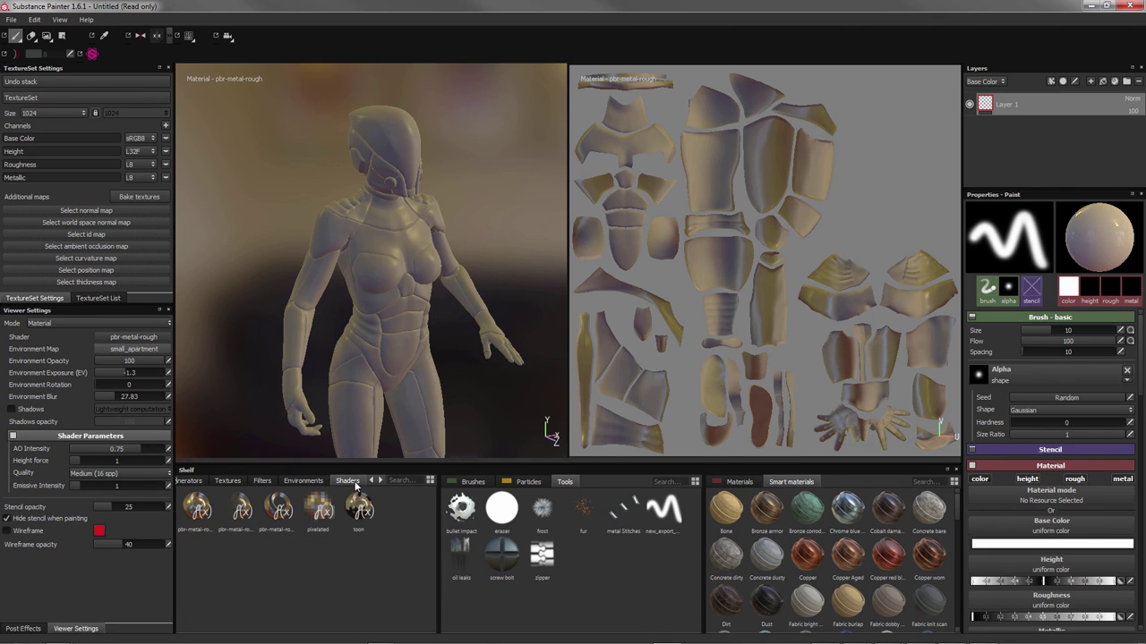
left_click(262, 481)
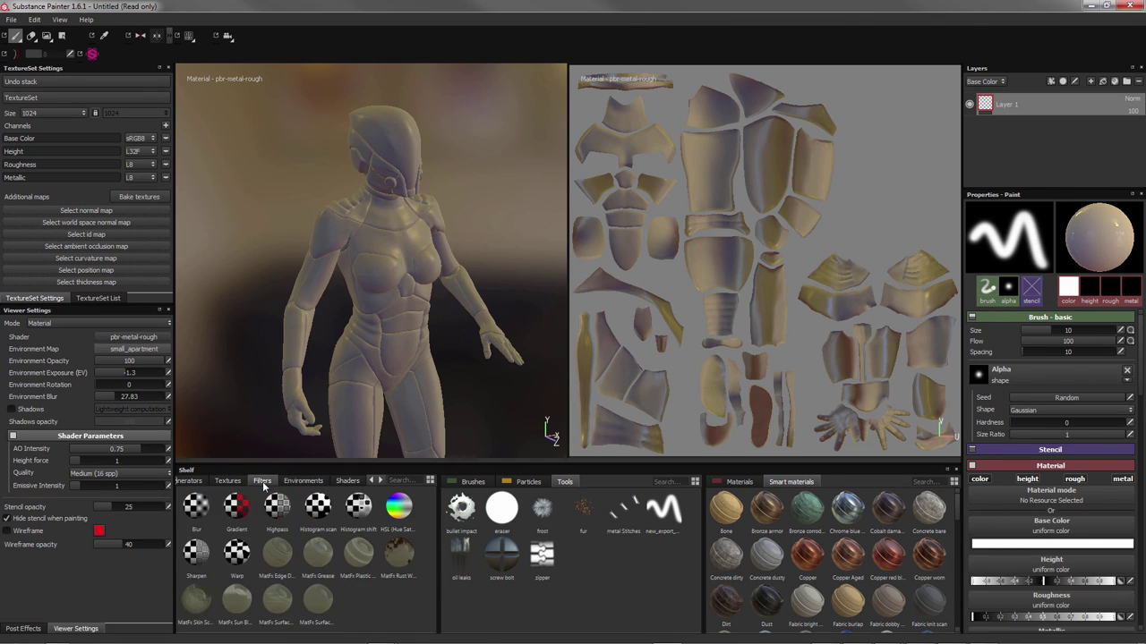
left_click(220, 480)
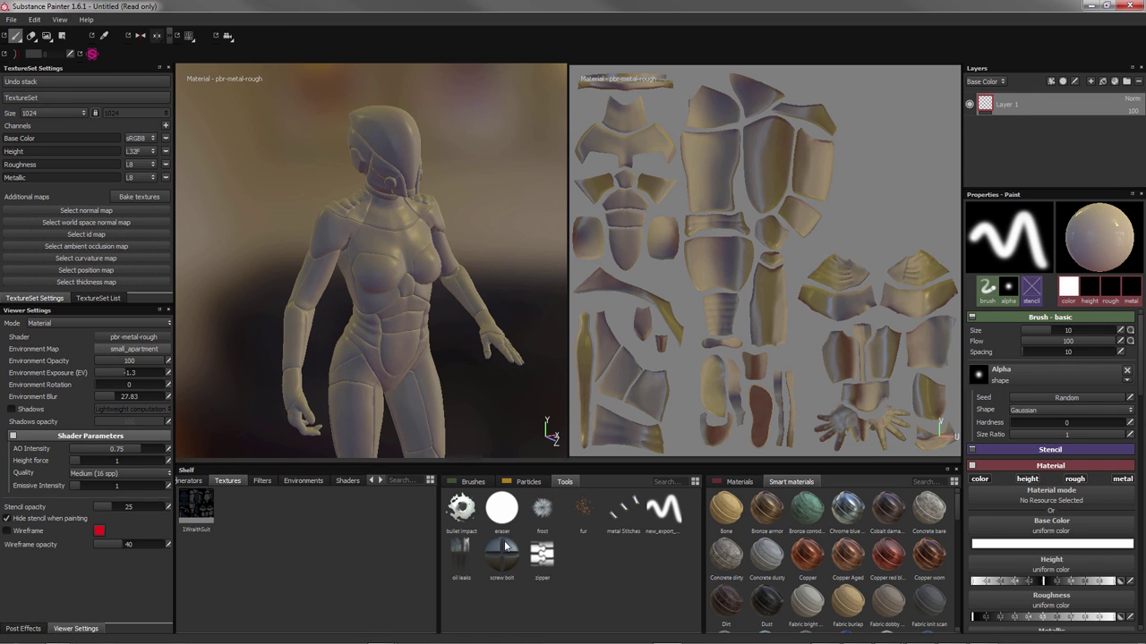
Apply the dirt brush preset, giving the brush Alpha Dirt 06 at size 20
left_click(468, 481)
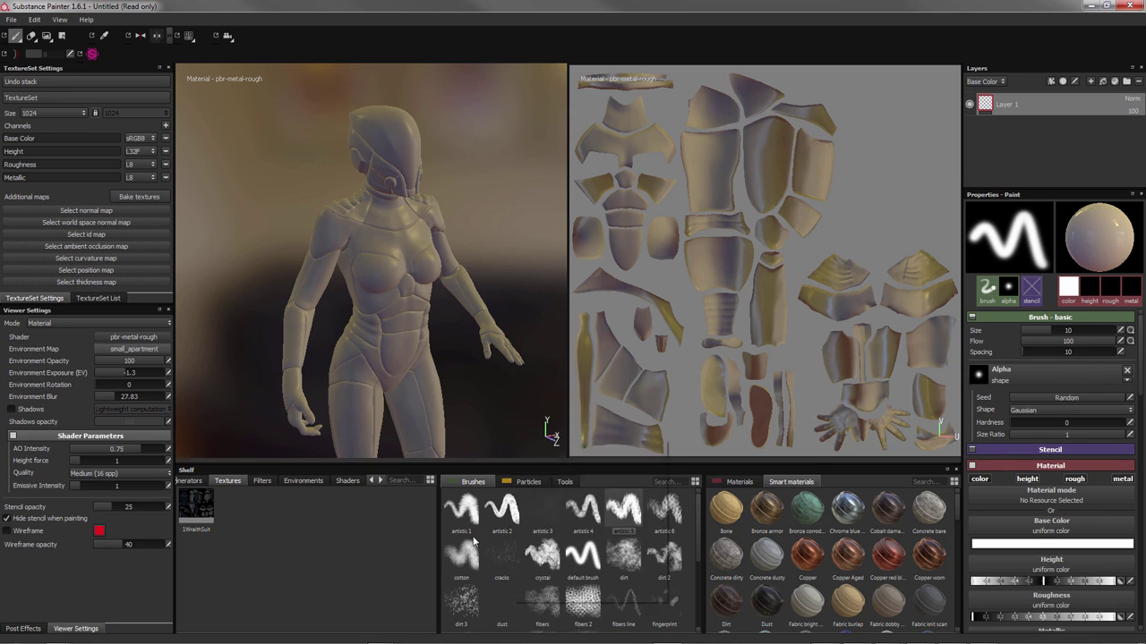
mouse_move(501, 511)
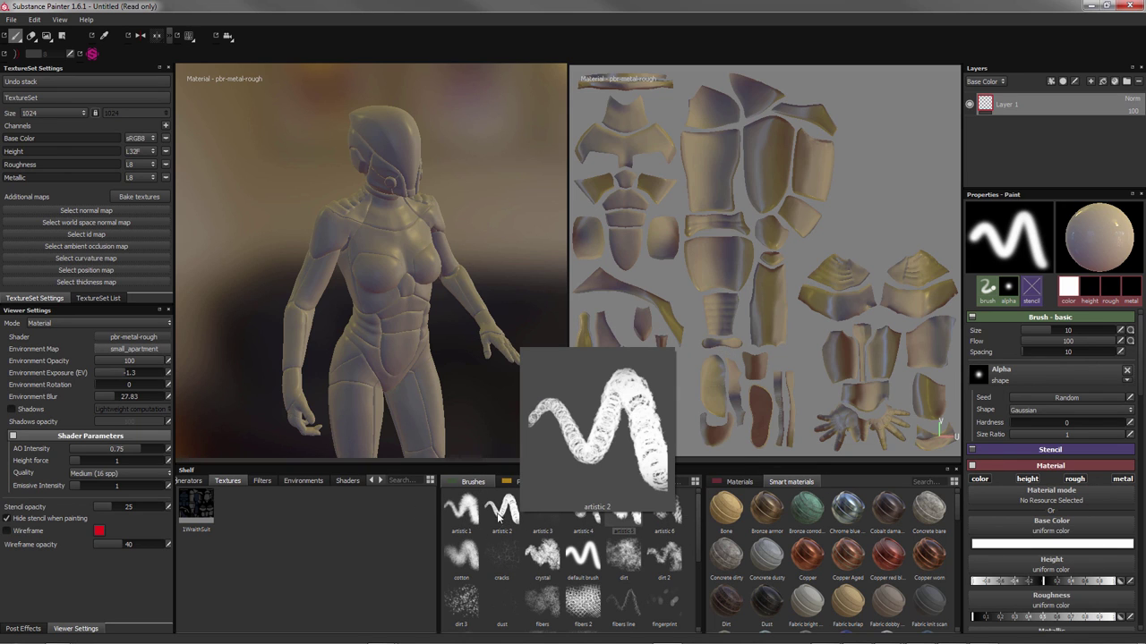
left_click(468, 609)
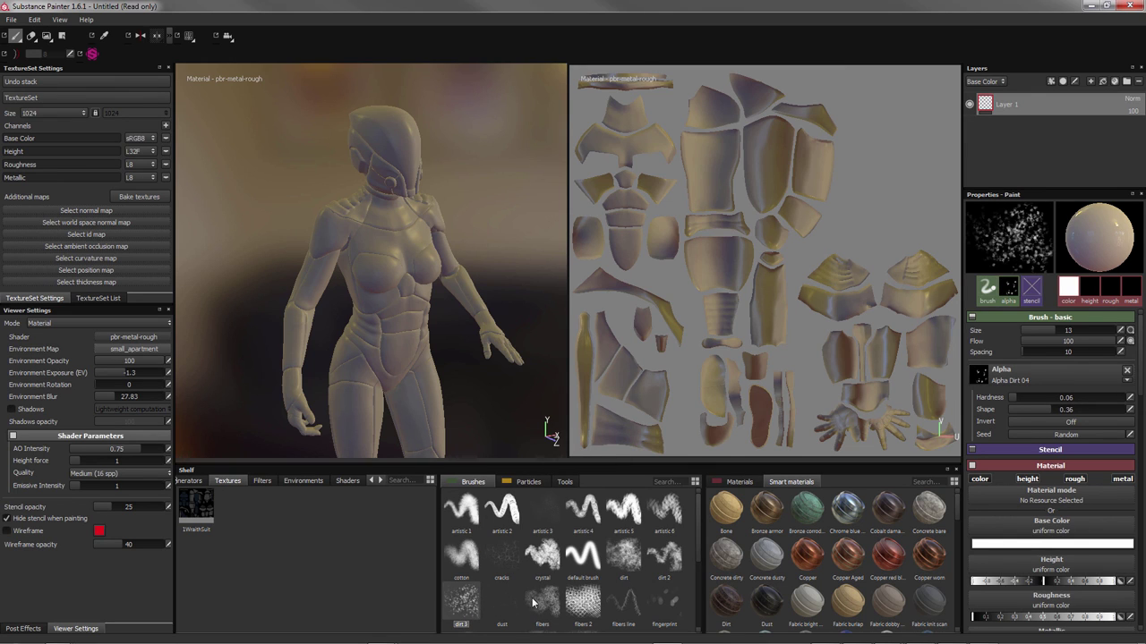
left_click(620, 563)
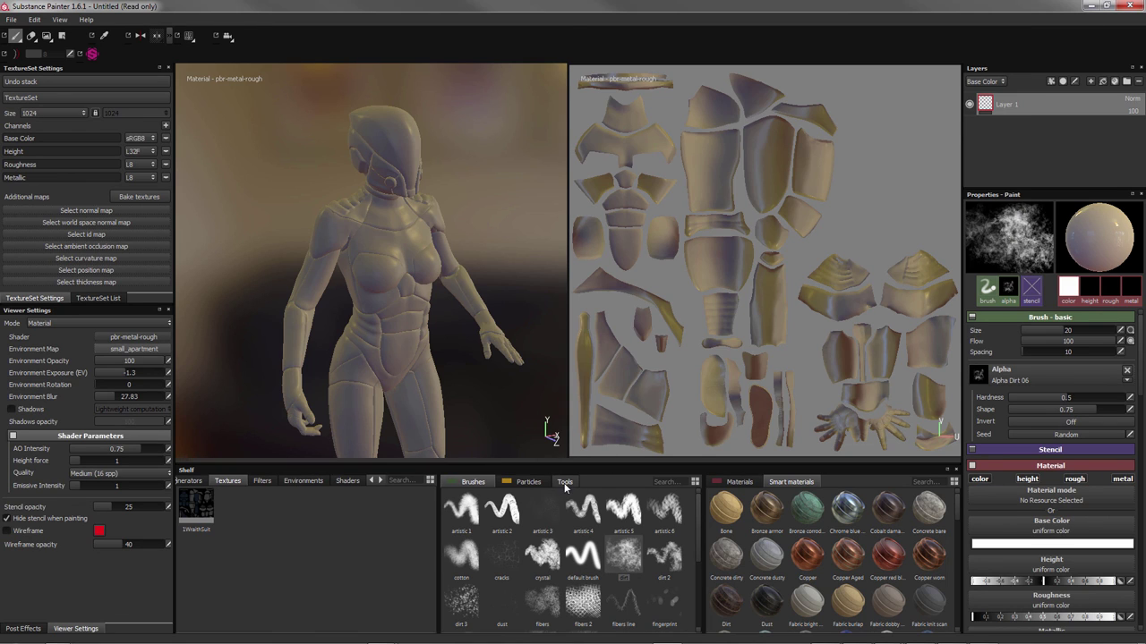
Show the particle presets and regenerate the brush stroke preview
left_click(531, 482)
left_click(532, 483)
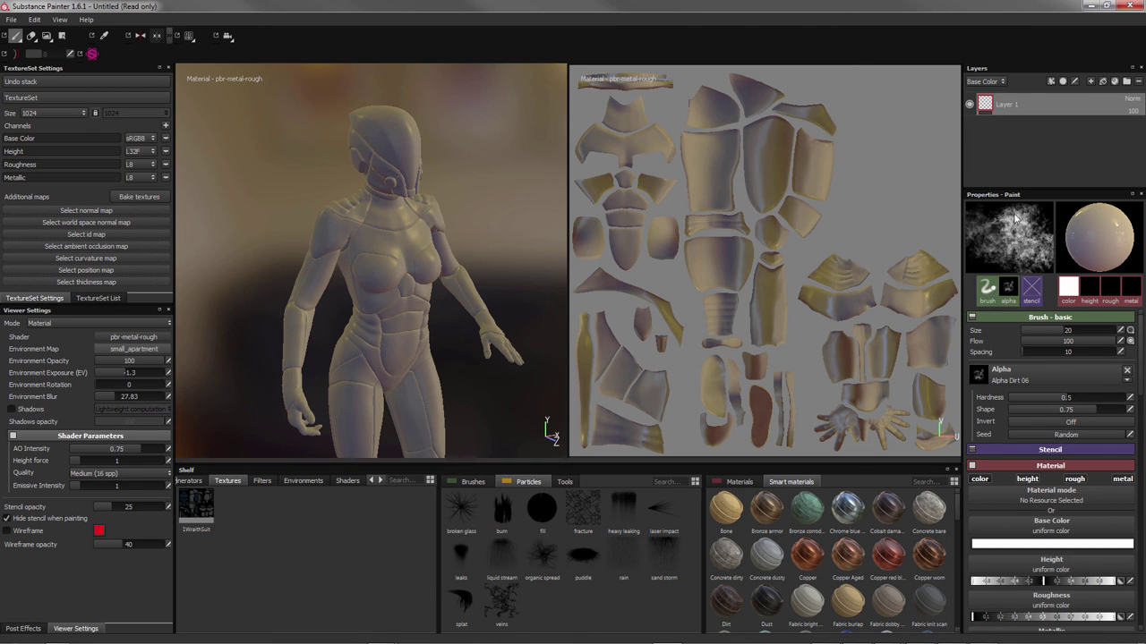
left_click(992, 260)
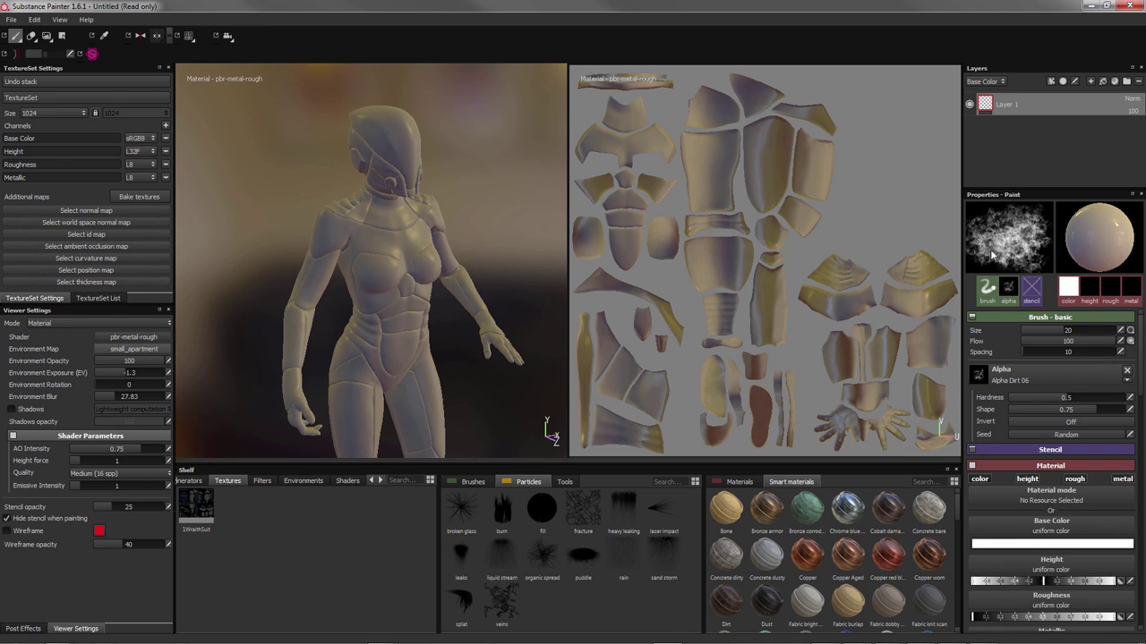
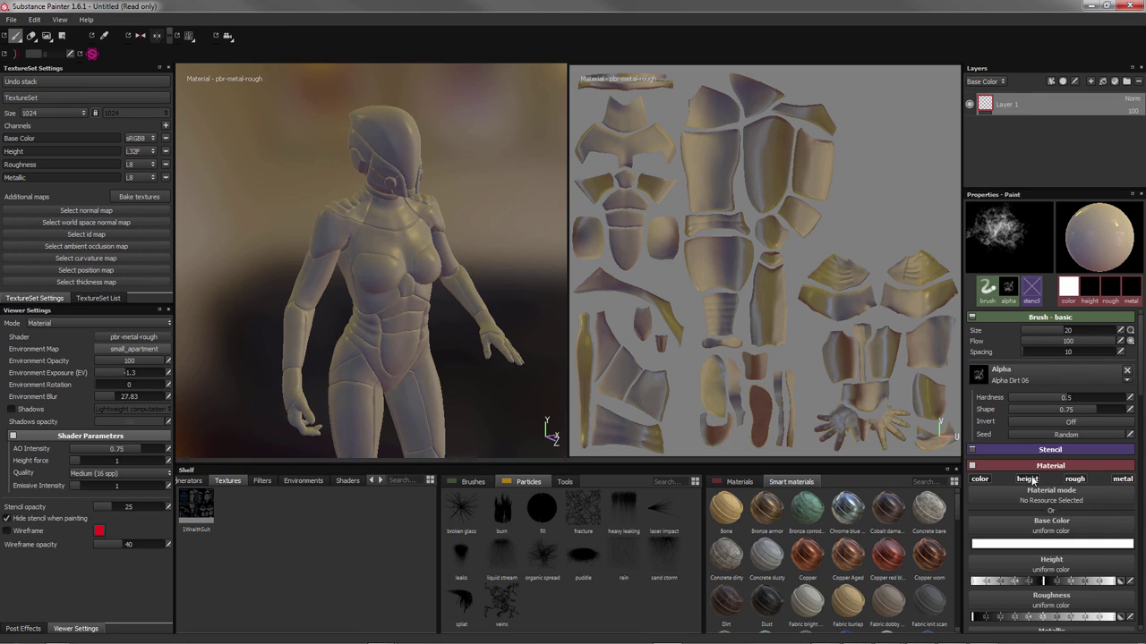
Limit the brush material to colour and height, with roughness and metallic disabled
left_click(1027, 481)
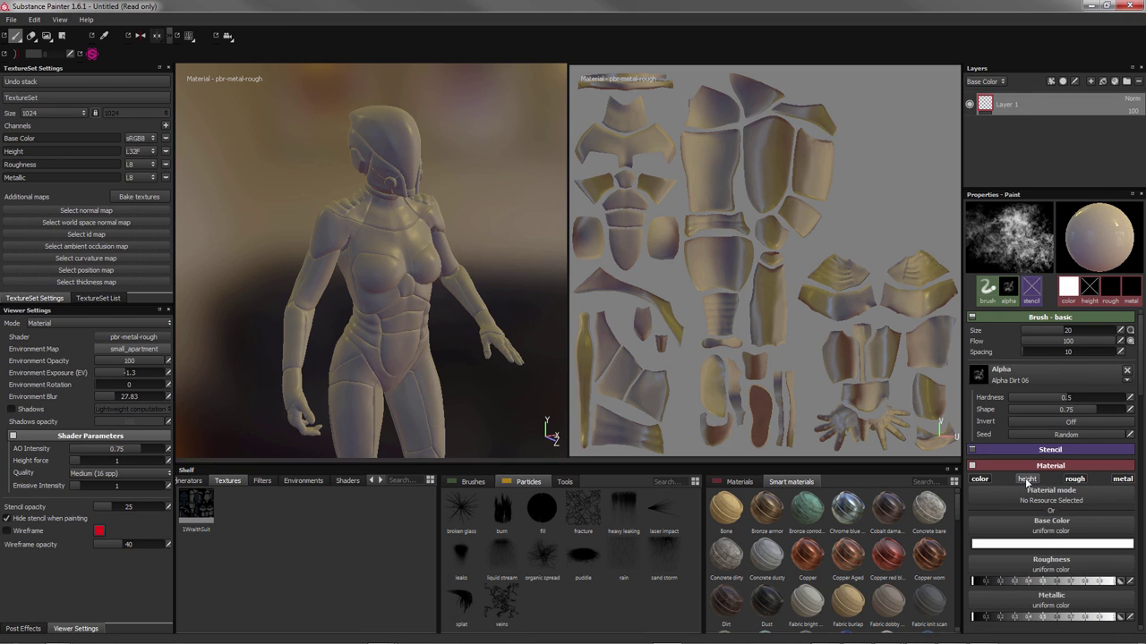
left_click(1075, 484)
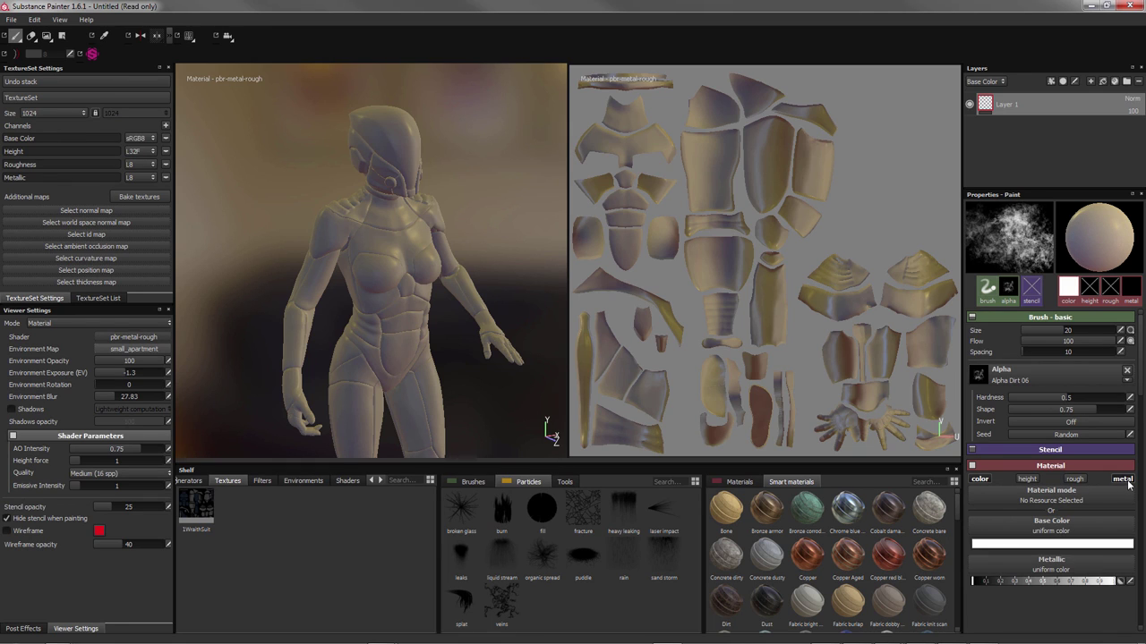
left_click(1126, 482)
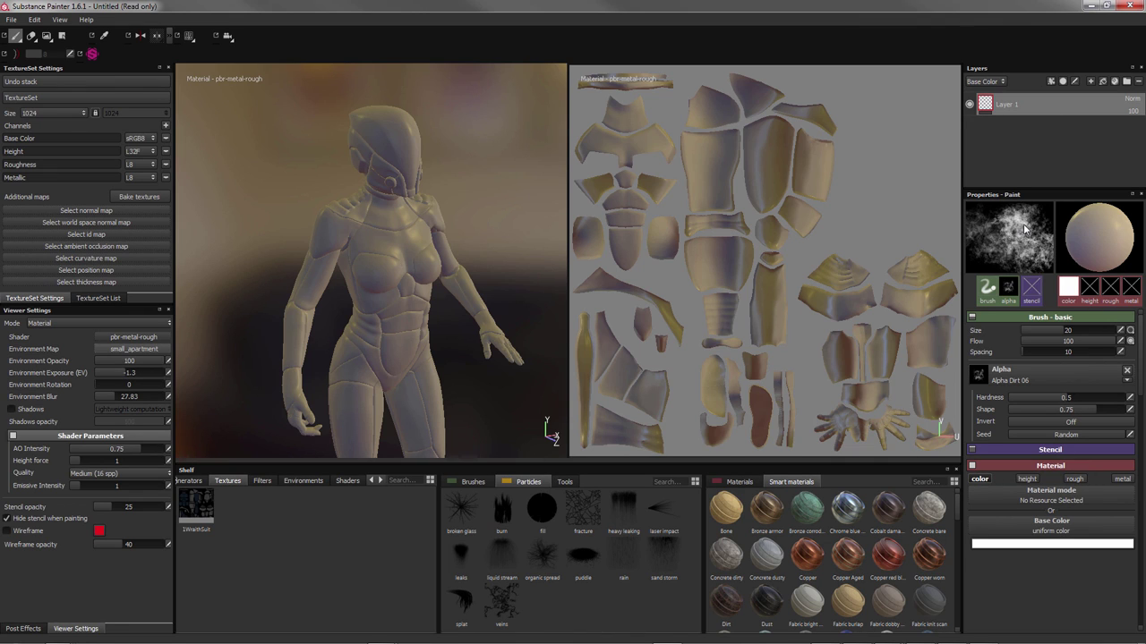
left_click(1026, 479)
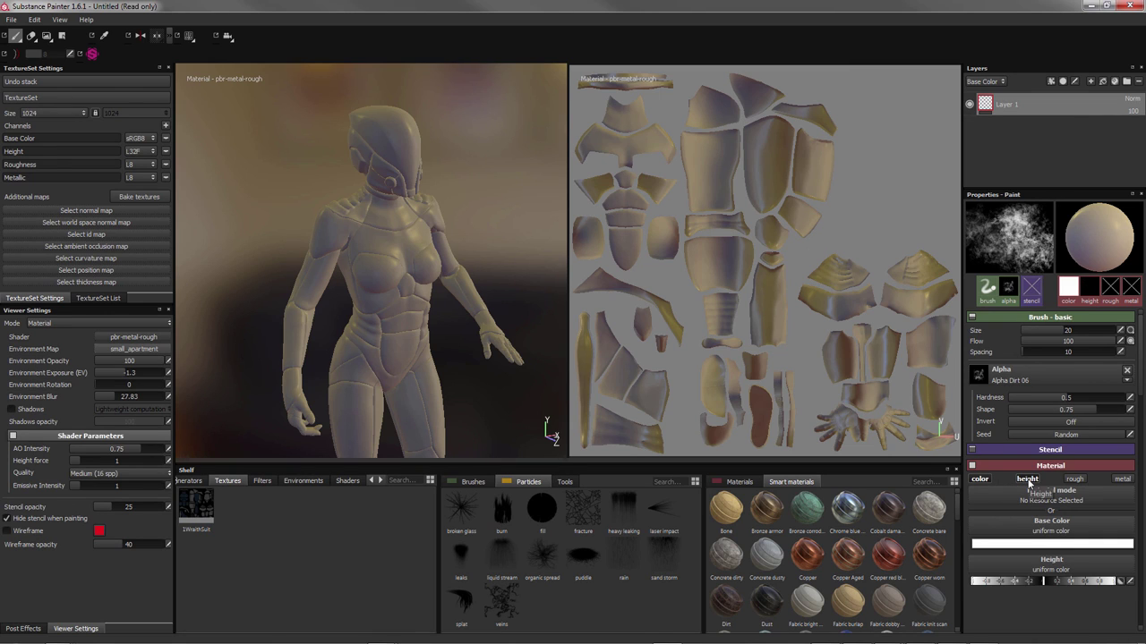
left_click(1028, 480)
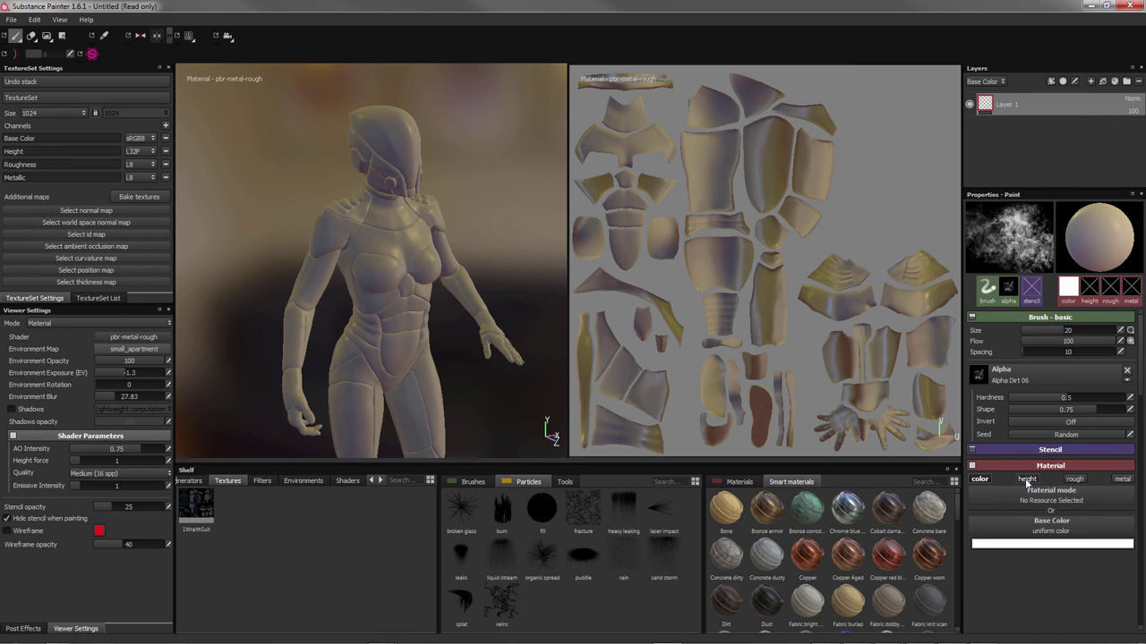
left_click(1027, 481)
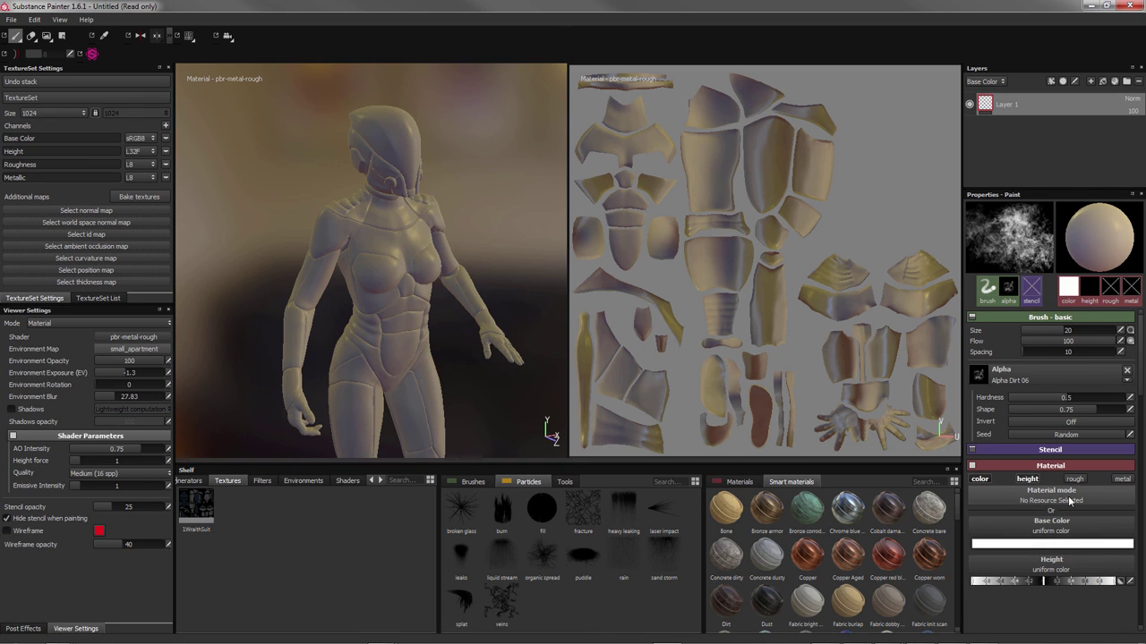
Set the brush base colour to dark red and raise its height value slightly
left_click(1023, 545)
left_click_drag(989, 516, 993, 532)
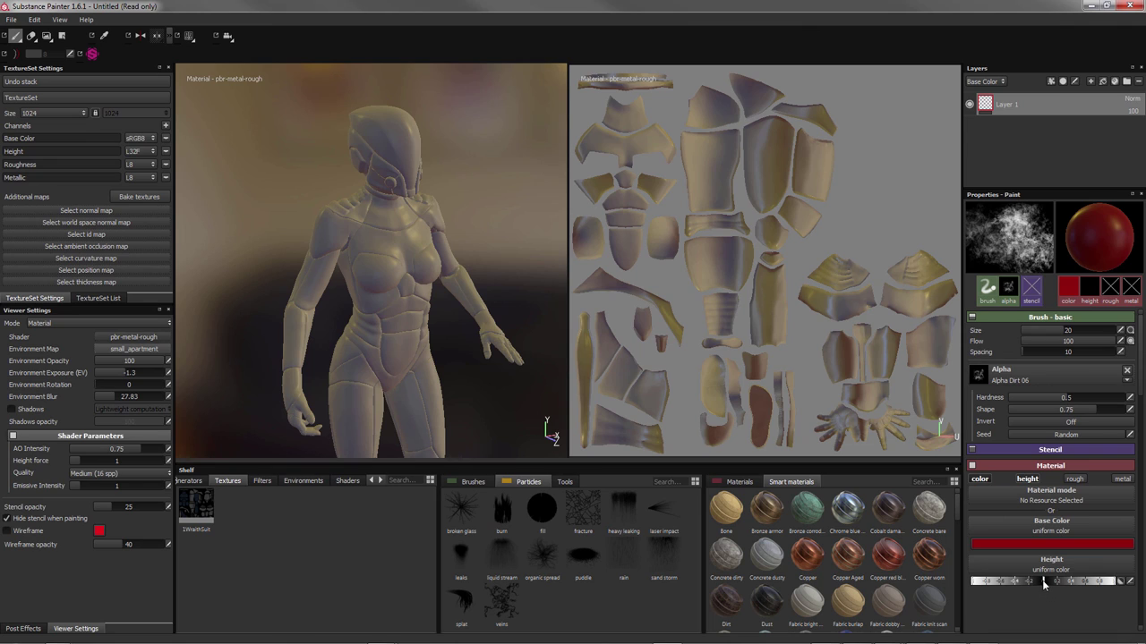
left_click_drag(1044, 582, 1043, 584)
Paint trial red strokes on the abdomen and torso side, then undo them
scroll(360, 247, "down", 2)
scroll(359, 247, "up", 2)
scroll(383, 268, "up", 2)
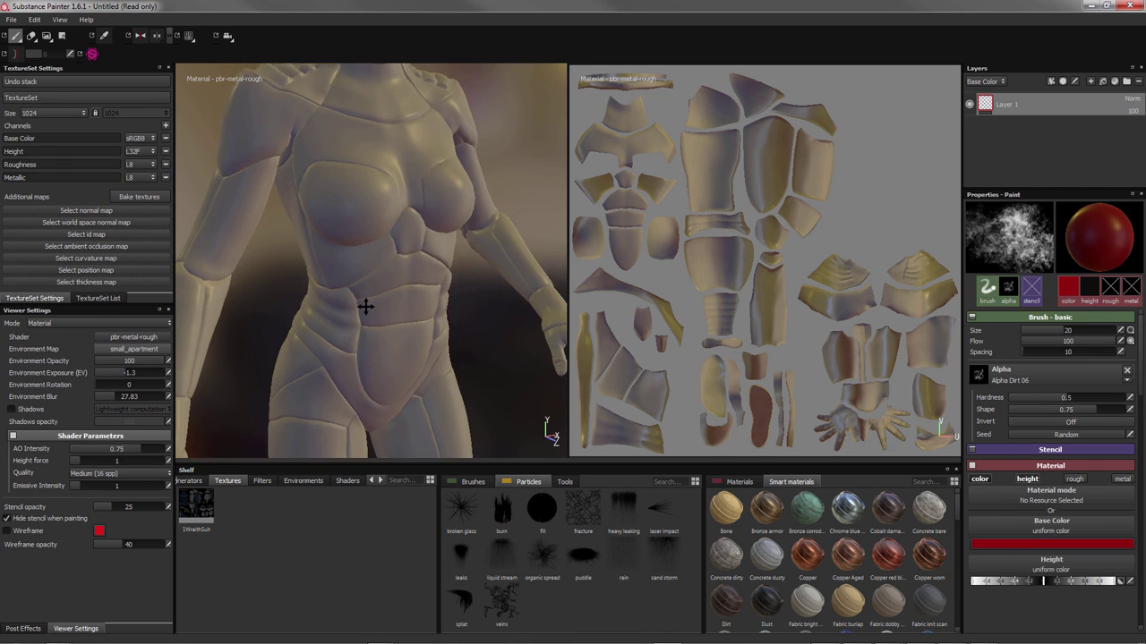
middle_click_drag(366, 302, 415, 417, "alt")
left_click_drag(416, 417, 402, 356, "alt")
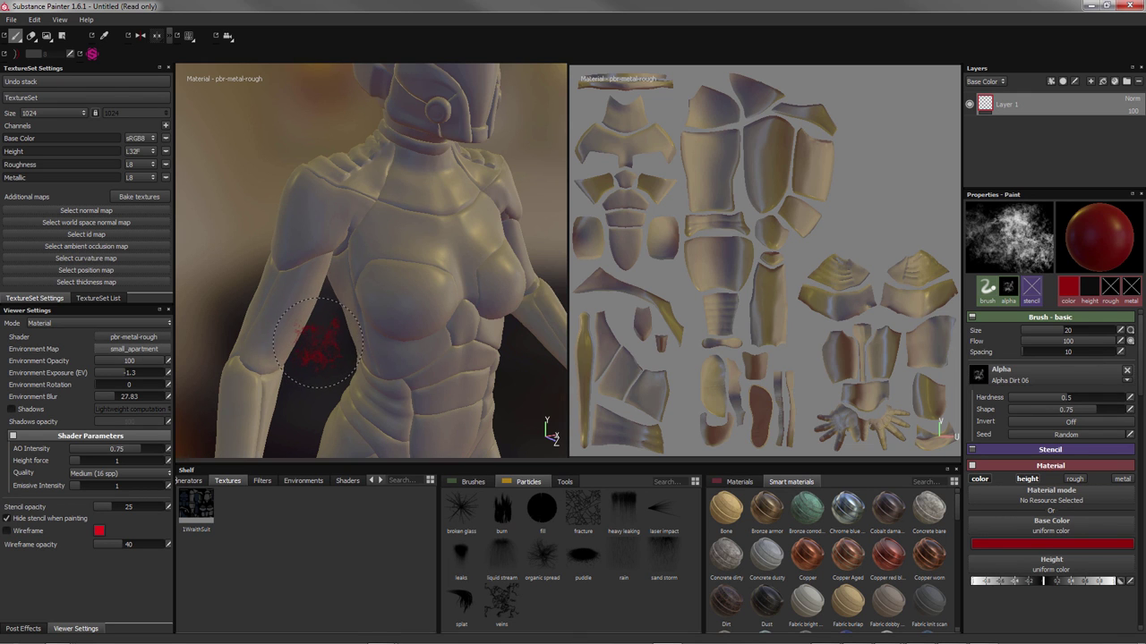
mouse_move(317, 340)
left_mouse_down("alt")
mouse_move(392, 355)
mouse_move(274, 332)
mouse_move(397, 360)
mouse_move(299, 370)
mouse_move(254, 394)
mouse_move(241, 371)
mouse_move(404, 368)
mouse_move(499, 345)
mouse_move(296, 345)
left_mouse_up("alt")
mouse_move(288, 338)
left_mouse_down()
mouse_move(305, 349)
mouse_move(319, 340)
left_mouse_up()
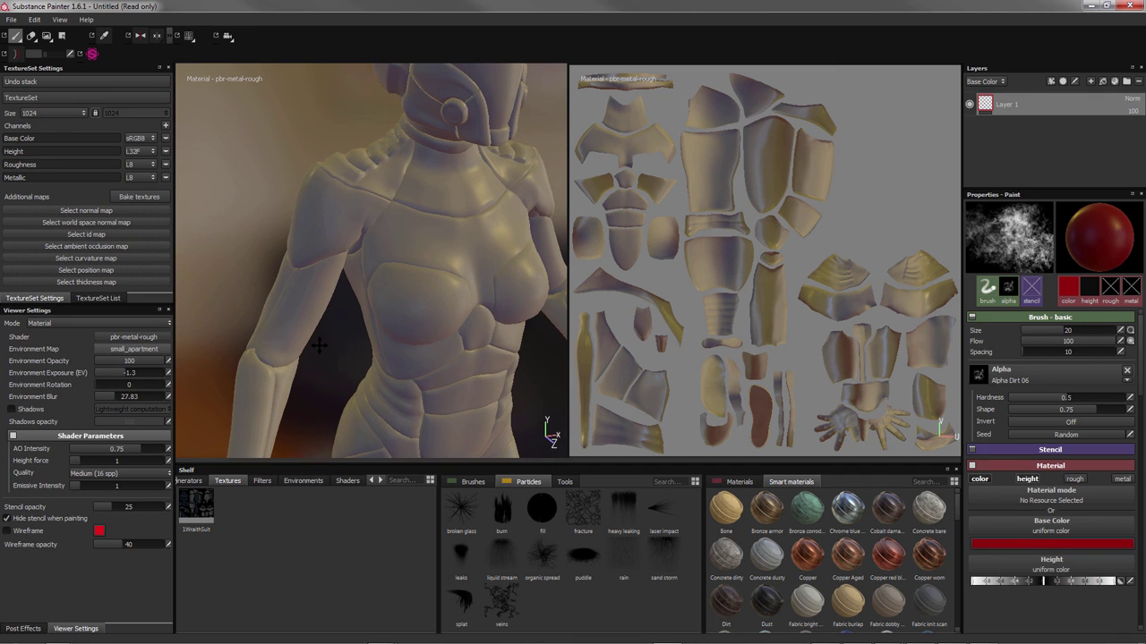
mouse_move(318, 344)
middle_mouse_down("alt")
mouse_move(371, 340)
mouse_move(340, 340)
mouse_move(277, 204)
mouse_move(230, 346)
mouse_move(371, 338)
mouse_move(265, 341)
mouse_move(322, 340)
middle_mouse_up("alt")
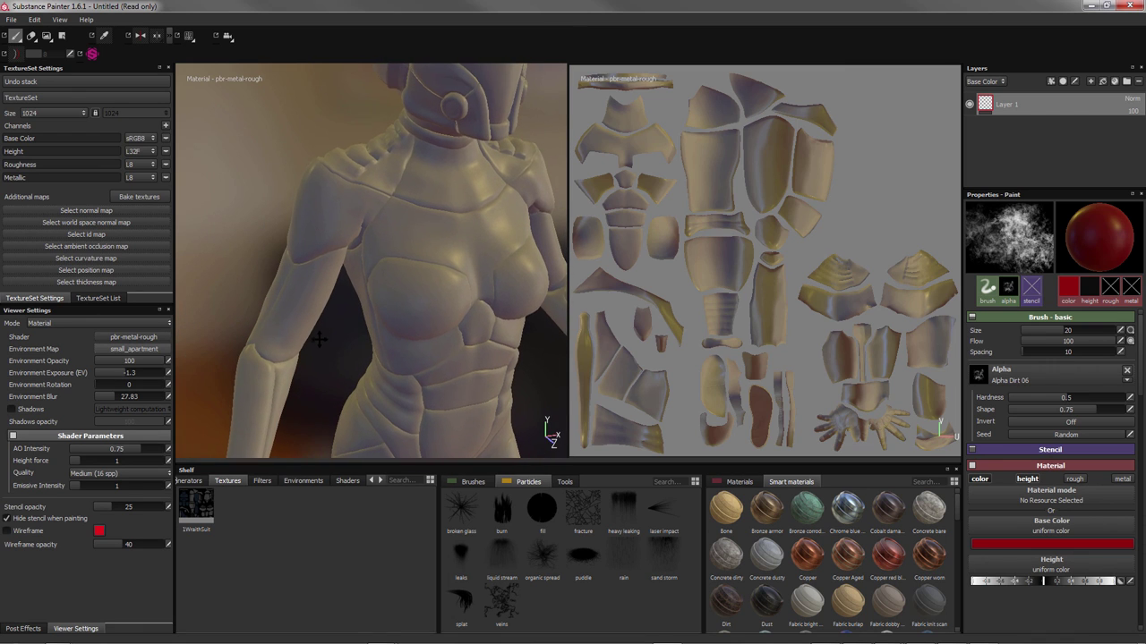
key("ctrl+z")
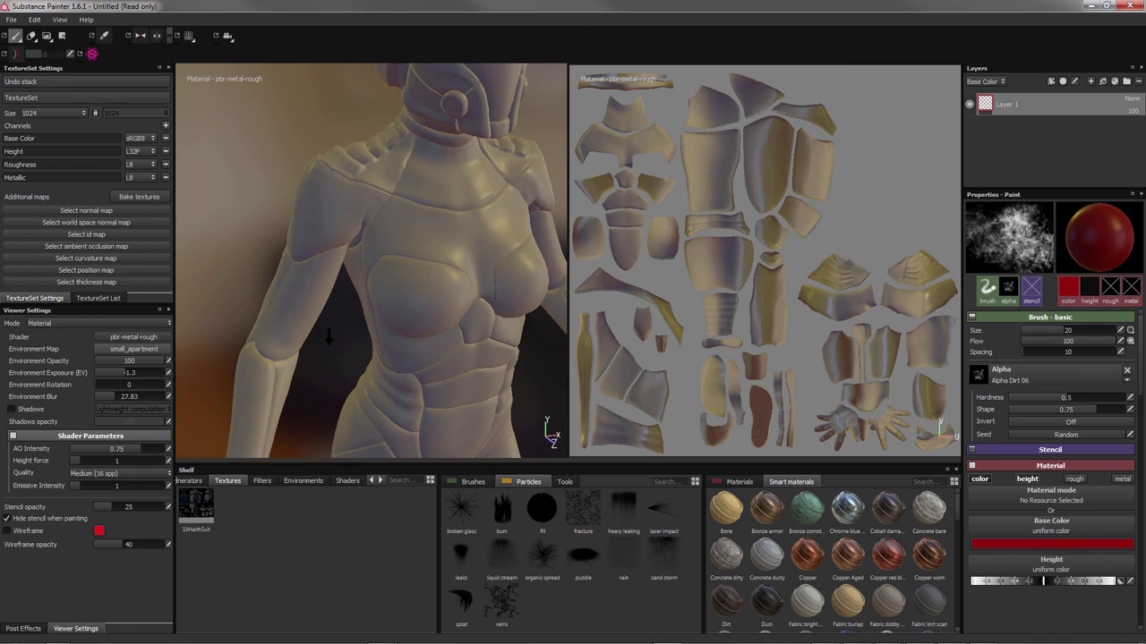
Paint dark red dirt strokes across the shoulder and upper chest
mouse_move(328, 336)
left_mouse_down("alt")
mouse_move(317, 385)
mouse_move(322, 187)
mouse_move(364, 355)
left_mouse_up("alt")
mouse_move(364, 355)
right_mouse_down("alt")
mouse_move(370, 396)
mouse_move(371, 134)
mouse_move(400, 405)
right_mouse_up("alt")
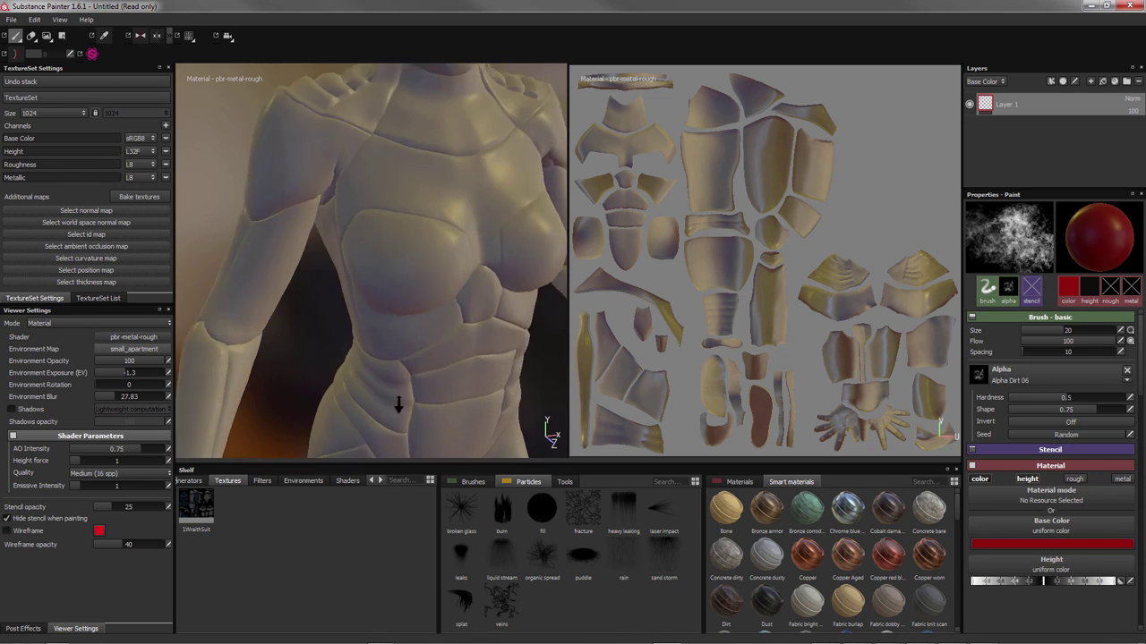
left_click(412, 416)
left_click_drag(409, 388, 399, 344, "alt")
left_click(398, 345)
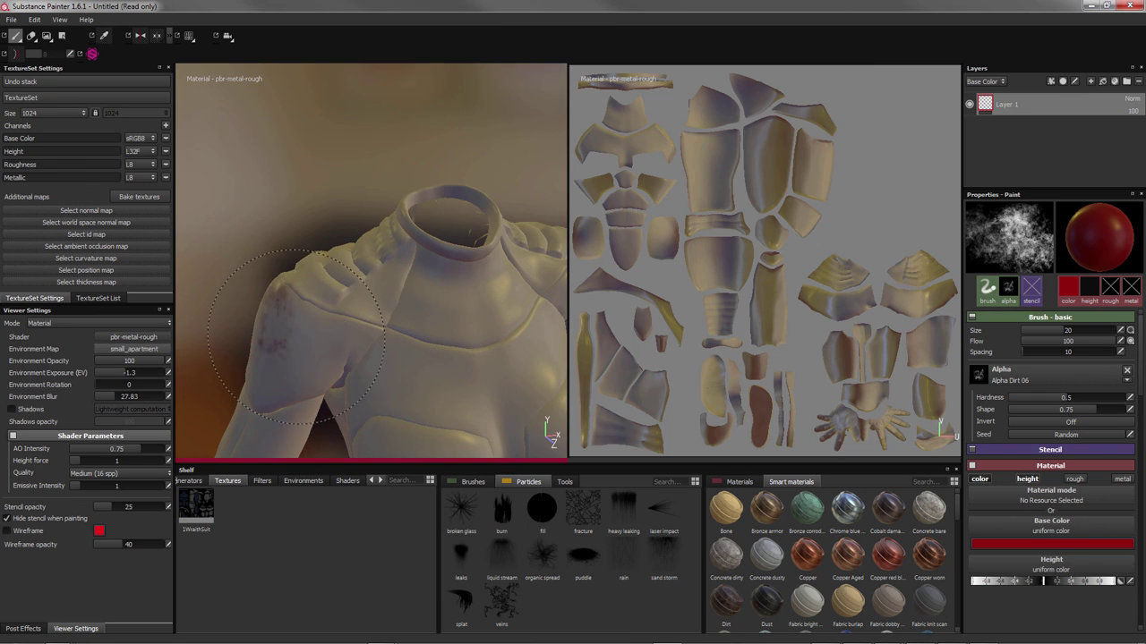
left_click_drag(320, 347, 287, 353)
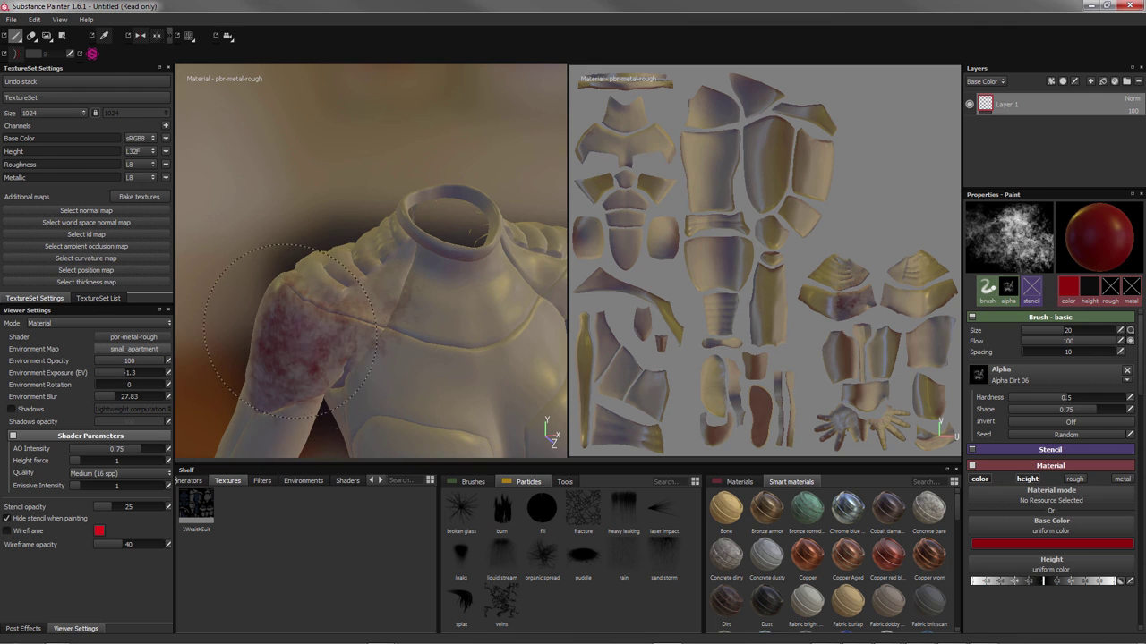
right_click_drag(281, 358, 371, 394, "alt")
mouse_move(371, 394)
left_mouse_down("alt")
mouse_move(468, 373)
mouse_move(419, 371)
mouse_move(534, 314)
left_mouse_up("alt")
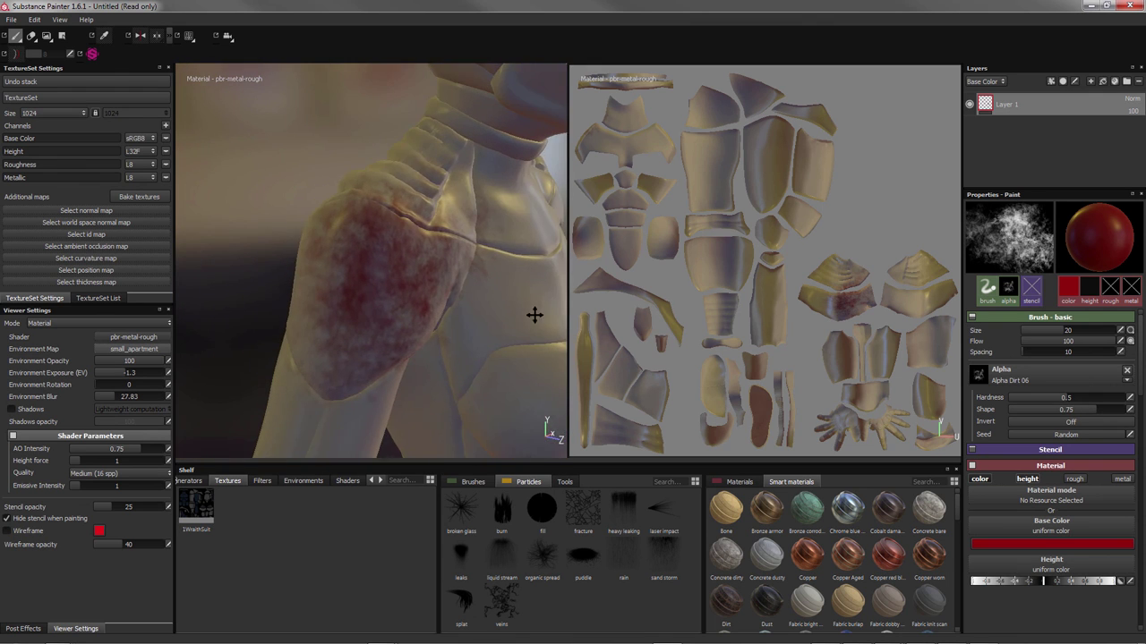
mouse_move(385, 358)
left_mouse_down()
mouse_move(313, 295)
mouse_move(385, 331)
mouse_move(330, 282)
mouse_move(376, 269)
mouse_move(466, 358)
mouse_move(519, 341)
left_mouse_up()
left_click_drag(520, 340, 582, 344)
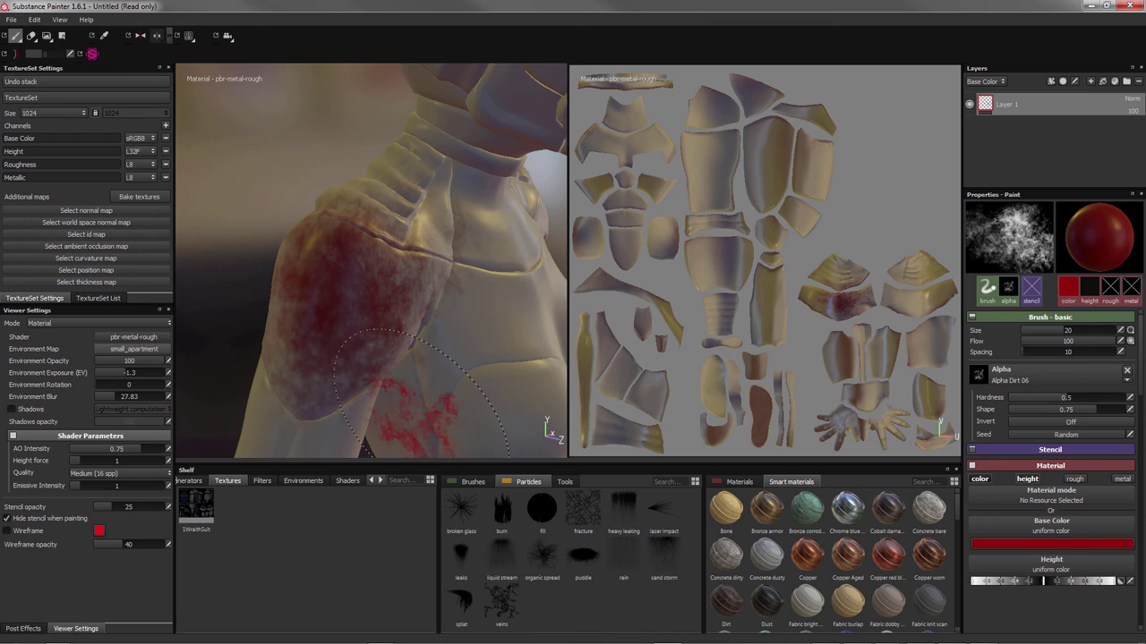
left_click_drag(421, 429, 350, 401, "alt")
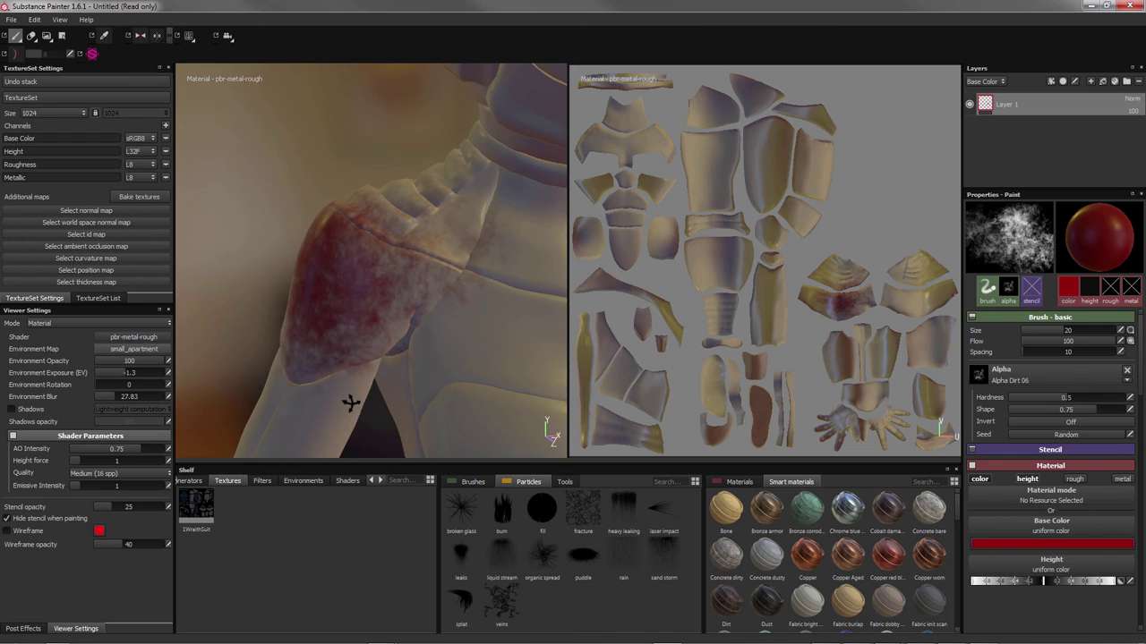
Revert the undo history to empty, clearing every red shoulder stroke
left_click(35, 83)
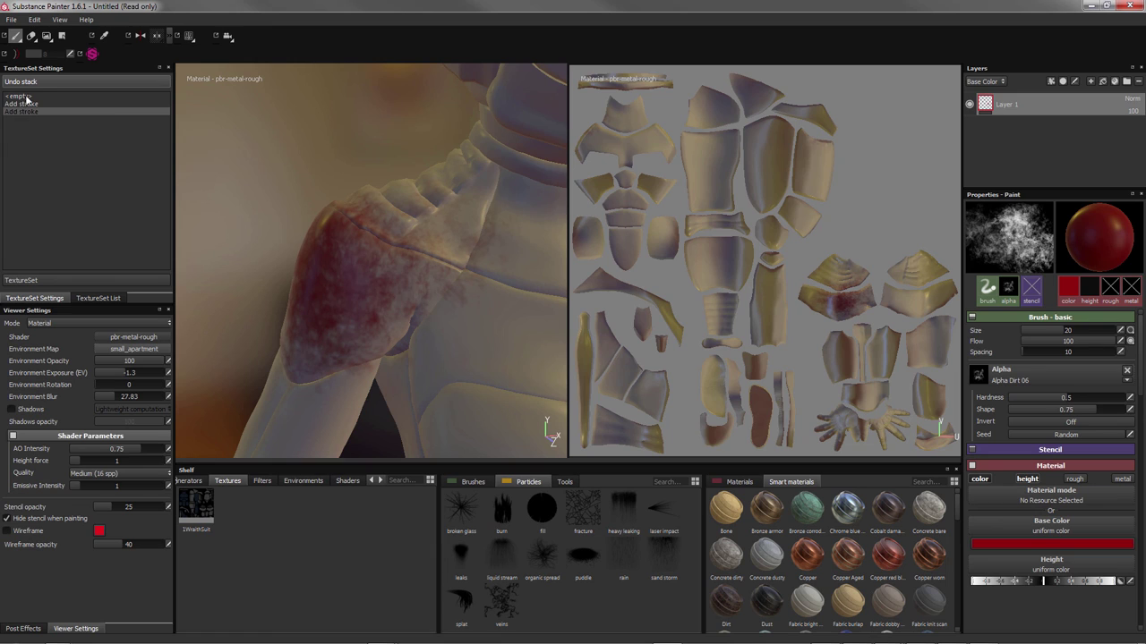
left_click(25, 104)
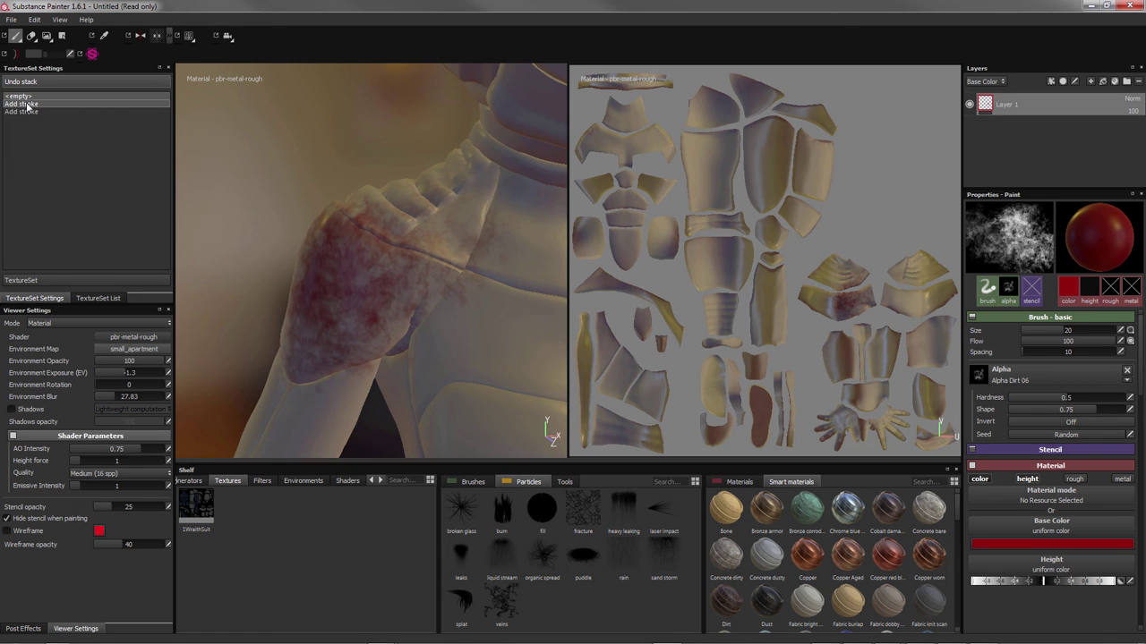
left_click(26, 96)
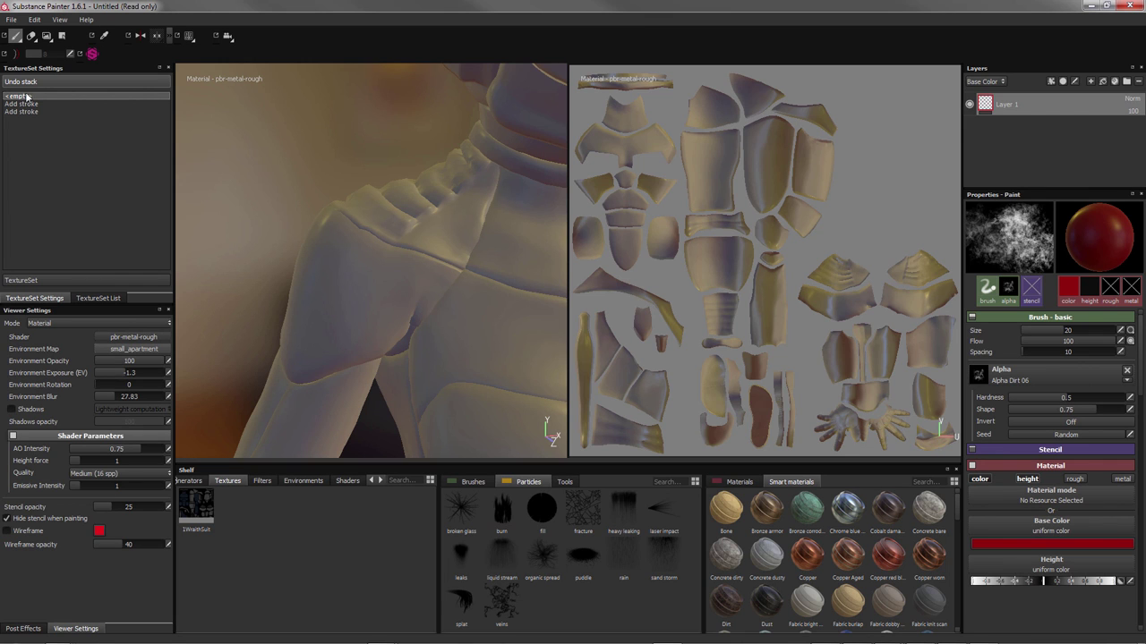
mouse_move(394, 376)
left_mouse_down()
mouse_move(376, 260)
mouse_move(304, 241)
mouse_move(260, 269)
left_mouse_up()
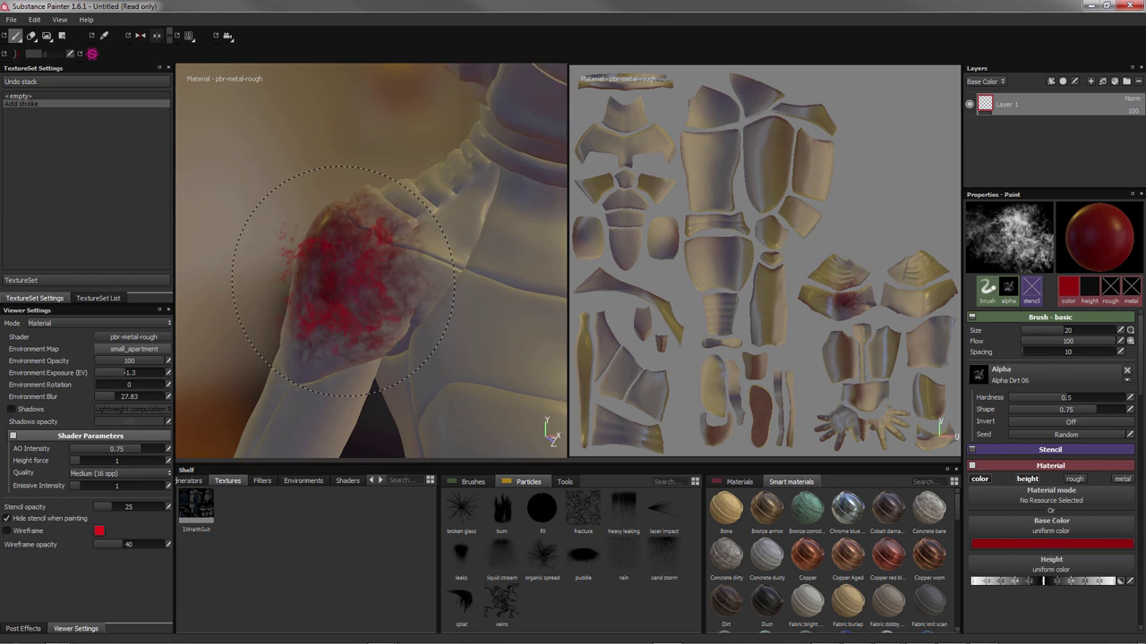
left_click(24, 96)
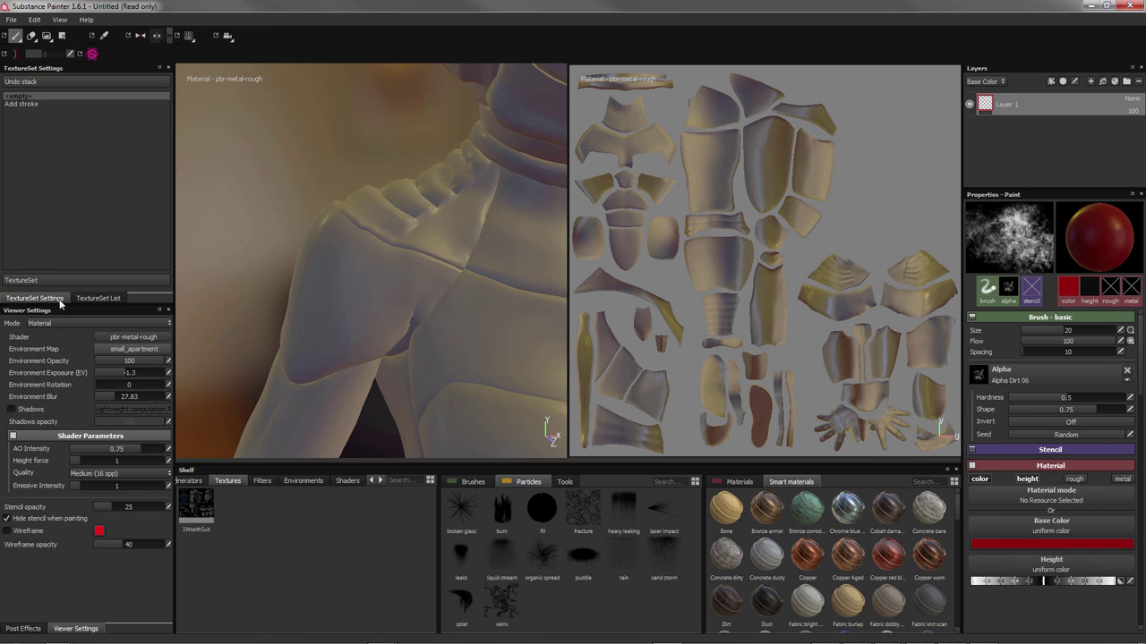
left_click(31, 283)
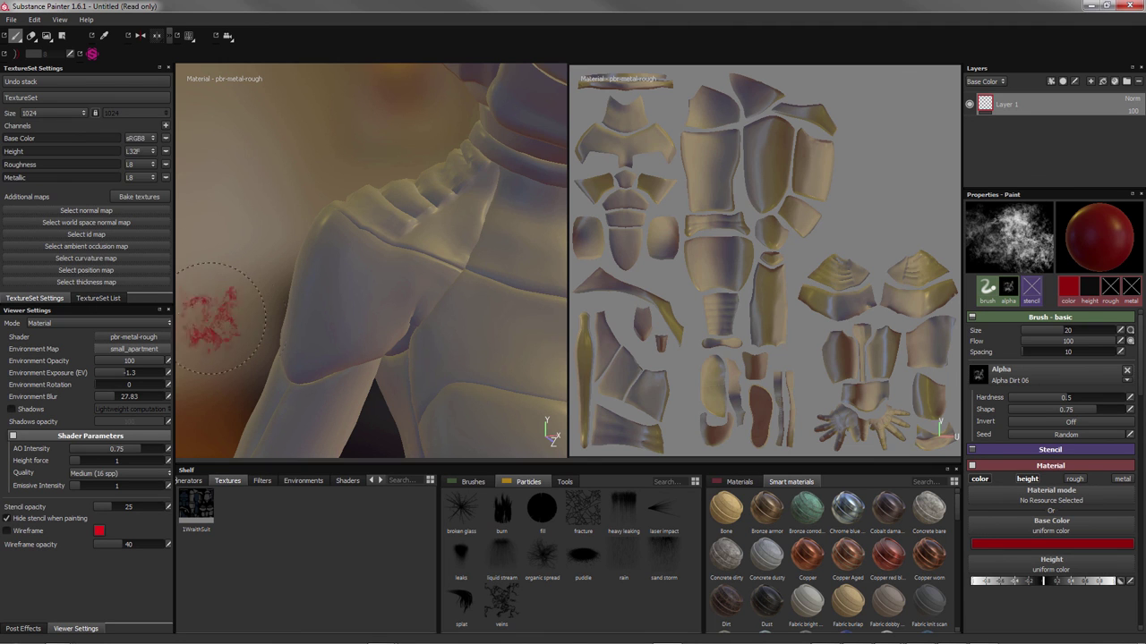
Paint and undo trial red strokes on the shoulder, torso and hip
mouse_move(225, 320)
left_mouse_down("alt")
mouse_move(314, 355)
mouse_move(272, 338)
mouse_move(427, 343)
mouse_move(473, 358)
mouse_move(498, 316)
mouse_move(542, 312)
mouse_move(274, 342)
mouse_move(296, 335)
mouse_move(314, 238)
mouse_move(322, 287)
mouse_move(409, 409)
mouse_move(402, 399)
left_mouse_up("alt")
key("ctrl+z")
mouse_move(402, 398)
left_mouse_down()
mouse_move(412, 384)
mouse_move(369, 368)
left_mouse_up()
key("ctrl+z")
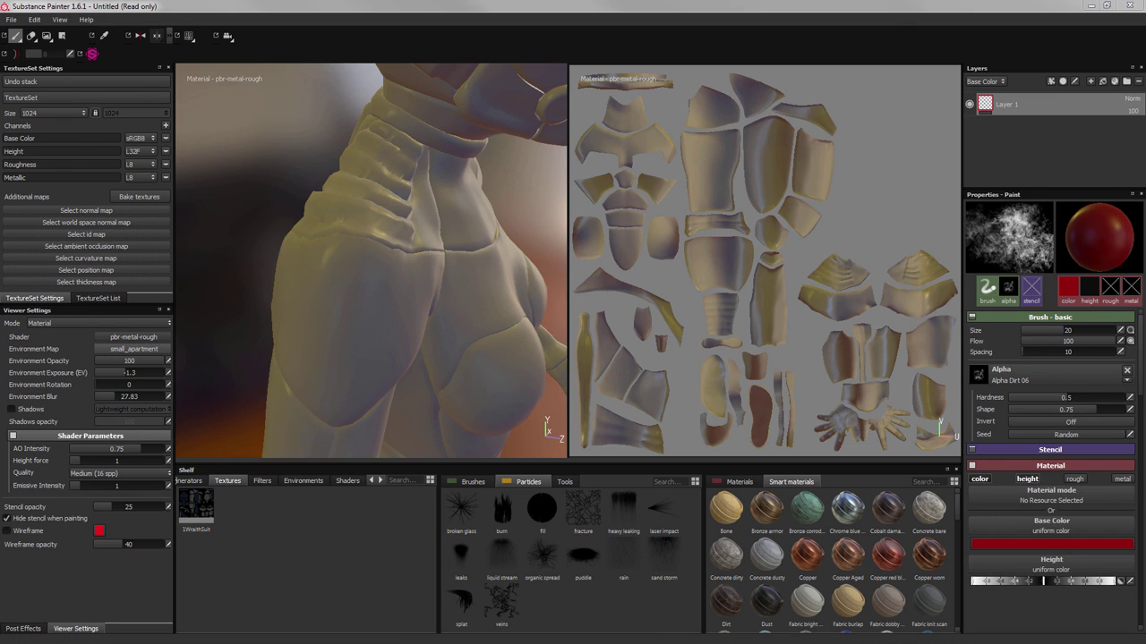
left_click_drag(376, 268, 351, 306)
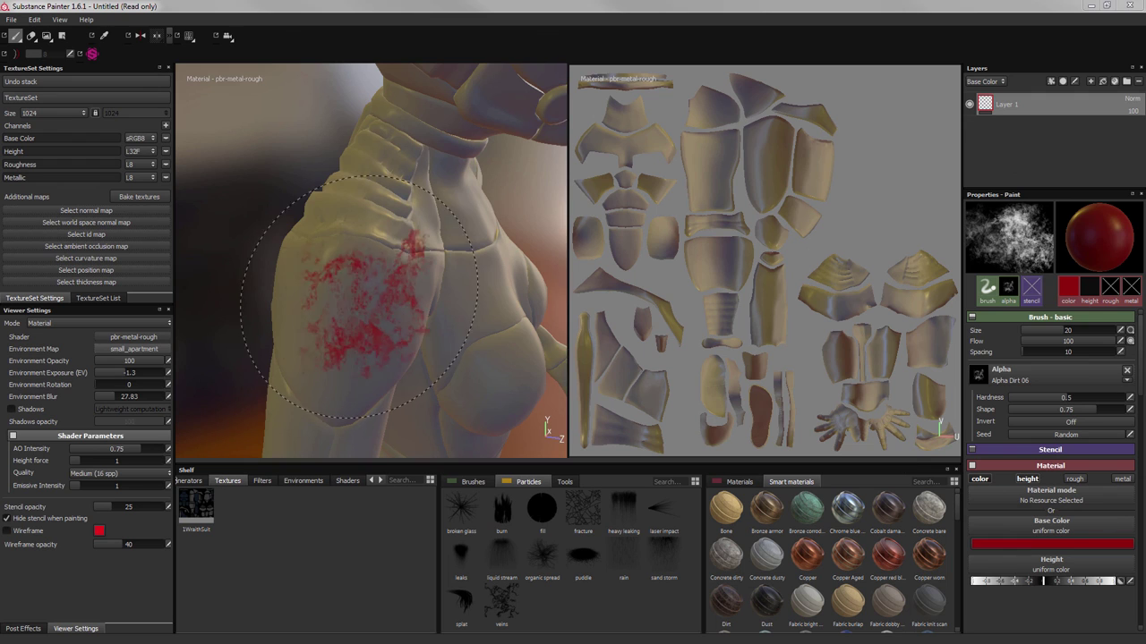
key("ctrl+z")
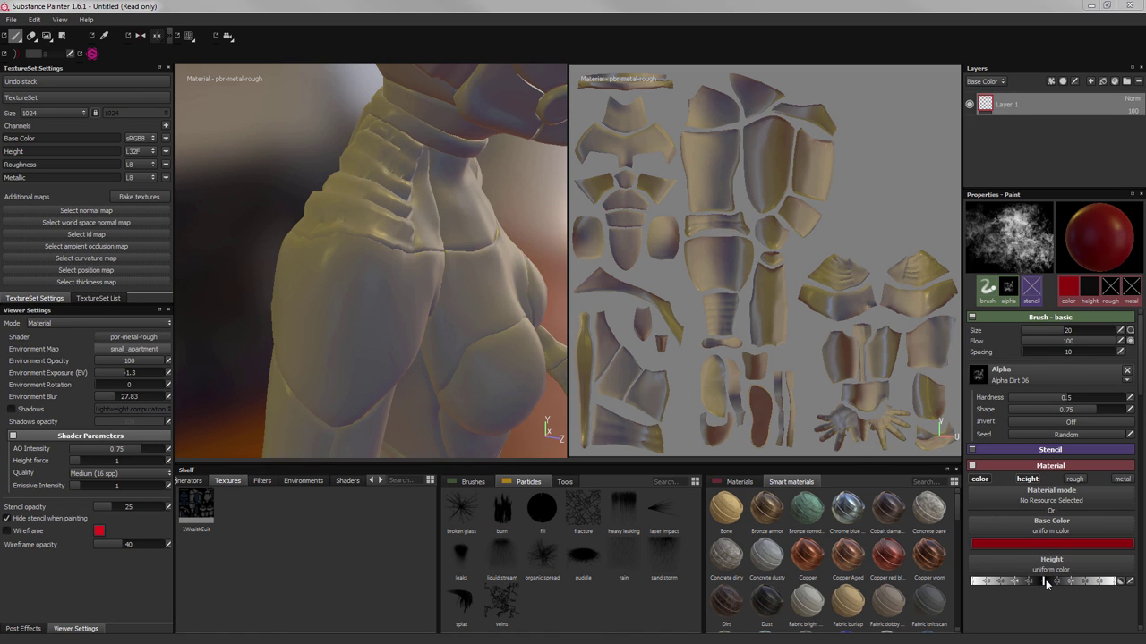
Raise the brush height further and paint red dirt over the shoulder
left_click_drag(1044, 581, 1072, 584)
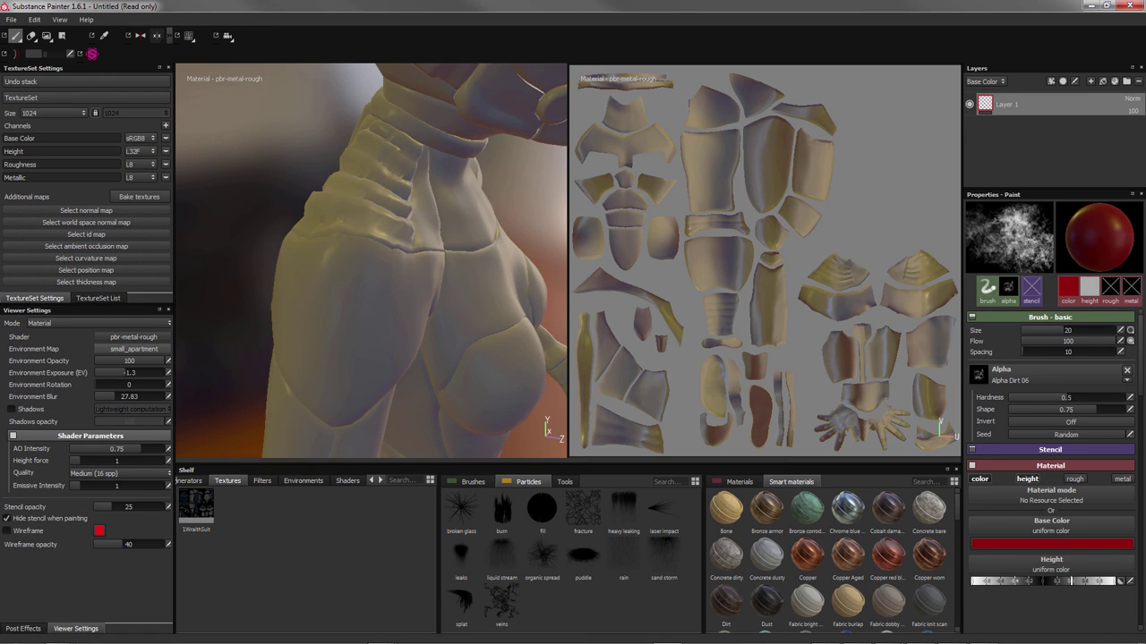
left_click_drag(313, 268, 295, 376)
mouse_move(340, 251)
left_mouse_down()
mouse_move(324, 289)
mouse_move(420, 358)
mouse_move(256, 349)
mouse_move(281, 350)
left_mouse_up()
mouse_move(402, 376)
left_mouse_down()
mouse_move(410, 344)
mouse_move(401, 347)
left_mouse_up()
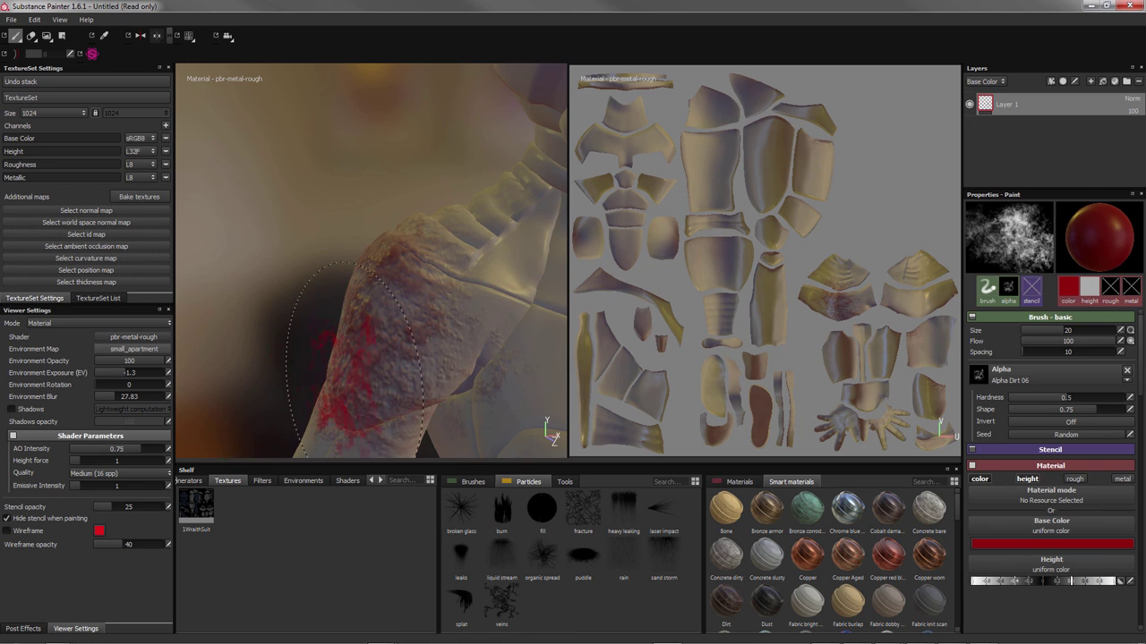
Revert earlier strokes, lower the brush height, and undo a trial shoulder stroke
left_click(21, 82)
left_click(31, 96)
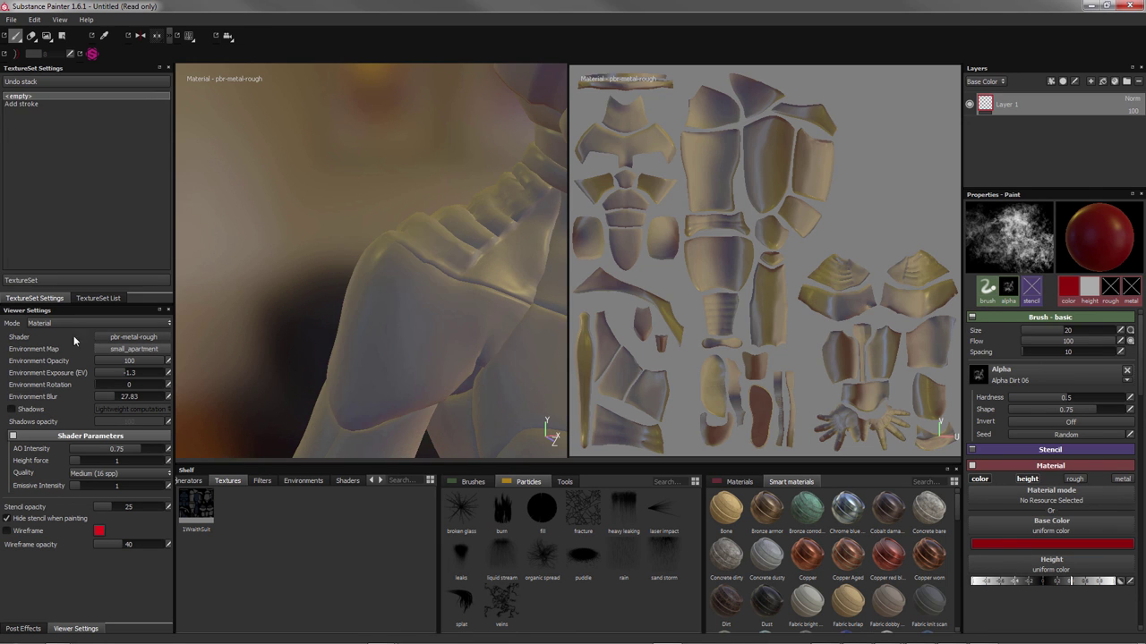
mouse_move(327, 411)
left_mouse_down()
mouse_move(394, 304)
mouse_move(384, 363)
left_mouse_up()
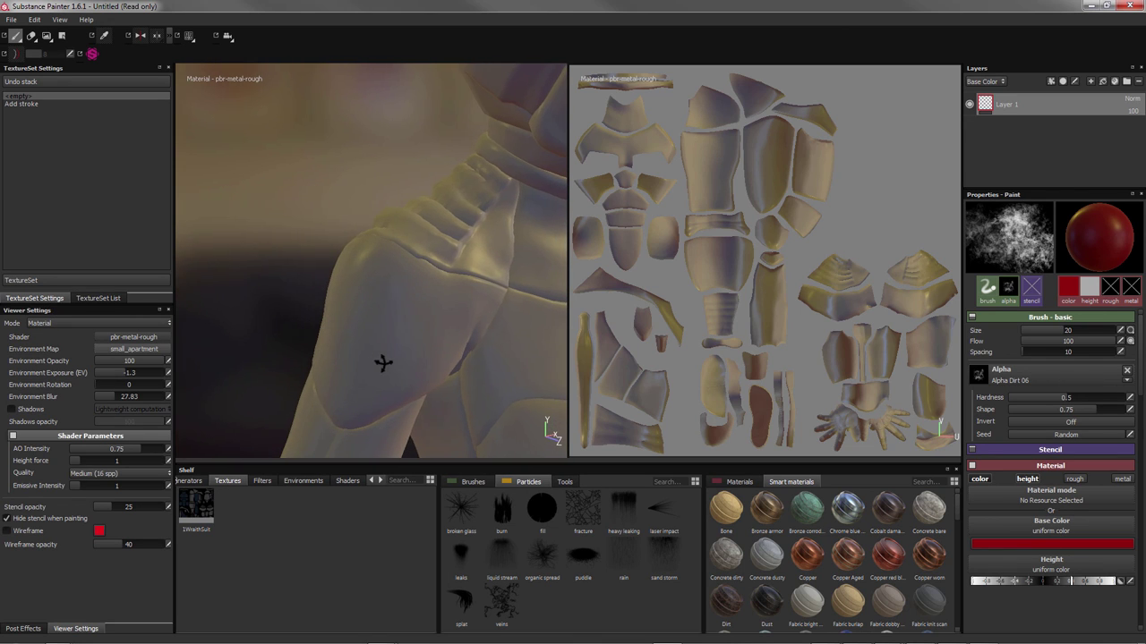
left_click_drag(1070, 586, 1062, 589)
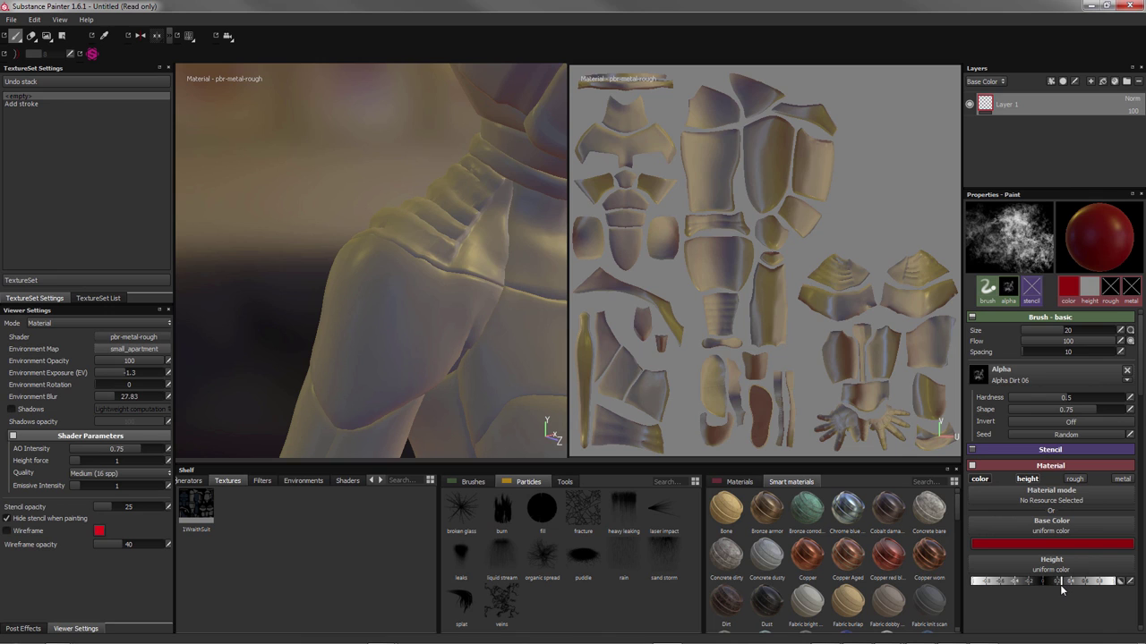
left_click_drag(420, 421, 340, 376)
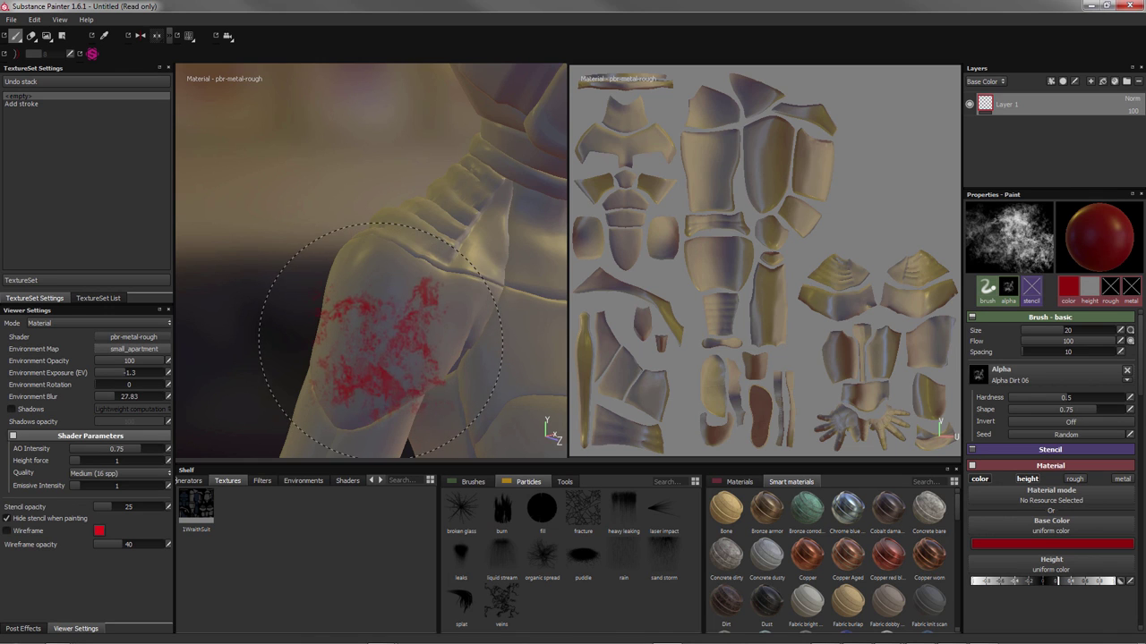
key("ctrl+z")
Shrink the brush to size 7.59 with wider spacing and flow 91
left_click_drag(1066, 337, 1048, 338)
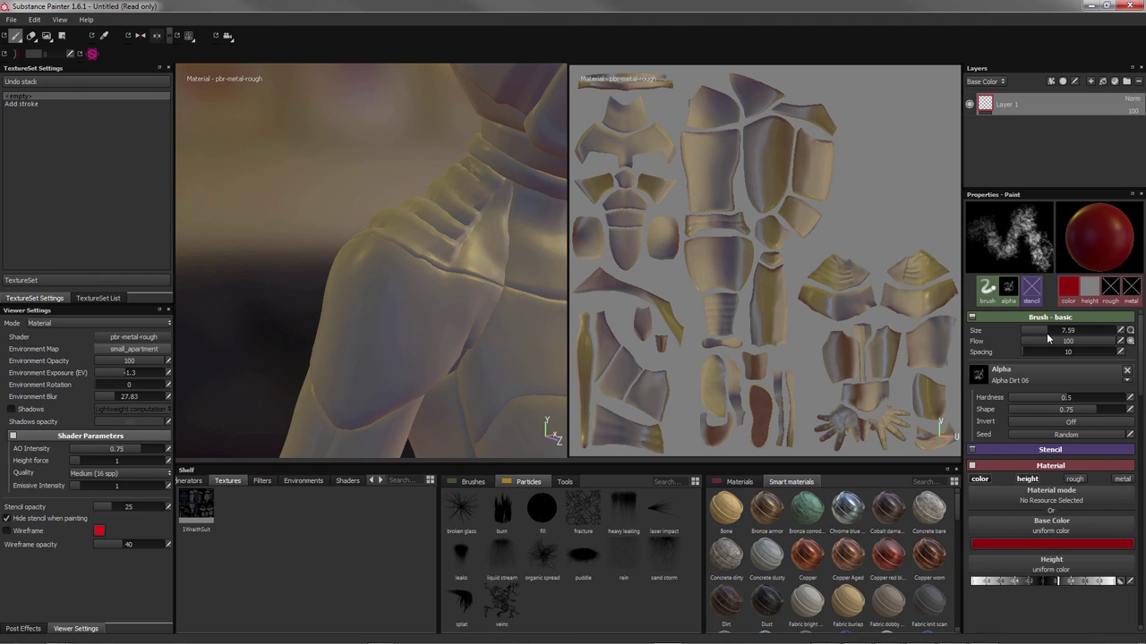
mouse_move(1090, 346)
left_mouse_down()
mouse_move(1047, 350)
mouse_move(1072, 352)
left_mouse_up()
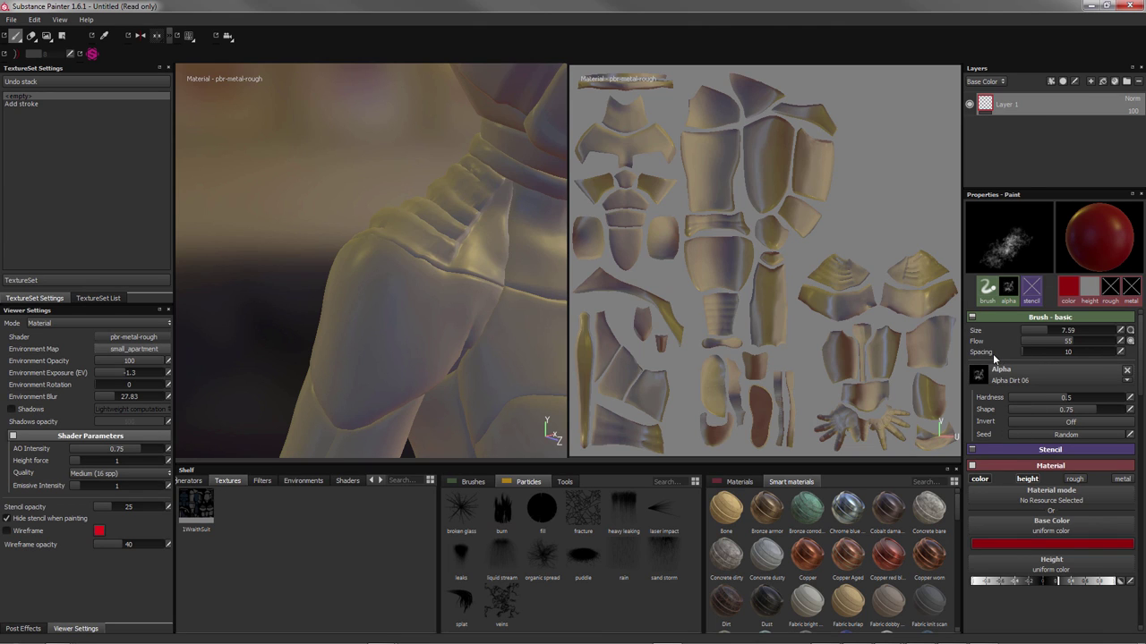
left_click_drag(1024, 352, 1043, 354)
left_click_drag(1079, 346, 1110, 347)
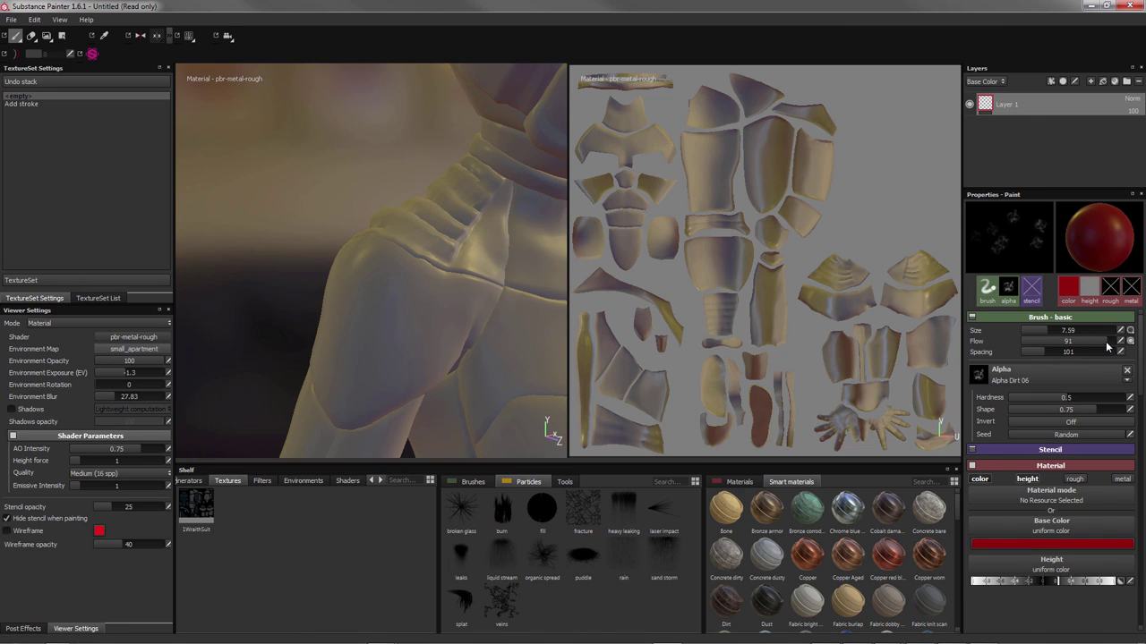
left_click_drag(980, 265, 1048, 247)
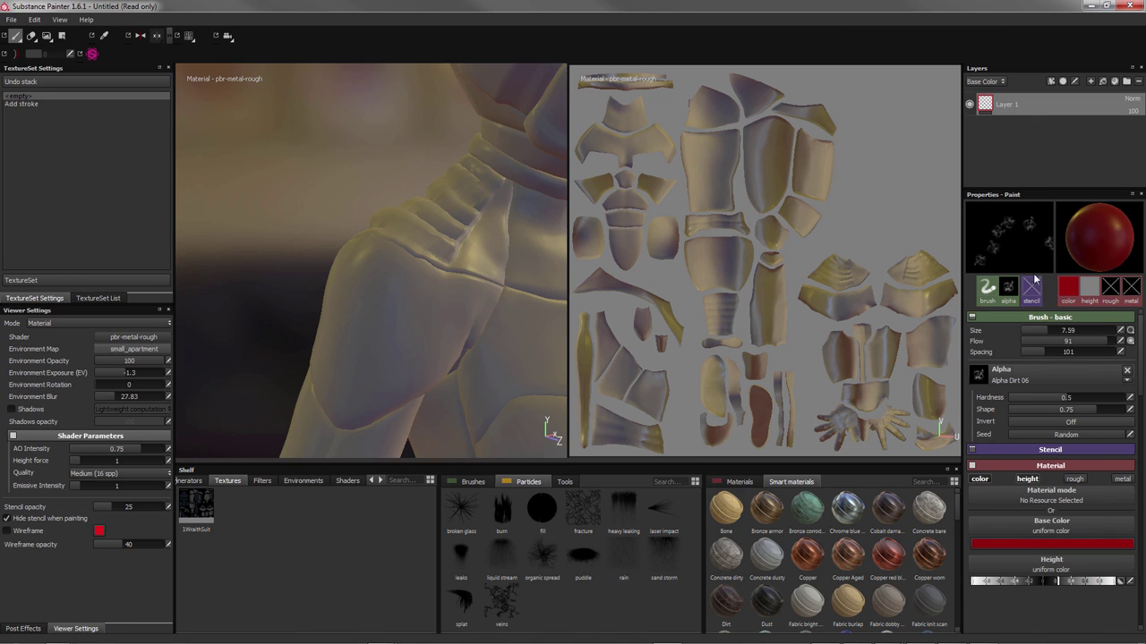
Paint patchy dark-red dirt on the shoulder with tighter spacing, undoing bad dabs
mouse_move(497, 364)
left_mouse_down()
mouse_move(351, 388)
mouse_move(402, 295)
mouse_move(385, 296)
left_mouse_up()
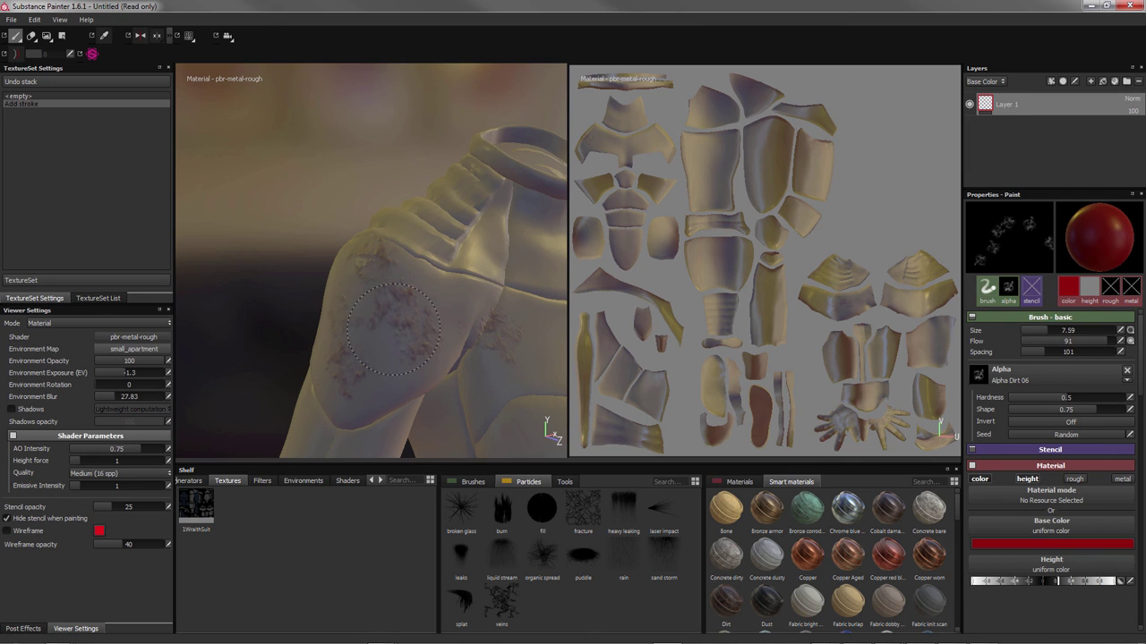
left_click(367, 333)
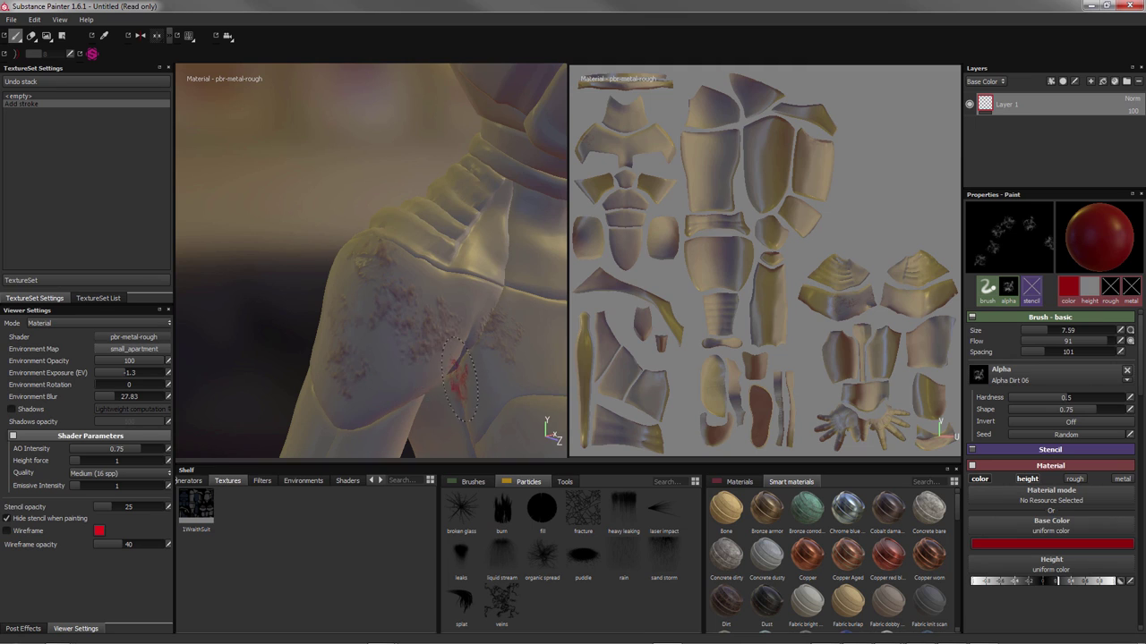
key("ctrl+z")
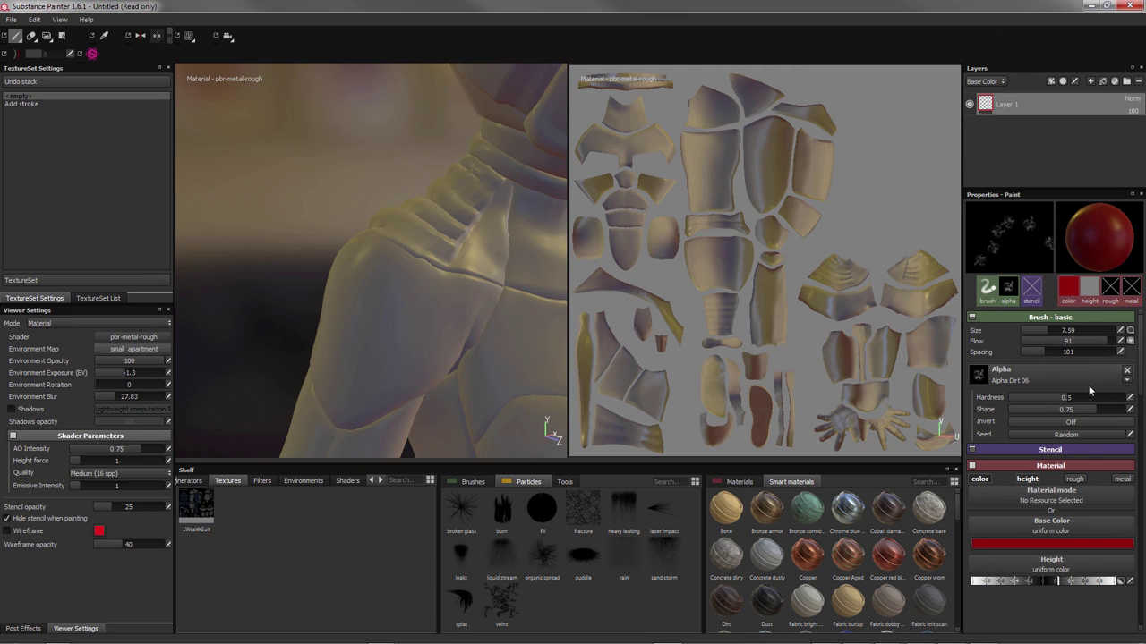
left_click_drag(1040, 349, 1022, 354)
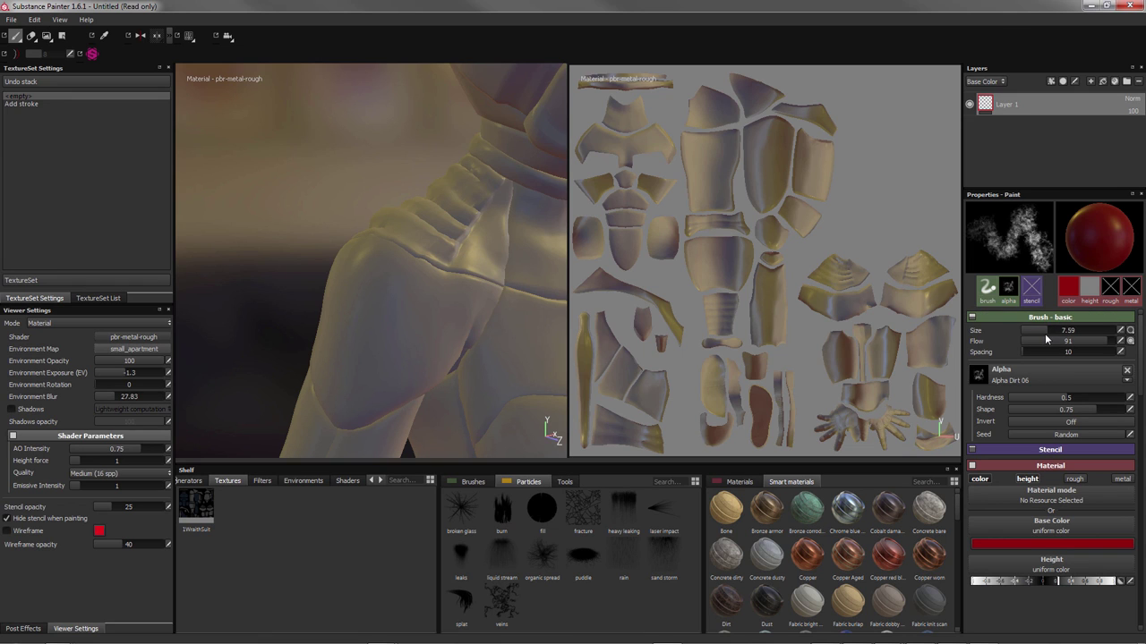
mouse_move(438, 295)
left_mouse_down()
mouse_move(324, 309)
mouse_move(354, 351)
mouse_move(398, 371)
mouse_move(434, 340)
mouse_move(408, 300)
left_mouse_up()
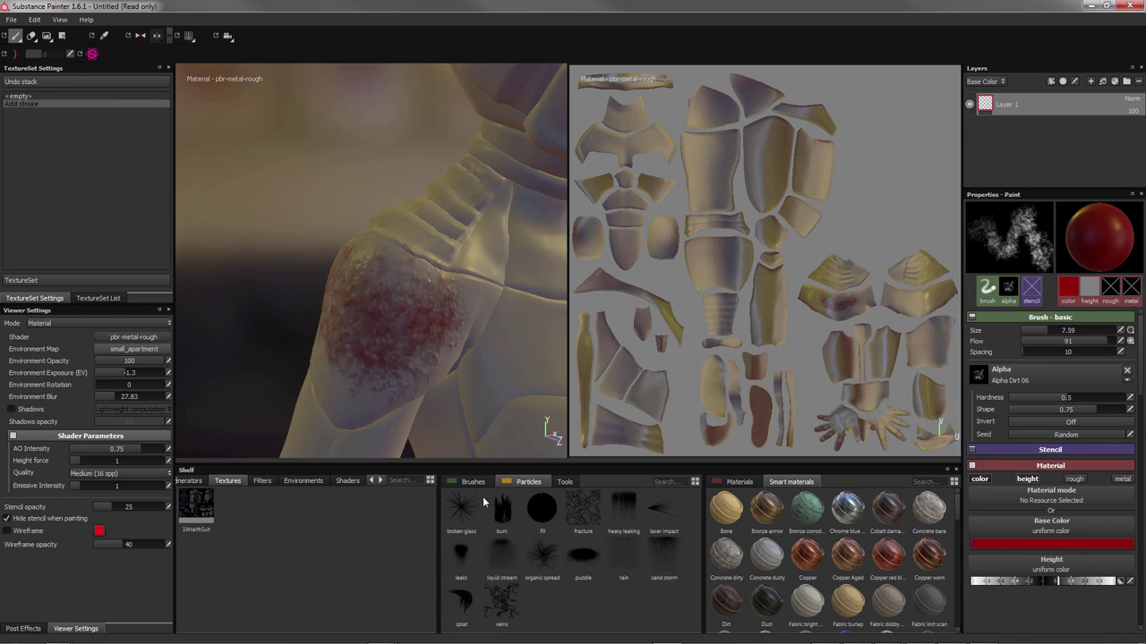
left_click_drag(378, 384, 411, 255, "alt")
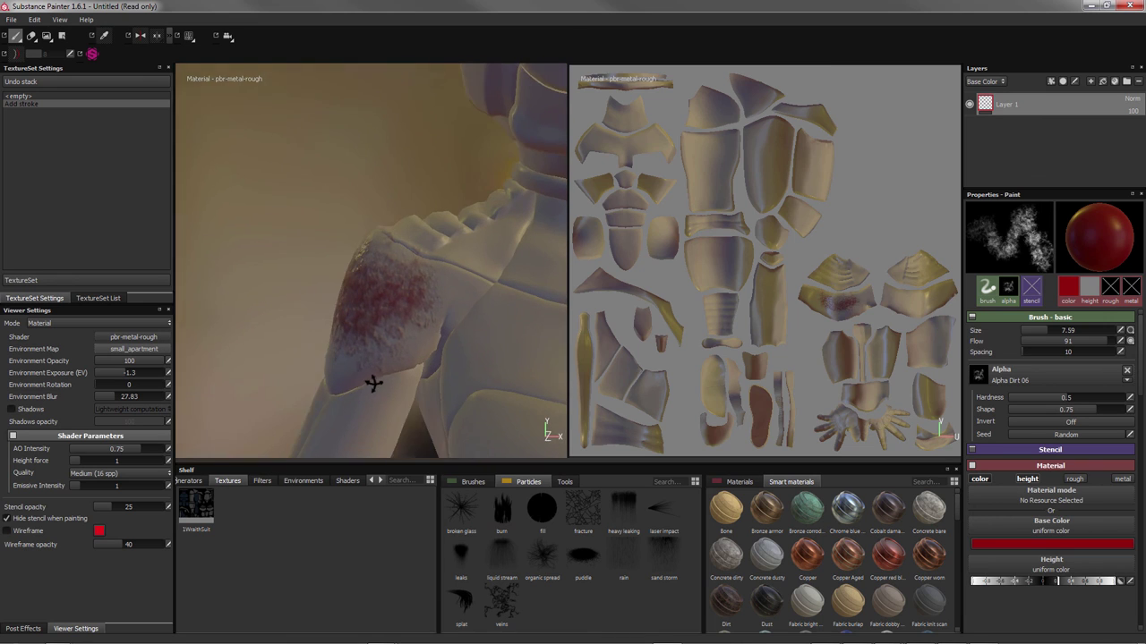
key("ctrl+z")
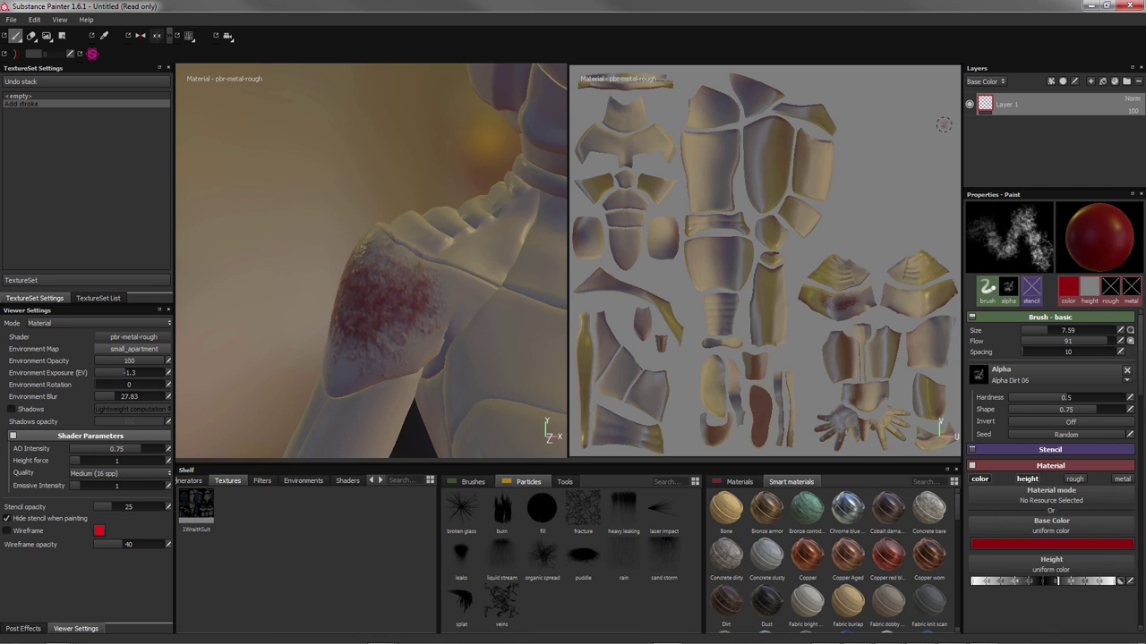
mouse_move(320, 281)
left_mouse_down("alt")
mouse_move(417, 329)
mouse_move(358, 283)
left_mouse_up("alt")
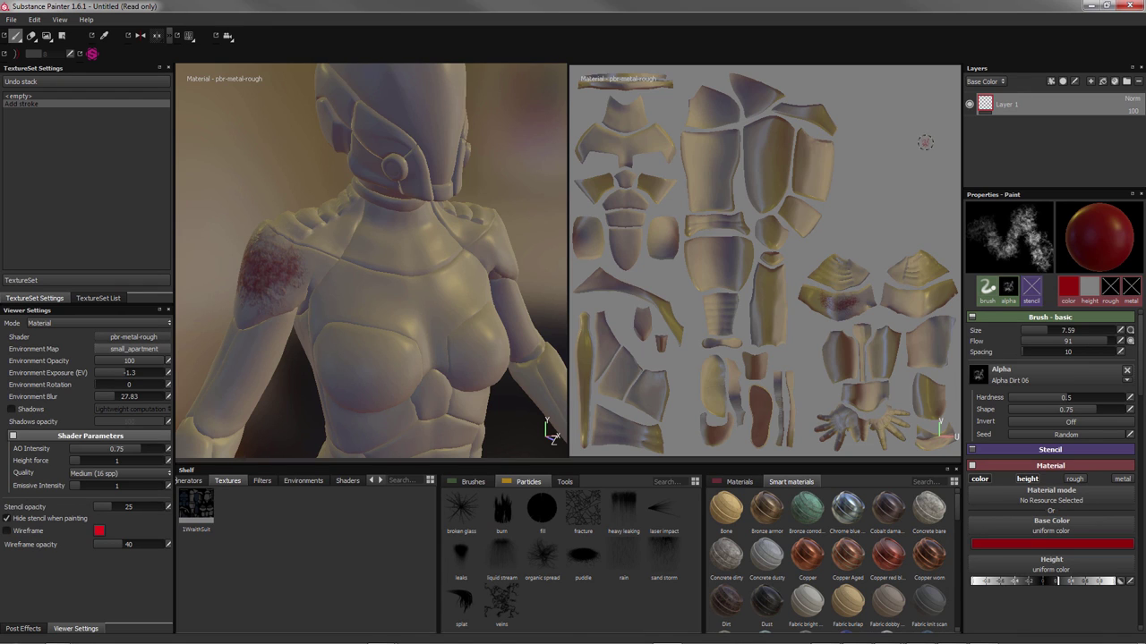
Add a fill to Layer 1 with the 1WraithSuit texture as base colour
right_click(1006, 108)
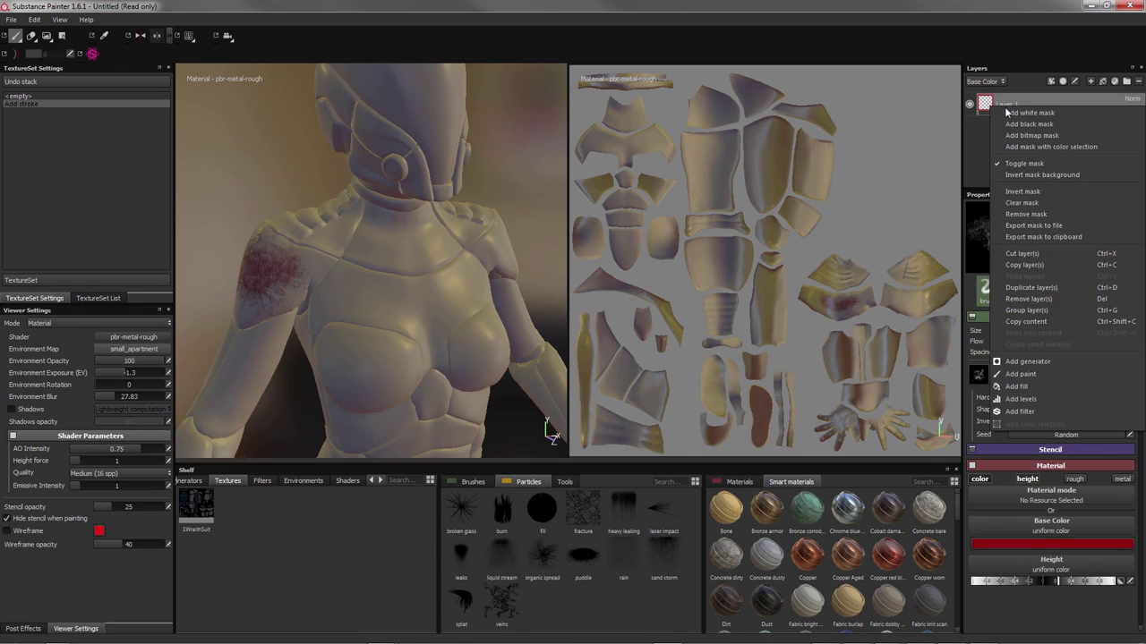
left_click(1013, 386)
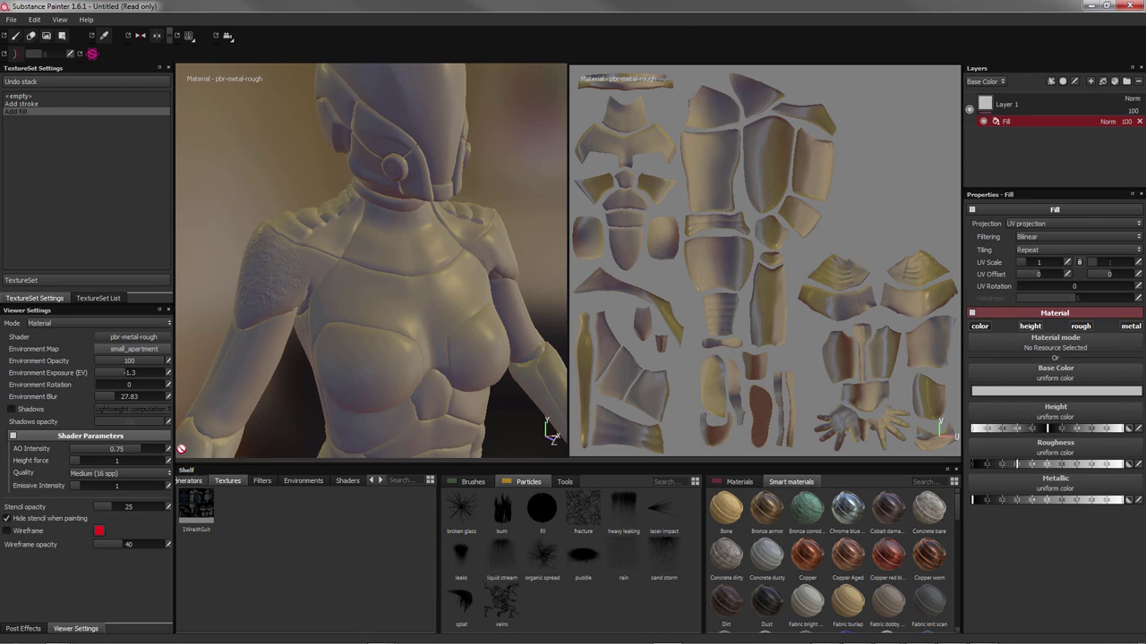
left_click(21, 96)
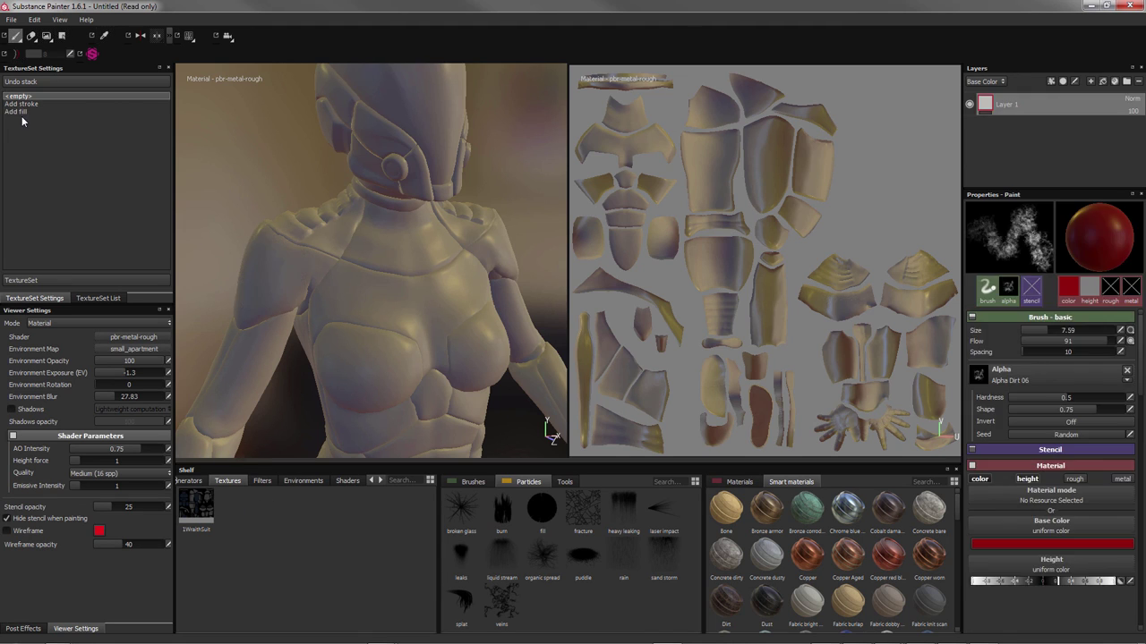
right_click(1012, 105)
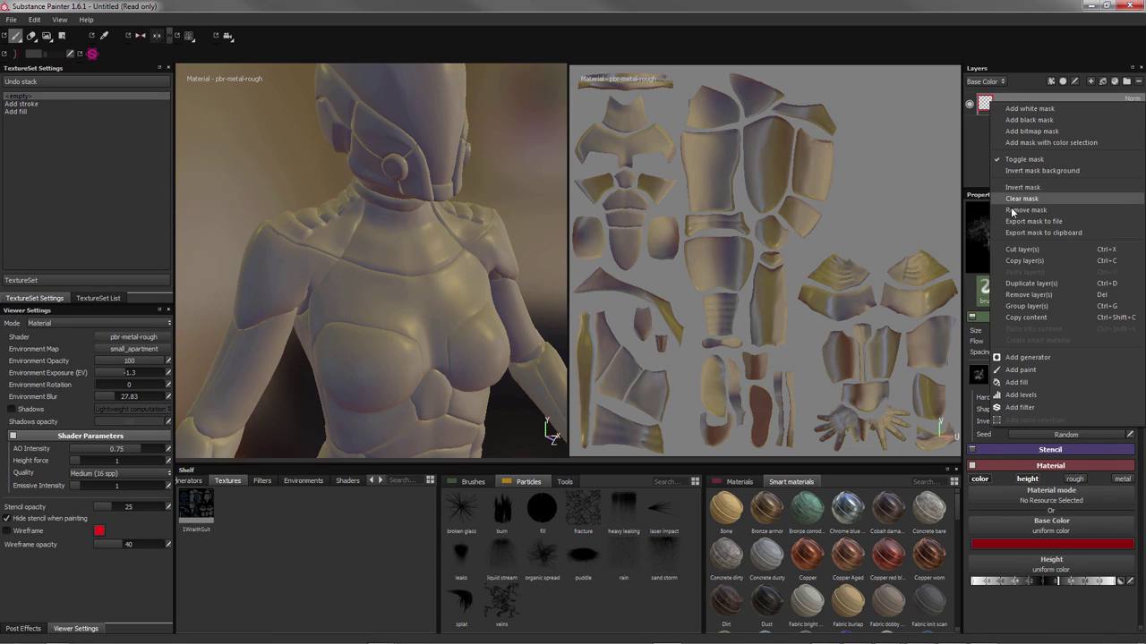
left_click(1015, 383)
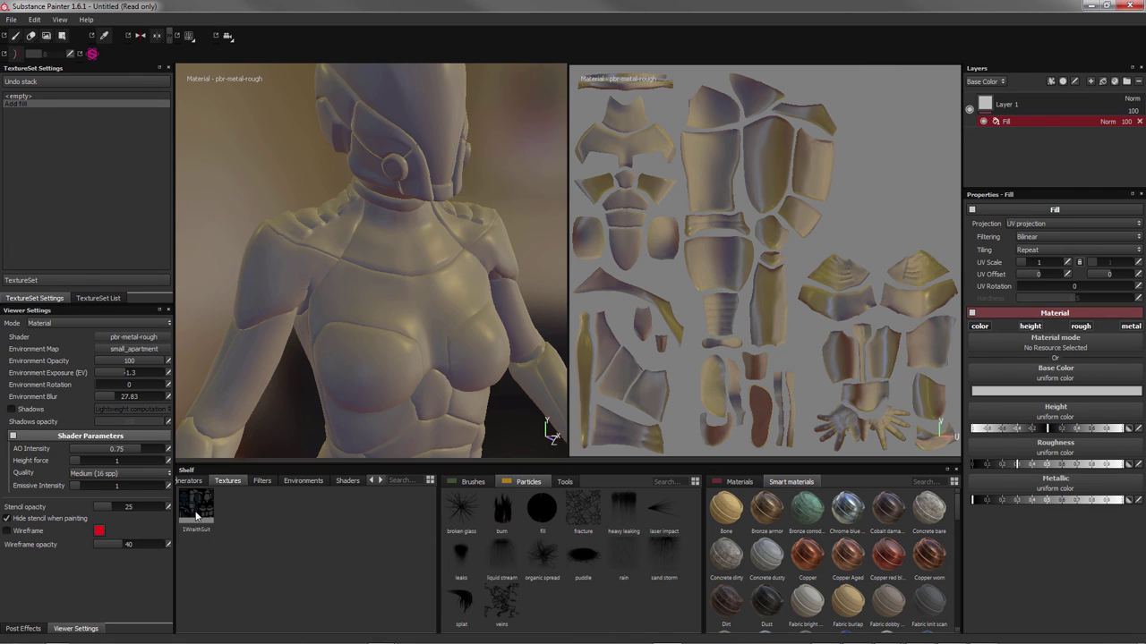
mouse_move(195, 512)
left_mouse_down()
mouse_move(311, 548)
mouse_move(1063, 546)
mouse_move(1094, 420)
left_mouse_up()
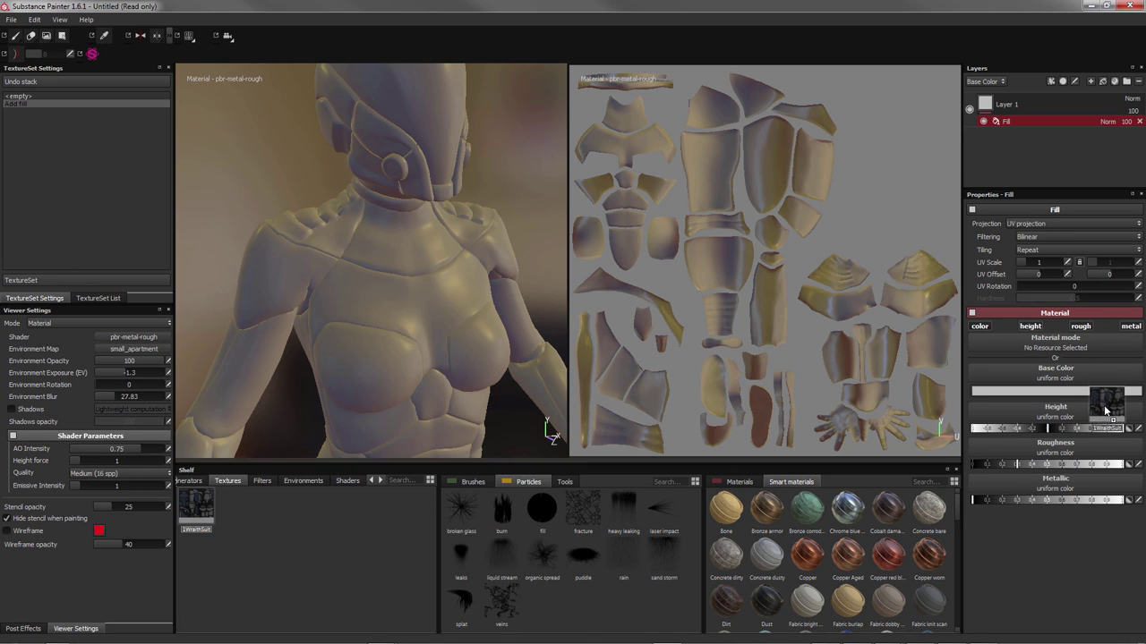
mouse_move(1094, 421)
left_mouse_down()
mouse_move(943, 511)
mouse_move(1029, 407)
mouse_move(1028, 379)
left_mouse_up()
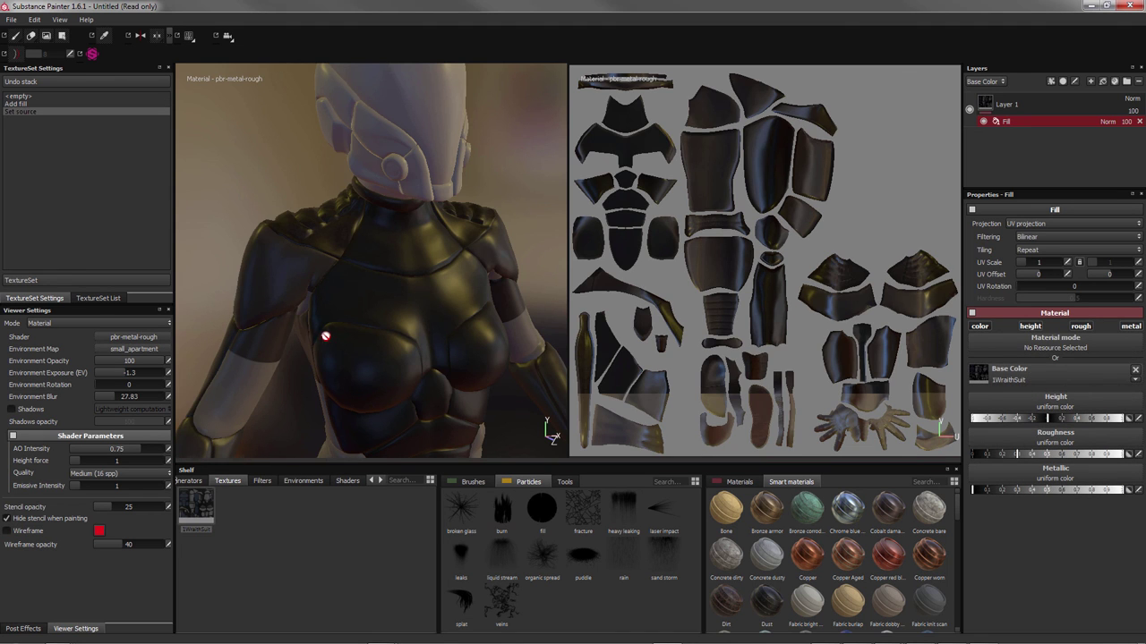
Orbit and zoom around the model to inspect the dark suit's head and torso
mouse_move(325, 337)
left_mouse_down("alt")
mouse_move(439, 325)
mouse_move(446, 297)
mouse_move(402, 334)
left_mouse_up("alt")
scroll(347, 328, "down", 3)
scroll(336, 332, "down", 2)
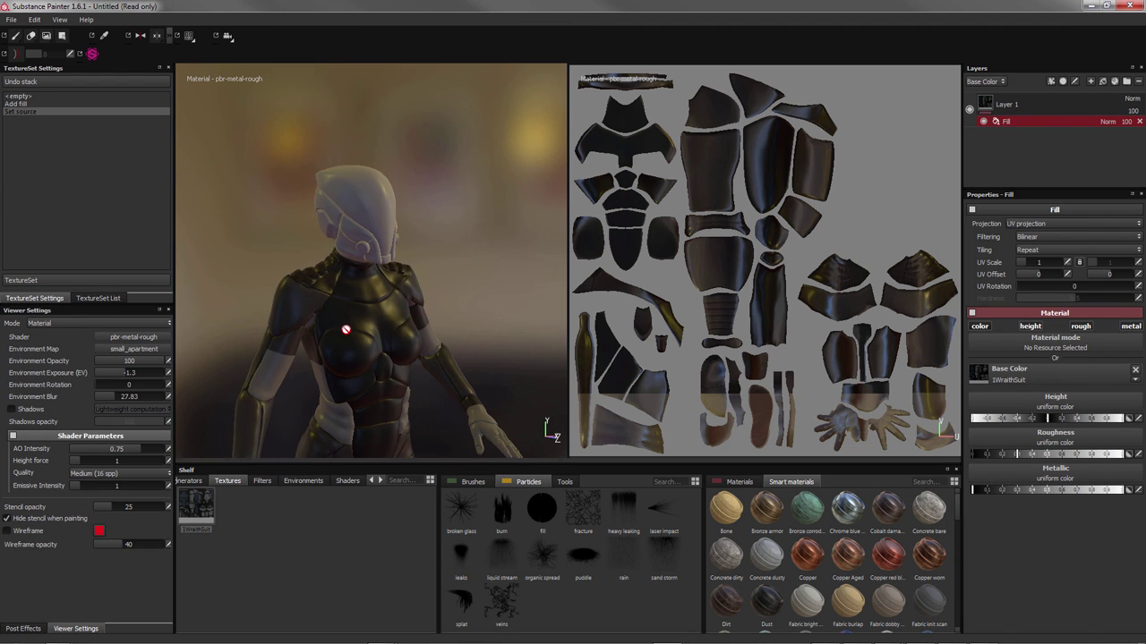
mouse_move(333, 332)
left_mouse_down("alt")
mouse_move(501, 331)
mouse_move(383, 371)
mouse_move(299, 353)
mouse_move(312, 343)
left_mouse_up("alt")
right_click_drag(312, 343, 545, 417, "alt")
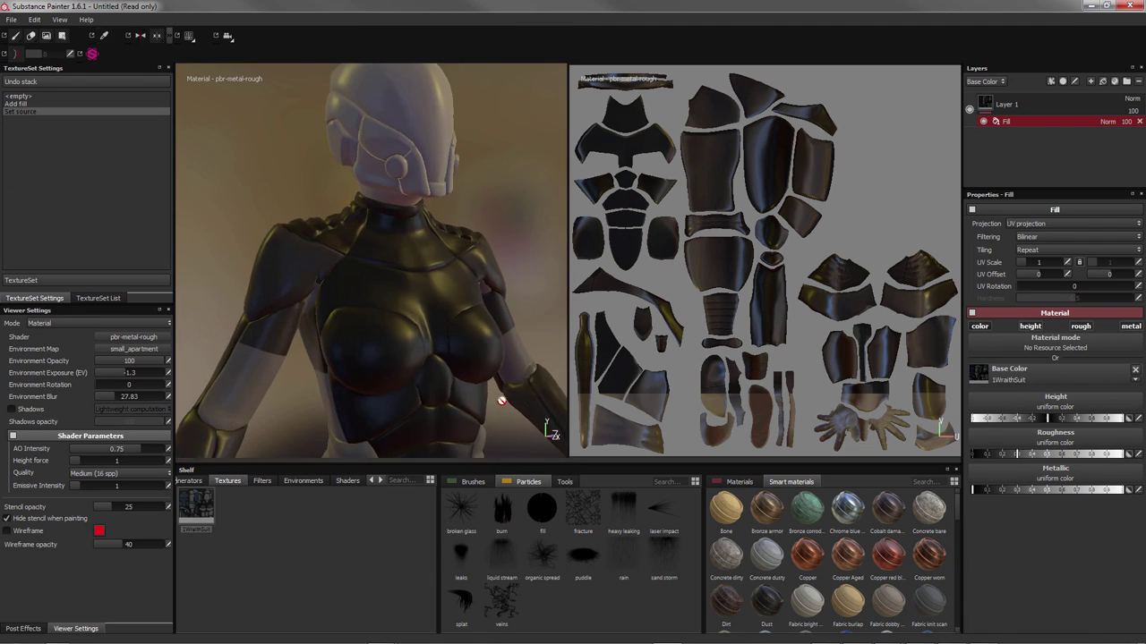
middle_click_drag(545, 417, 549, 430, "alt")
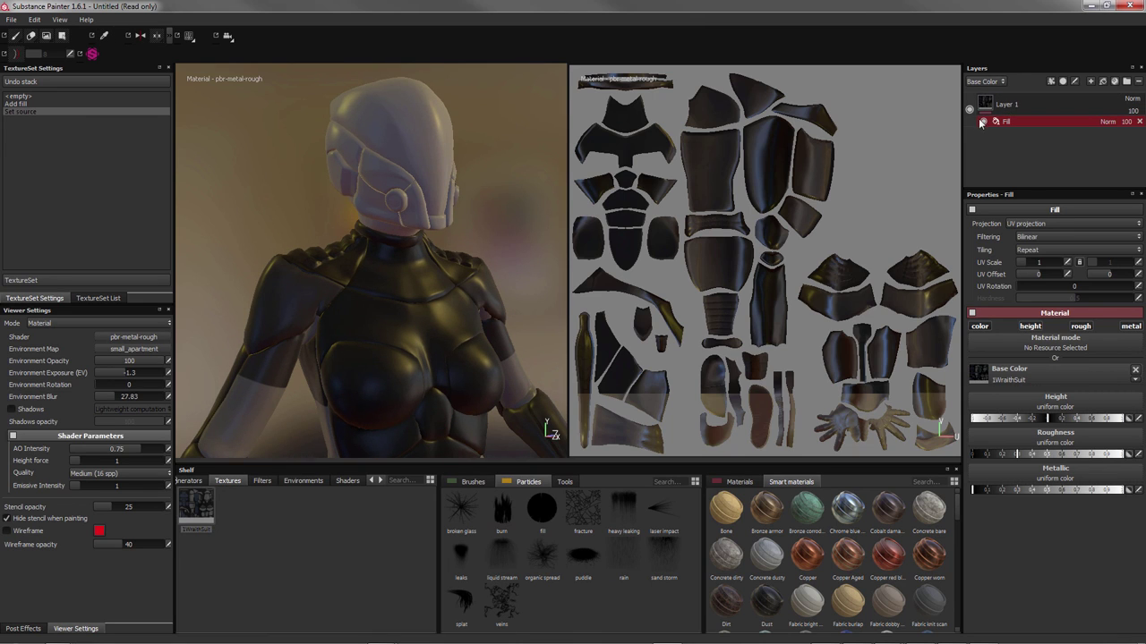
Test red stamps on a new paint layer over the shoulder and chest, then undo them
left_click(1090, 81)
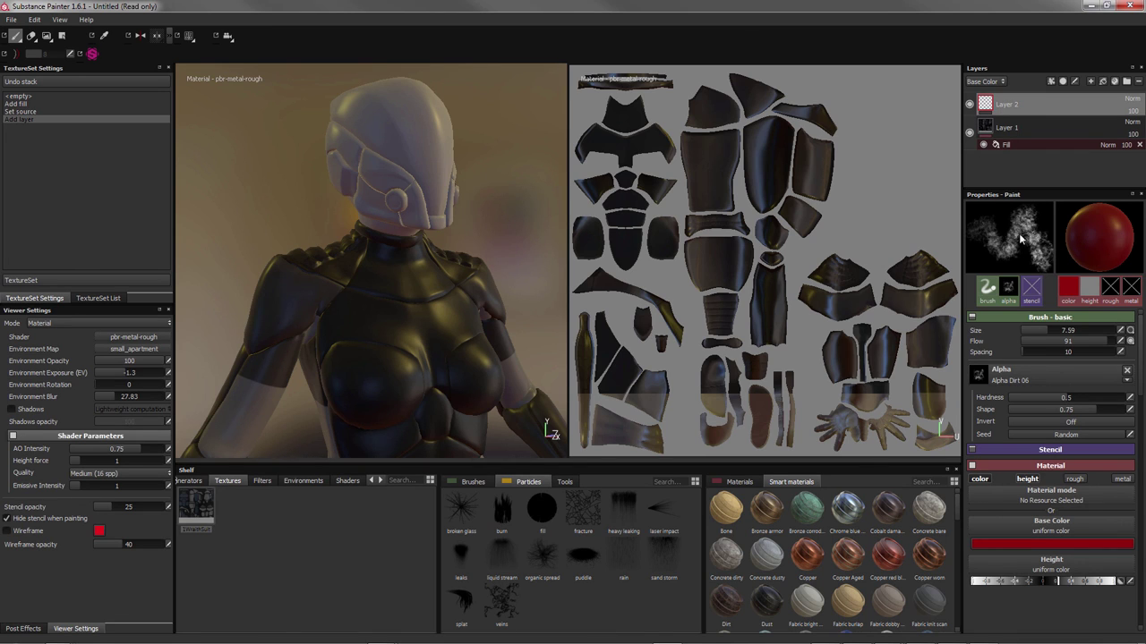
left_click_drag(287, 299, 268, 300)
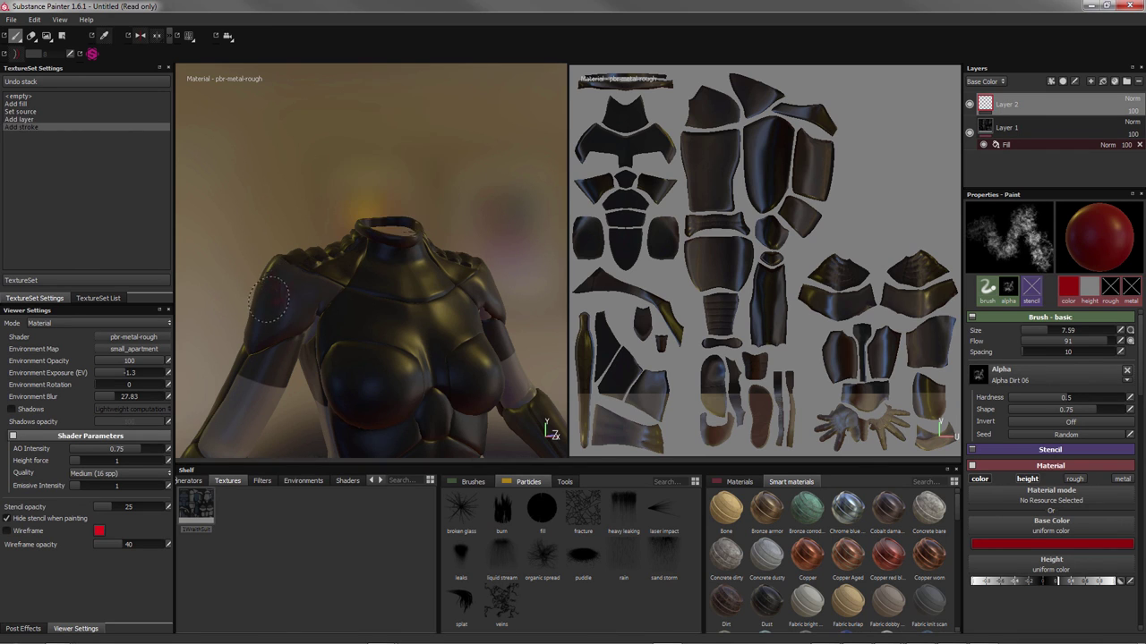
scroll(258, 300, "up", 2)
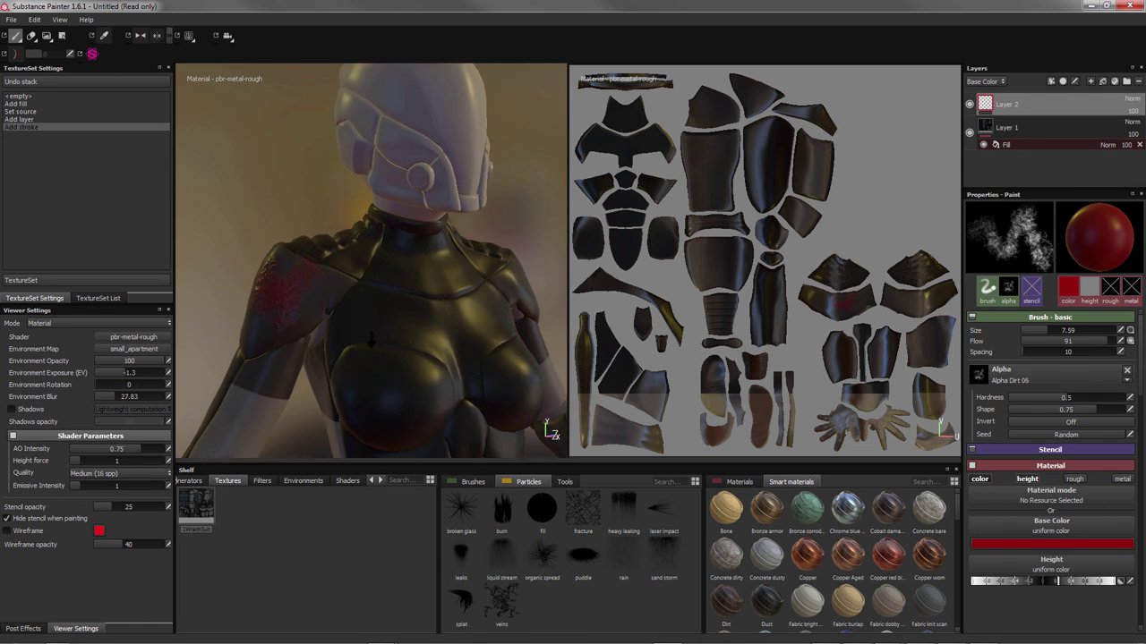
scroll(258, 300, "up", 2)
mouse_move(258, 300)
left_mouse_down("alt")
mouse_move(409, 352)
mouse_move(297, 305)
left_mouse_up("alt")
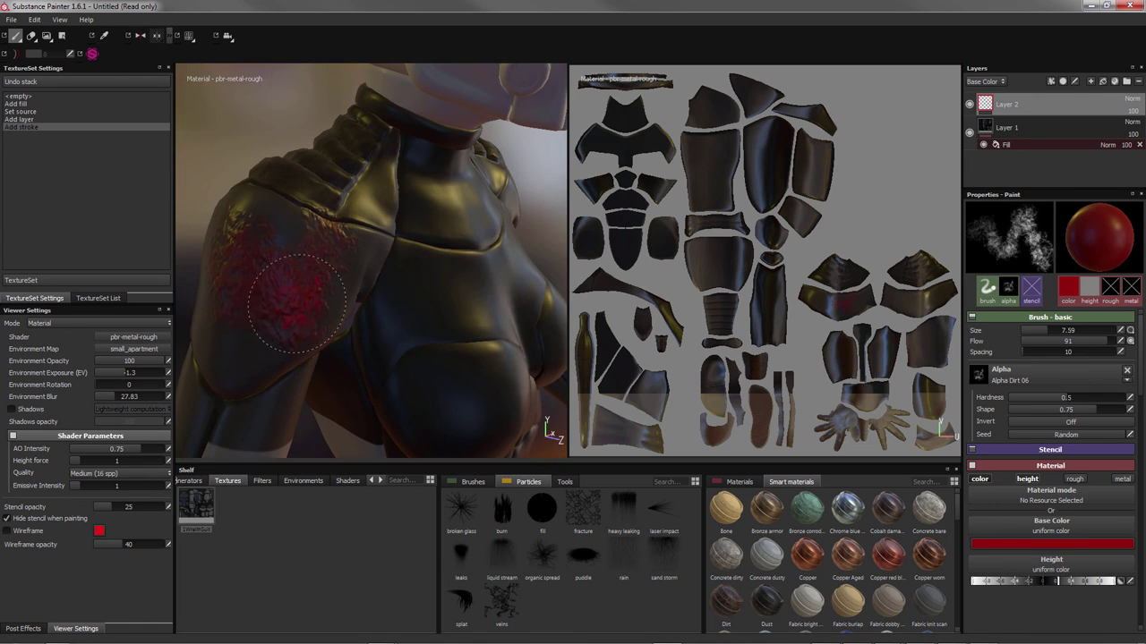
left_click(456, 378)
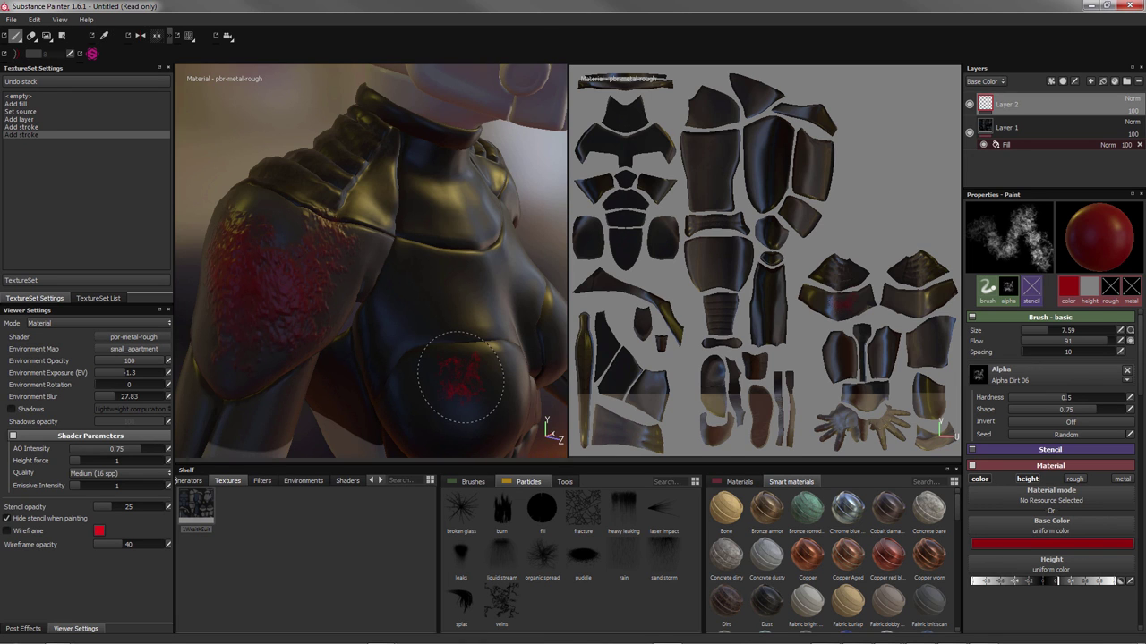
mouse_move(459, 378)
left_mouse_down("alt")
mouse_move(315, 227)
mouse_move(342, 257)
left_mouse_up("alt")
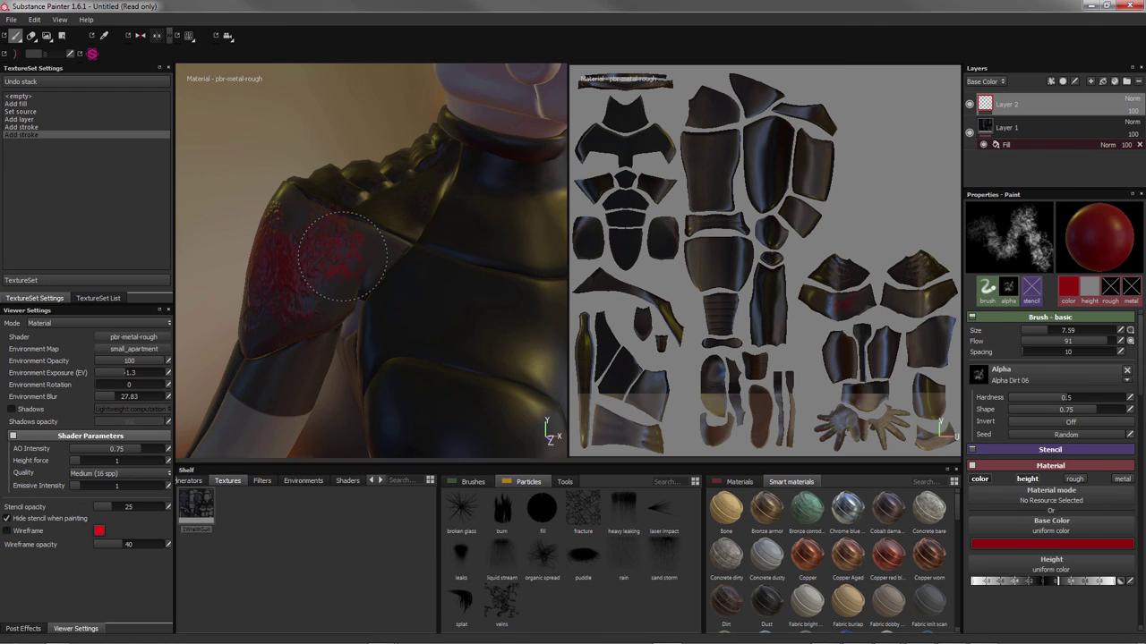
key("ctrl+z")
key("ctrl+z")
key("ctrl+z")
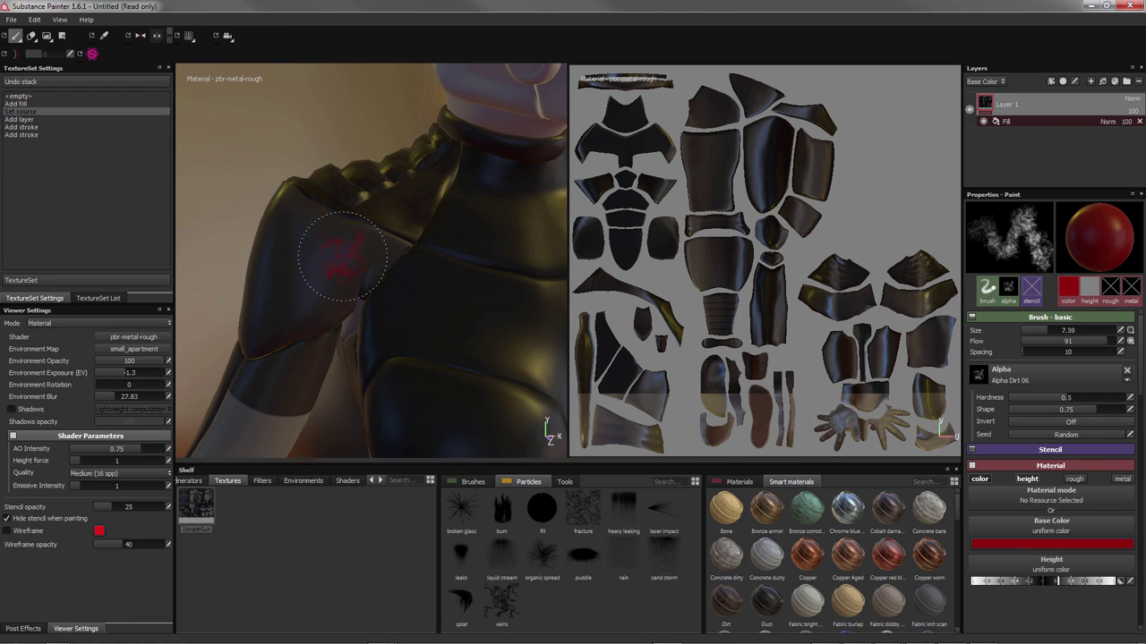
Disable the brush colour channel, dab height-only strokes on the shoulder, then undo them
left_click(979, 479)
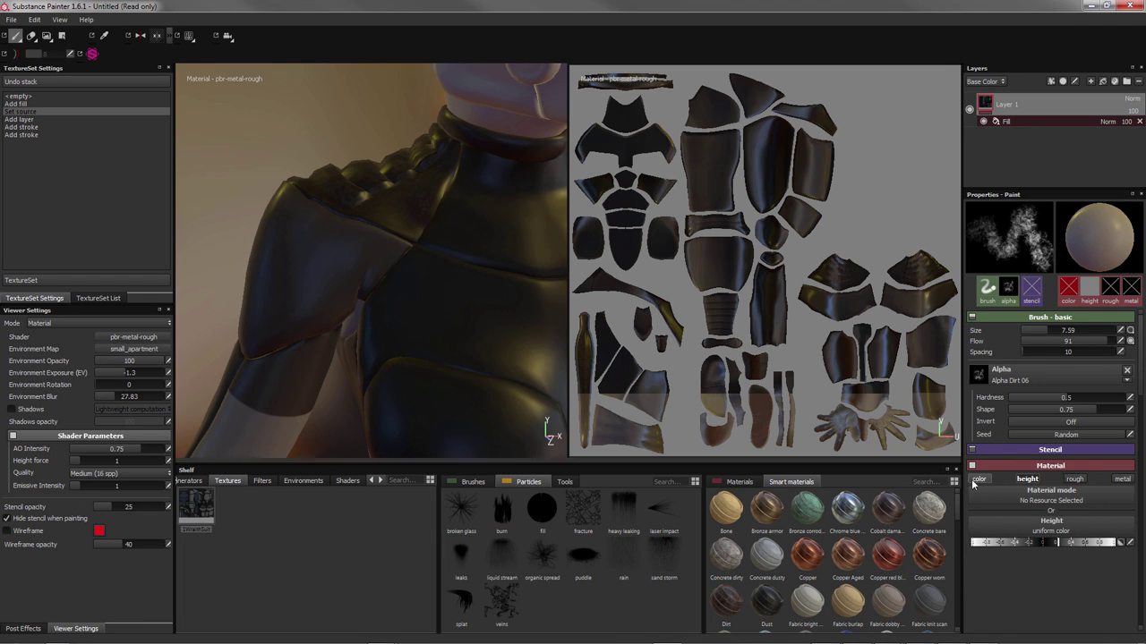
mouse_move(320, 258)
left_mouse_down()
mouse_move(243, 244)
mouse_move(458, 338)
mouse_move(409, 301)
mouse_move(404, 281)
left_mouse_up()
left_click(294, 289)
left_click(244, 243)
left_click(357, 286)
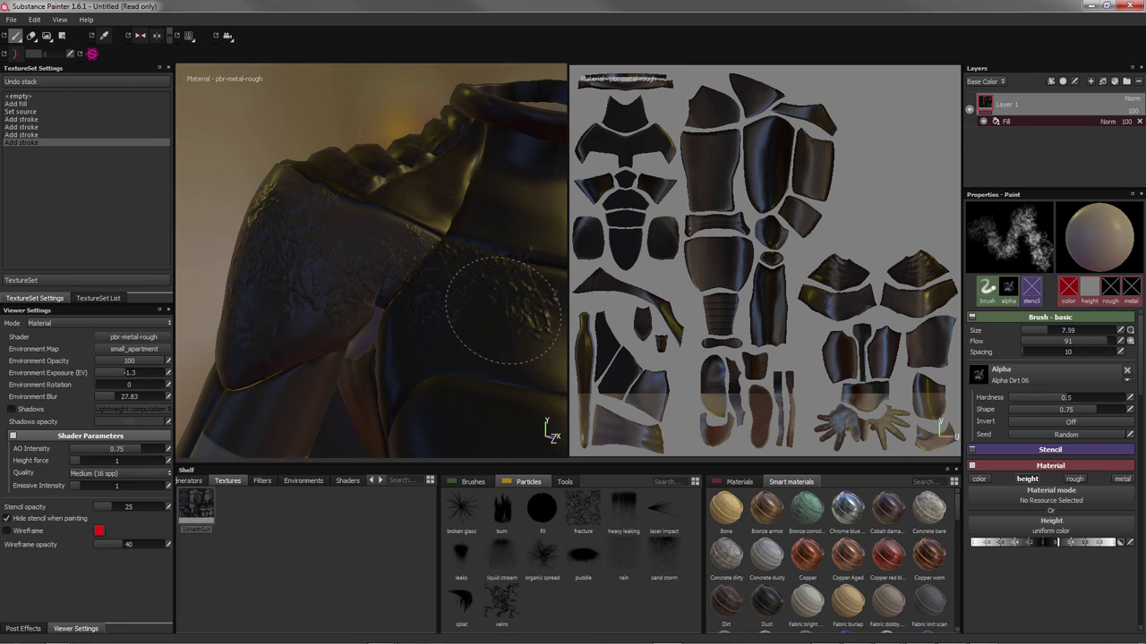
mouse_move(503, 309)
left_mouse_down("alt")
mouse_move(440, 295)
mouse_move(429, 307)
mouse_move(477, 319)
left_mouse_up("alt")
key("ctrl+z")
key("ctrl+z")
key("ctrl+z")
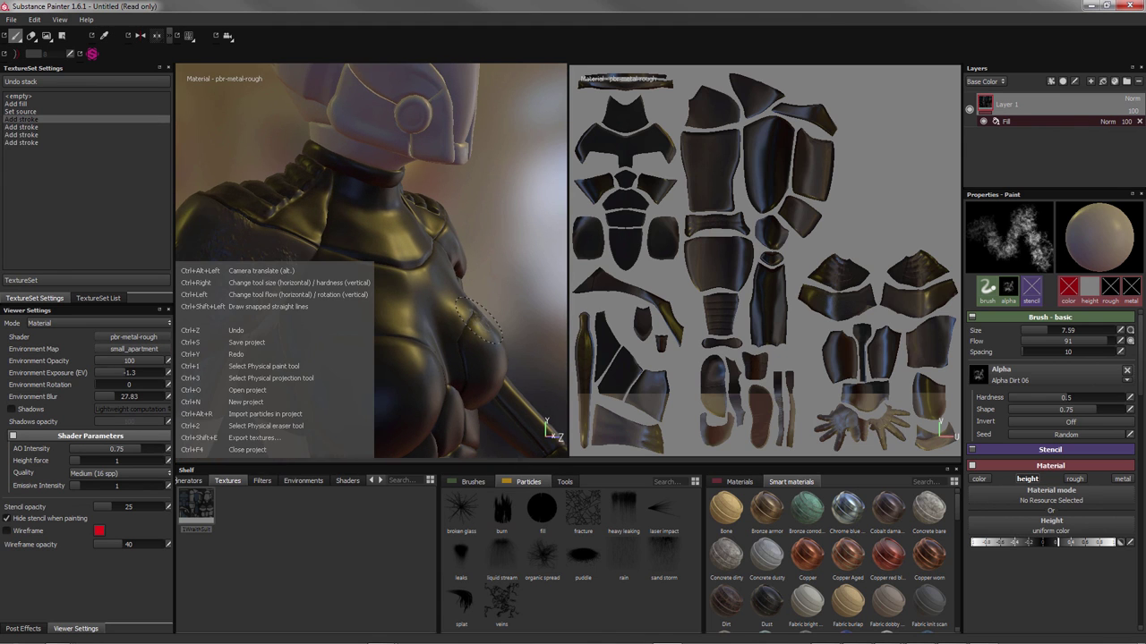
key("ctrl+z")
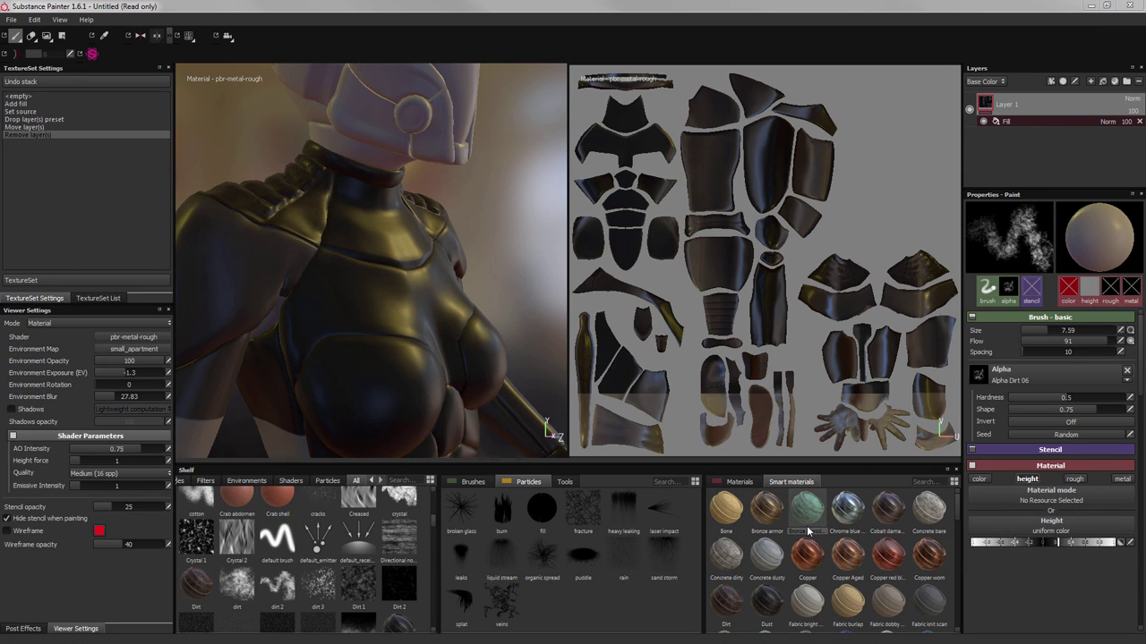
Drag Copper Aged from the Smart materials shelf into the Layers panel
left_click(737, 484)
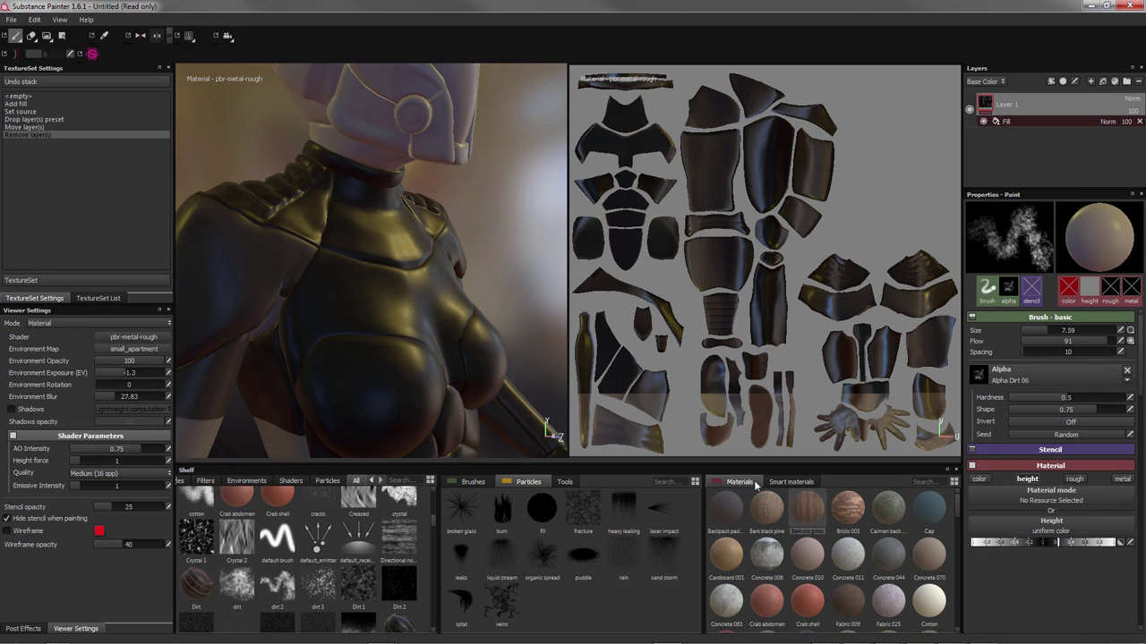
left_click(791, 482)
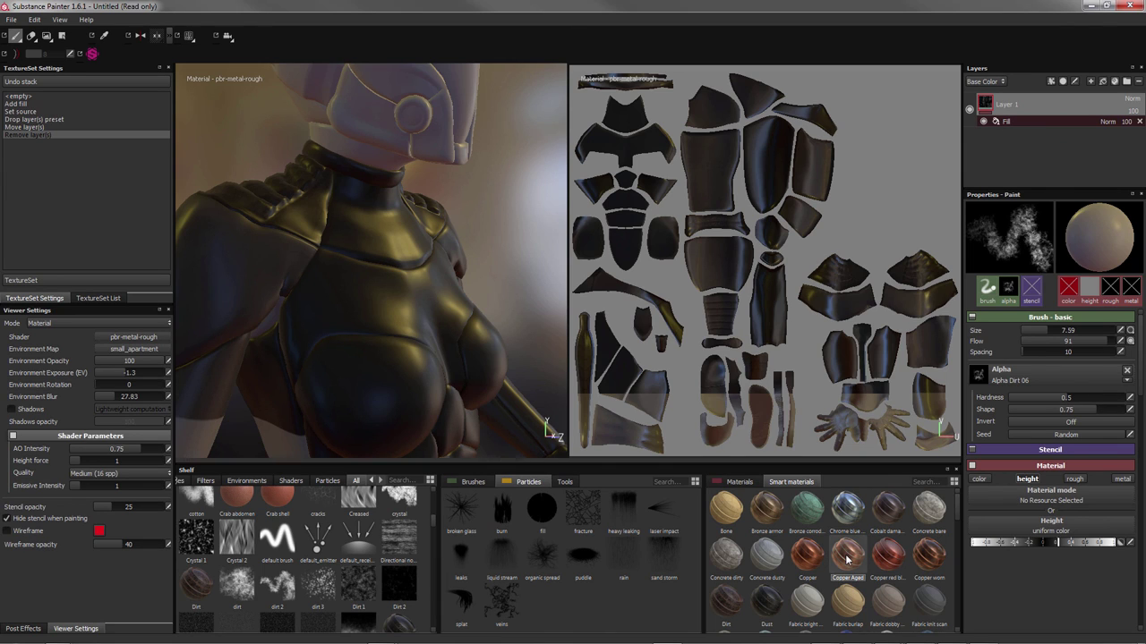
left_click_drag(847, 560, 1025, 106)
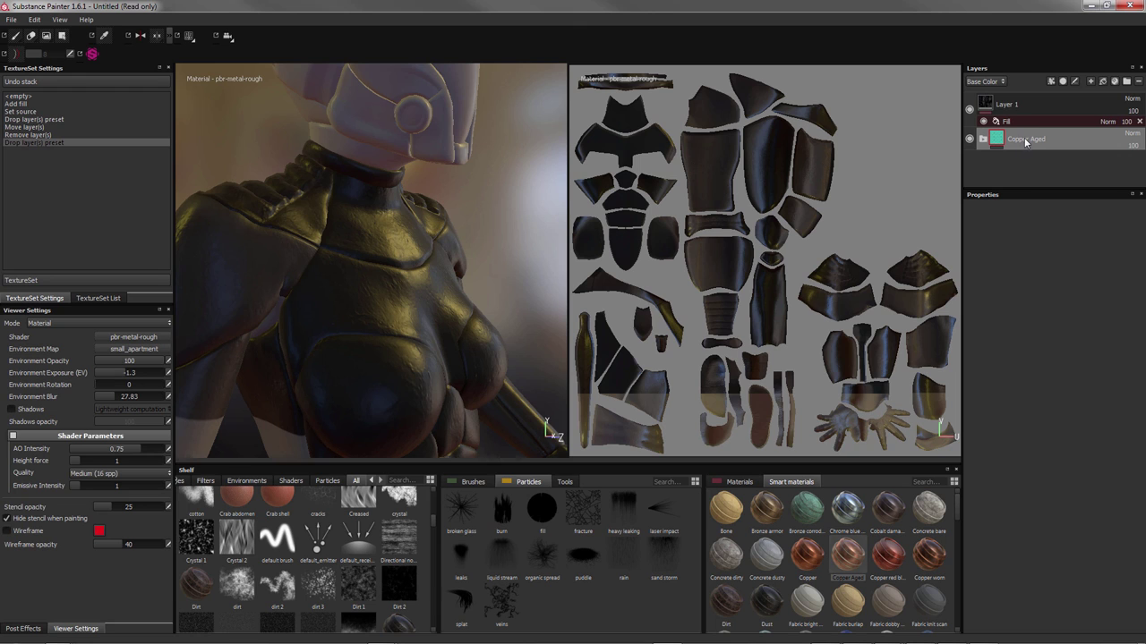
Place Copper Aged above Layer 1 and preview its Height and Roughness channels
left_click_drag(1025, 139, 1026, 95)
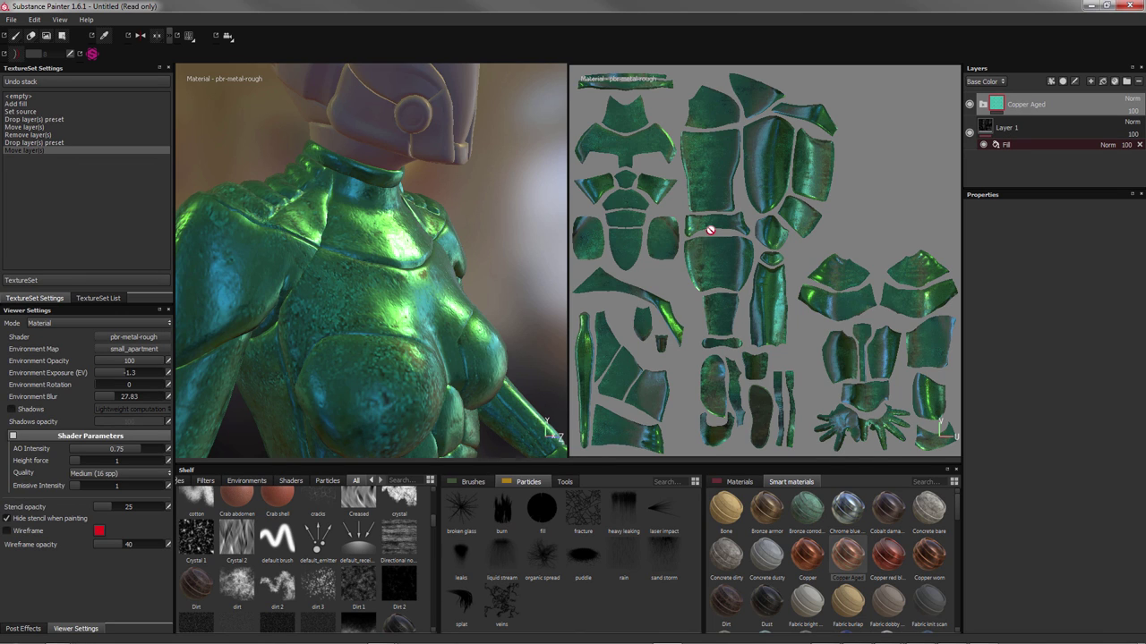
left_click(985, 81)
left_click(978, 98)
left_click(985, 82)
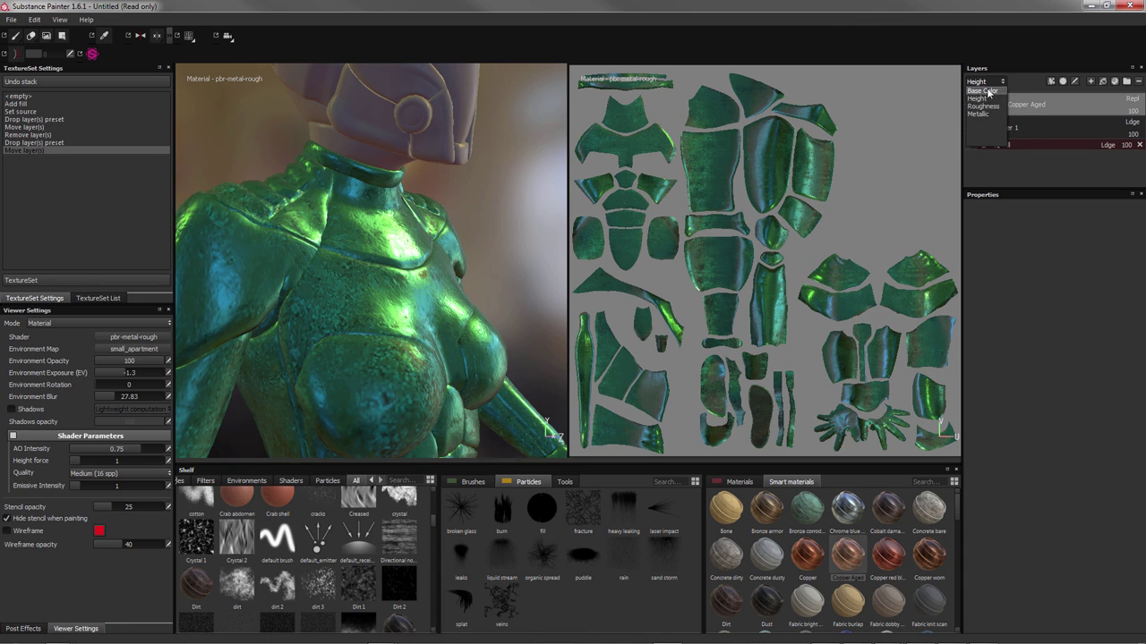
left_click(982, 107)
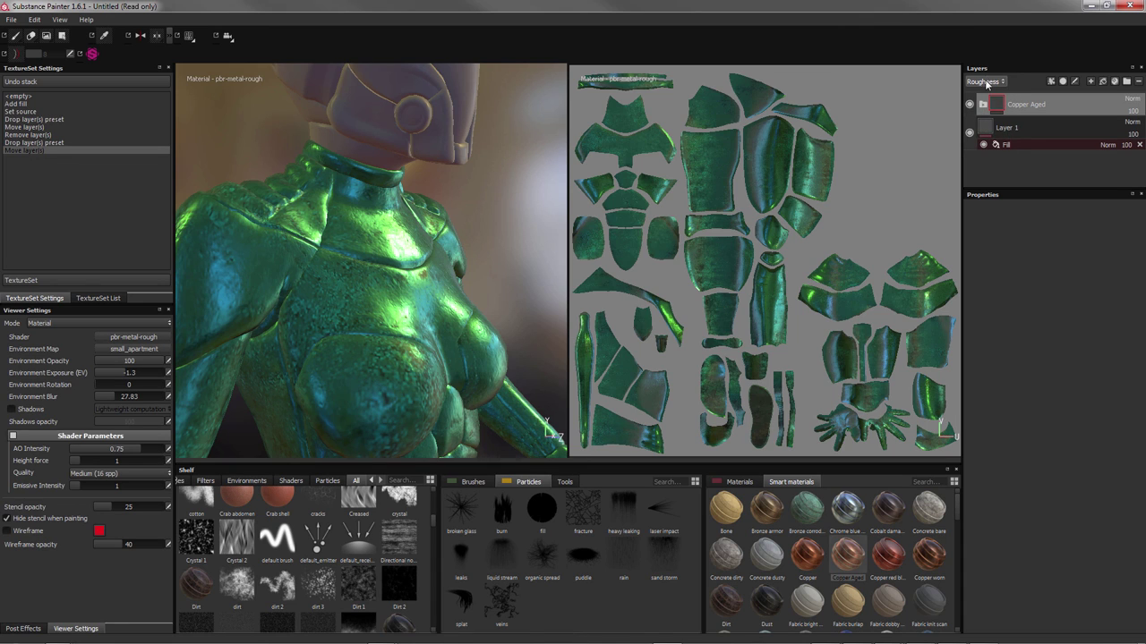
Return the layer view to Base Color and remove the Copper Aged layer
left_click(986, 81)
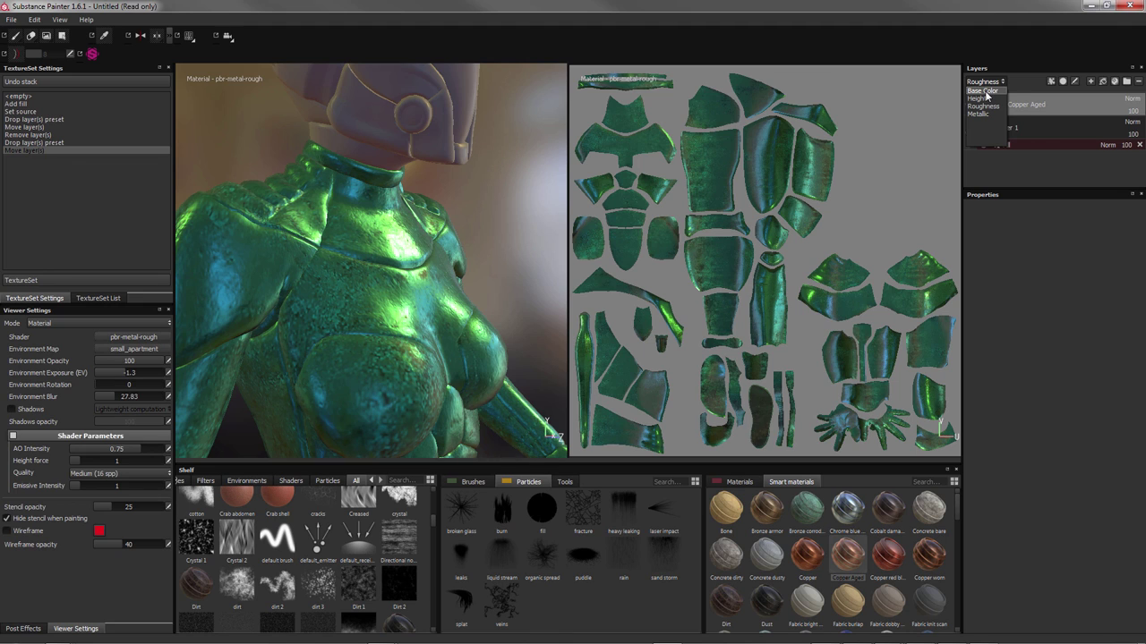
left_click(982, 91)
right_click(1027, 105)
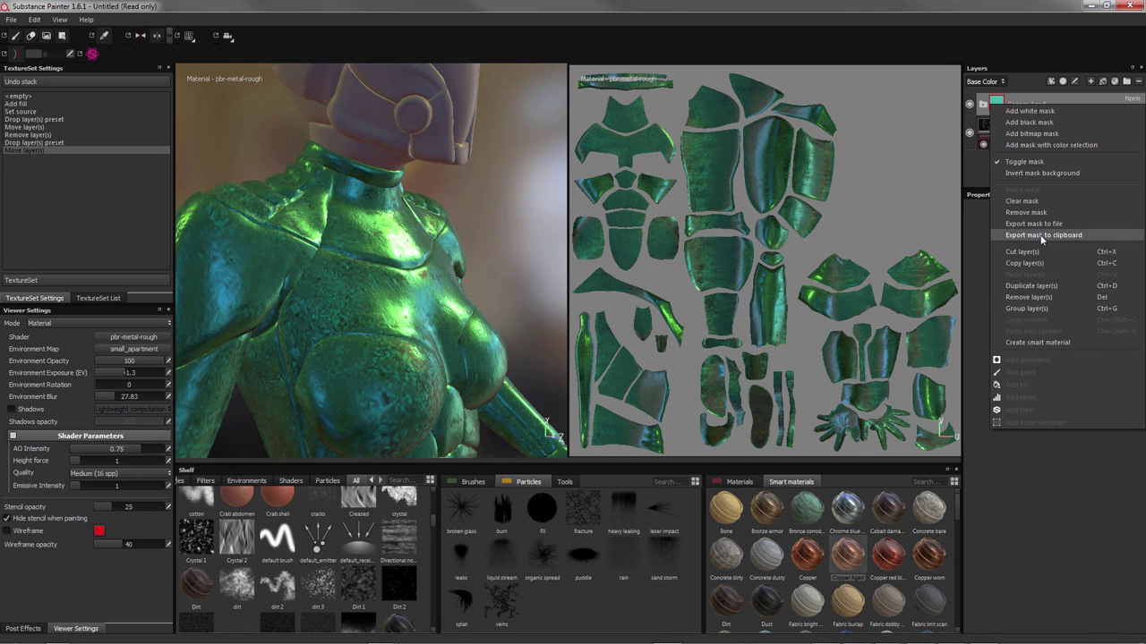
left_click(1038, 296)
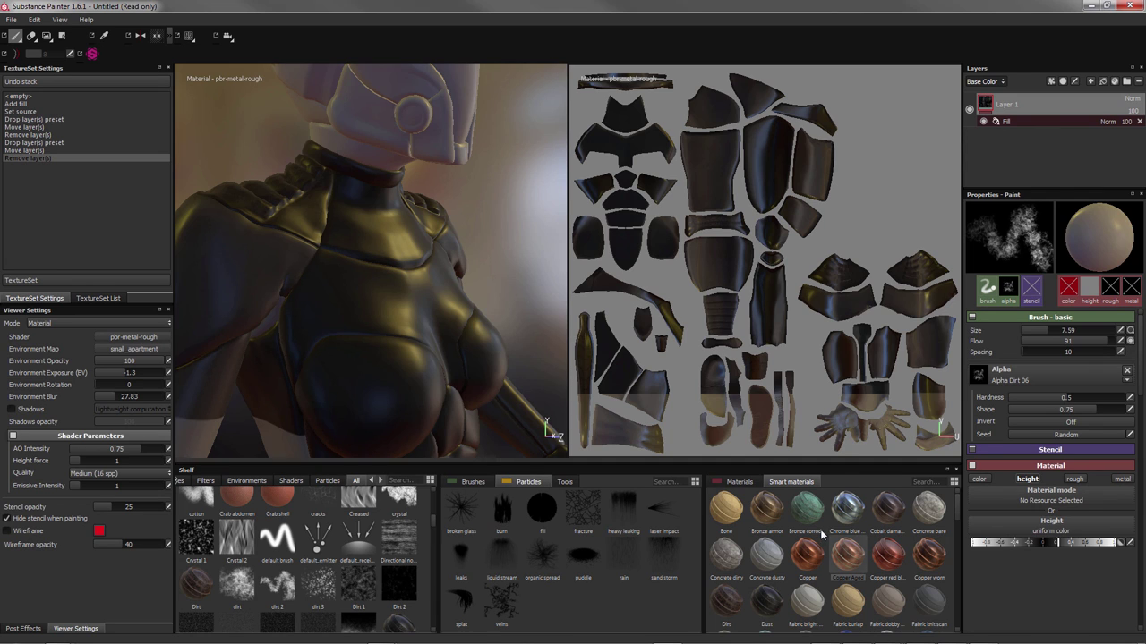
Add Copper red bleached as the top layer group above Layer 1 with Screen blending
left_click(893, 559)
left_click_drag(893, 560, 1029, 100)
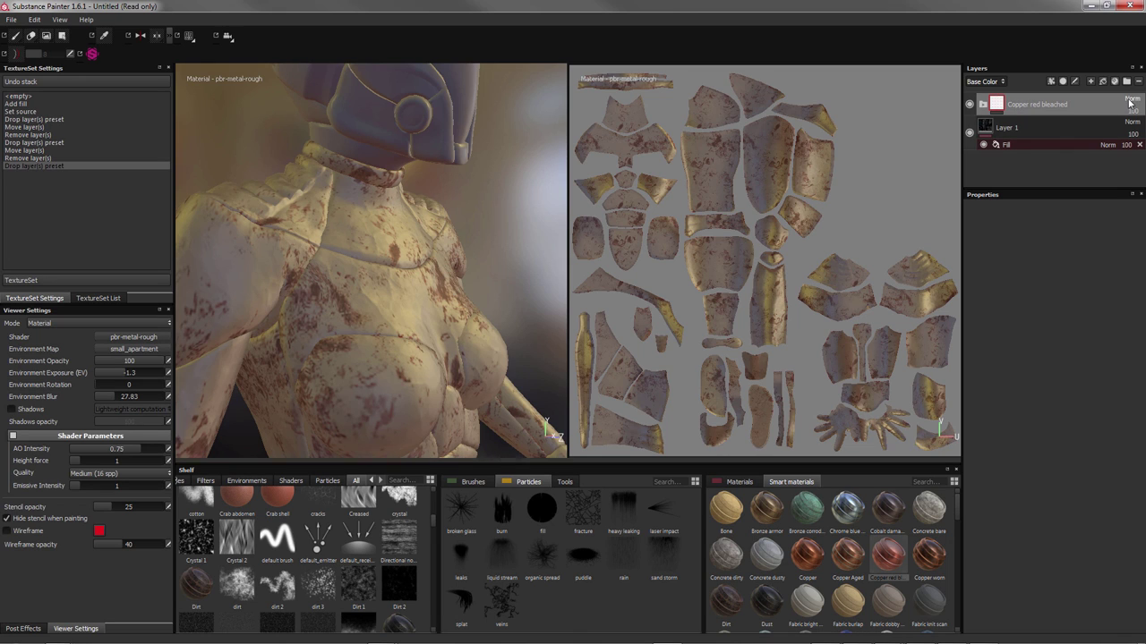
mouse_move(1129, 104)
left_click(1130, 101)
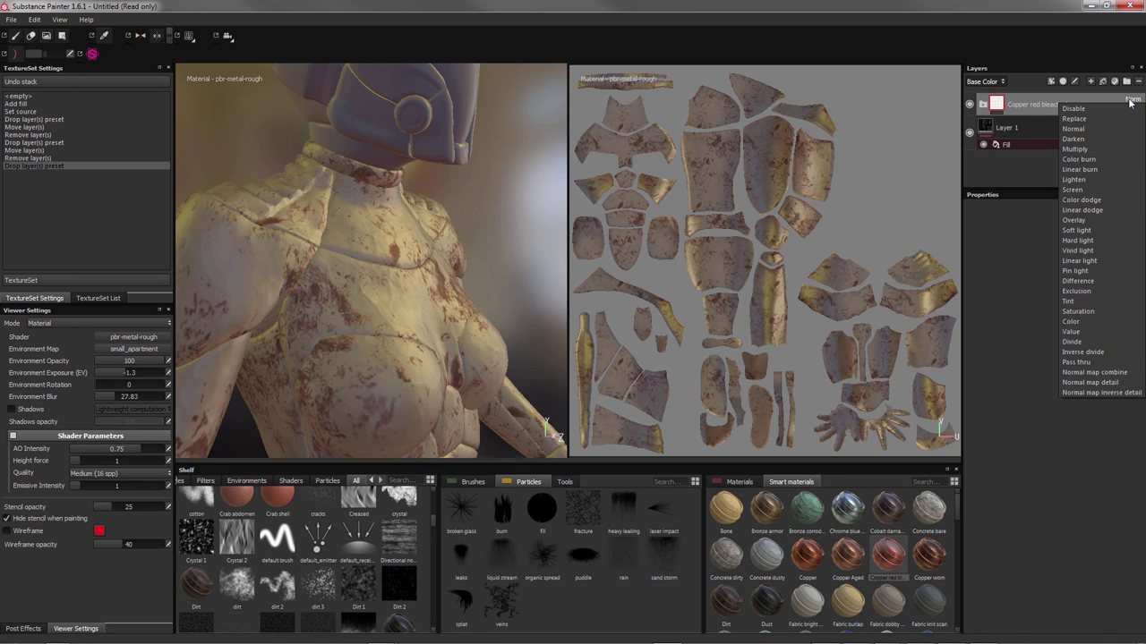
left_click(1082, 190)
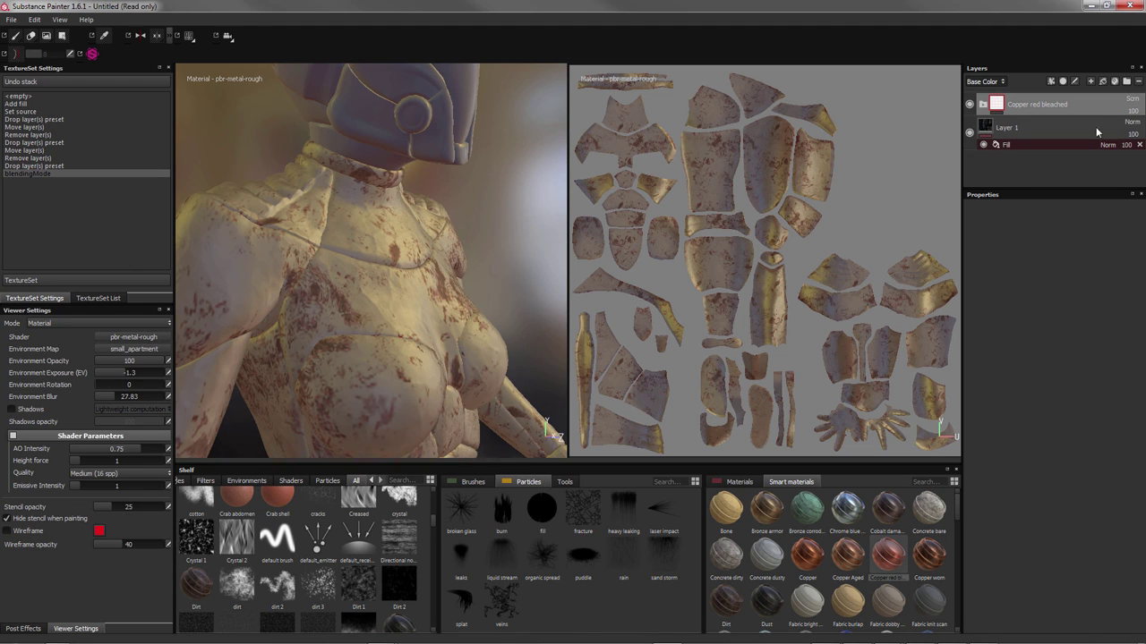
Change the Copper red bleached blend mode from Screen to Overlay and orbit to check it
left_click(1130, 103)
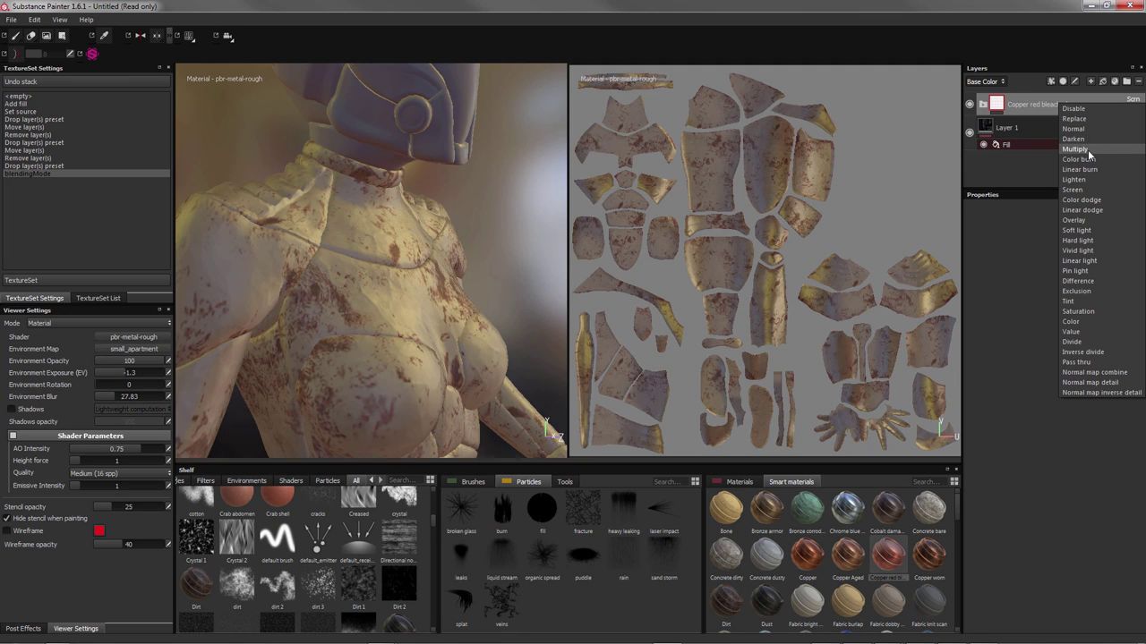
left_click(1079, 220)
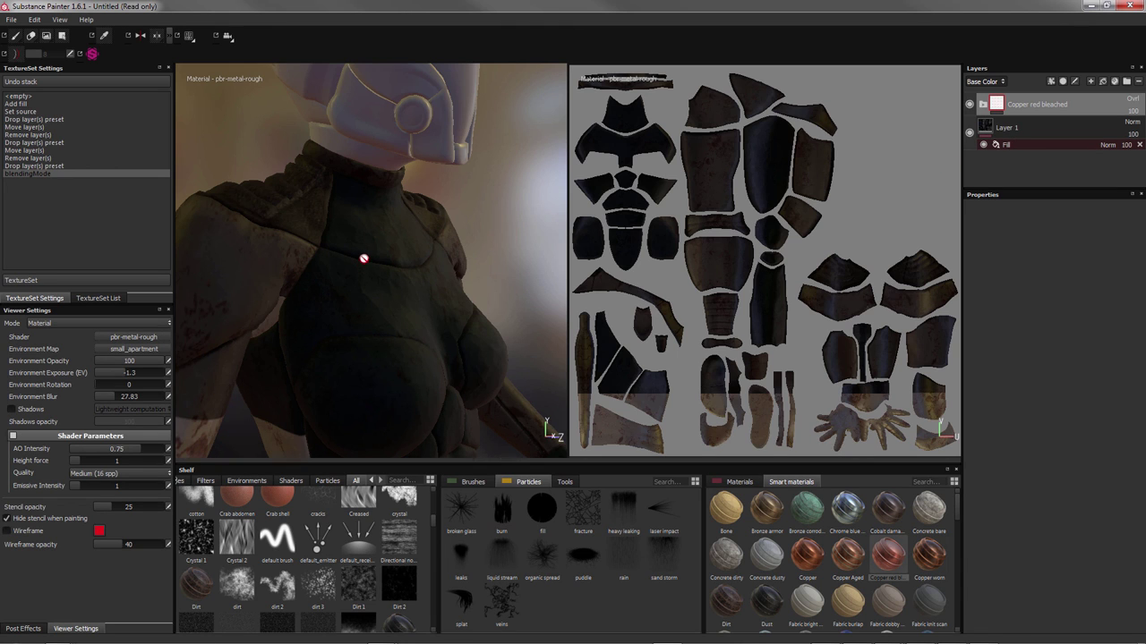
left_click_drag(363, 259, 376, 268, "alt")
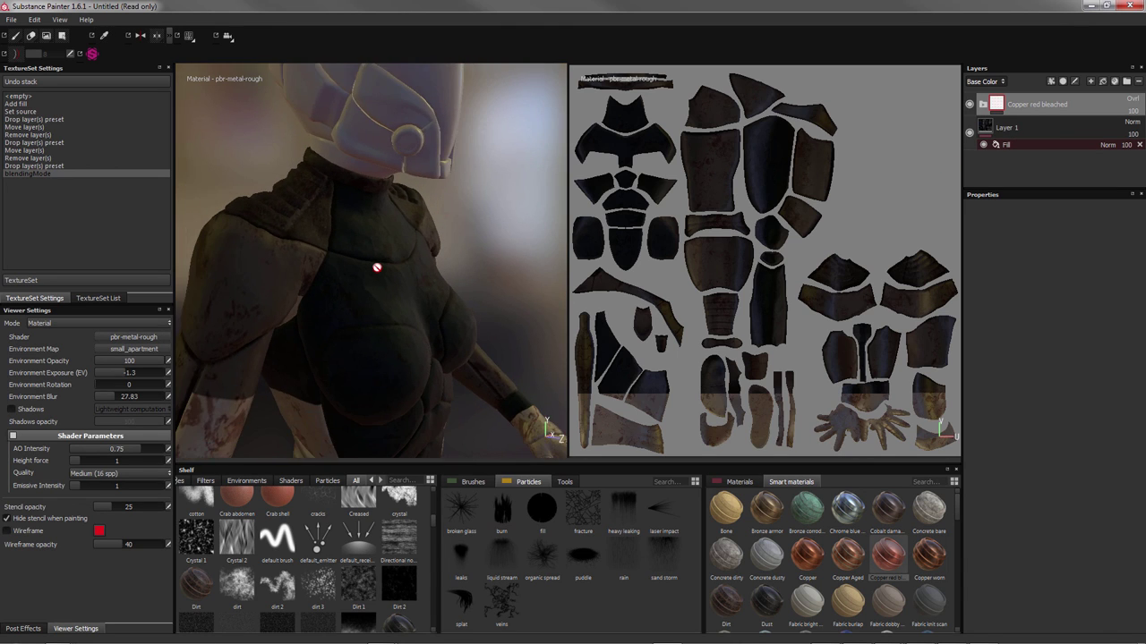
right_click(997, 109)
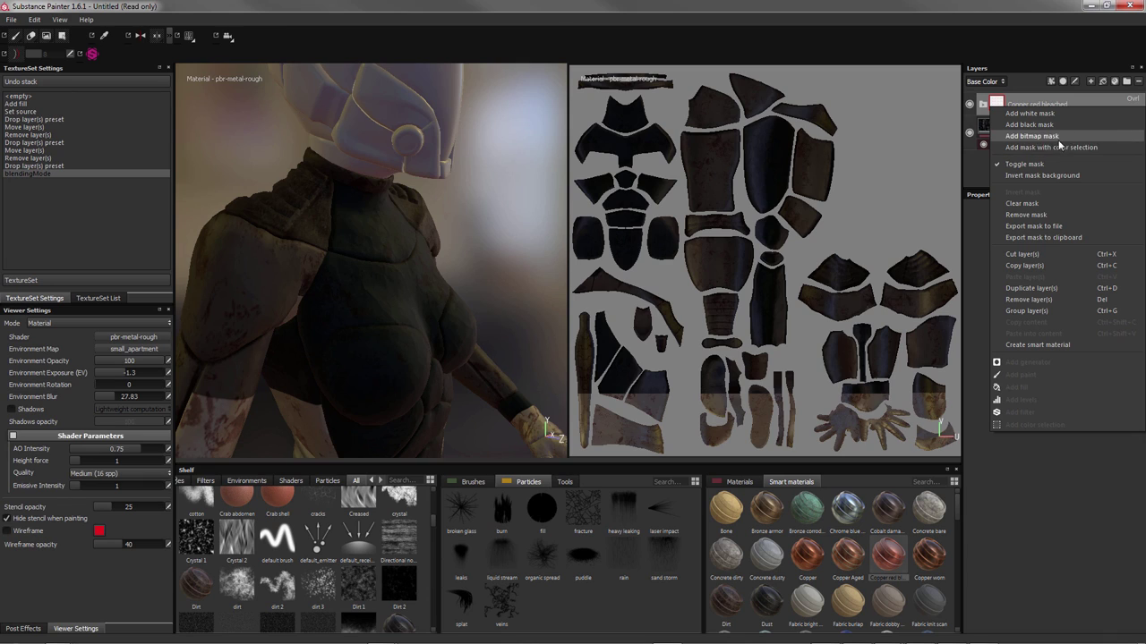
left_click(1023, 80)
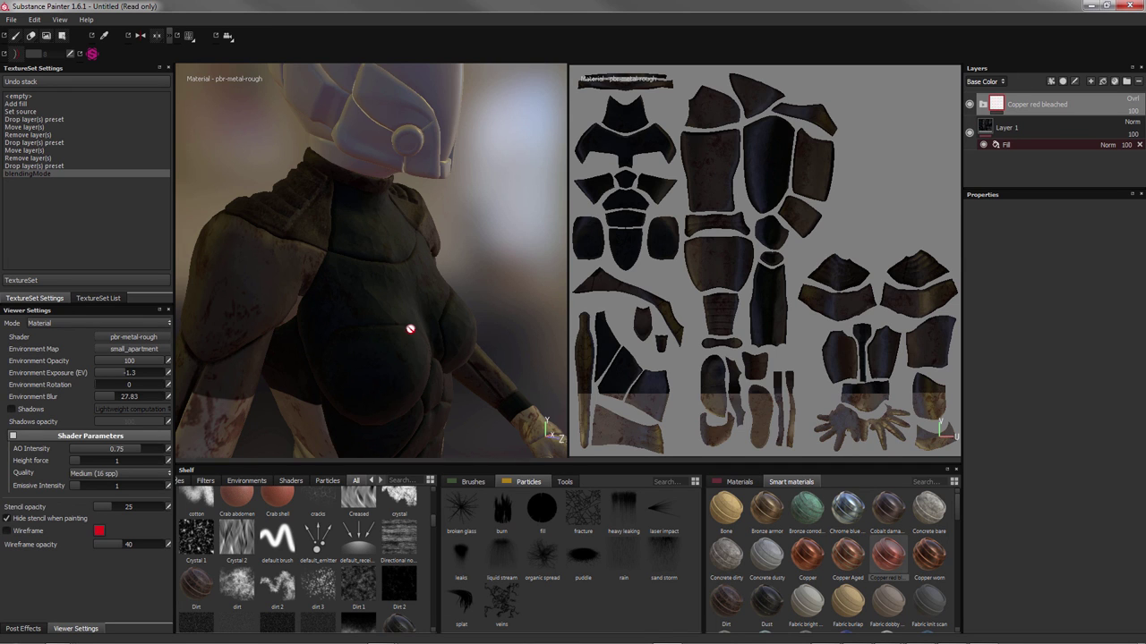
mouse_move(409, 328)
left_mouse_down("alt")
mouse_move(380, 327)
mouse_move(410, 263)
mouse_move(361, 274)
left_mouse_up("alt")
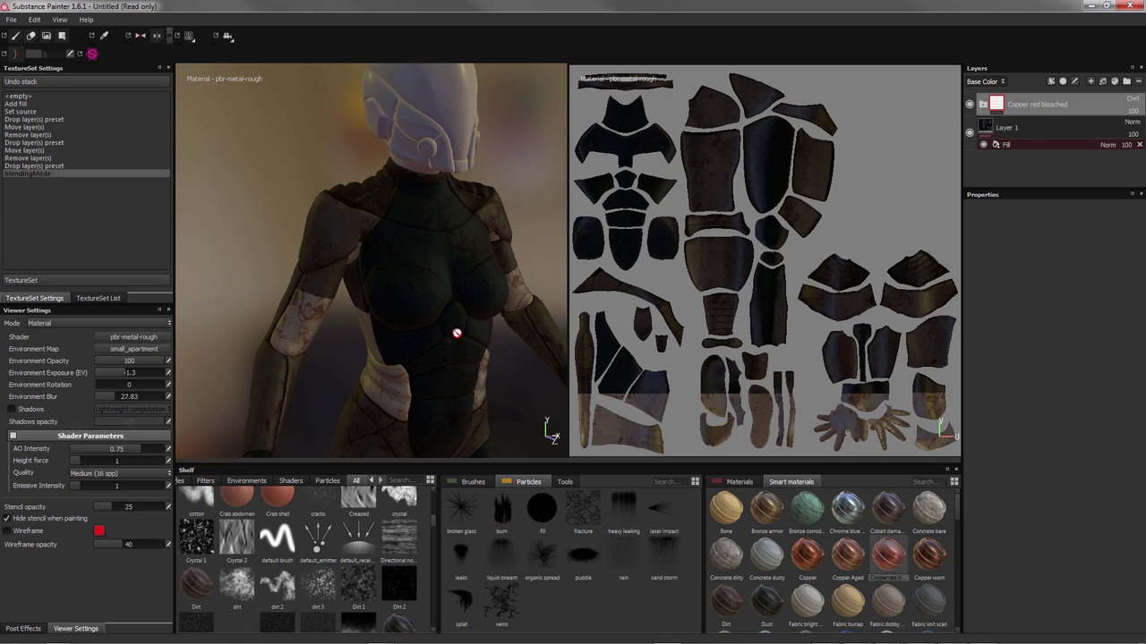
mouse_move(460, 324)
left_mouse_down("alt")
mouse_move(431, 318)
mouse_move(475, 299)
mouse_move(332, 323)
mouse_move(311, 314)
mouse_move(426, 314)
left_mouse_up("alt")
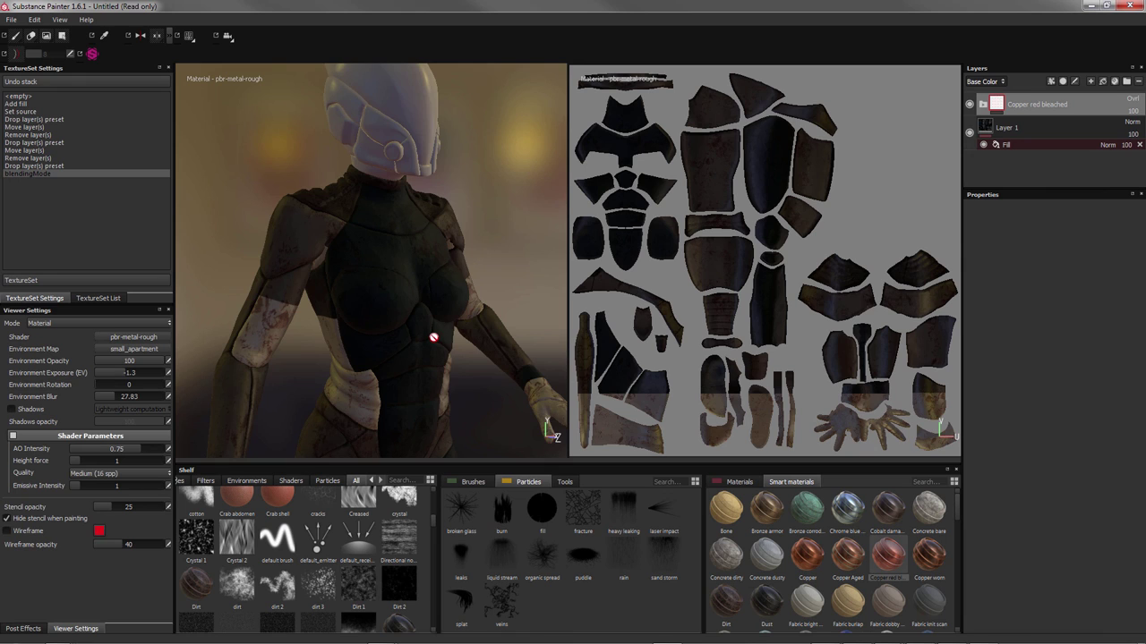
mouse_move(434, 338)
left_mouse_down("alt")
mouse_move(442, 303)
mouse_move(442, 353)
left_mouse_up("alt")
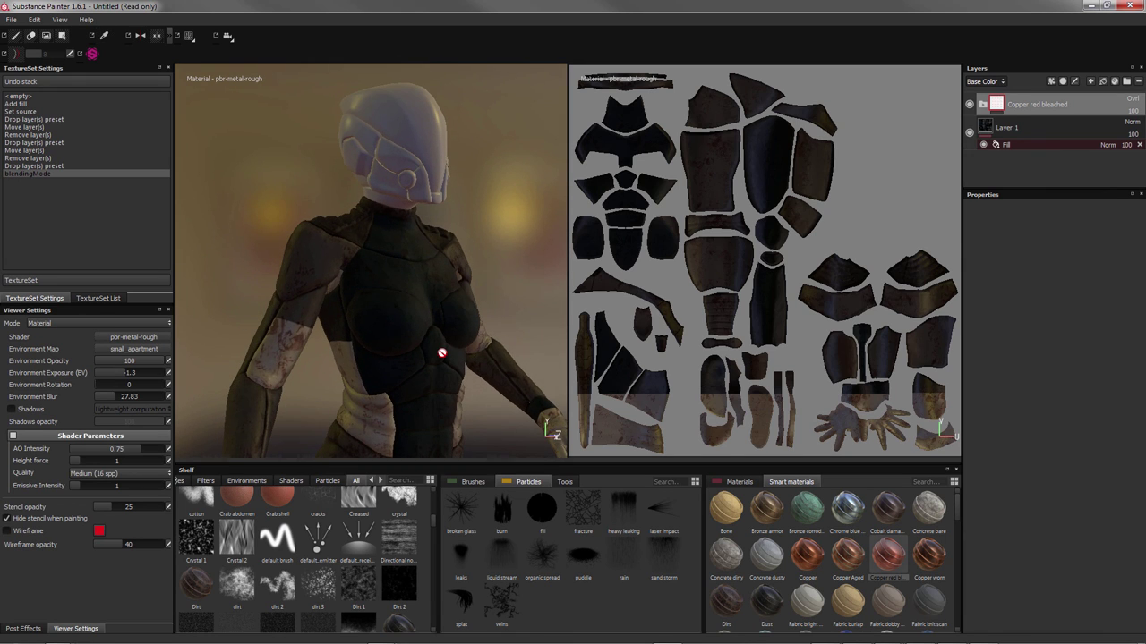